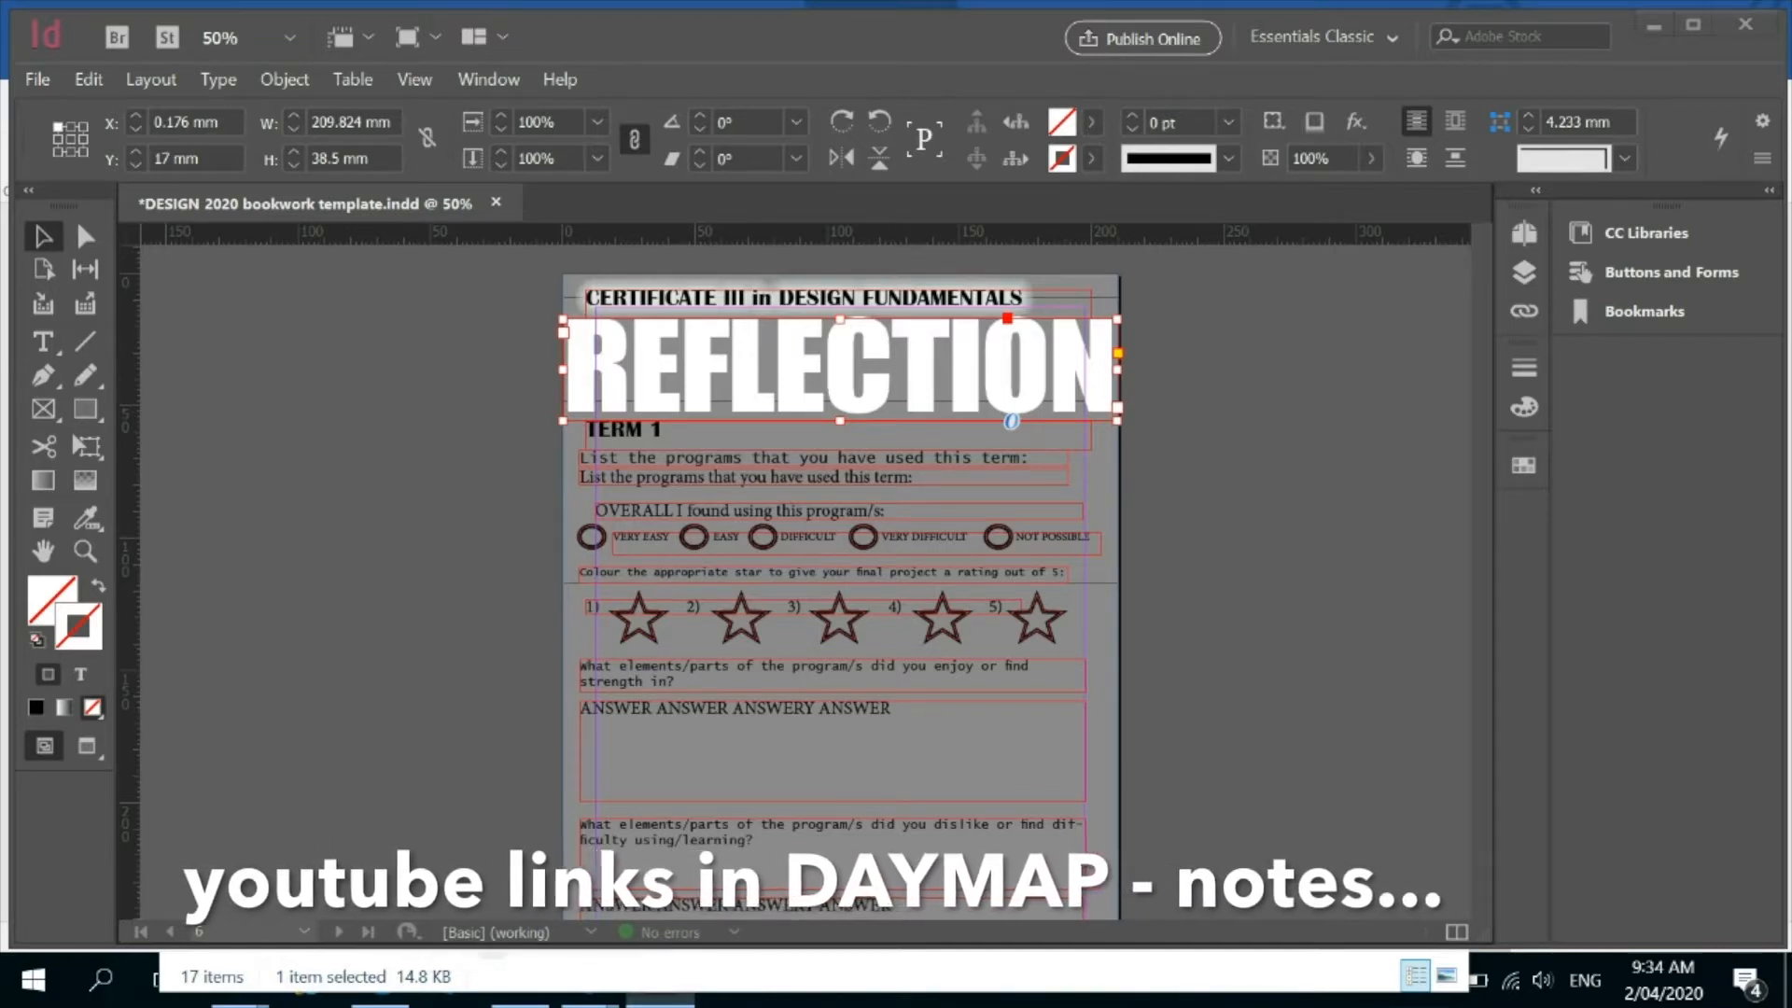
Switch to the browser and play part of the muted video "How to Create an Interactive InDesign Document".
click(839, 614)
key(alt+Tab)
key(alt+Tab)
key(alt+Tab)
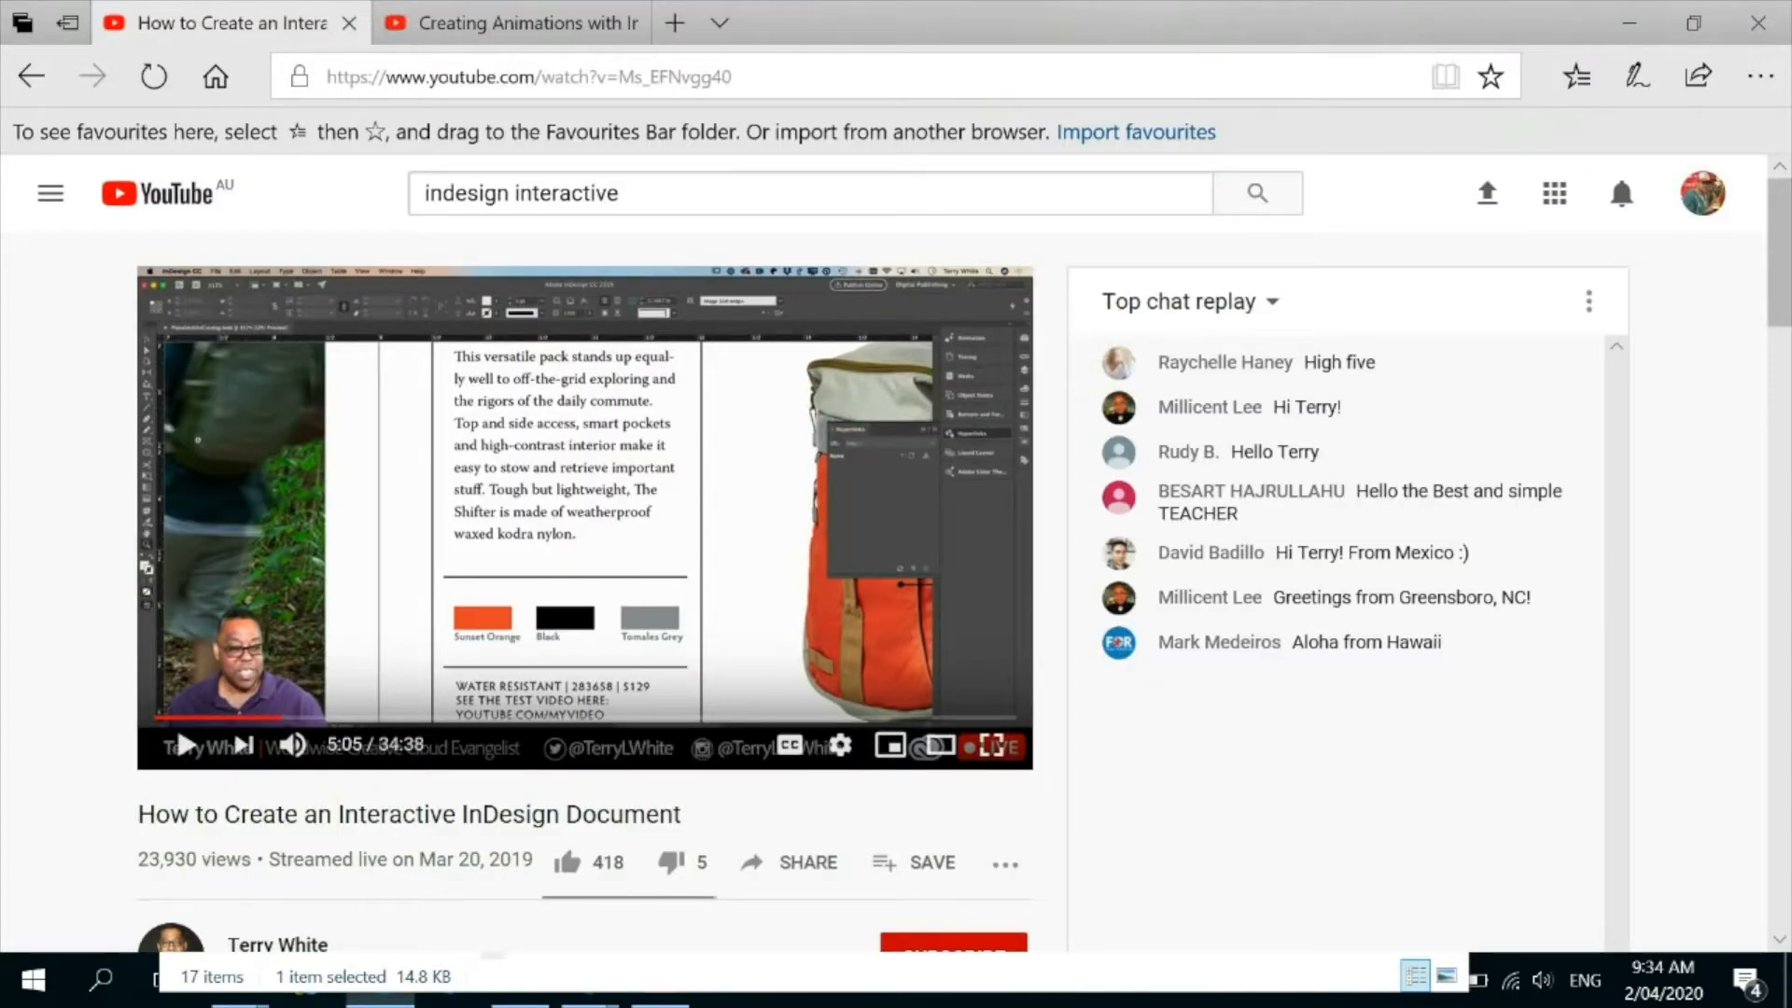
click(292, 745)
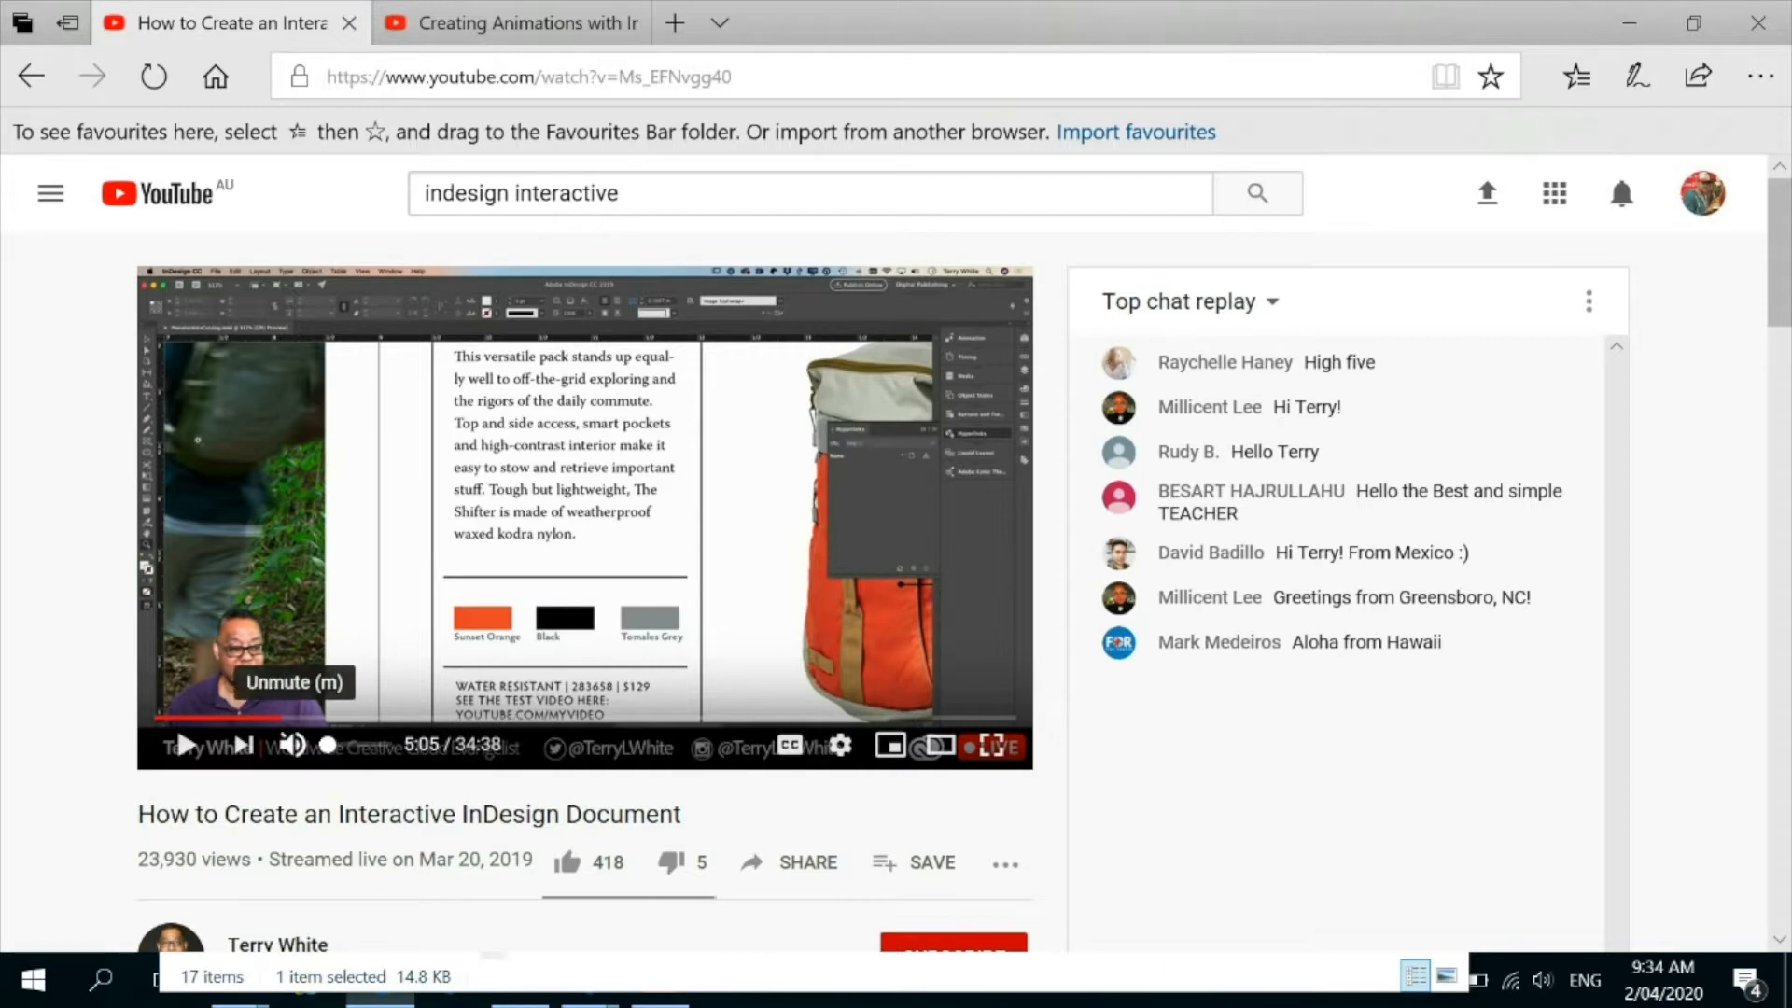
click(186, 744)
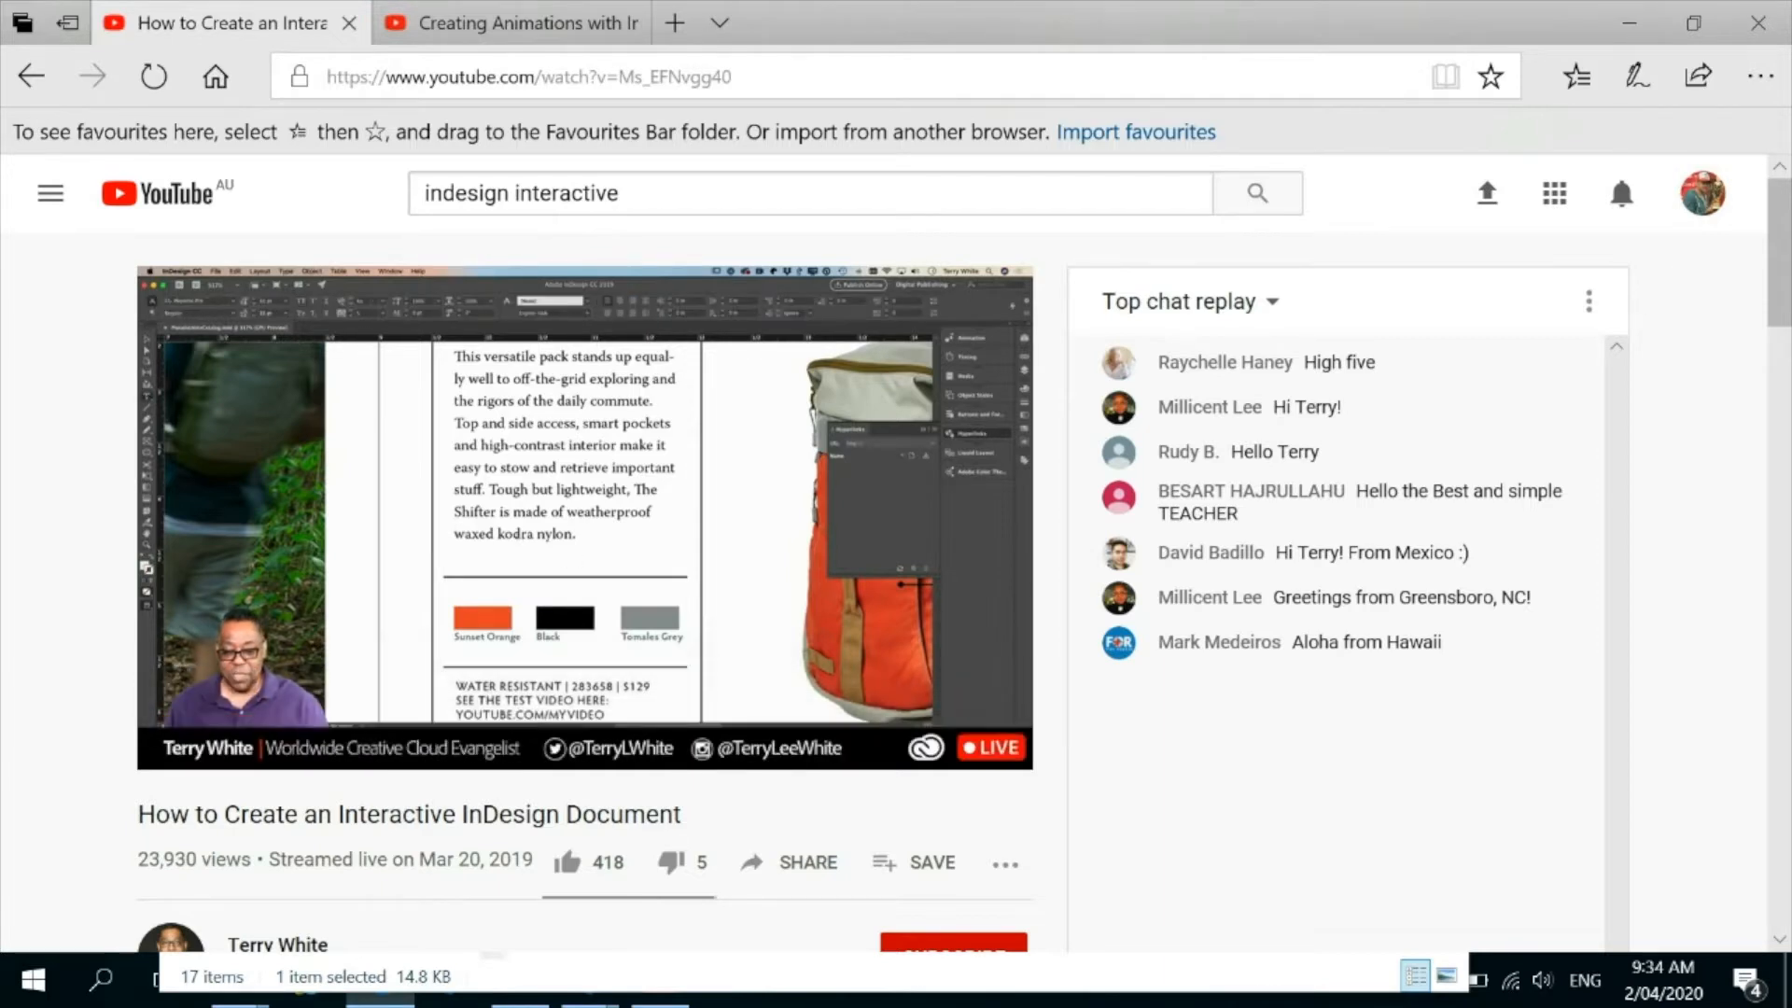
click(186, 743)
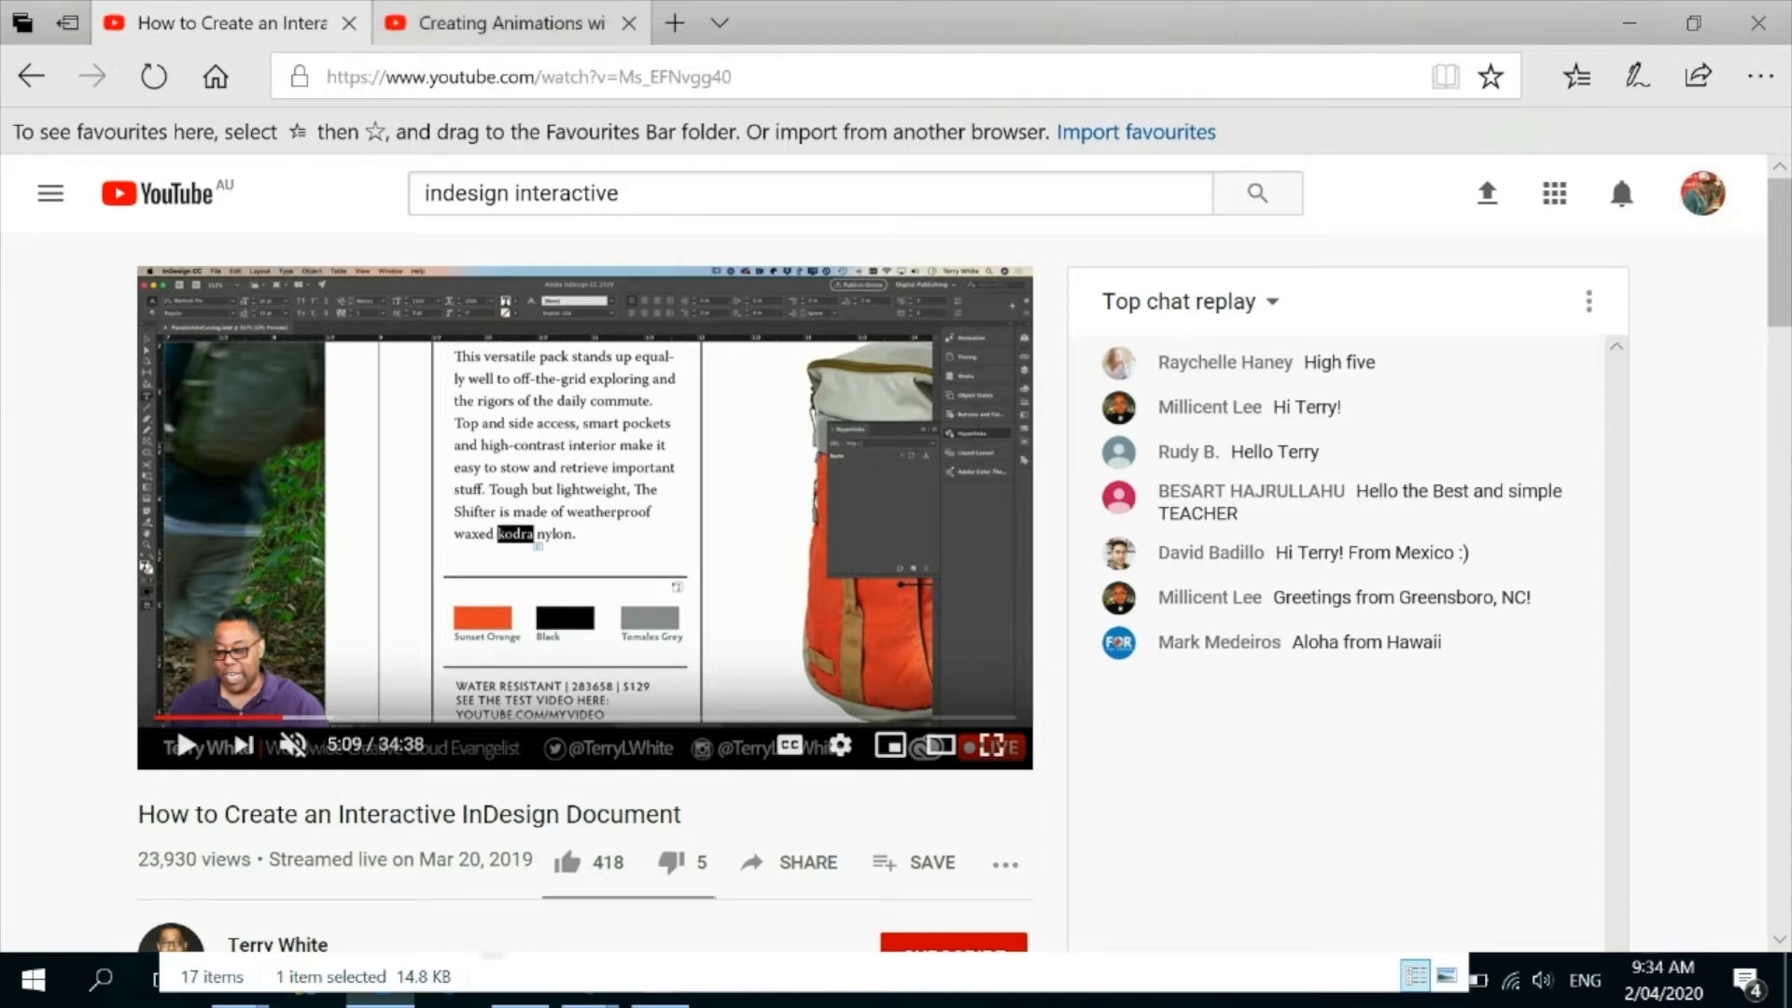
Play part of the YouTube video "Creating Animations with InDesign CC 2018" and pause it.
mouse_move(511, 23)
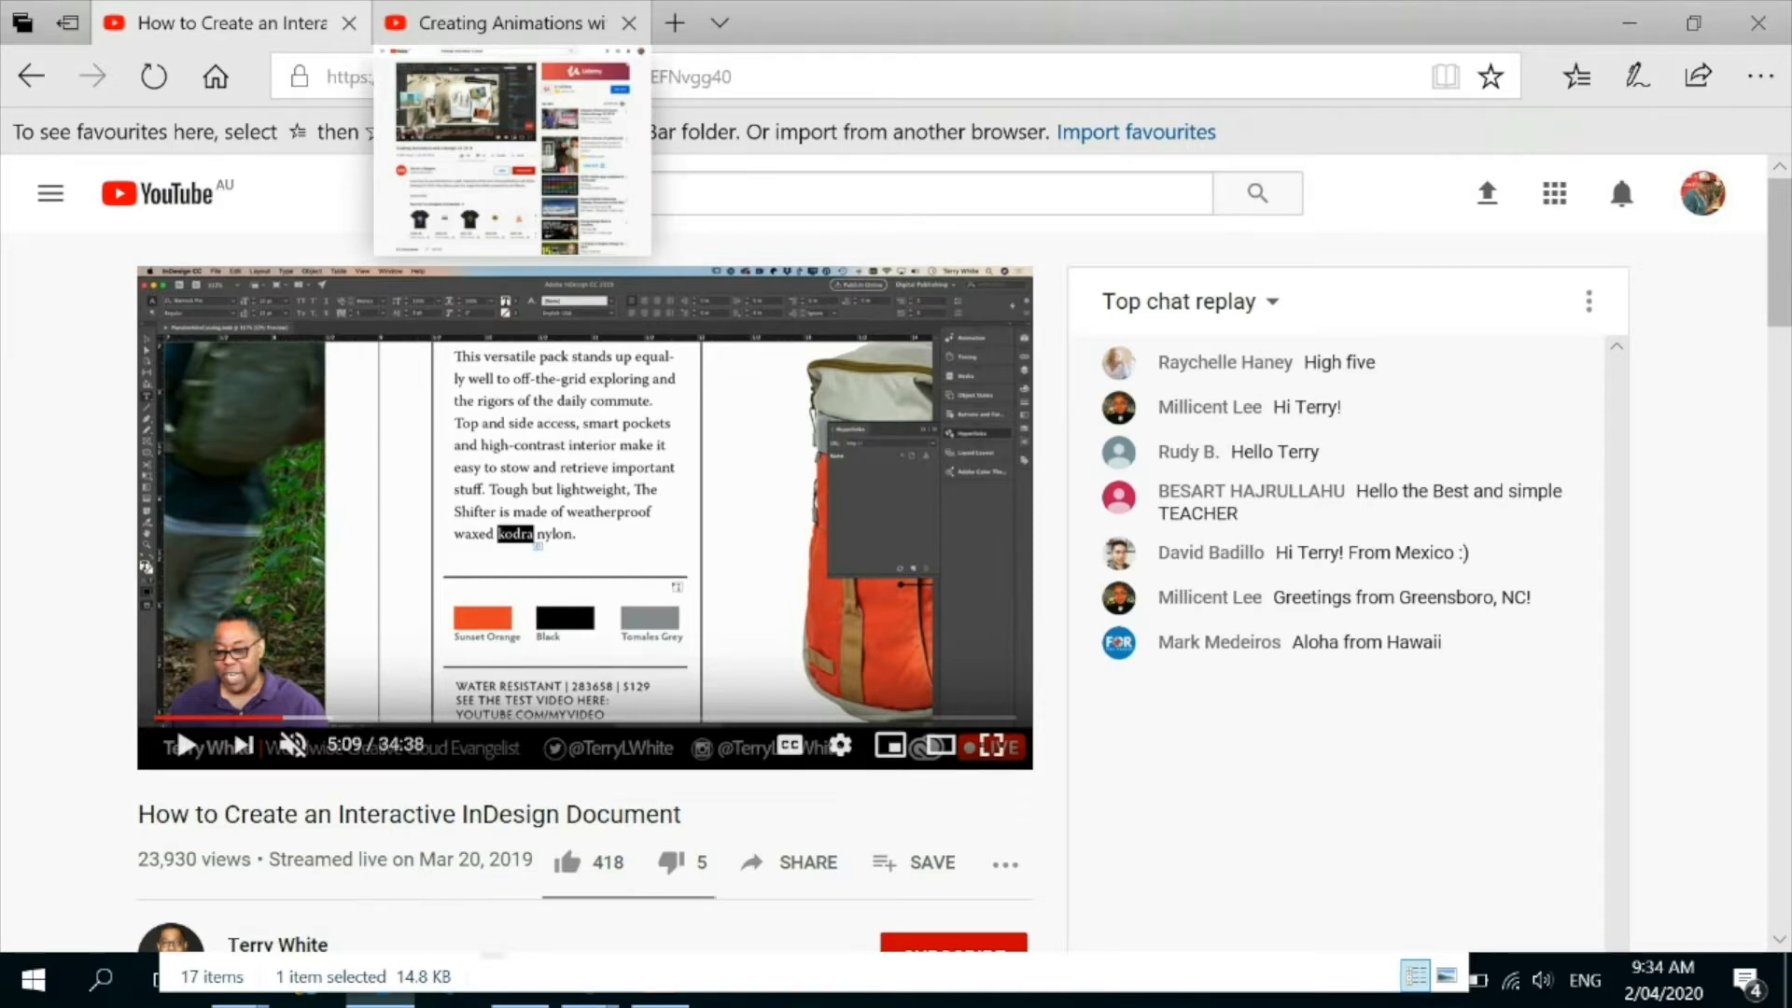
click(511, 23)
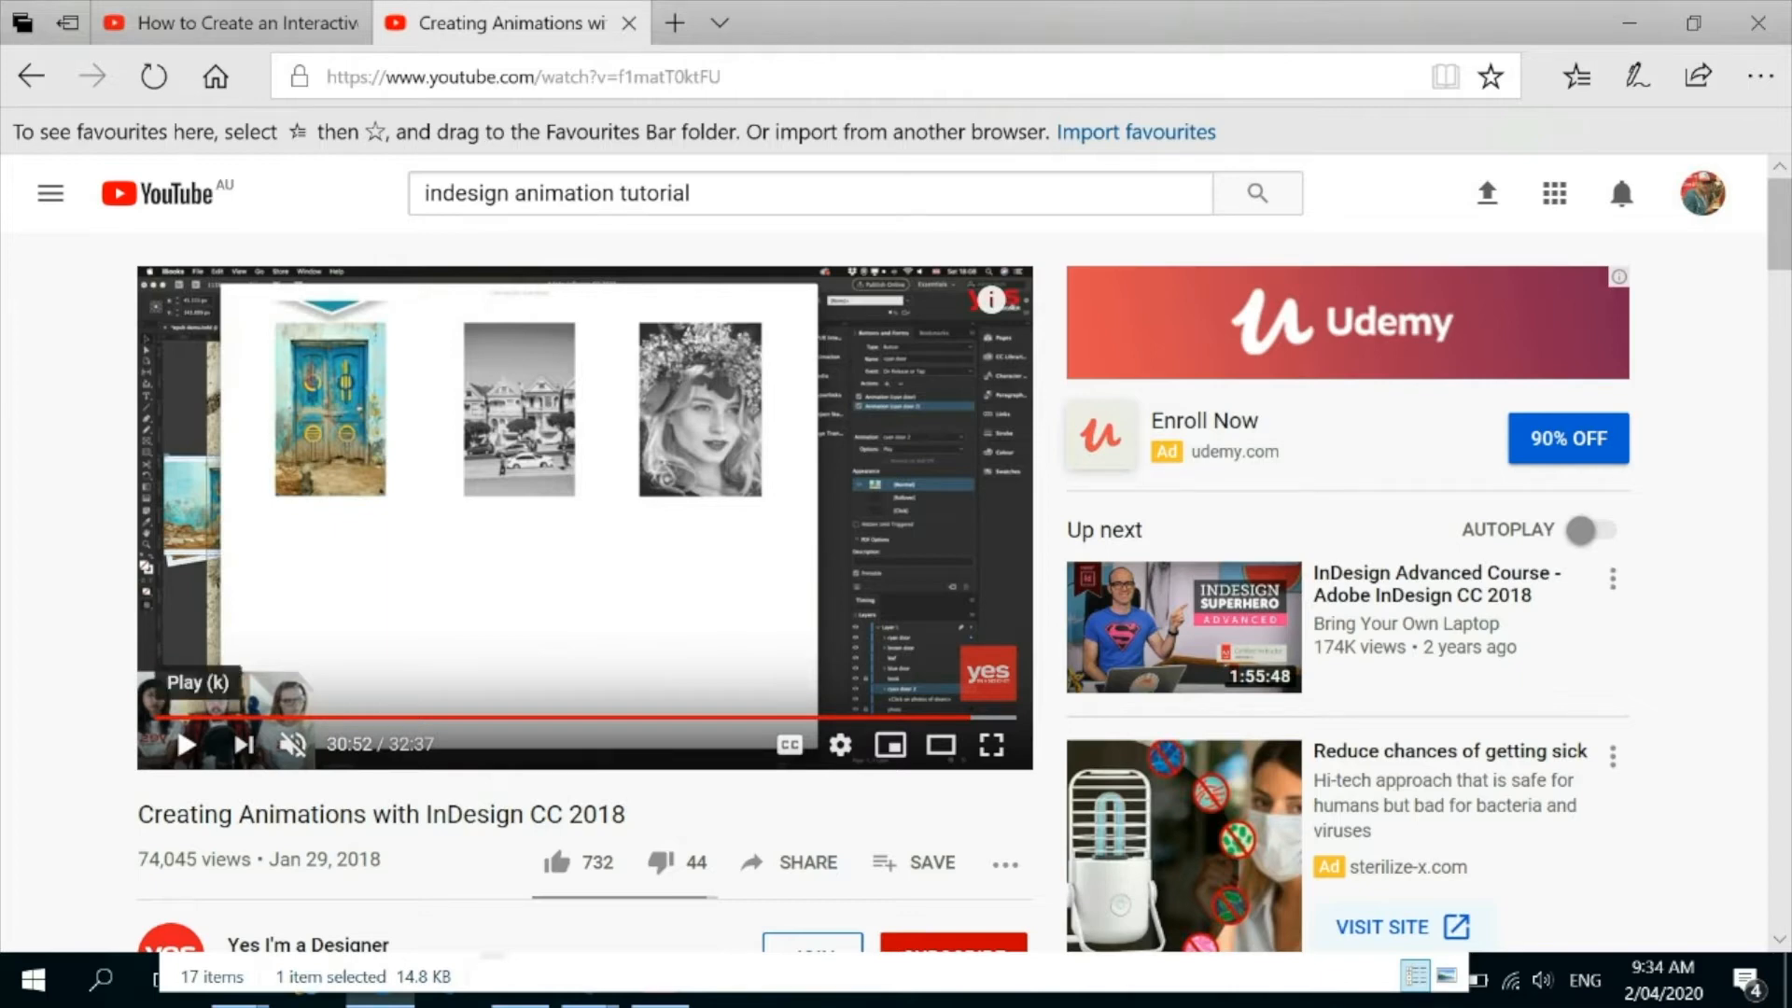
click(186, 744)
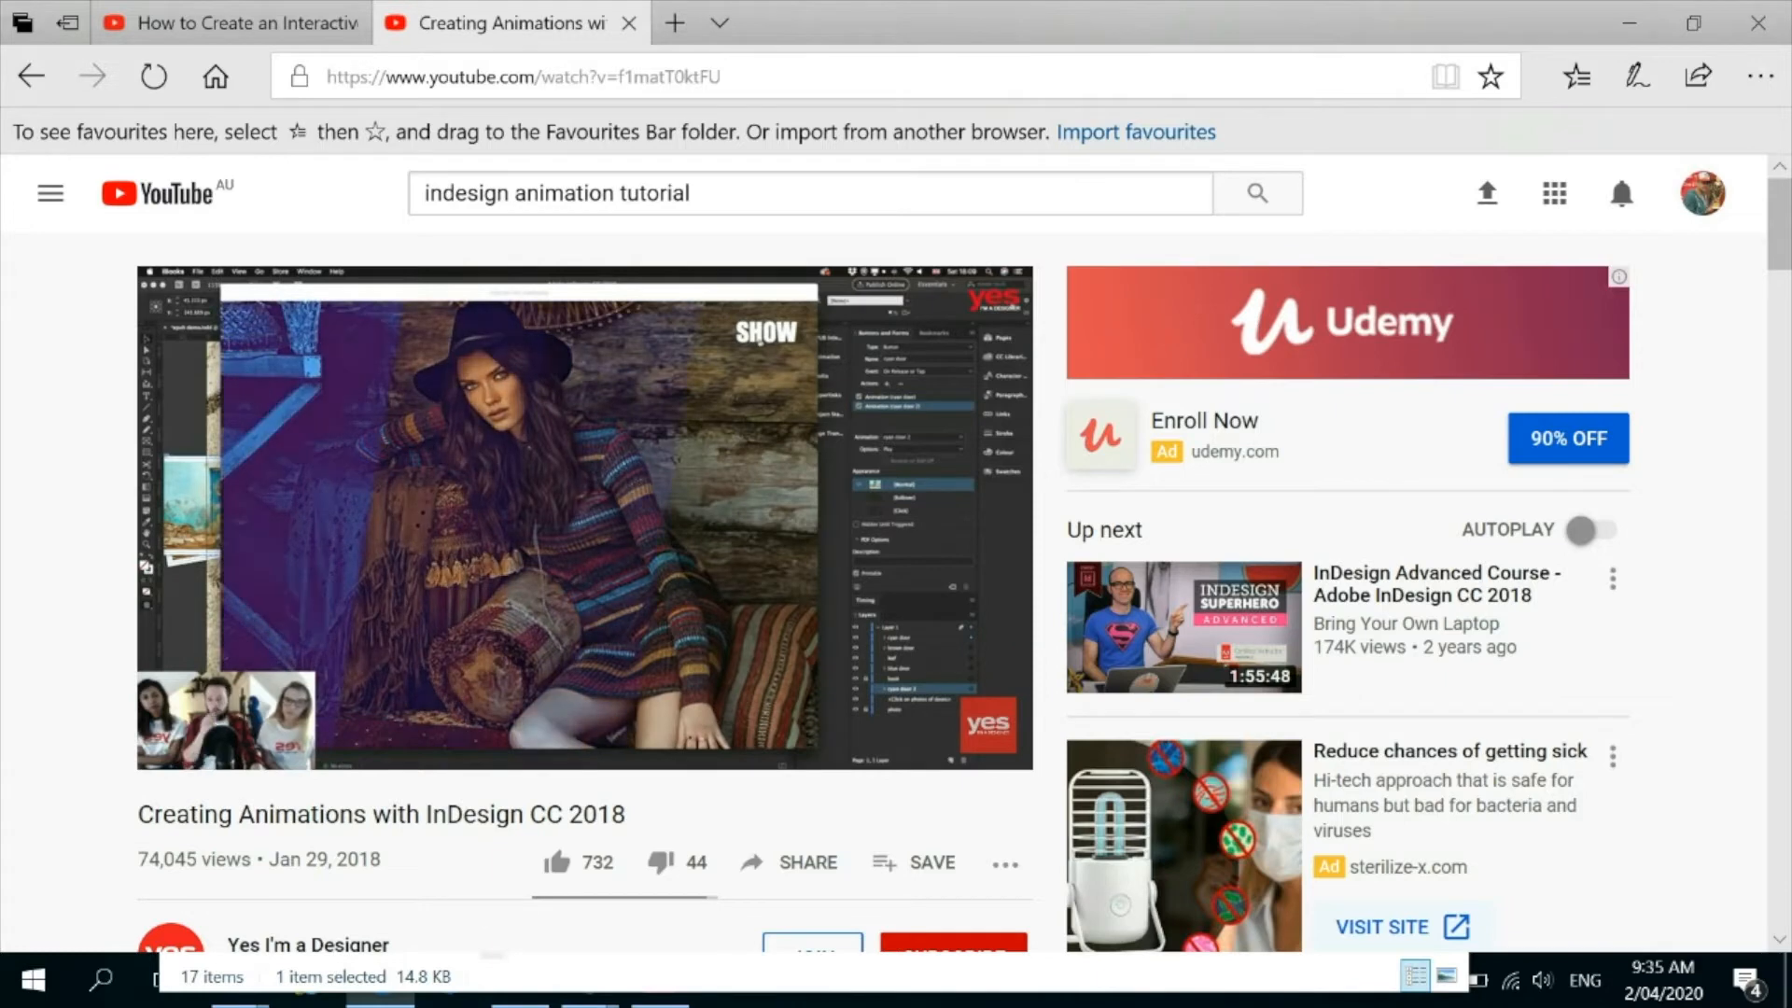
click(186, 744)
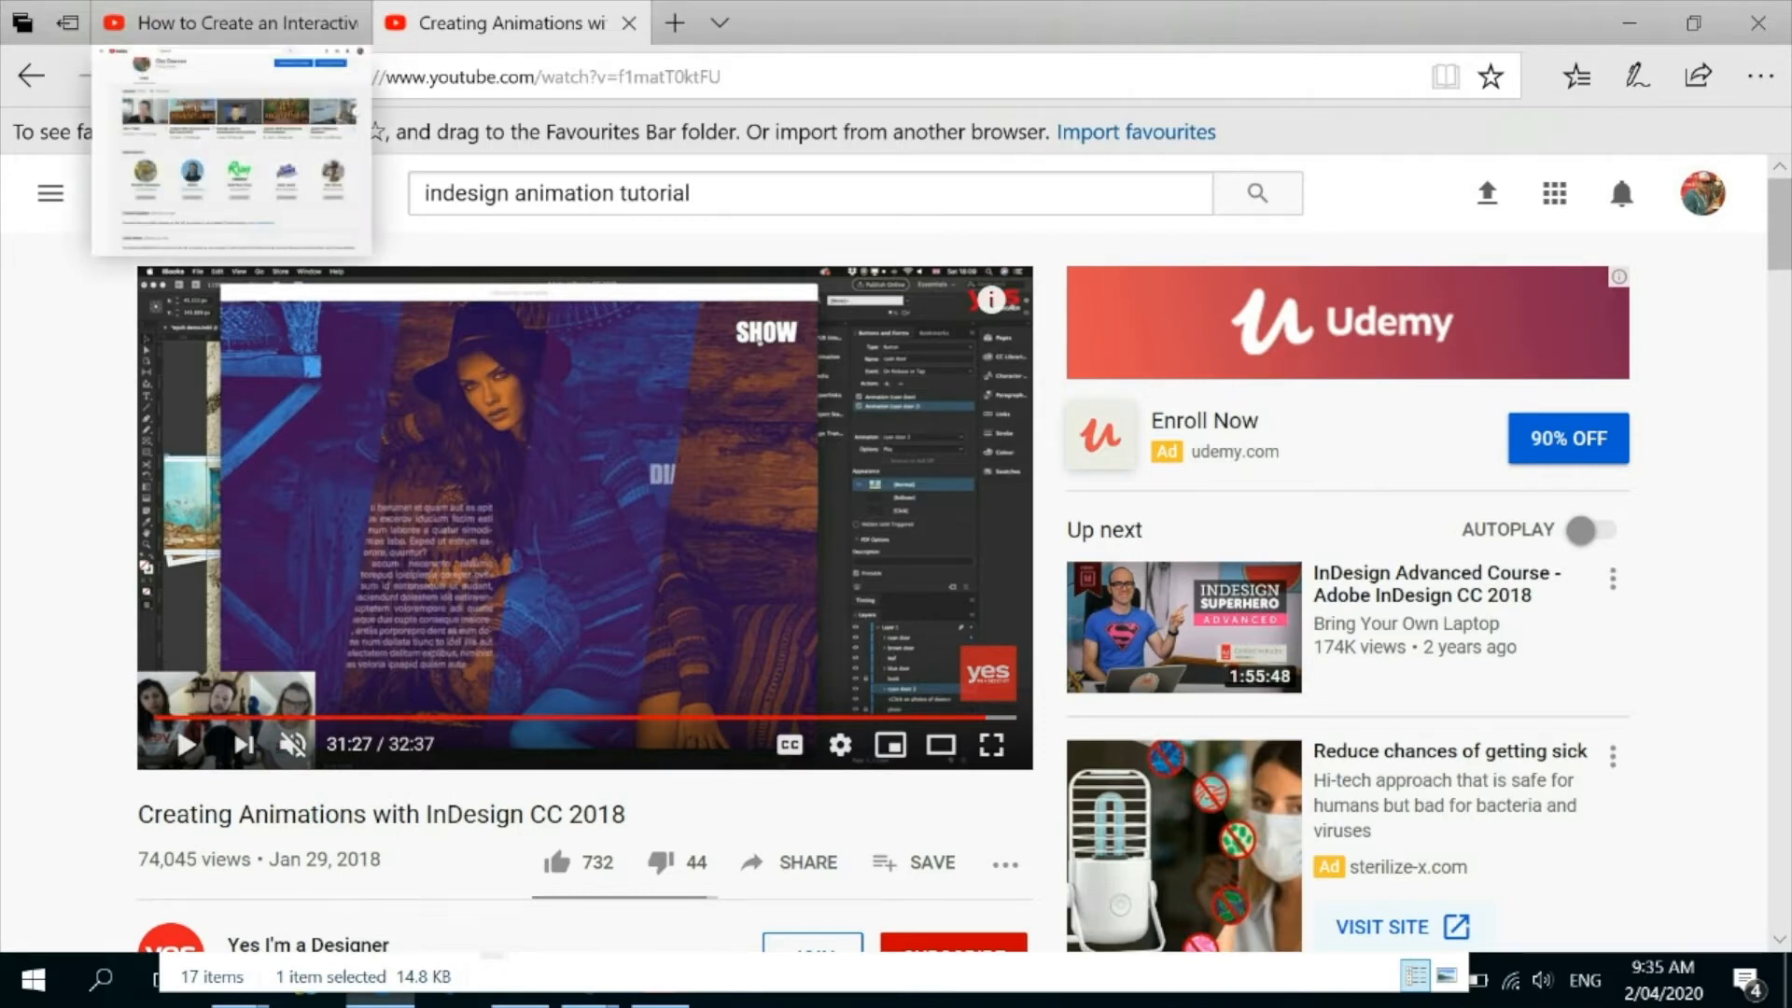
Switch back to InDesign, add a blank page at the end of the document and move it to the front as page 1.
key(alt+Tab)
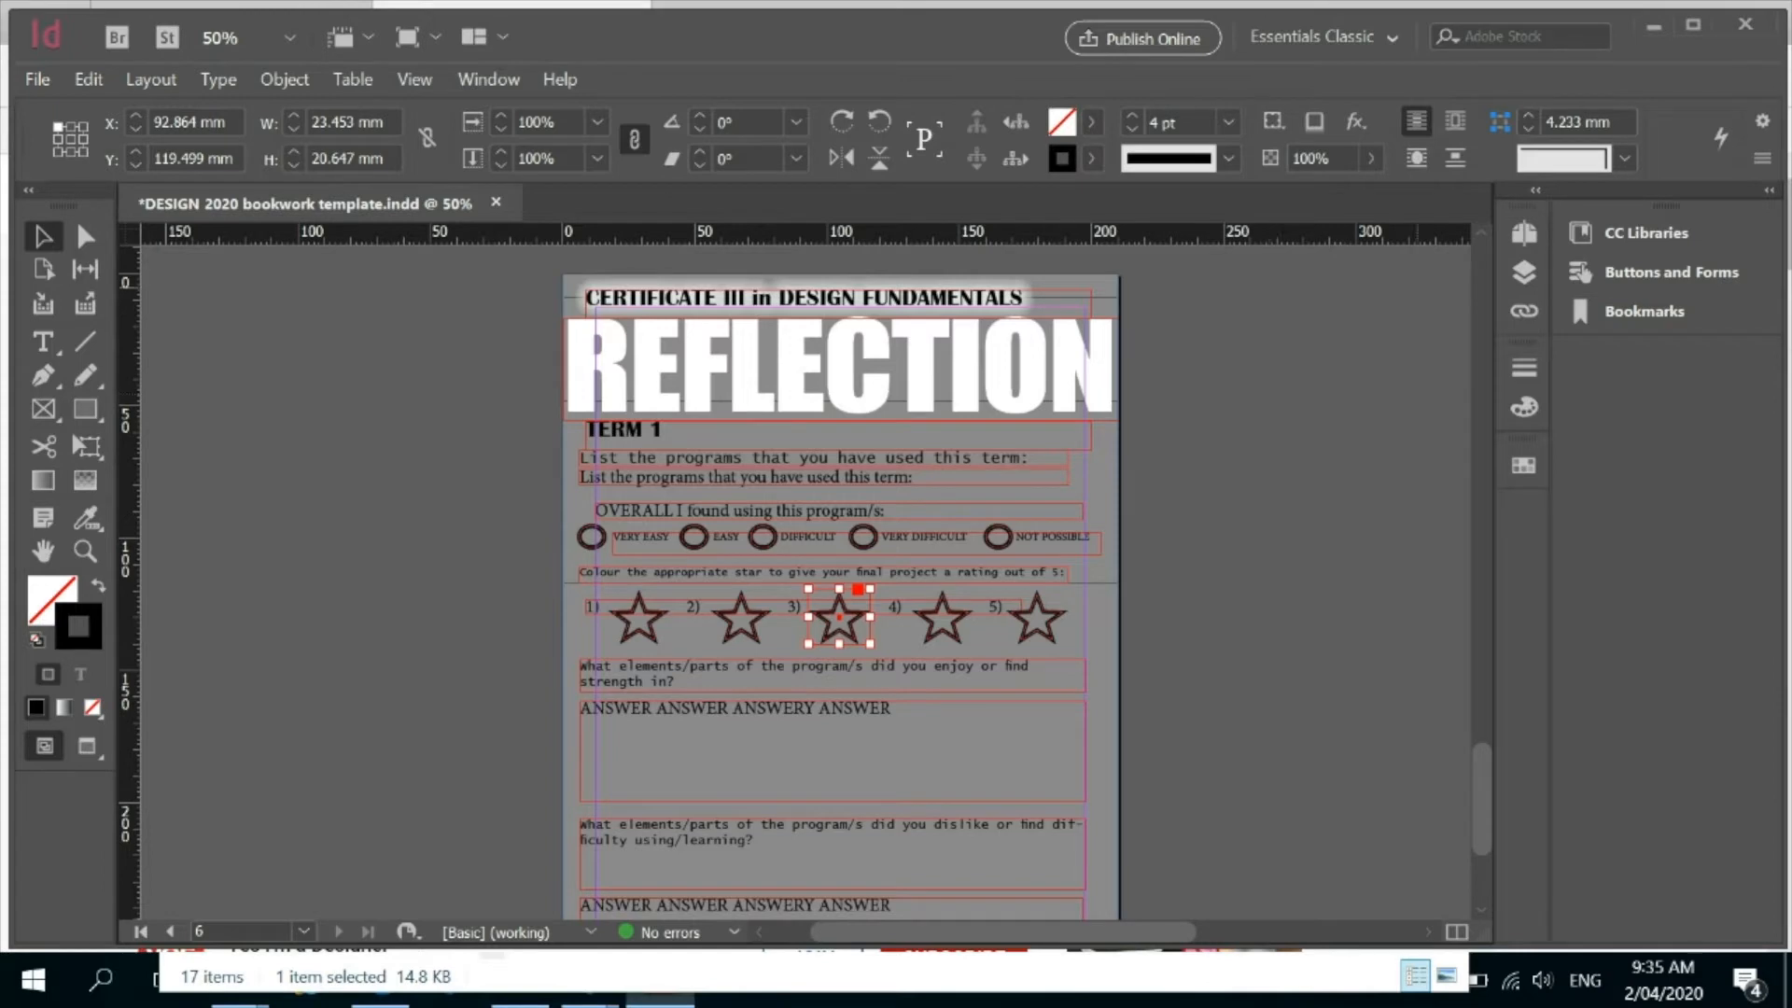
click(1522, 233)
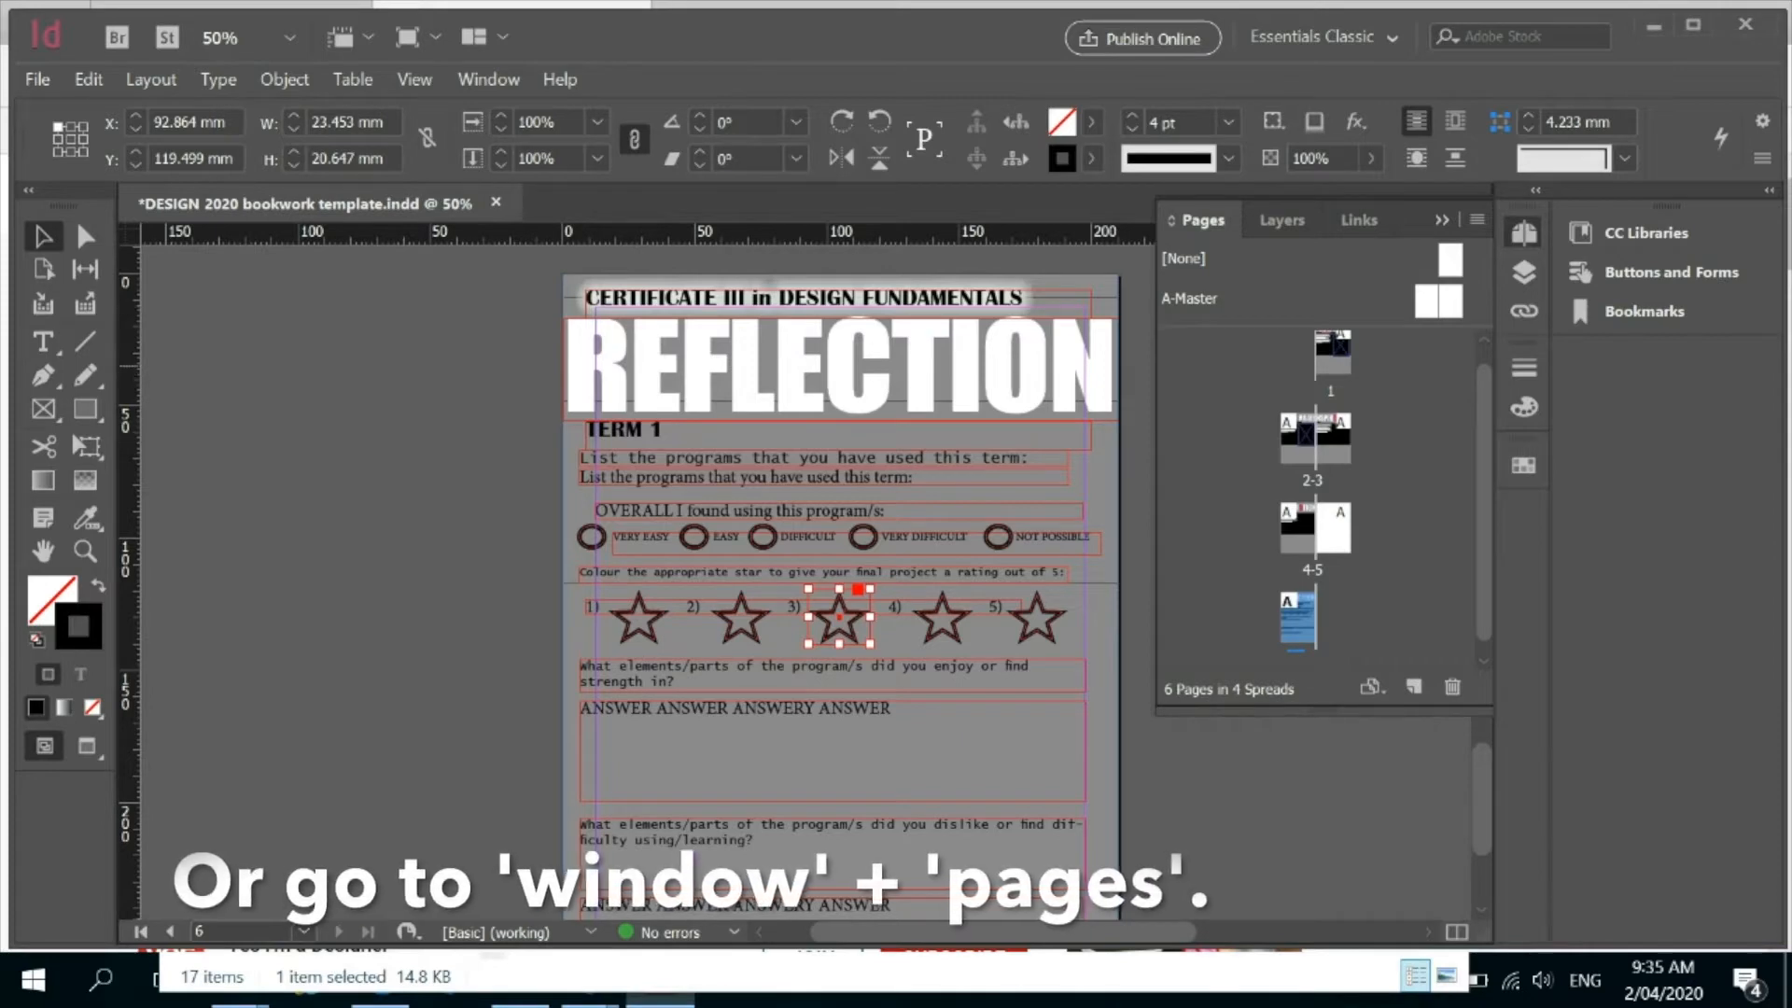
click(1412, 687)
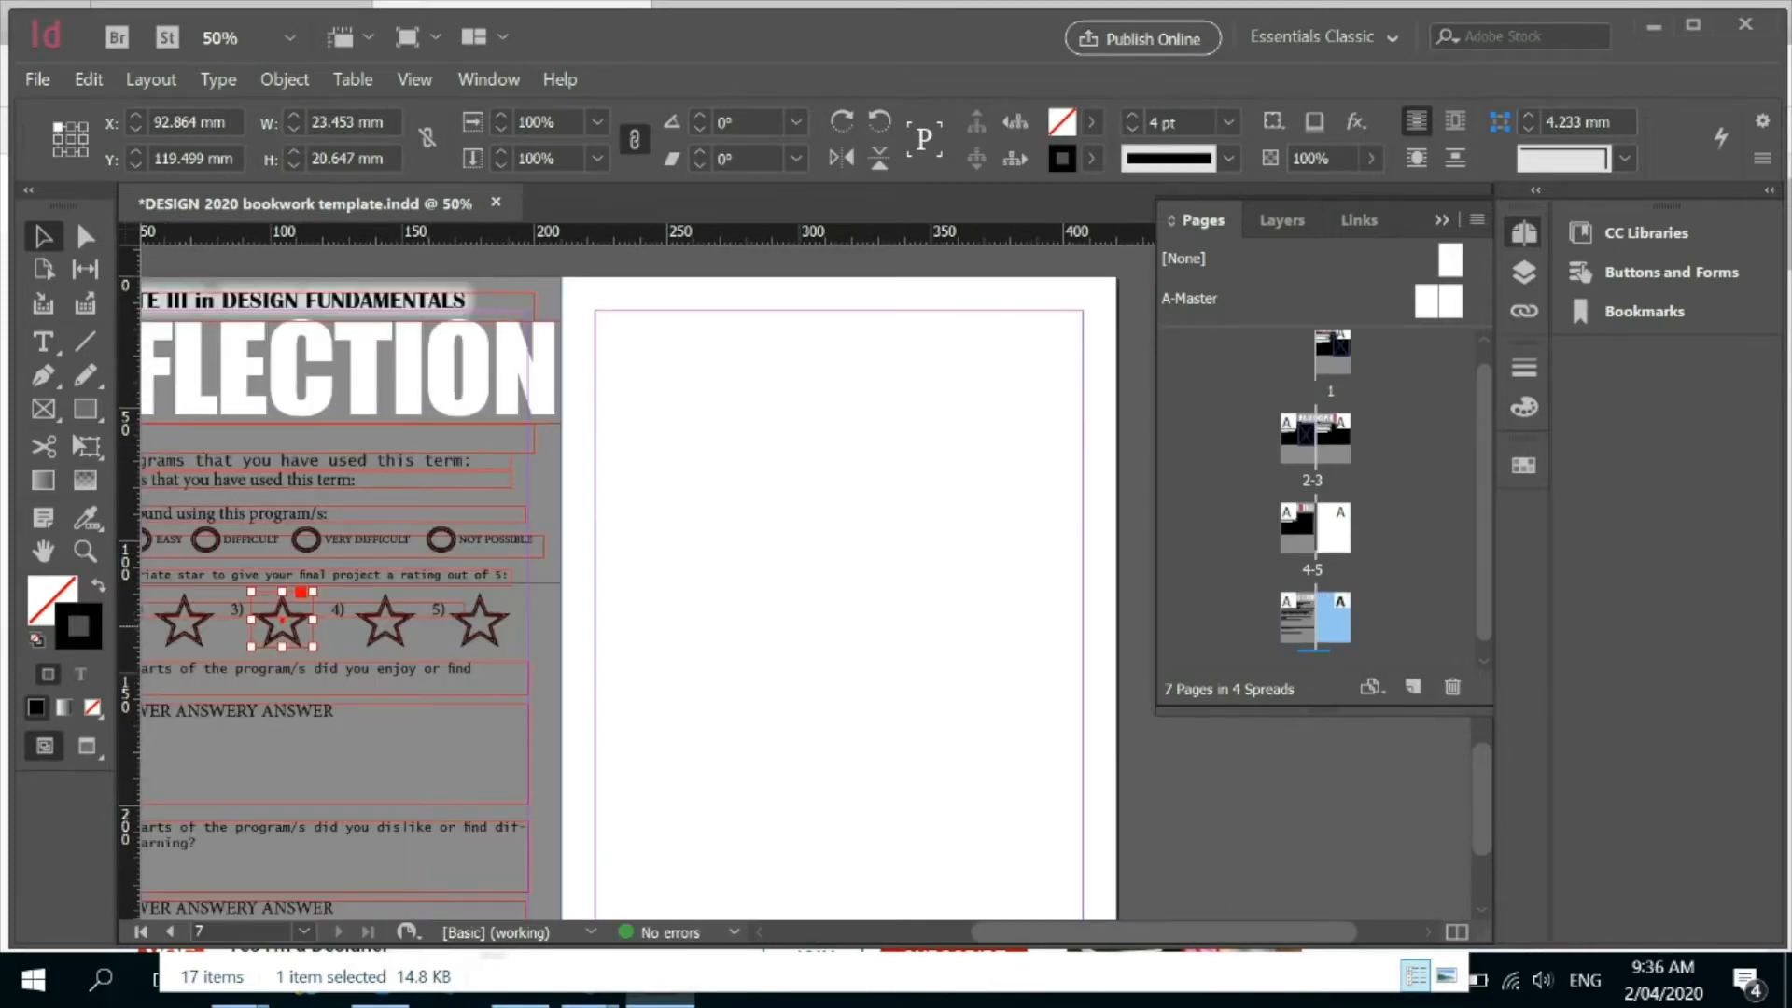
drag(1333, 618, 1318, 354)
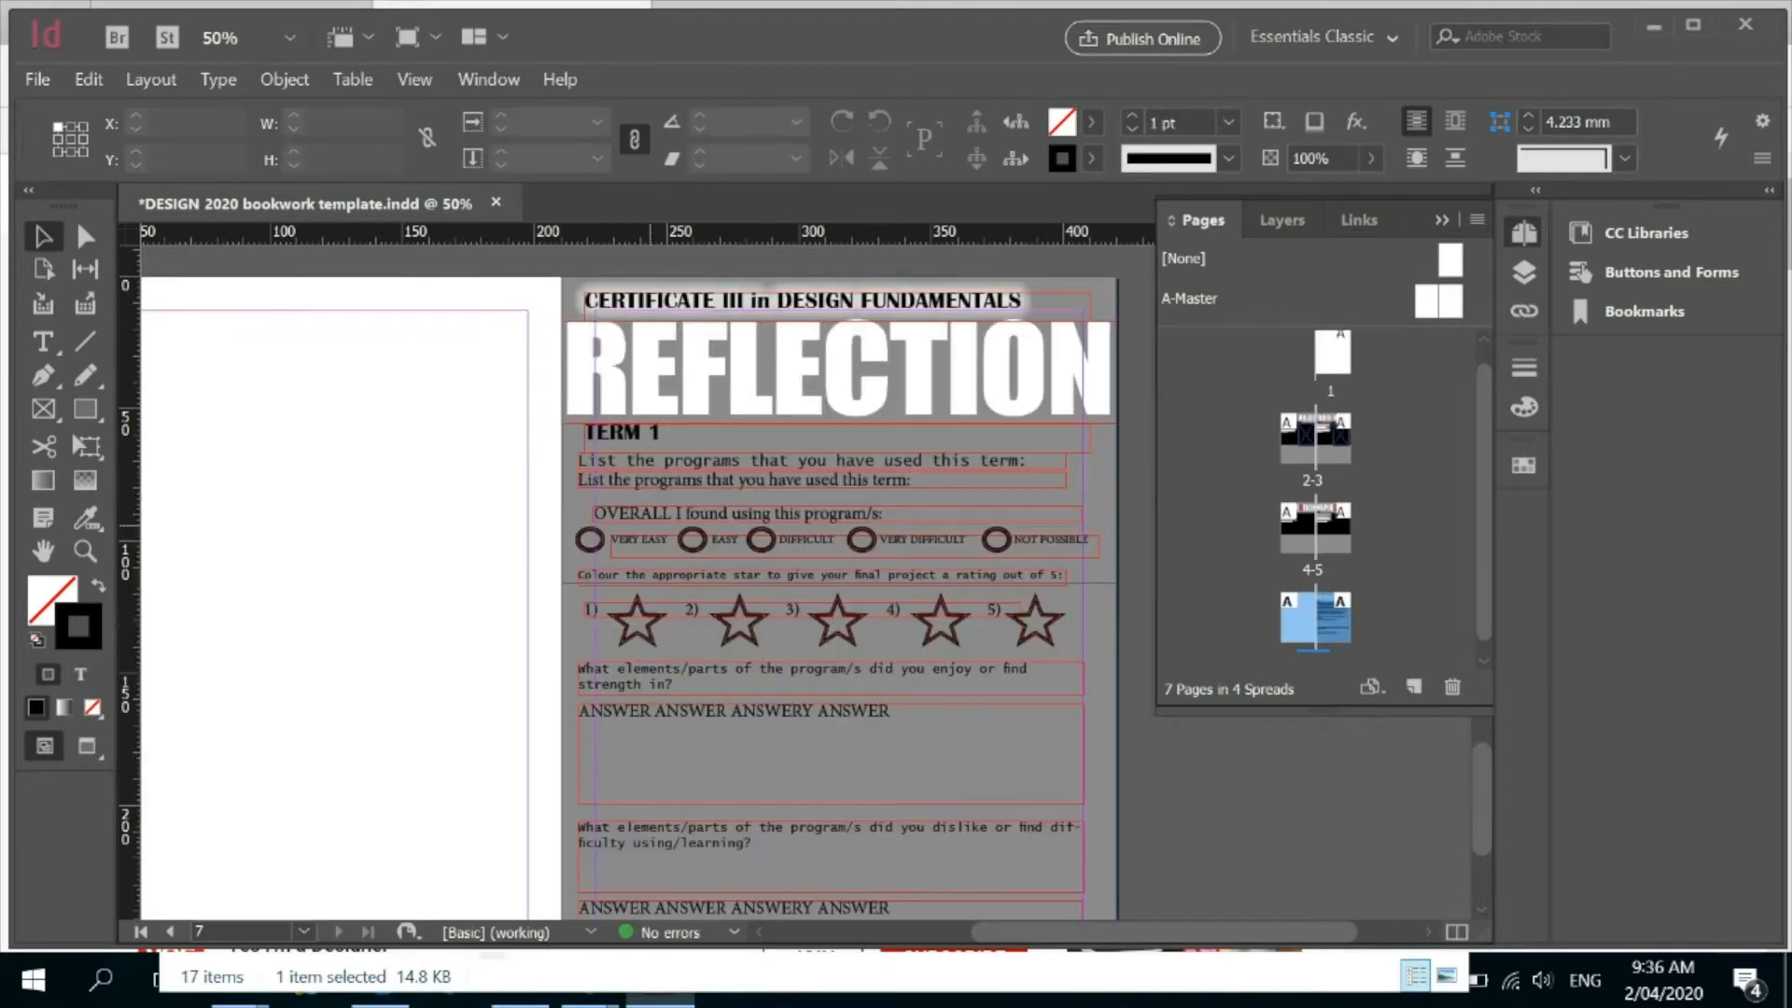
Move the blank page 6 to the front of the document and delete the surplus blank page 2.
key(z)
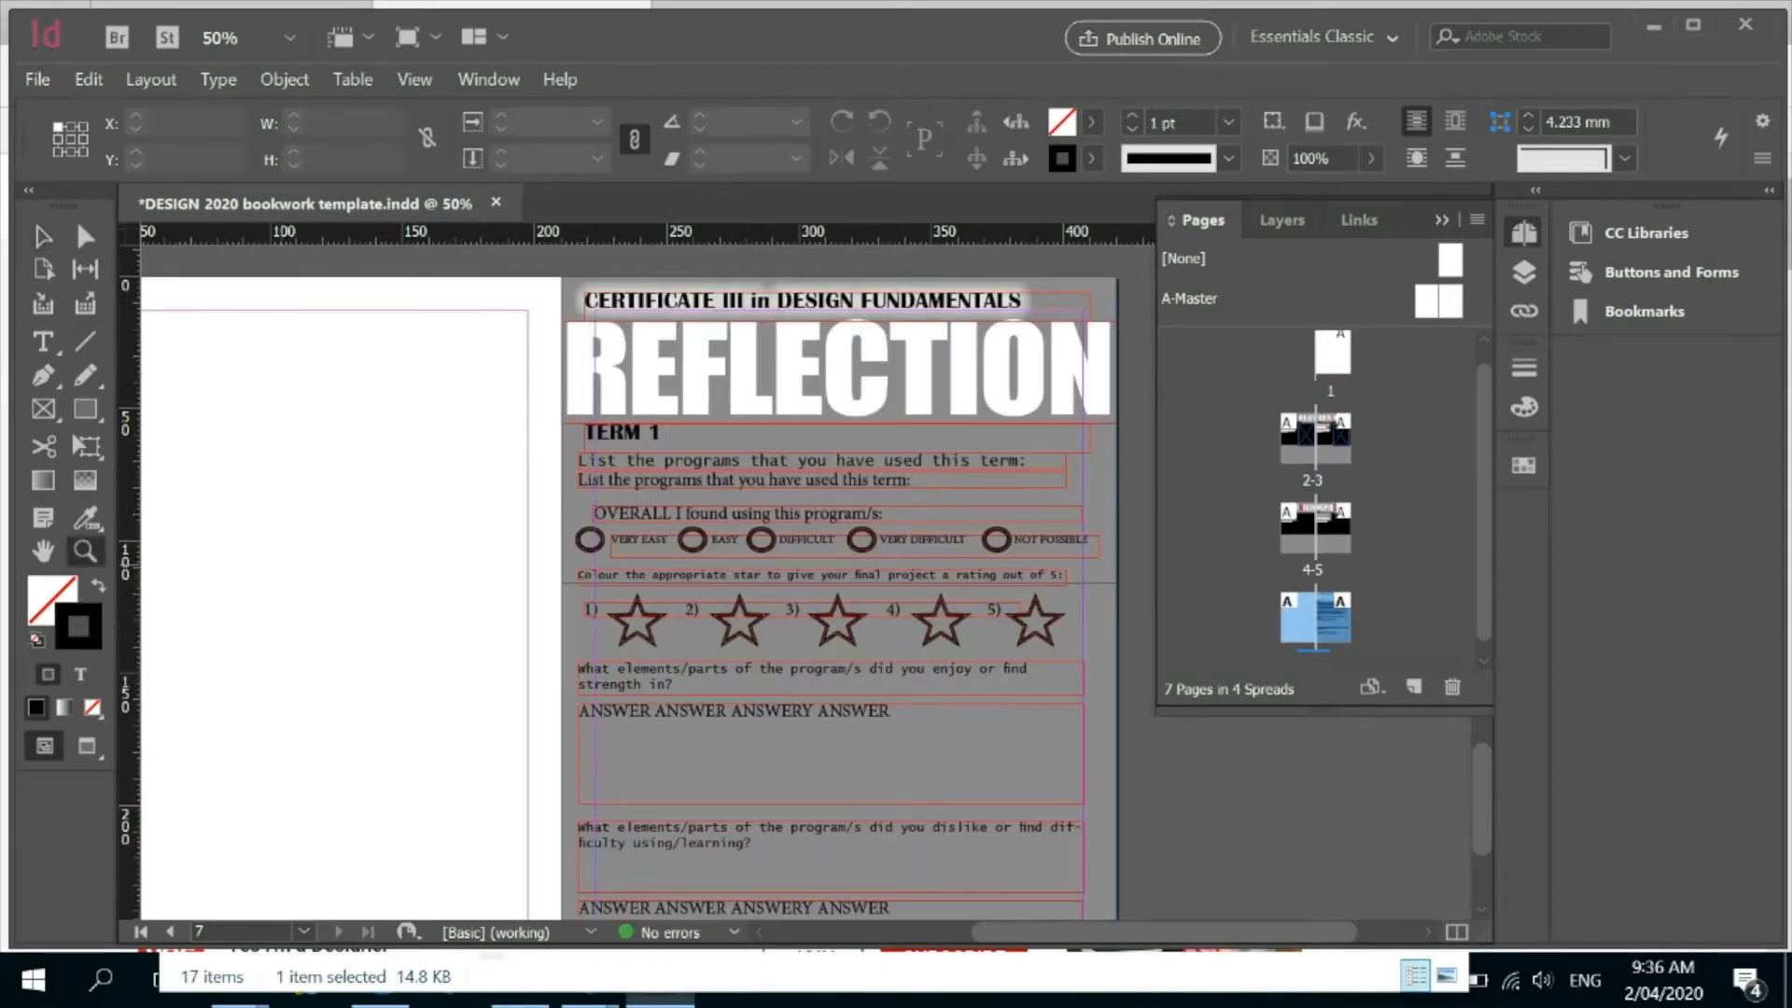
key(ctrl+minus)
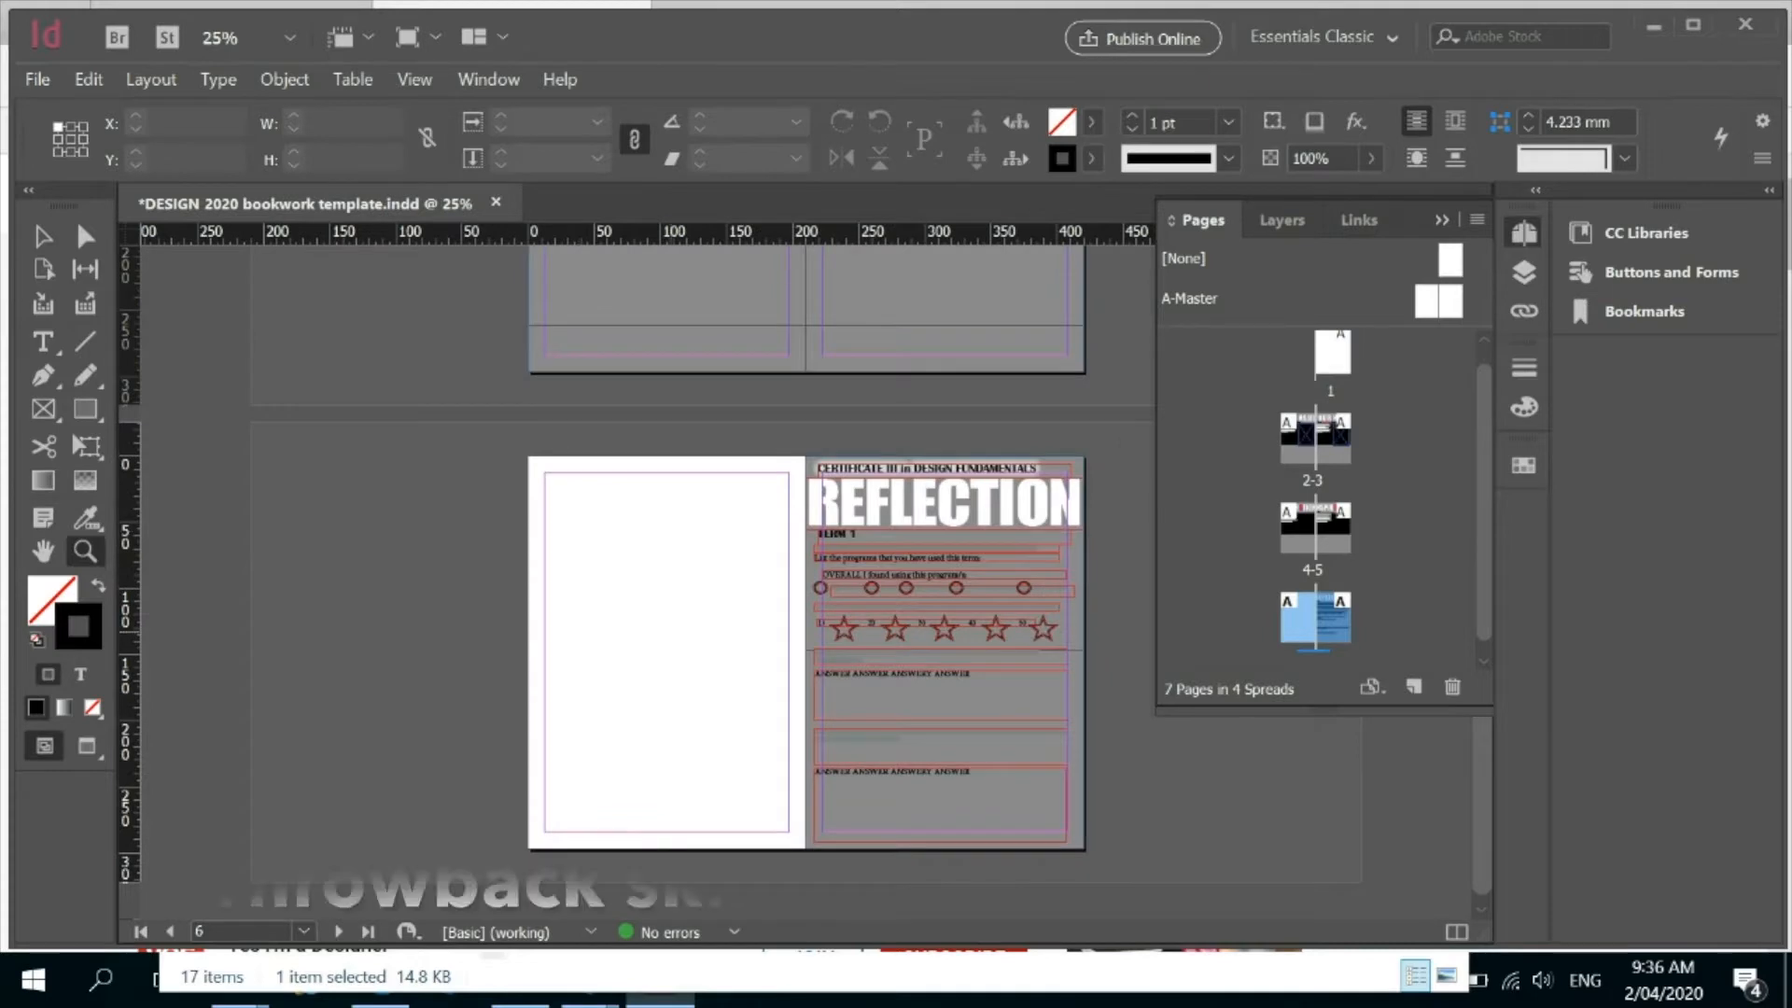
key(v)
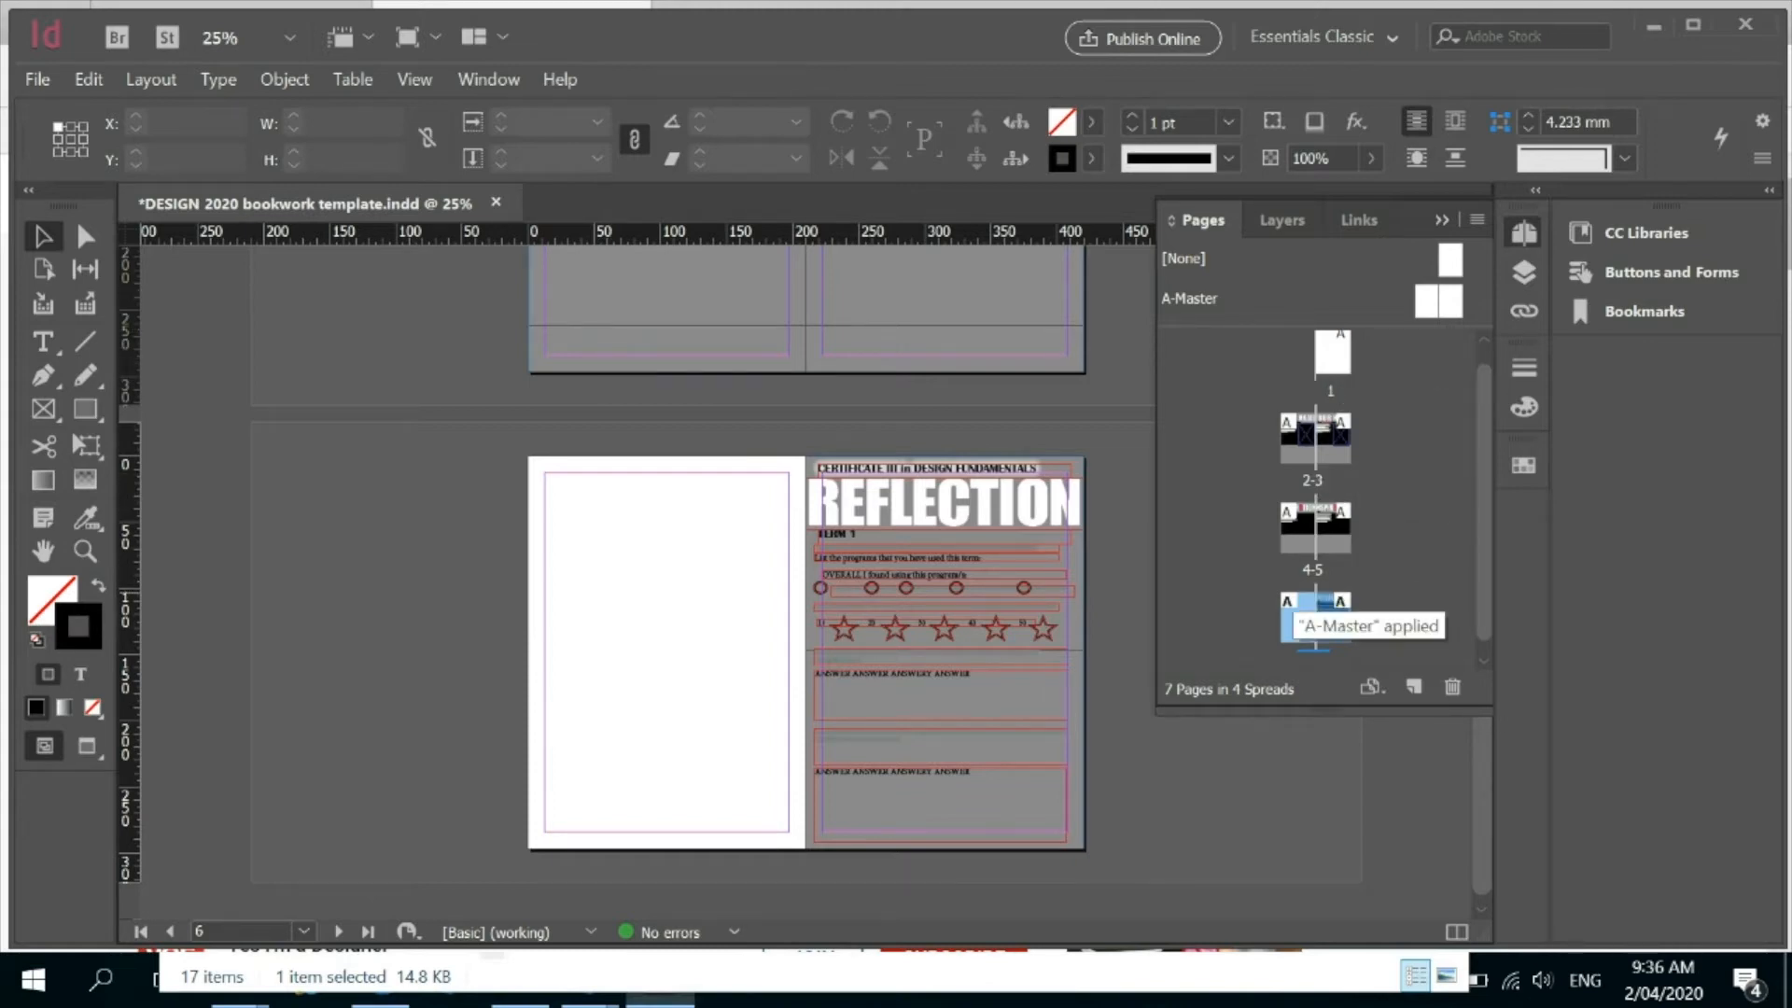
click(1256, 600)
click(1297, 618)
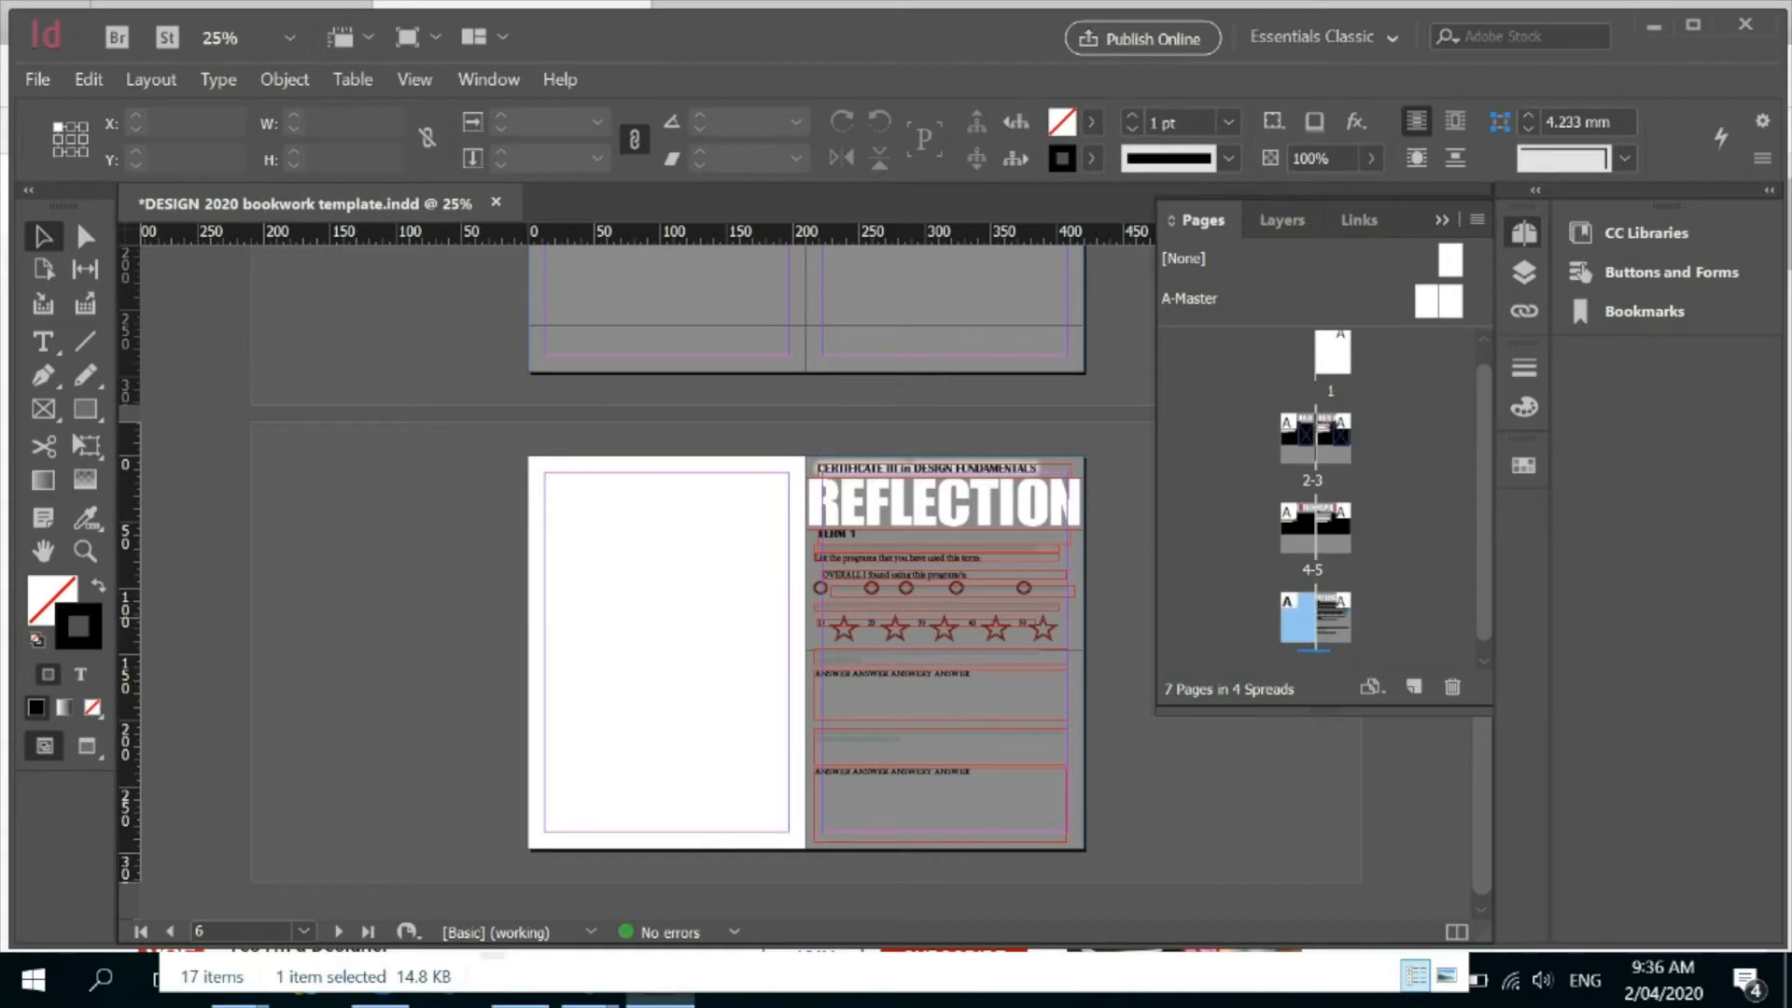
drag(1297, 618, 1293, 357)
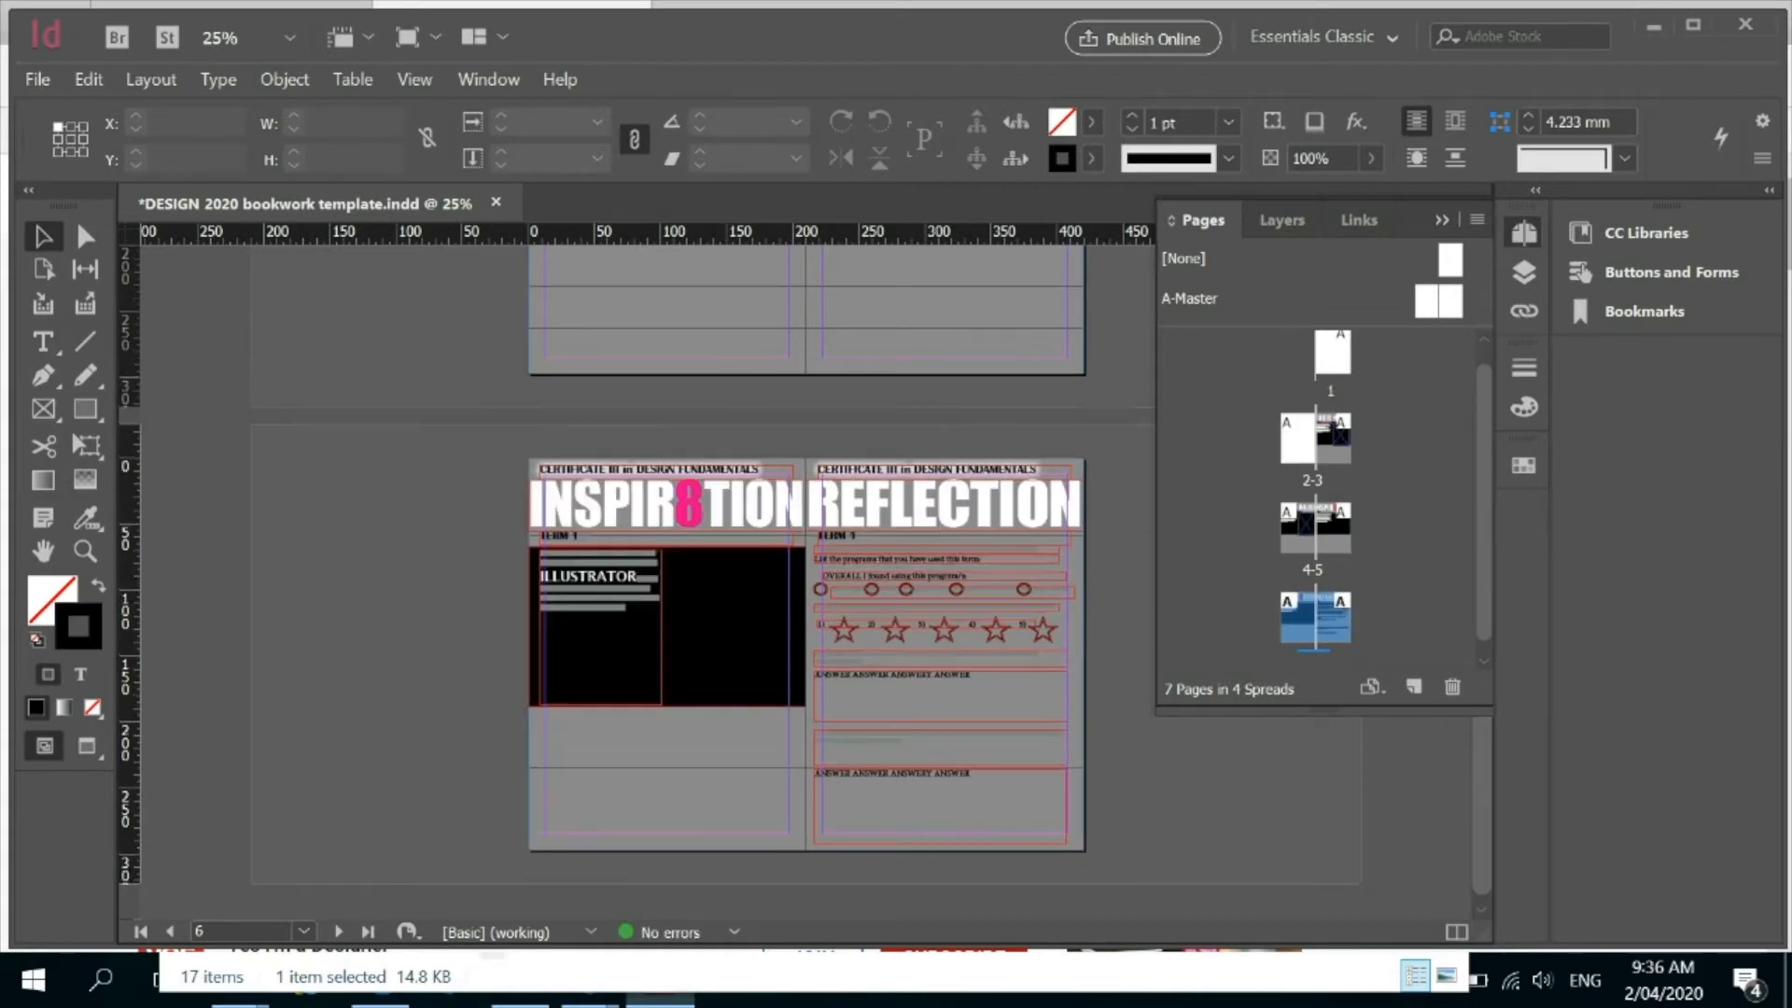
double_click(1297, 437)
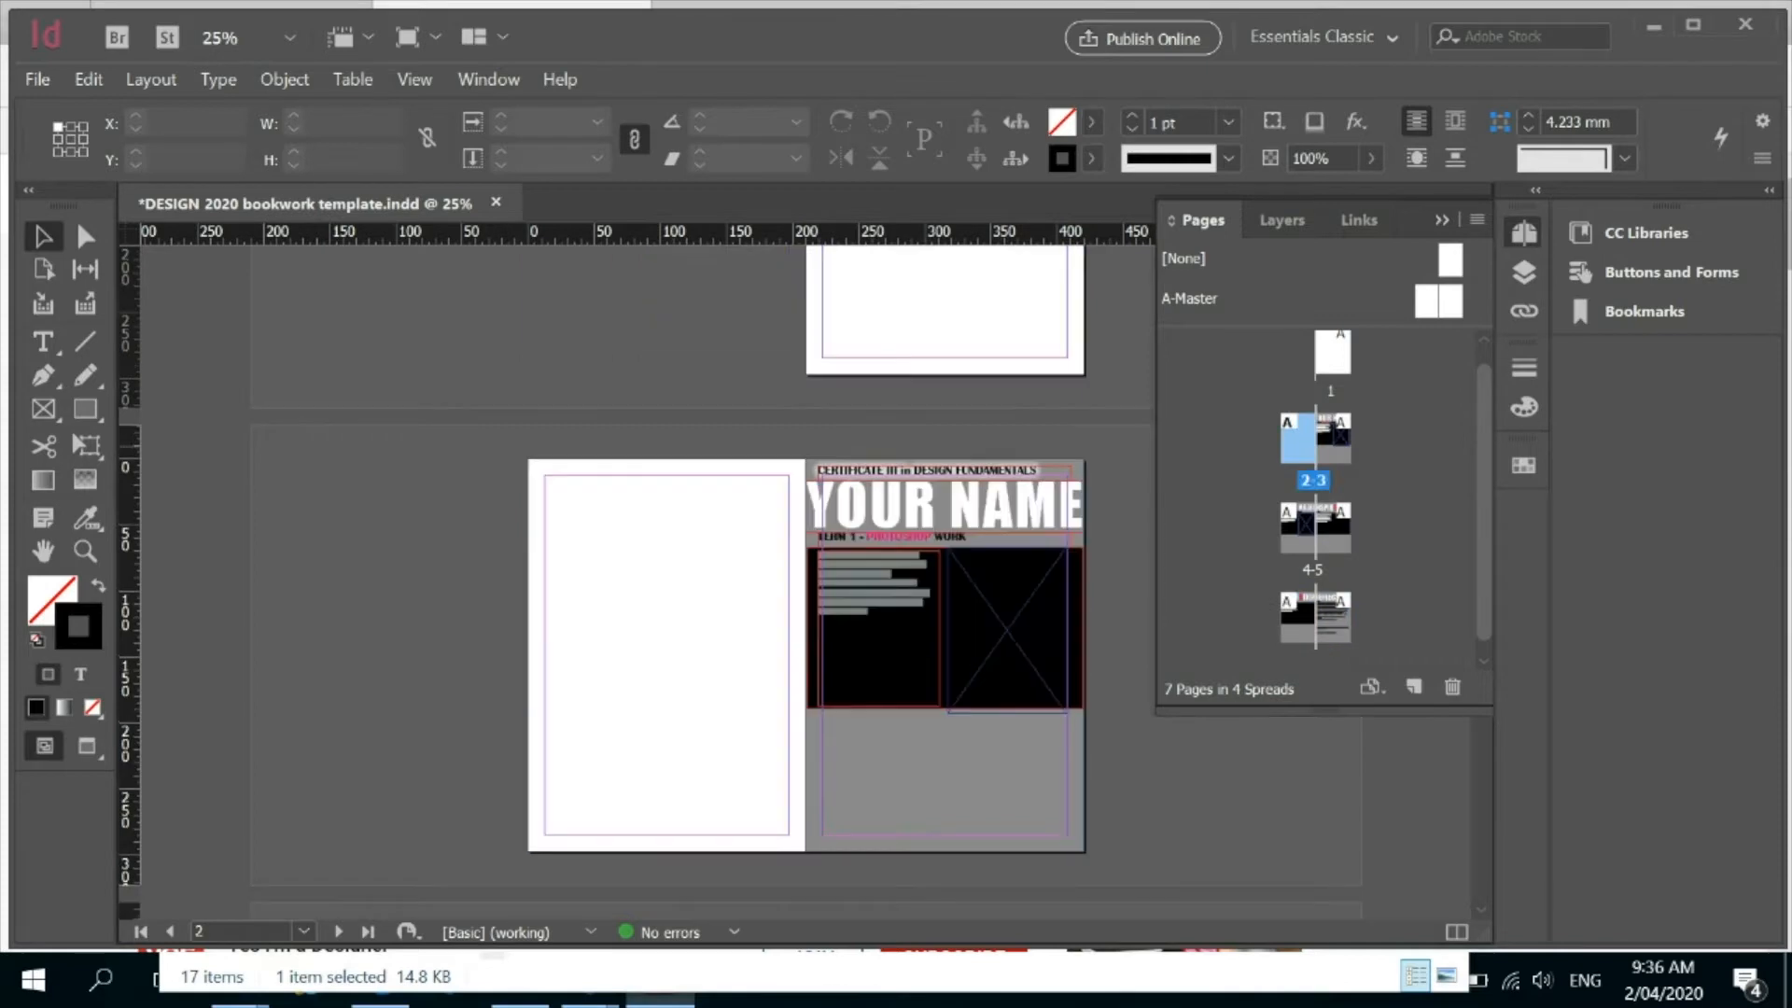
click(1451, 687)
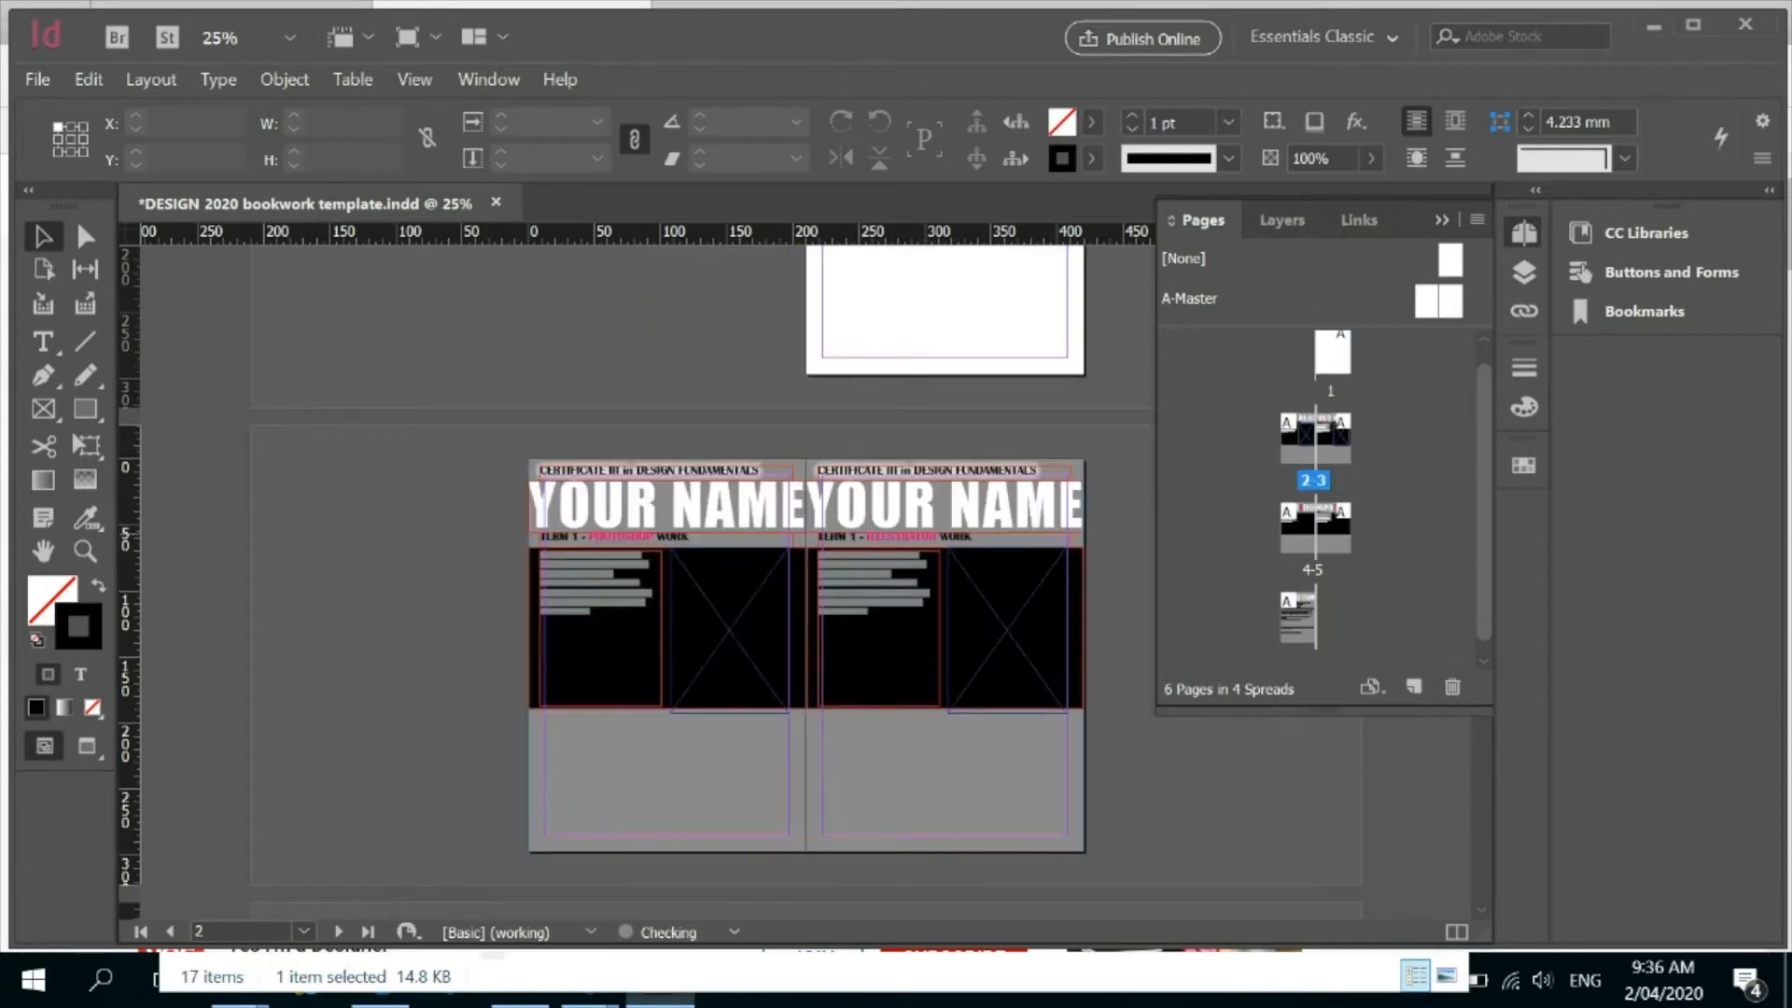
Insert another blank page after page 1 and delete it again.
click(1333, 361)
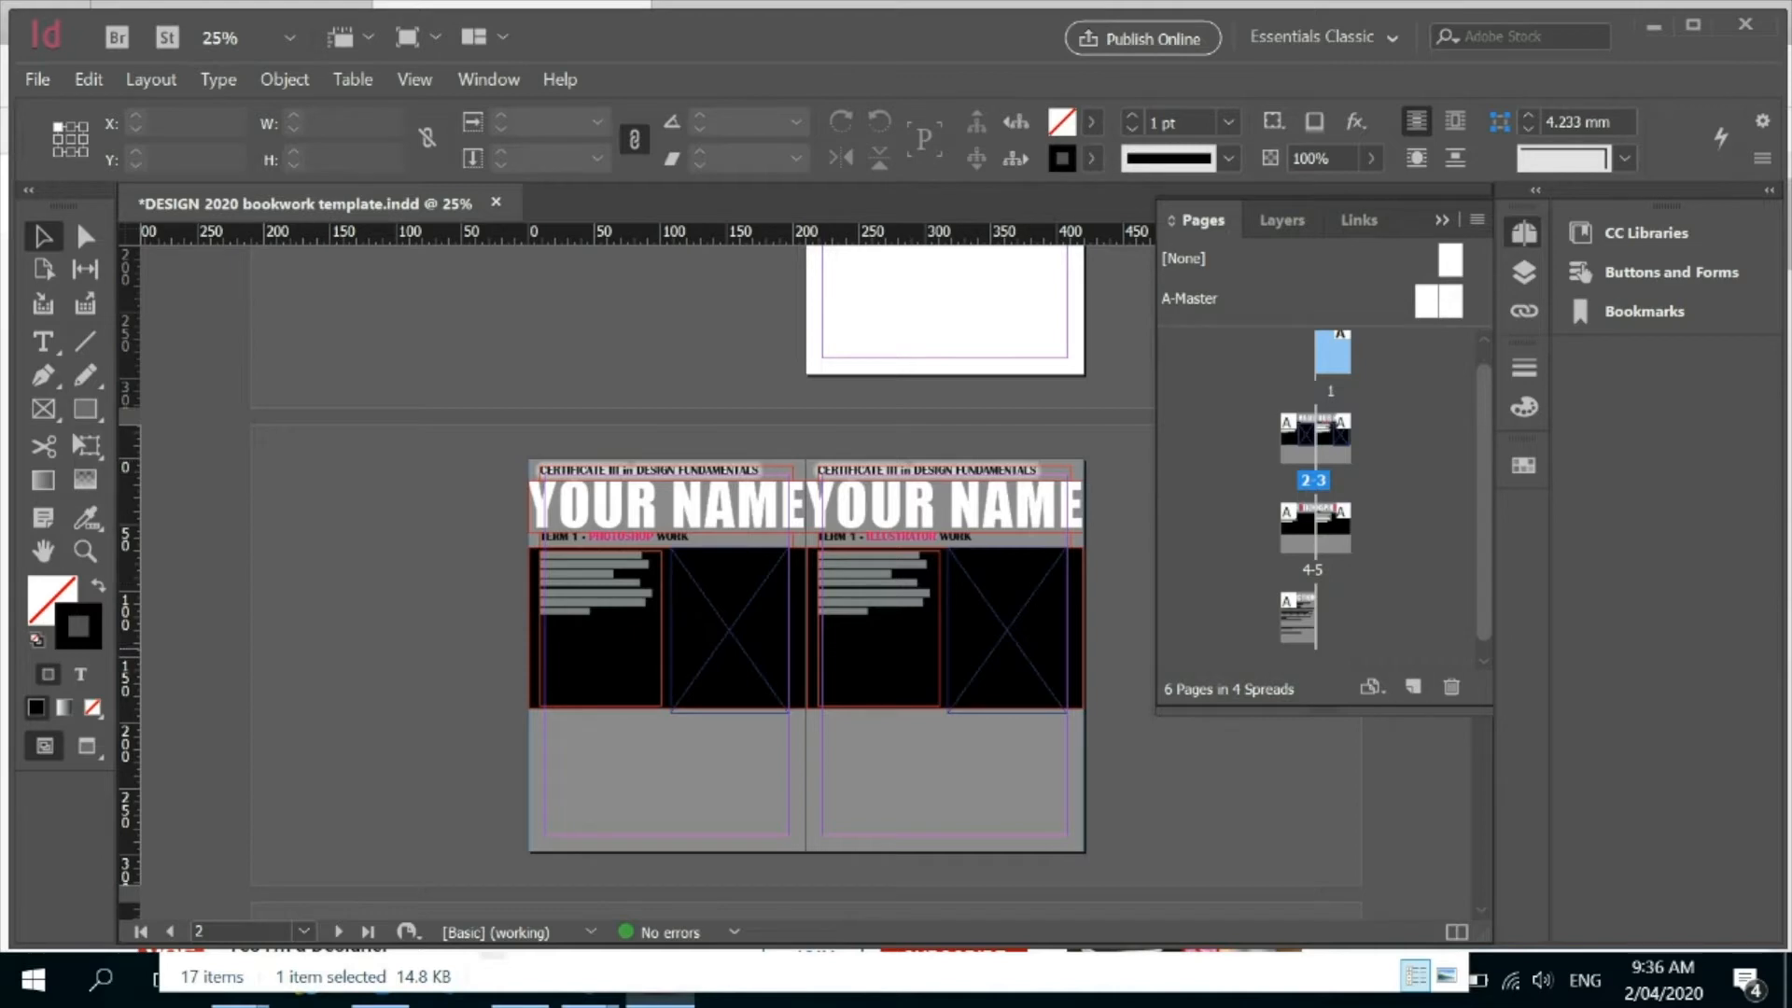
click(1413, 686)
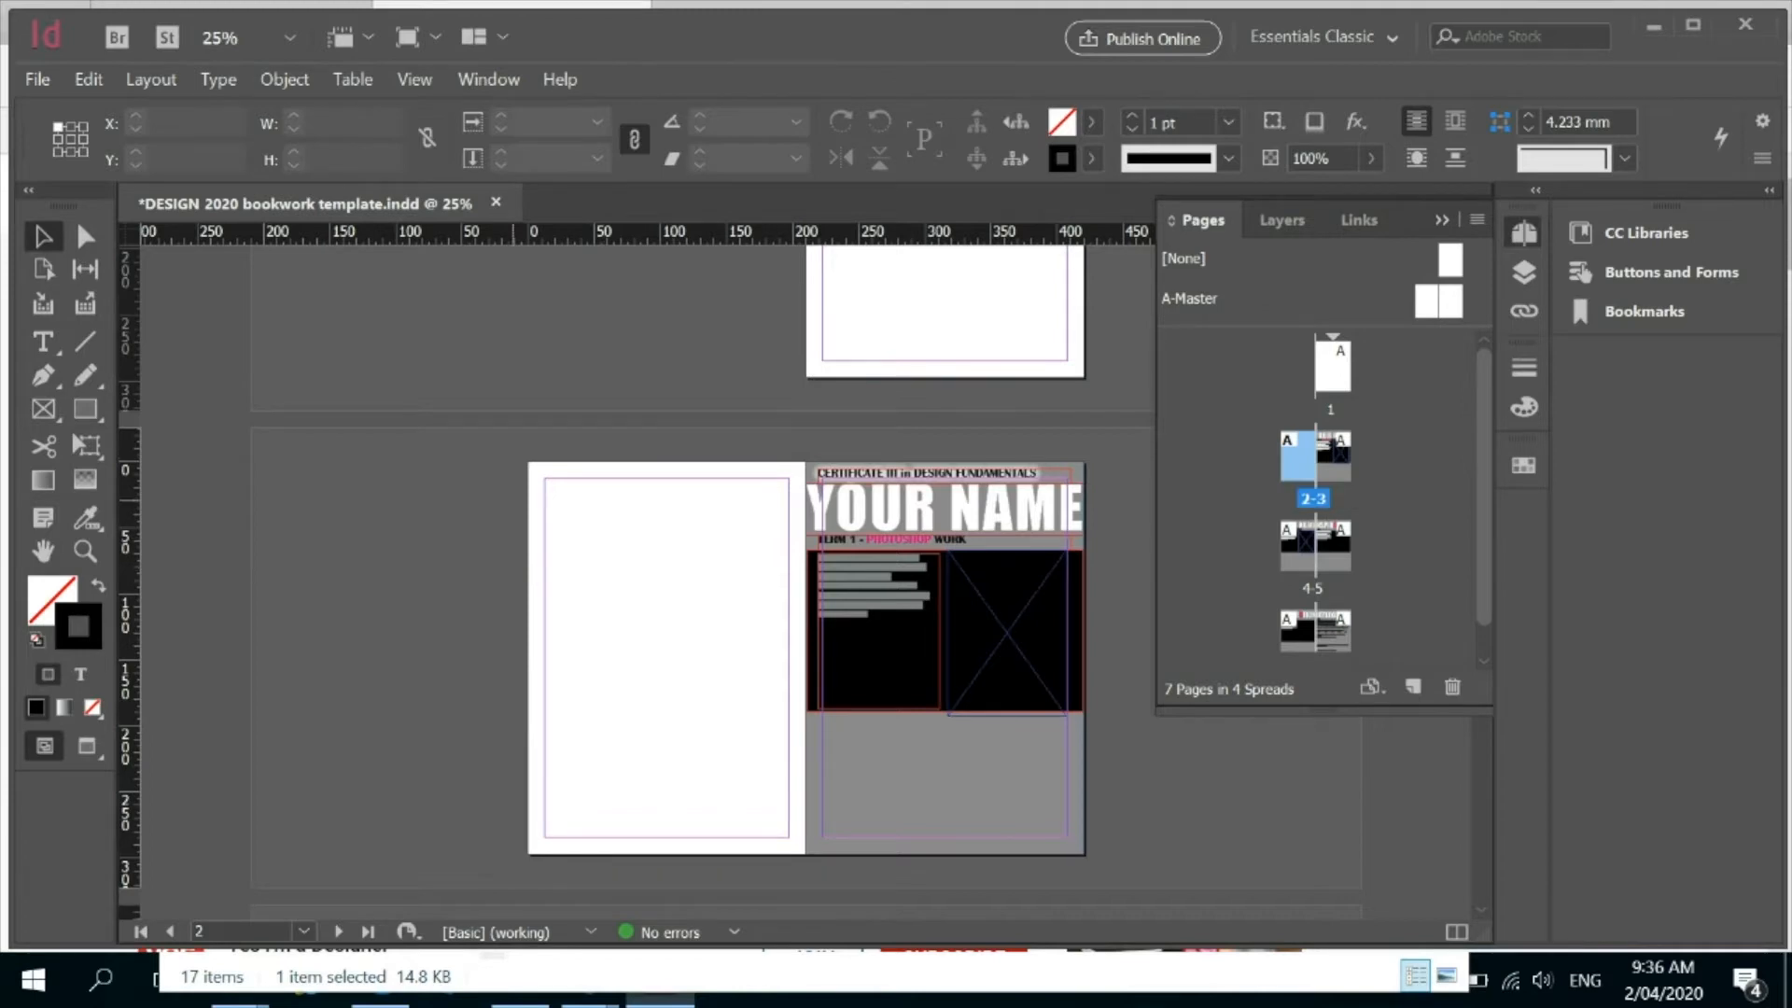
double_click(1333, 366)
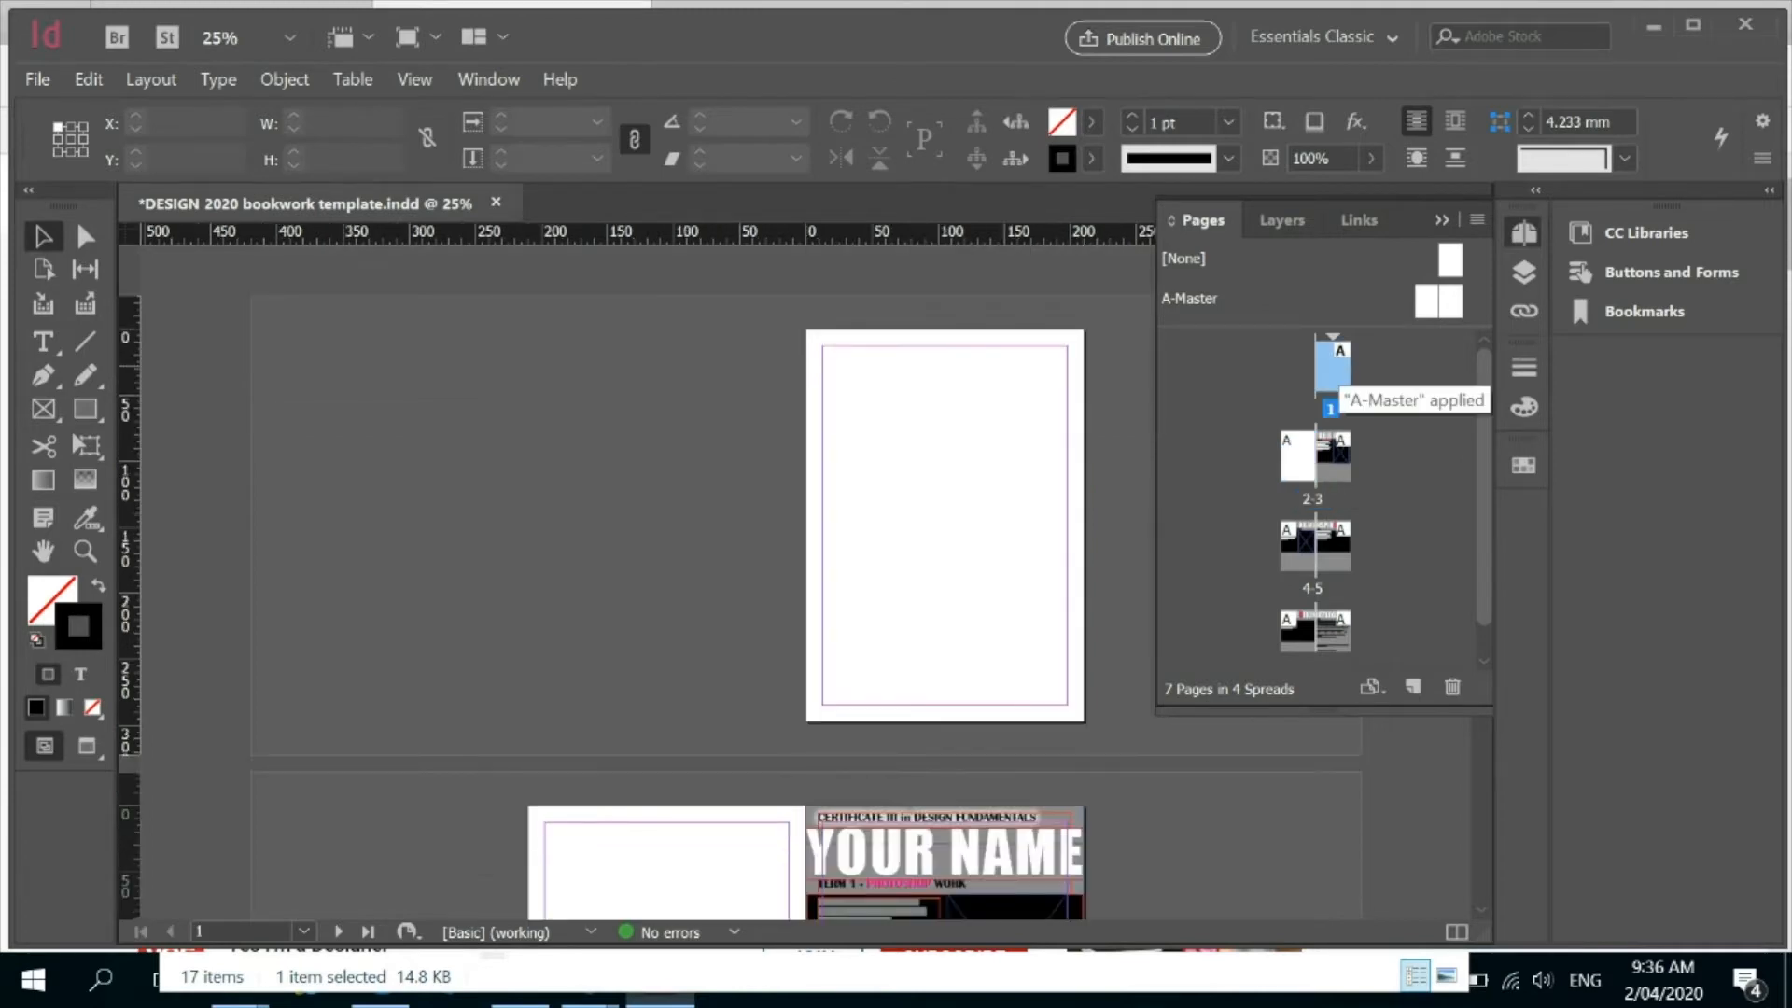
click(1297, 453)
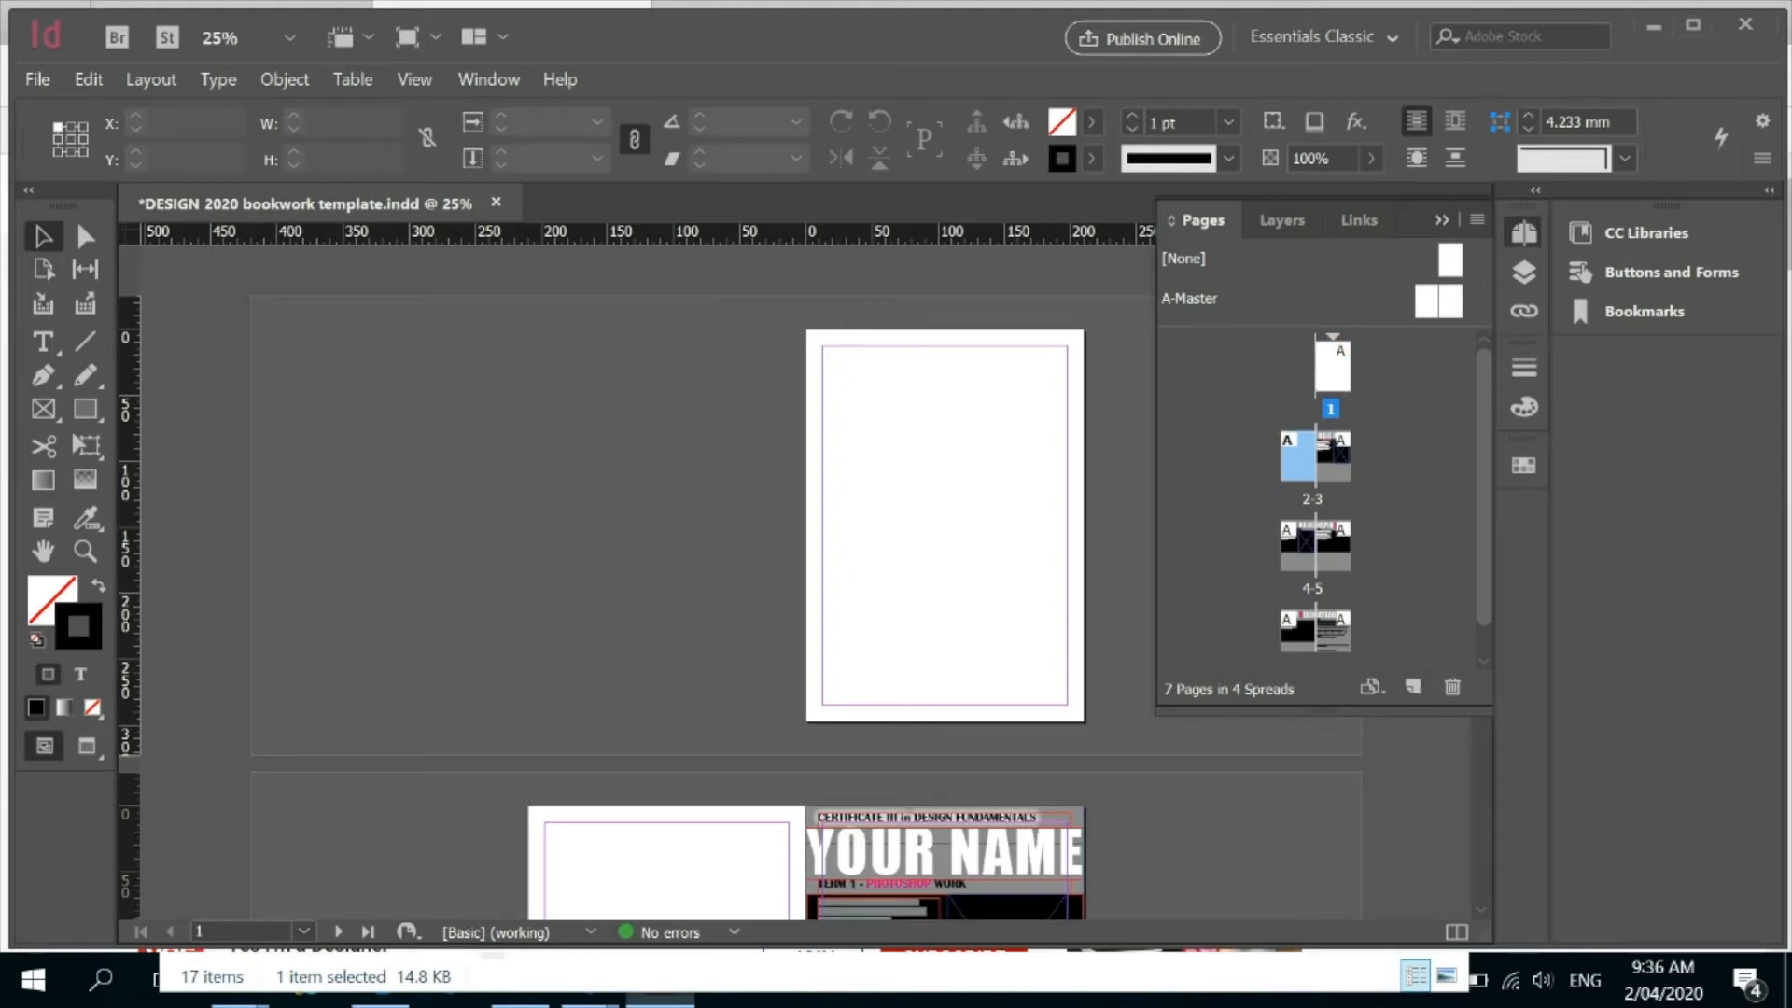
click(1452, 687)
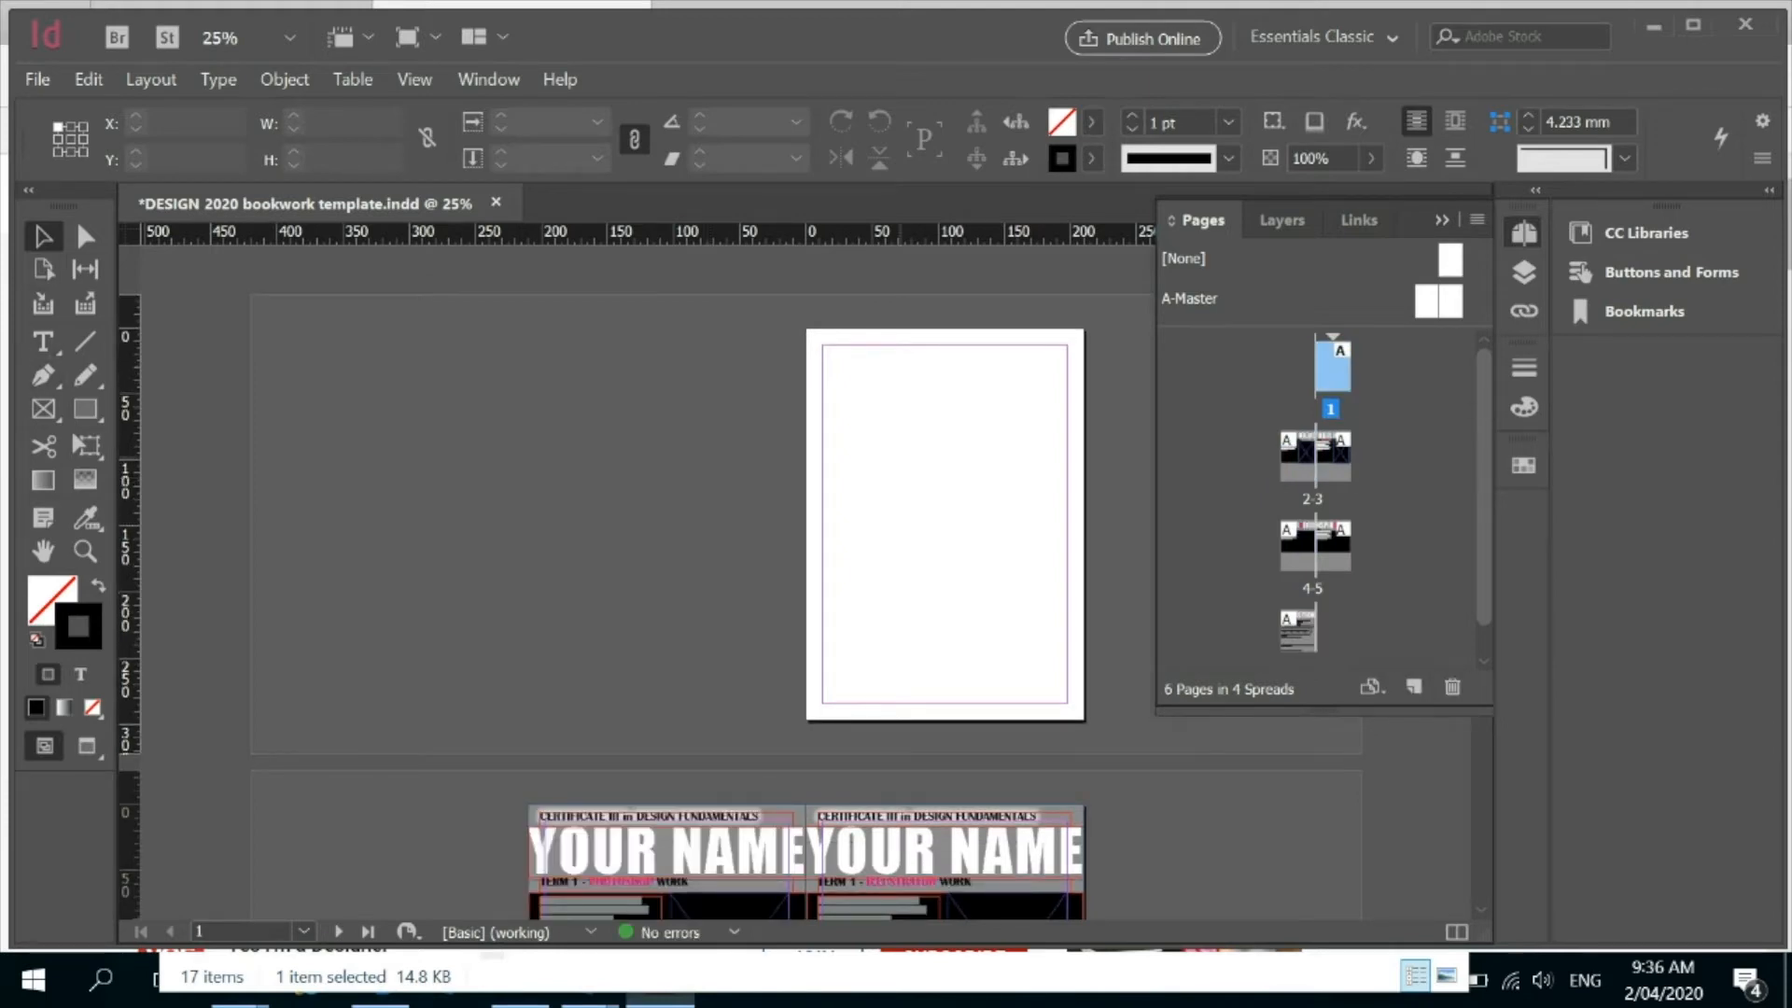
Place the bookwork cover PDF on page 1, filling the whole 210 × 297 mm page.
key(ctrl+d)
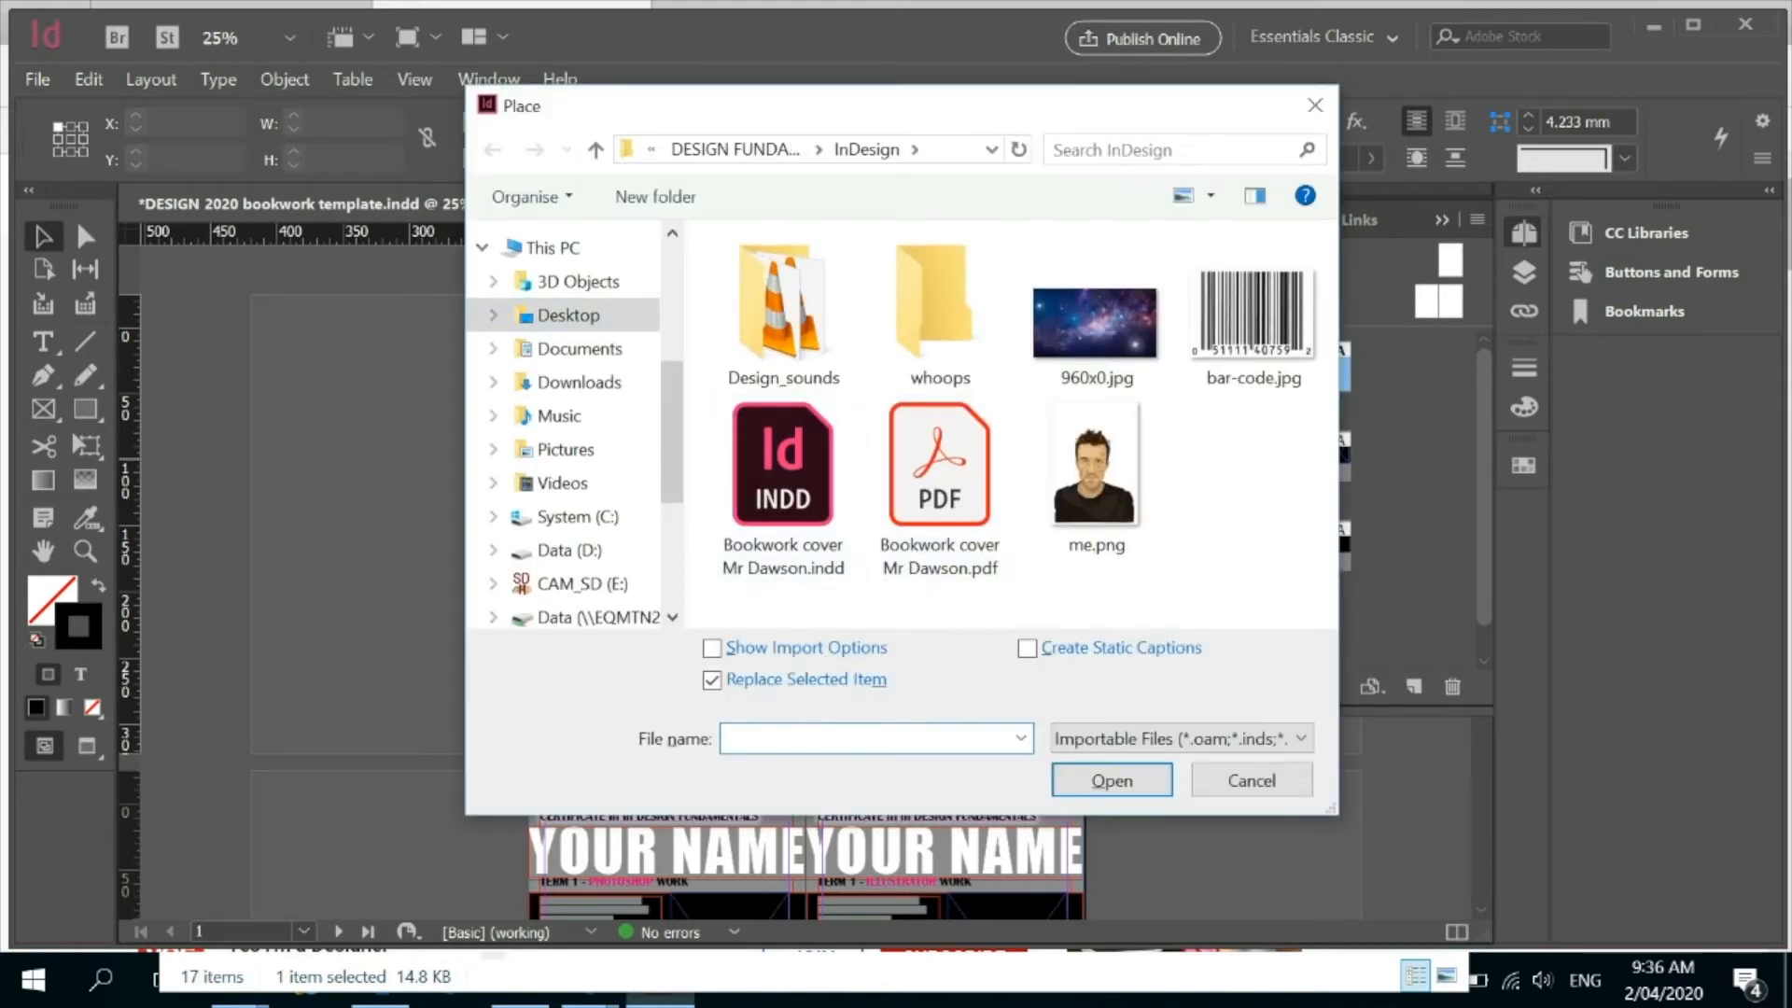
click(940, 487)
click(1111, 780)
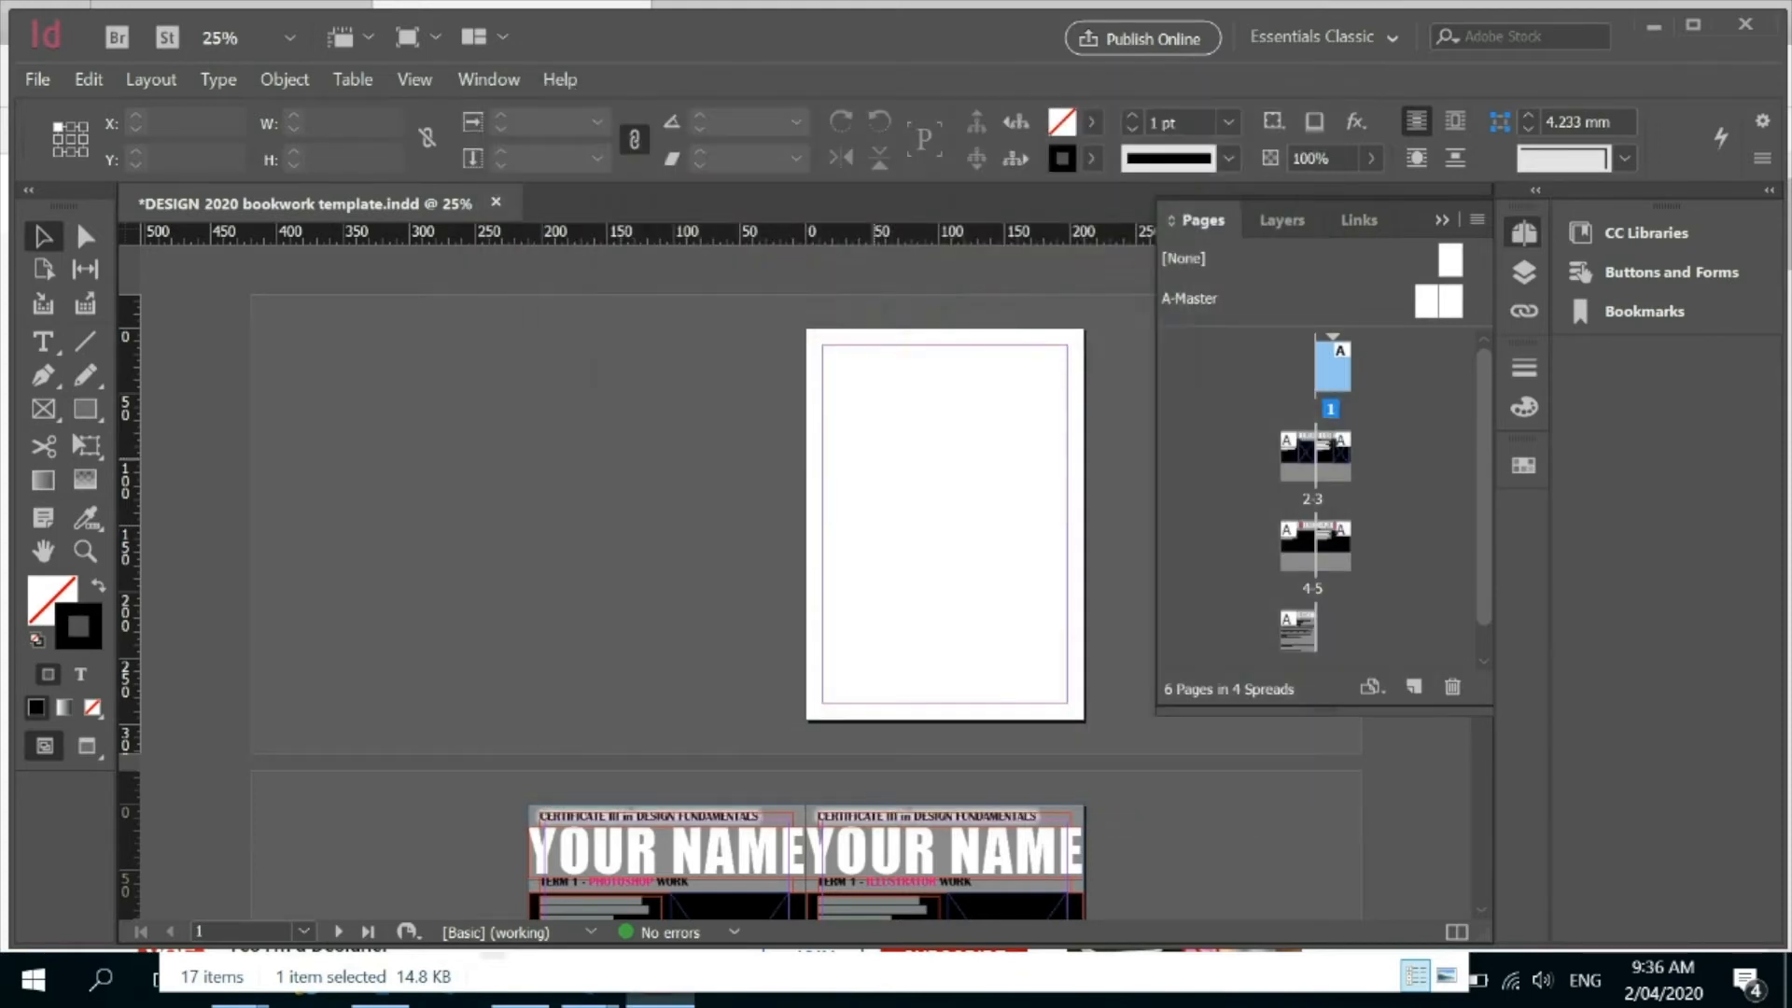
drag(806, 329, 1084, 720)
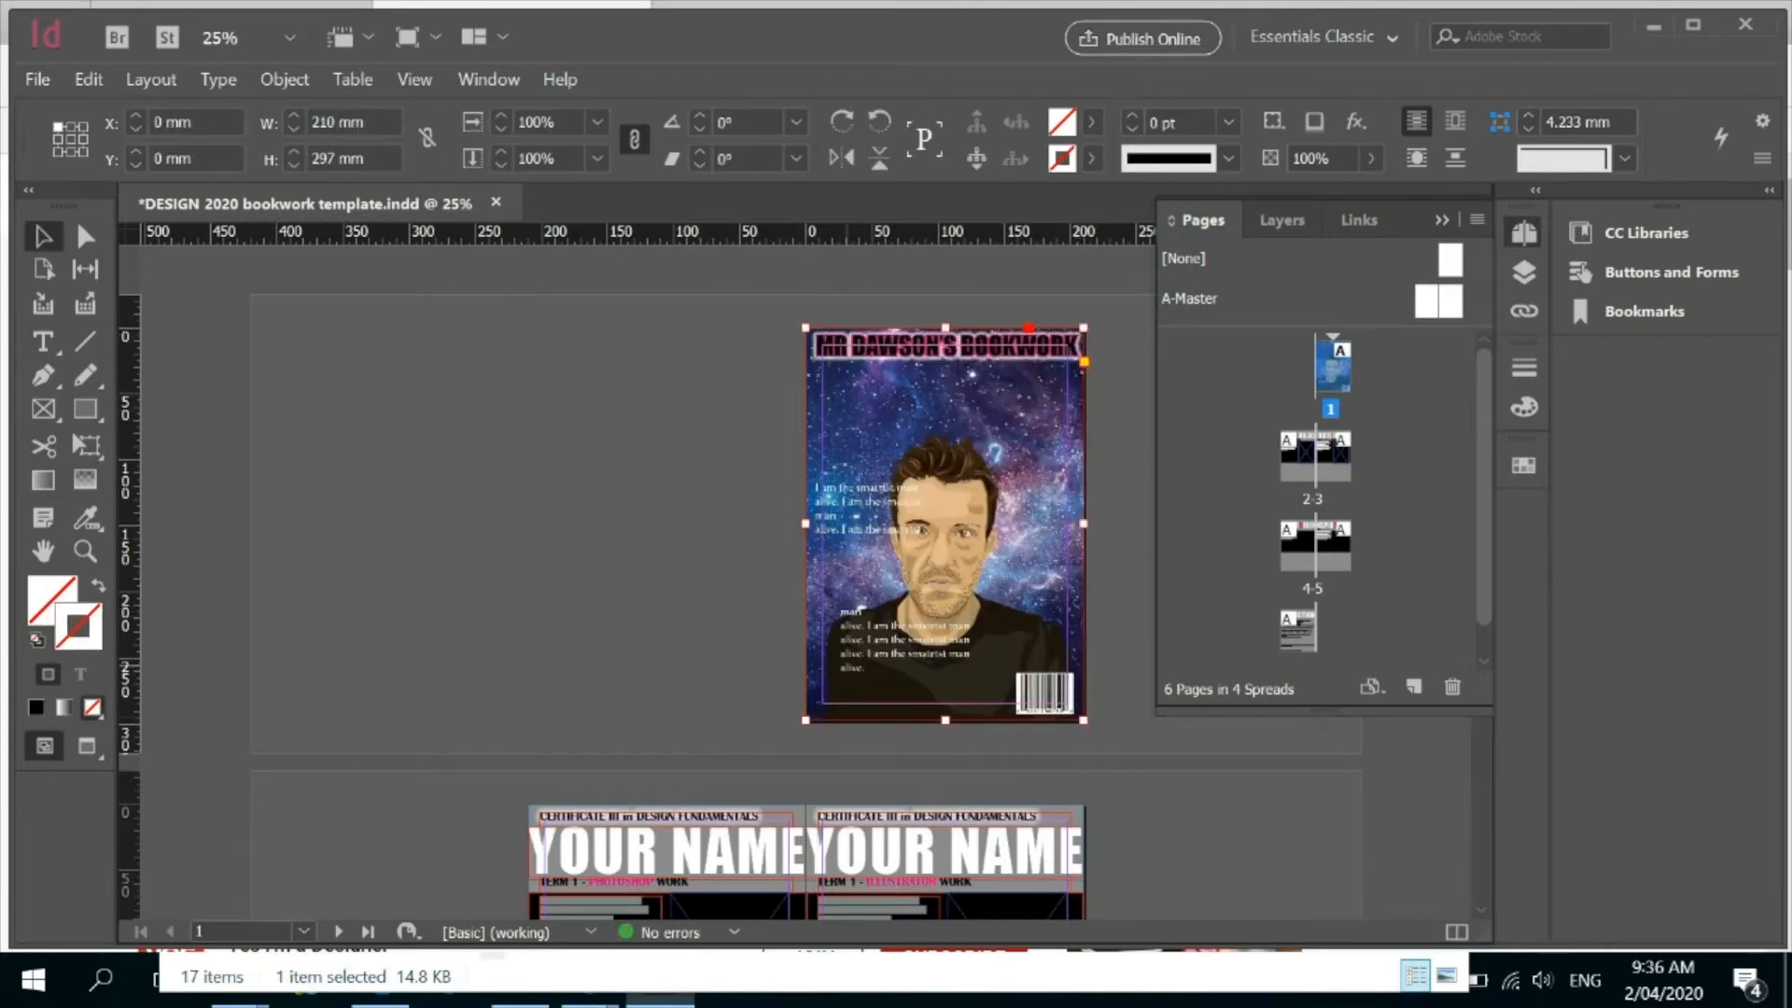
click(523, 439)
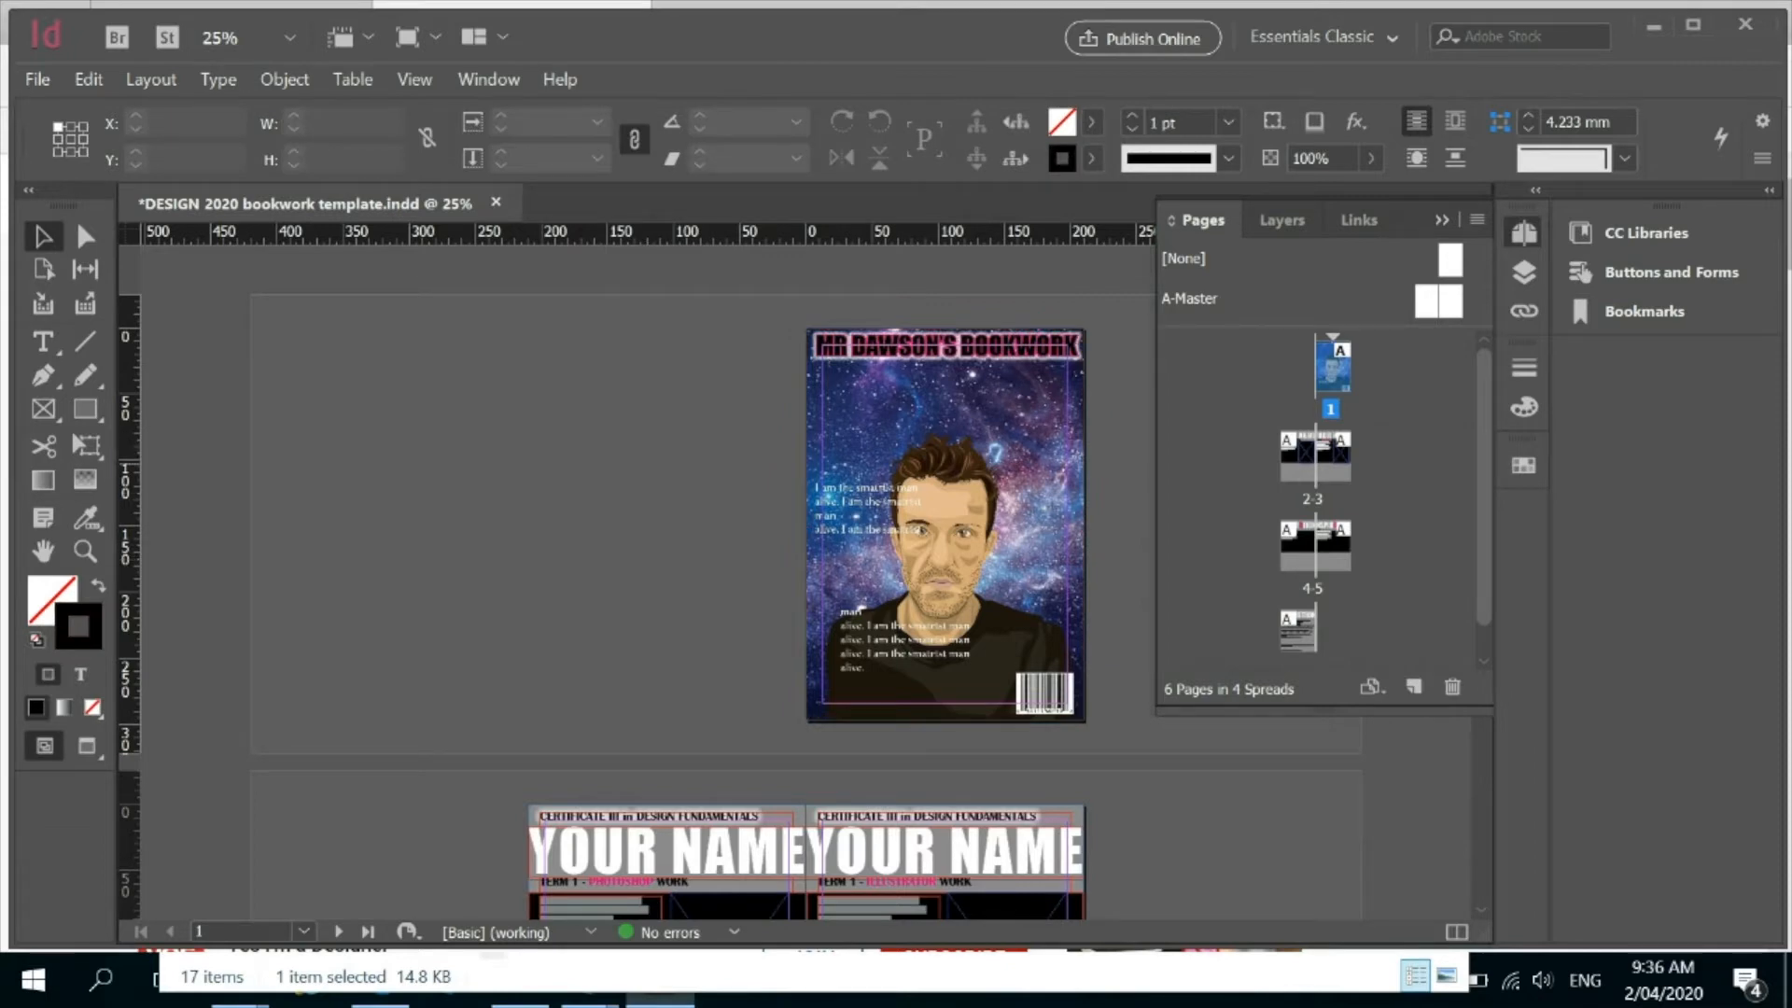
Go to the spread of pages 2-3 and examine the Term 1 Photoshop work page at 50% zoom.
double_click(1316, 457)
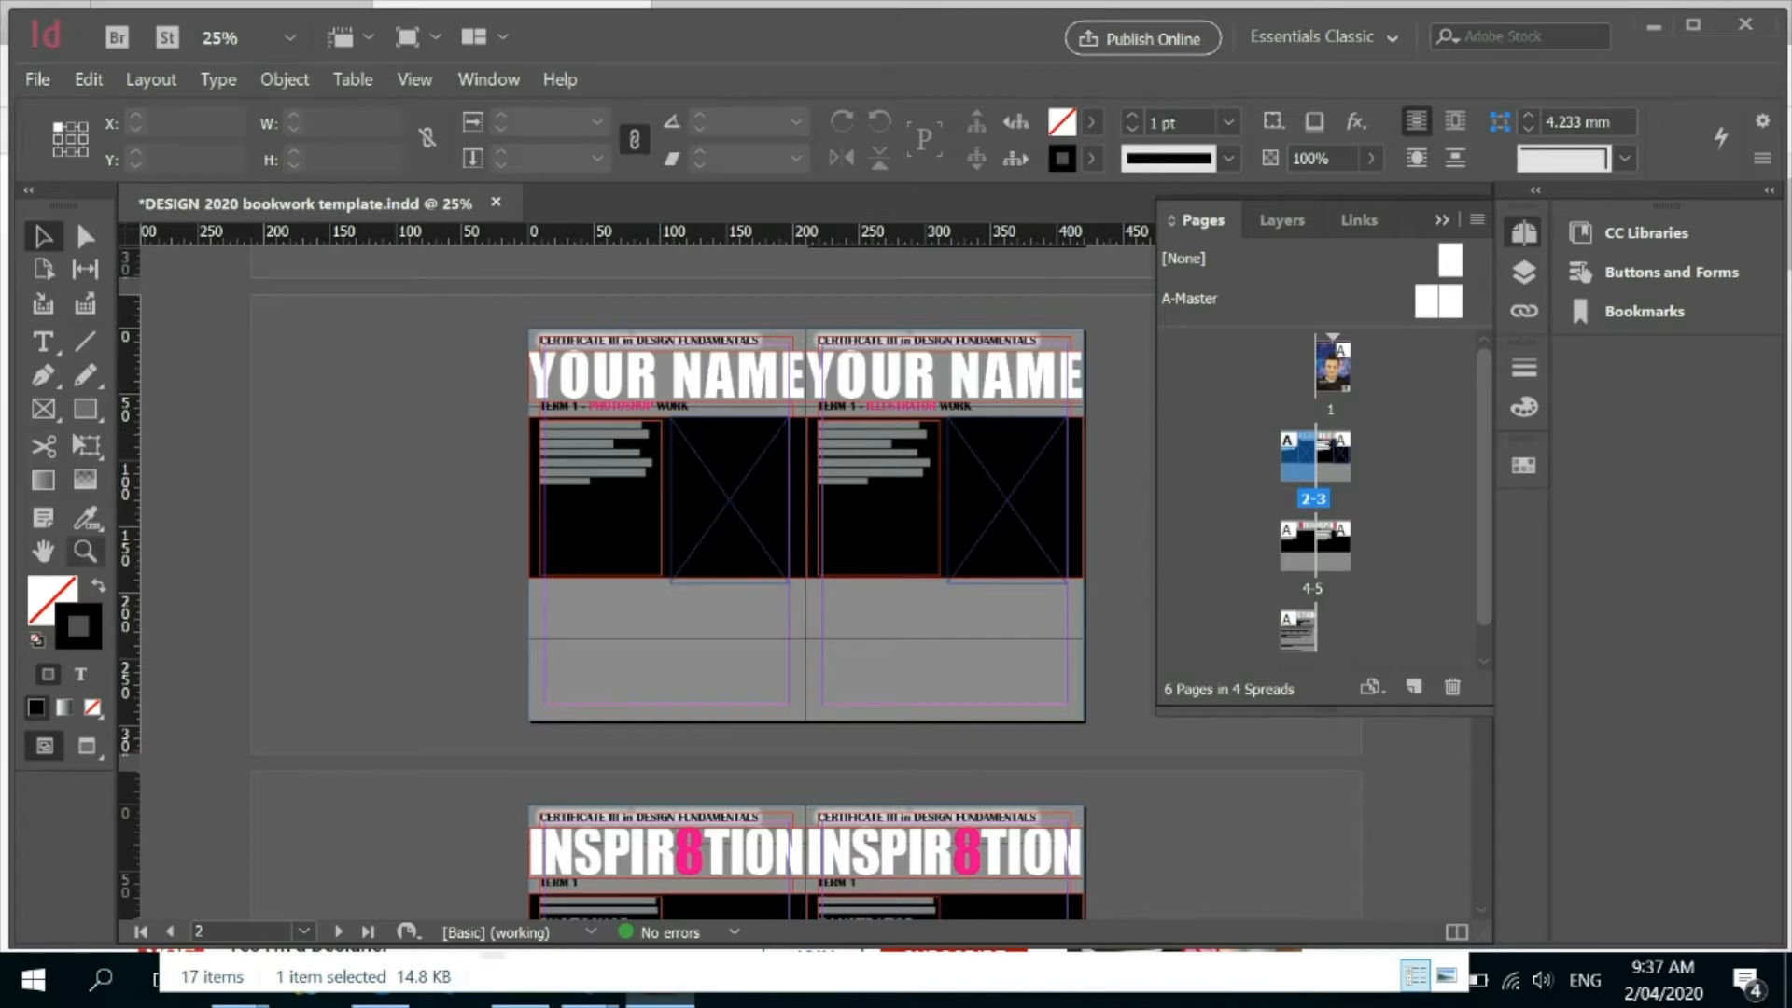
click(85, 550)
drag(669, 431, 673, 434)
alt+click(624, 388)
alt+click(624, 388)
alt+click(625, 388)
alt+click(624, 388)
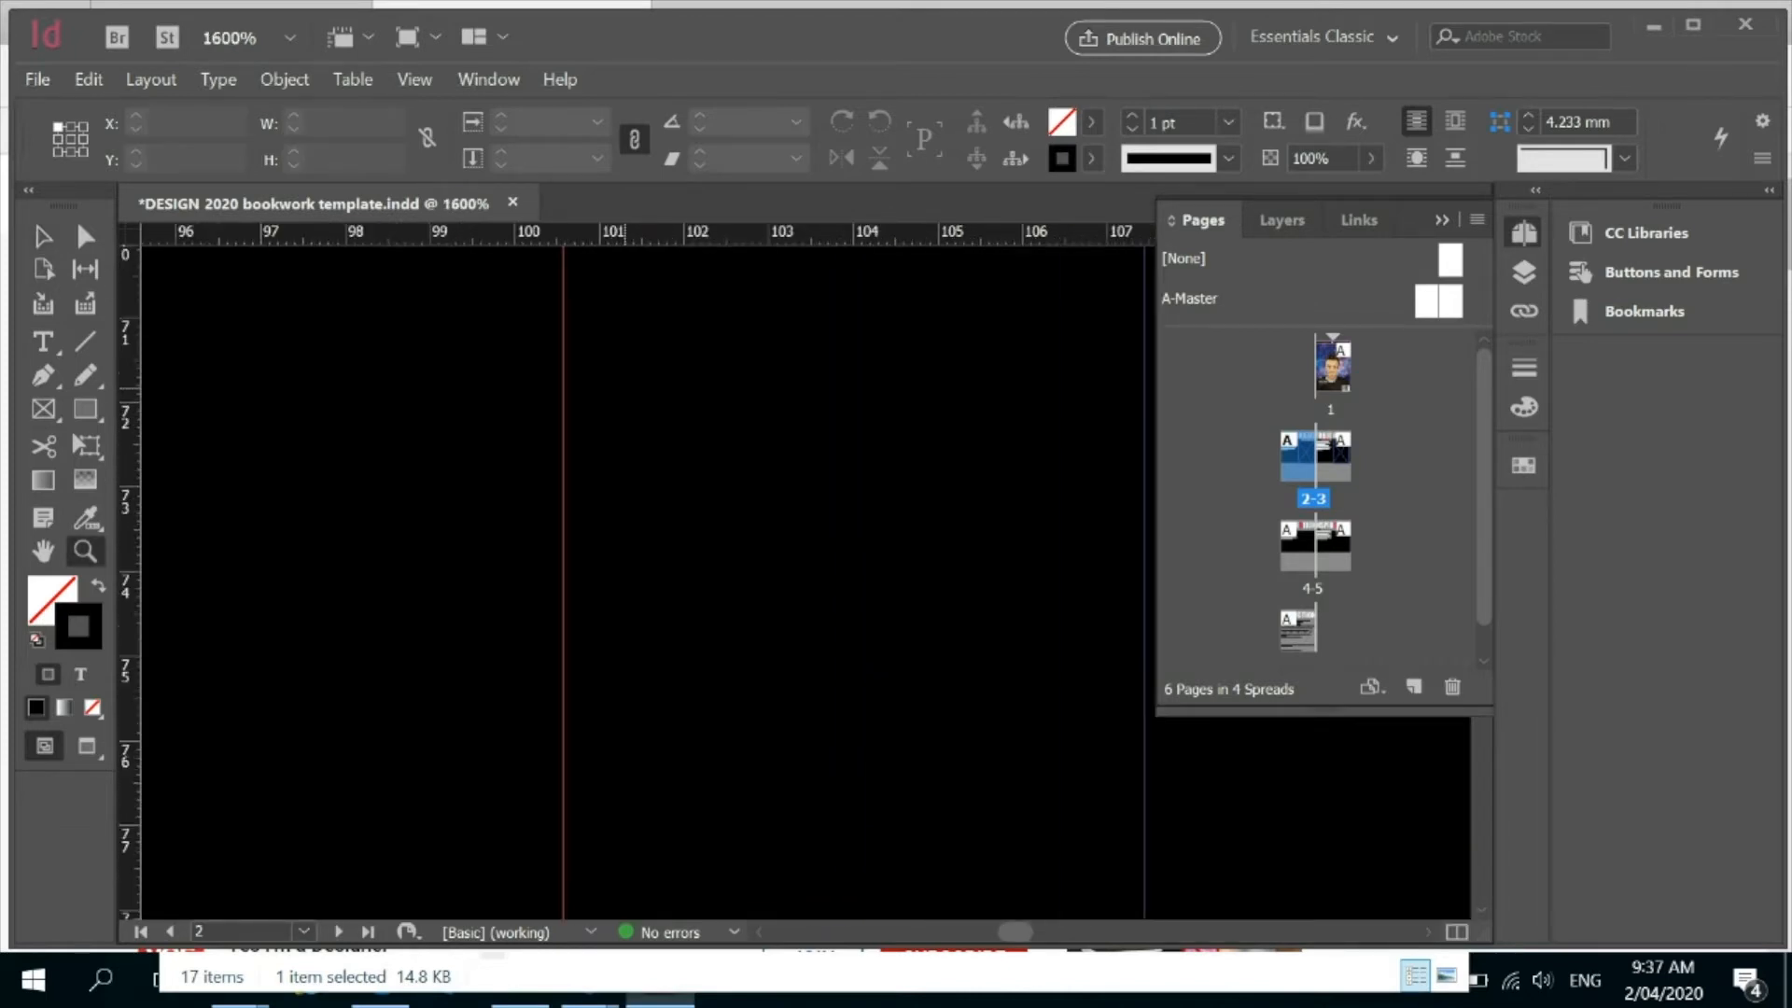
alt+click(624, 388)
alt+click(624, 388)
alt+click(625, 389)
alt+click(625, 389)
alt+click(624, 388)
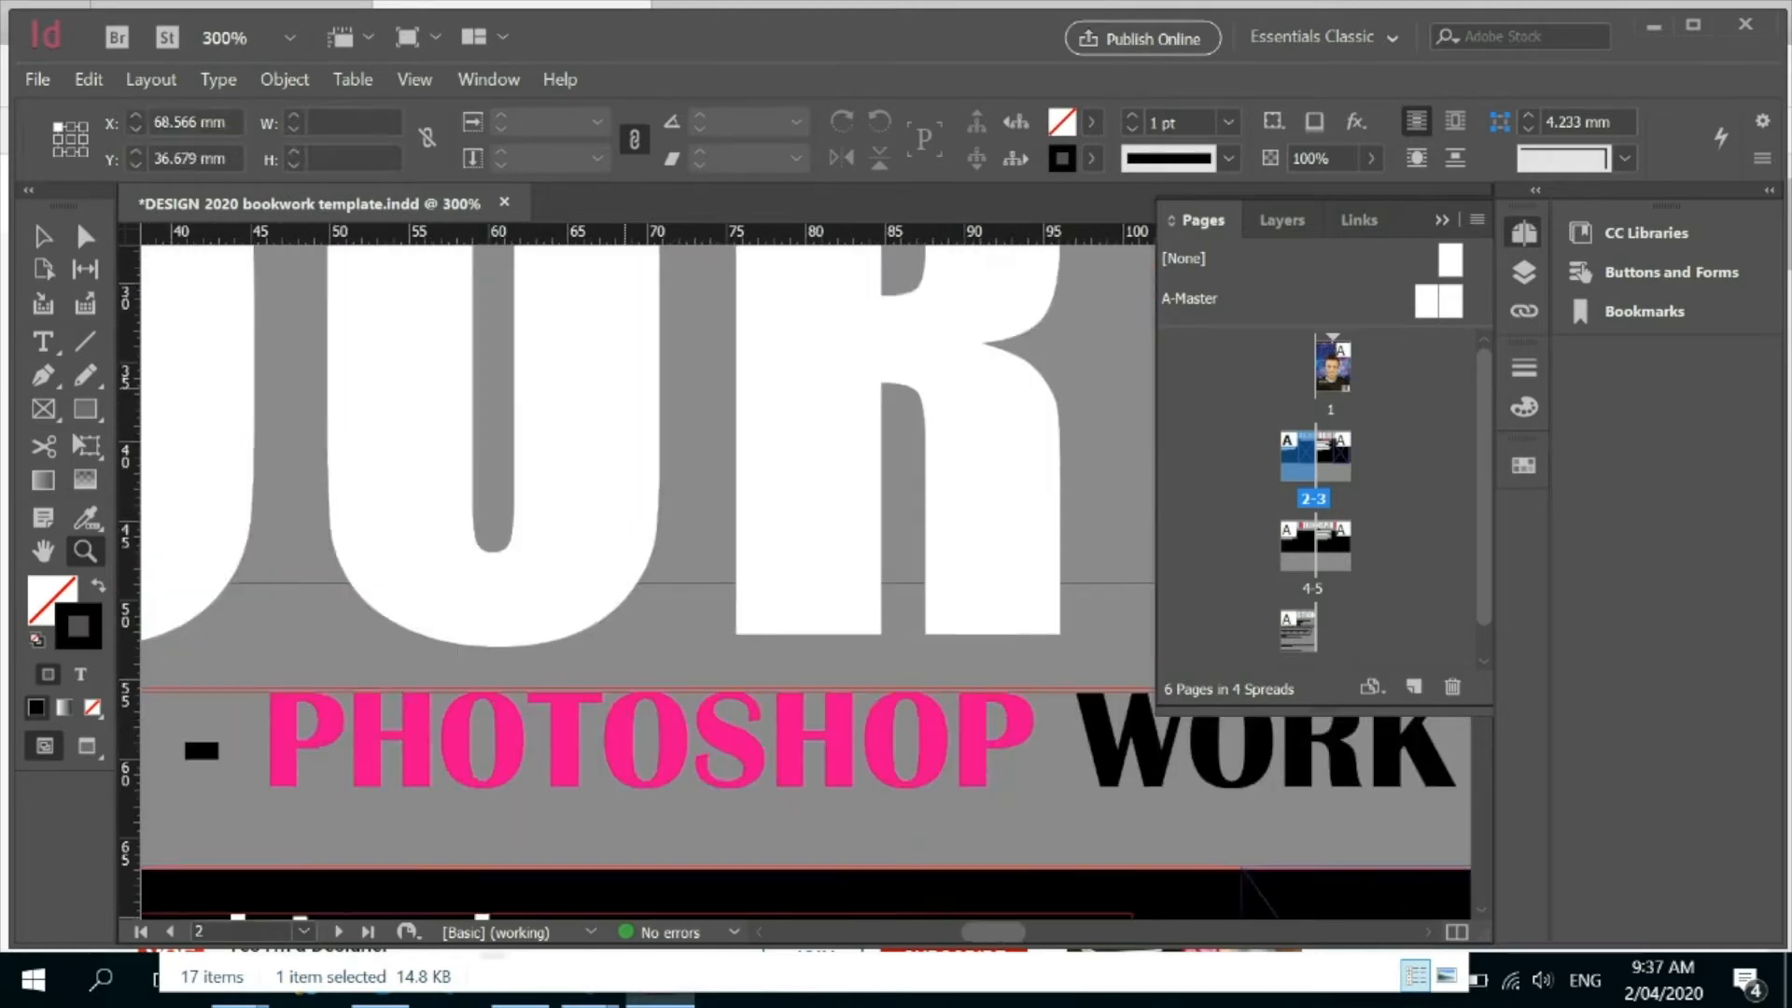
alt+click(624, 389)
alt+click(624, 388)
alt+click(624, 389)
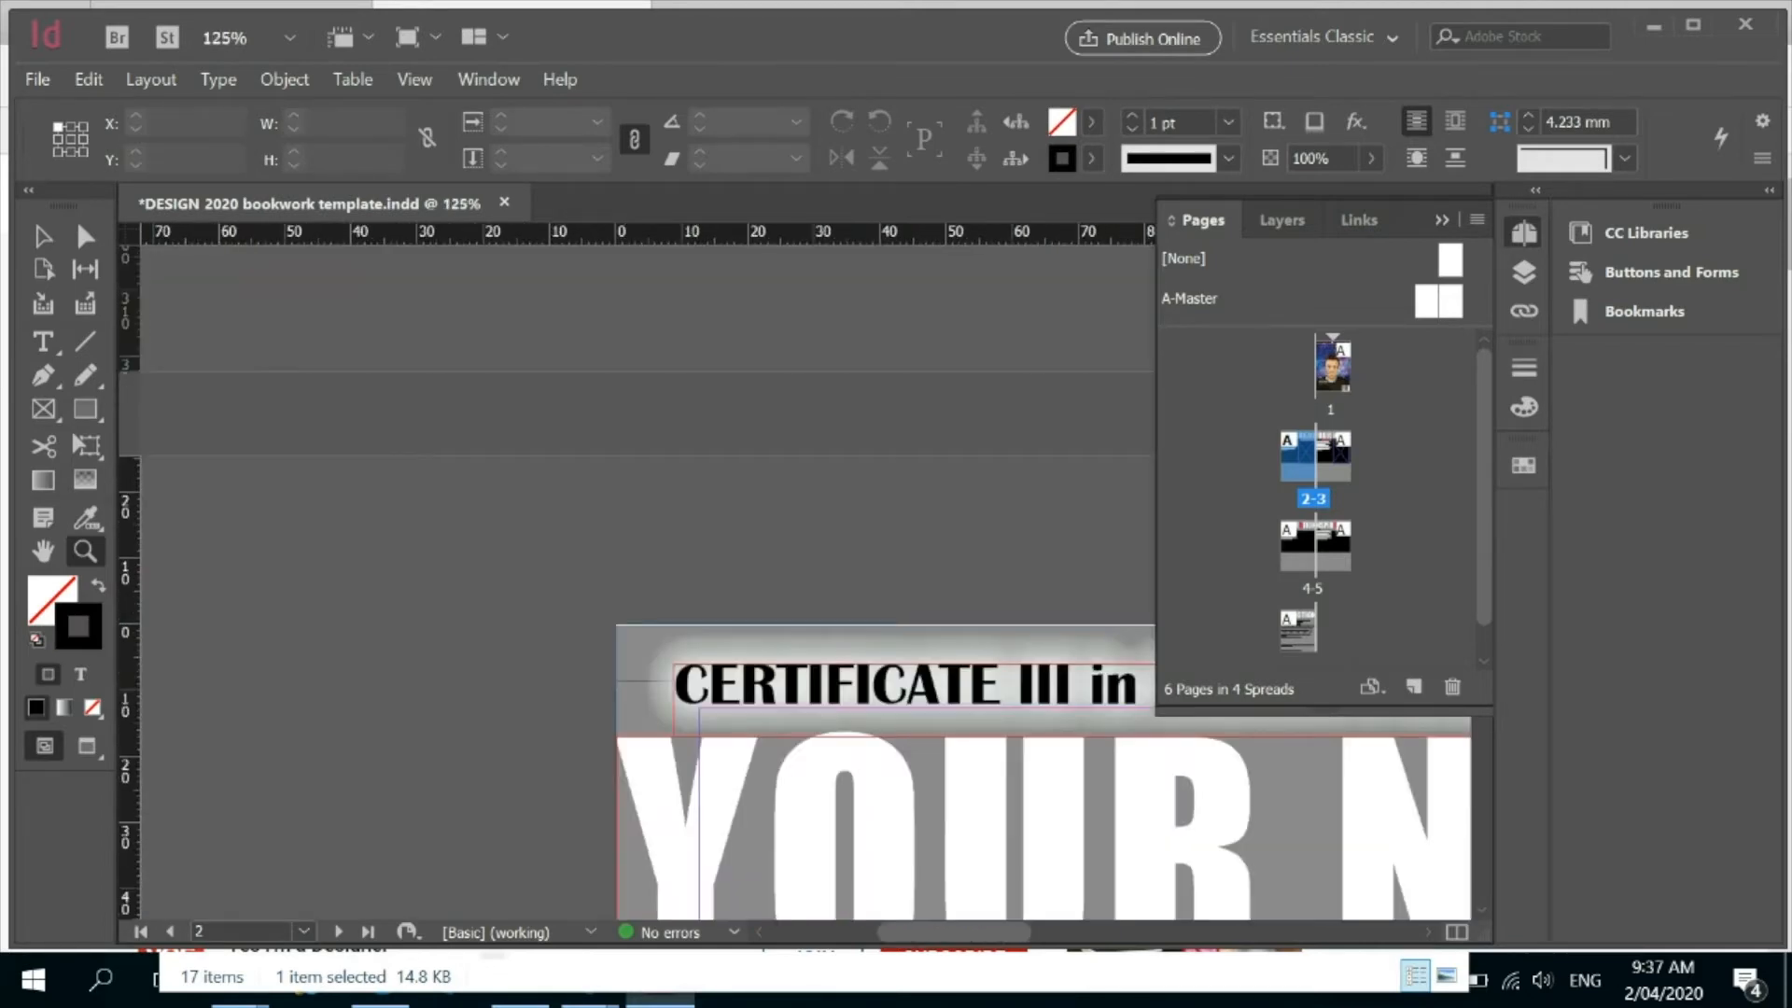
scroll(869, 582, down, 6)
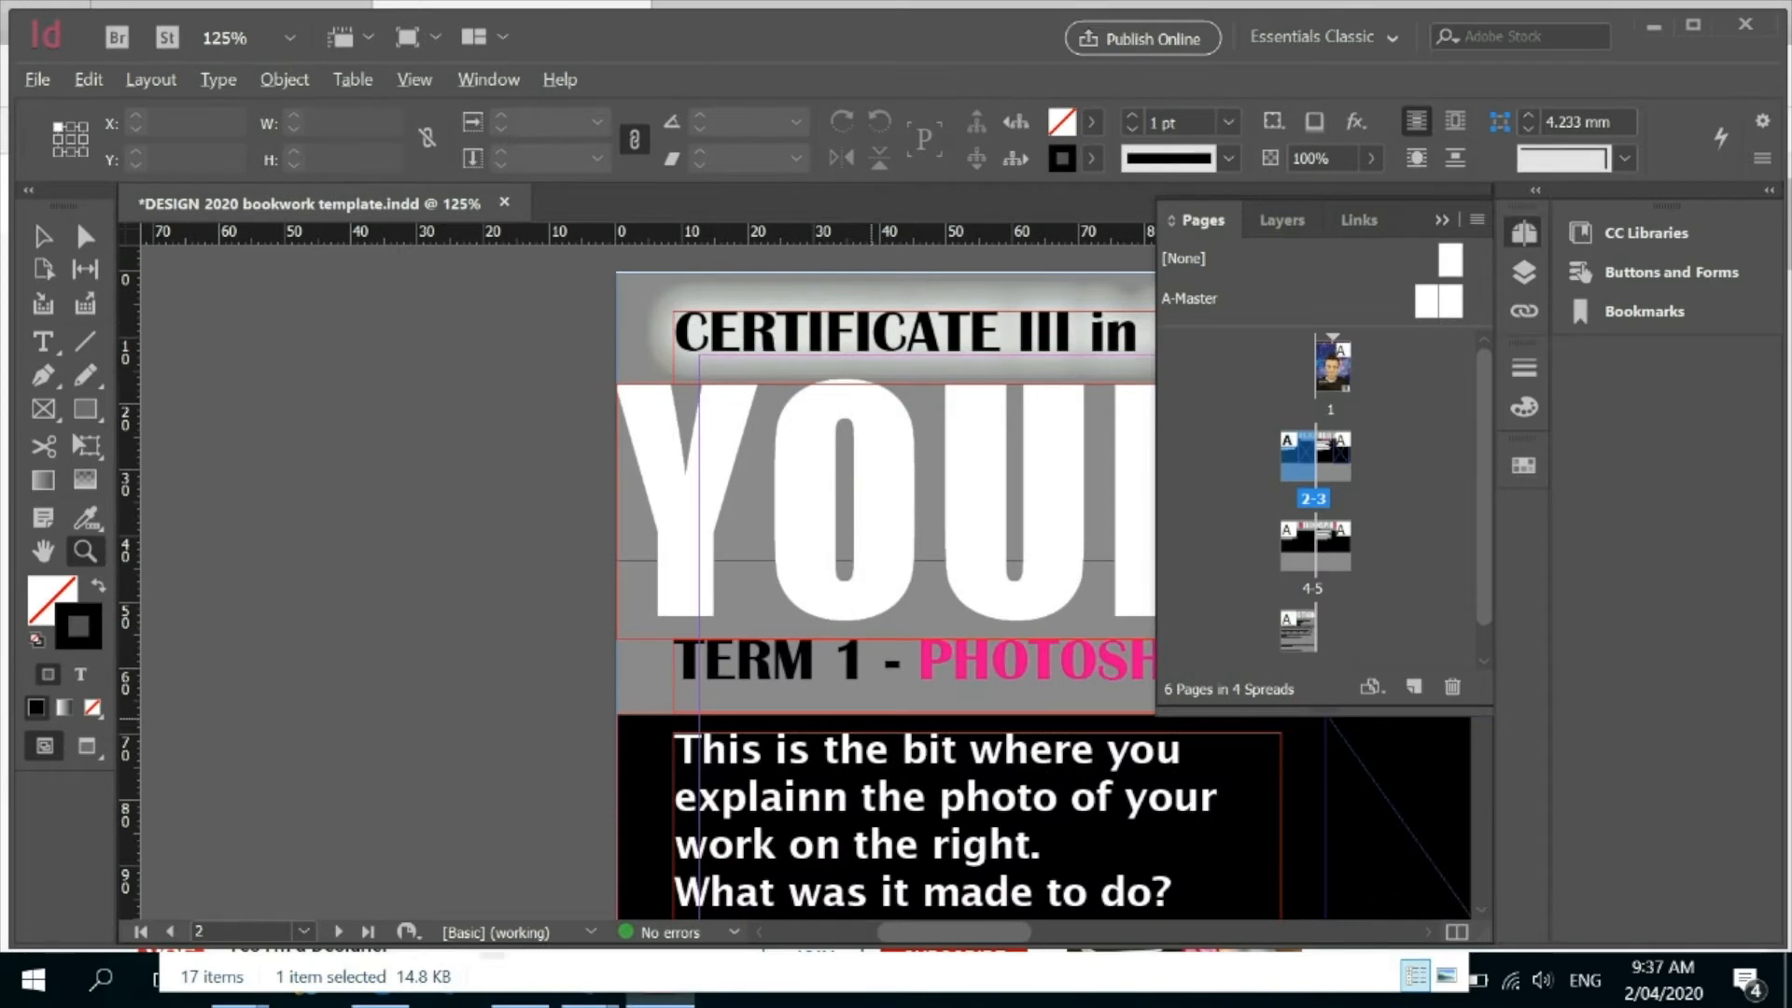
alt+click(953, 720)
alt+click(952, 722)
alt+click(953, 722)
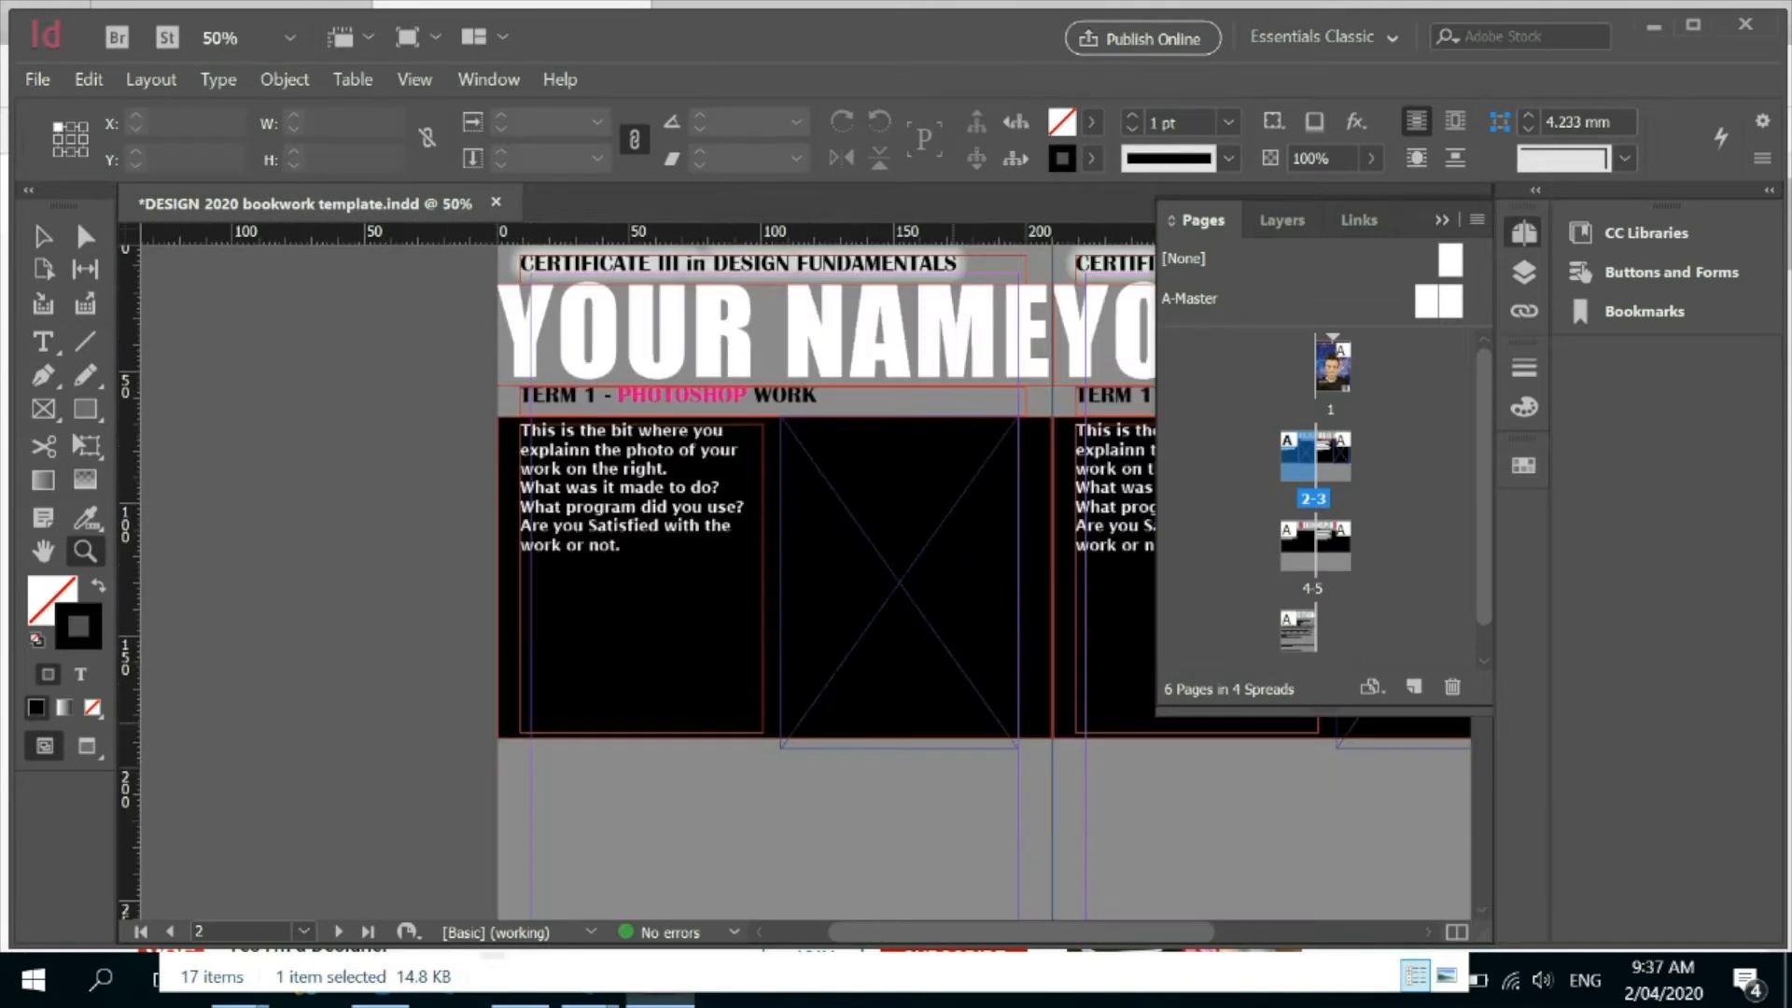
alt+click(953, 721)
click(673, 474)
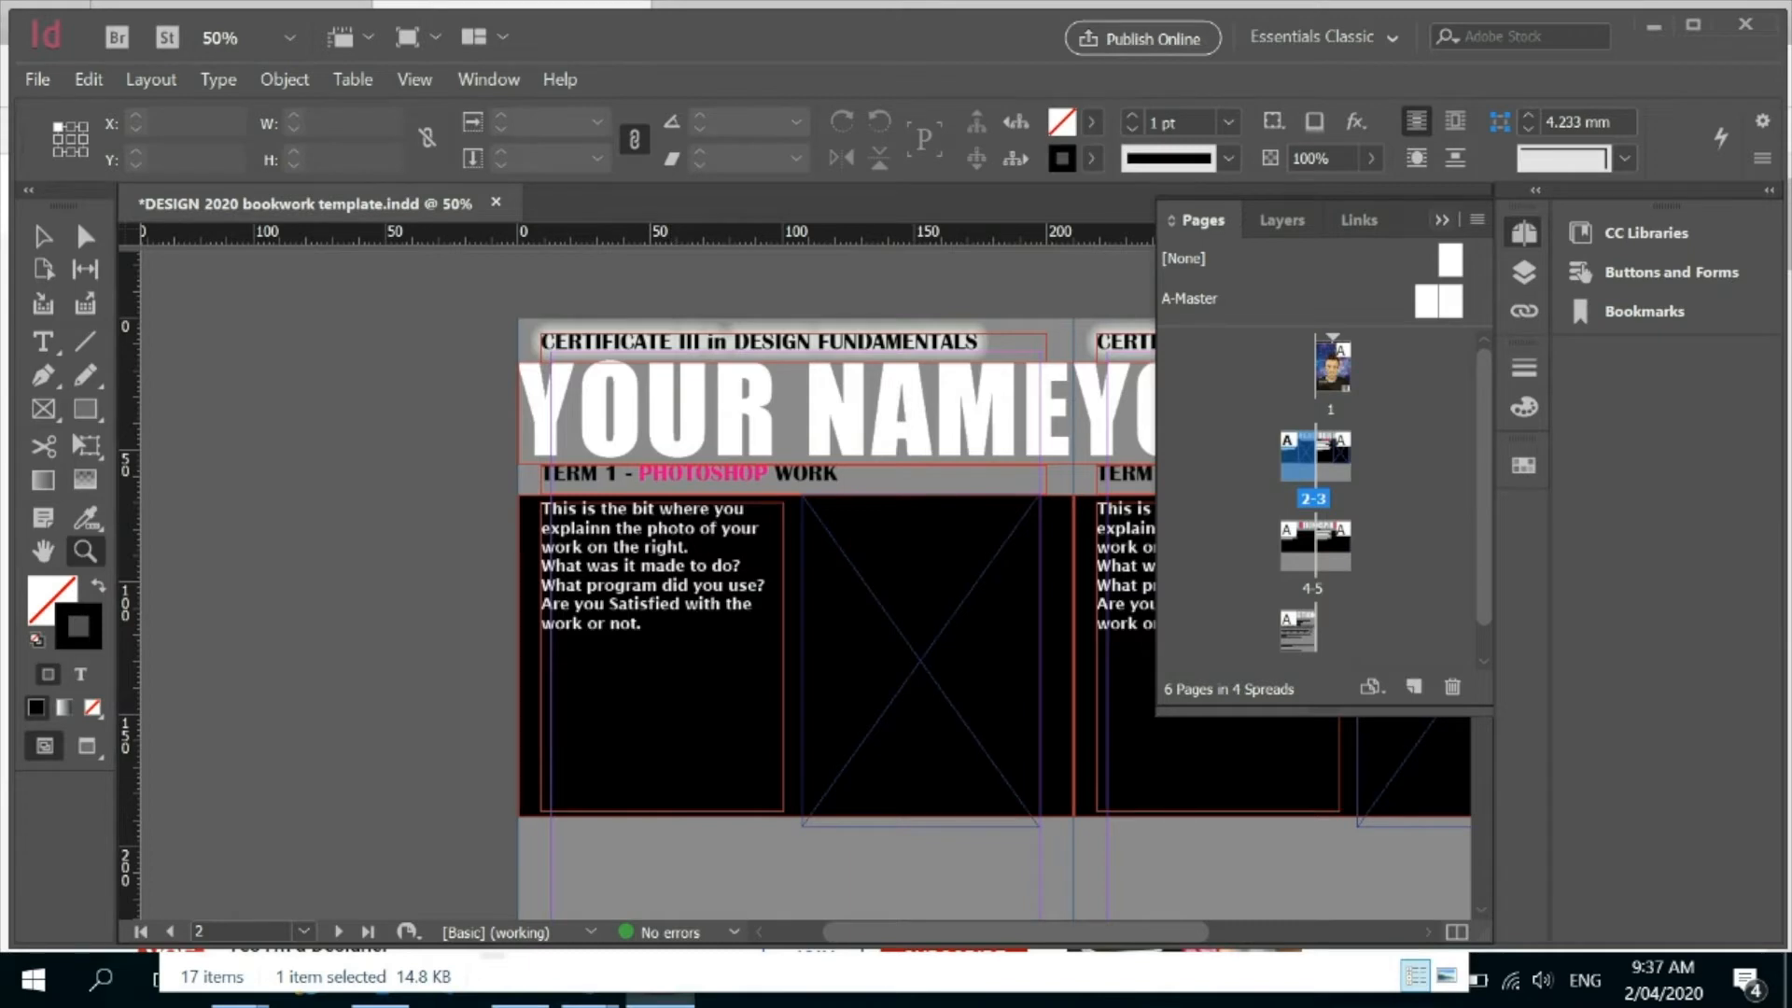
click(1442, 220)
scroll(807, 583, up, 3)
scroll(808, 583, down, 3)
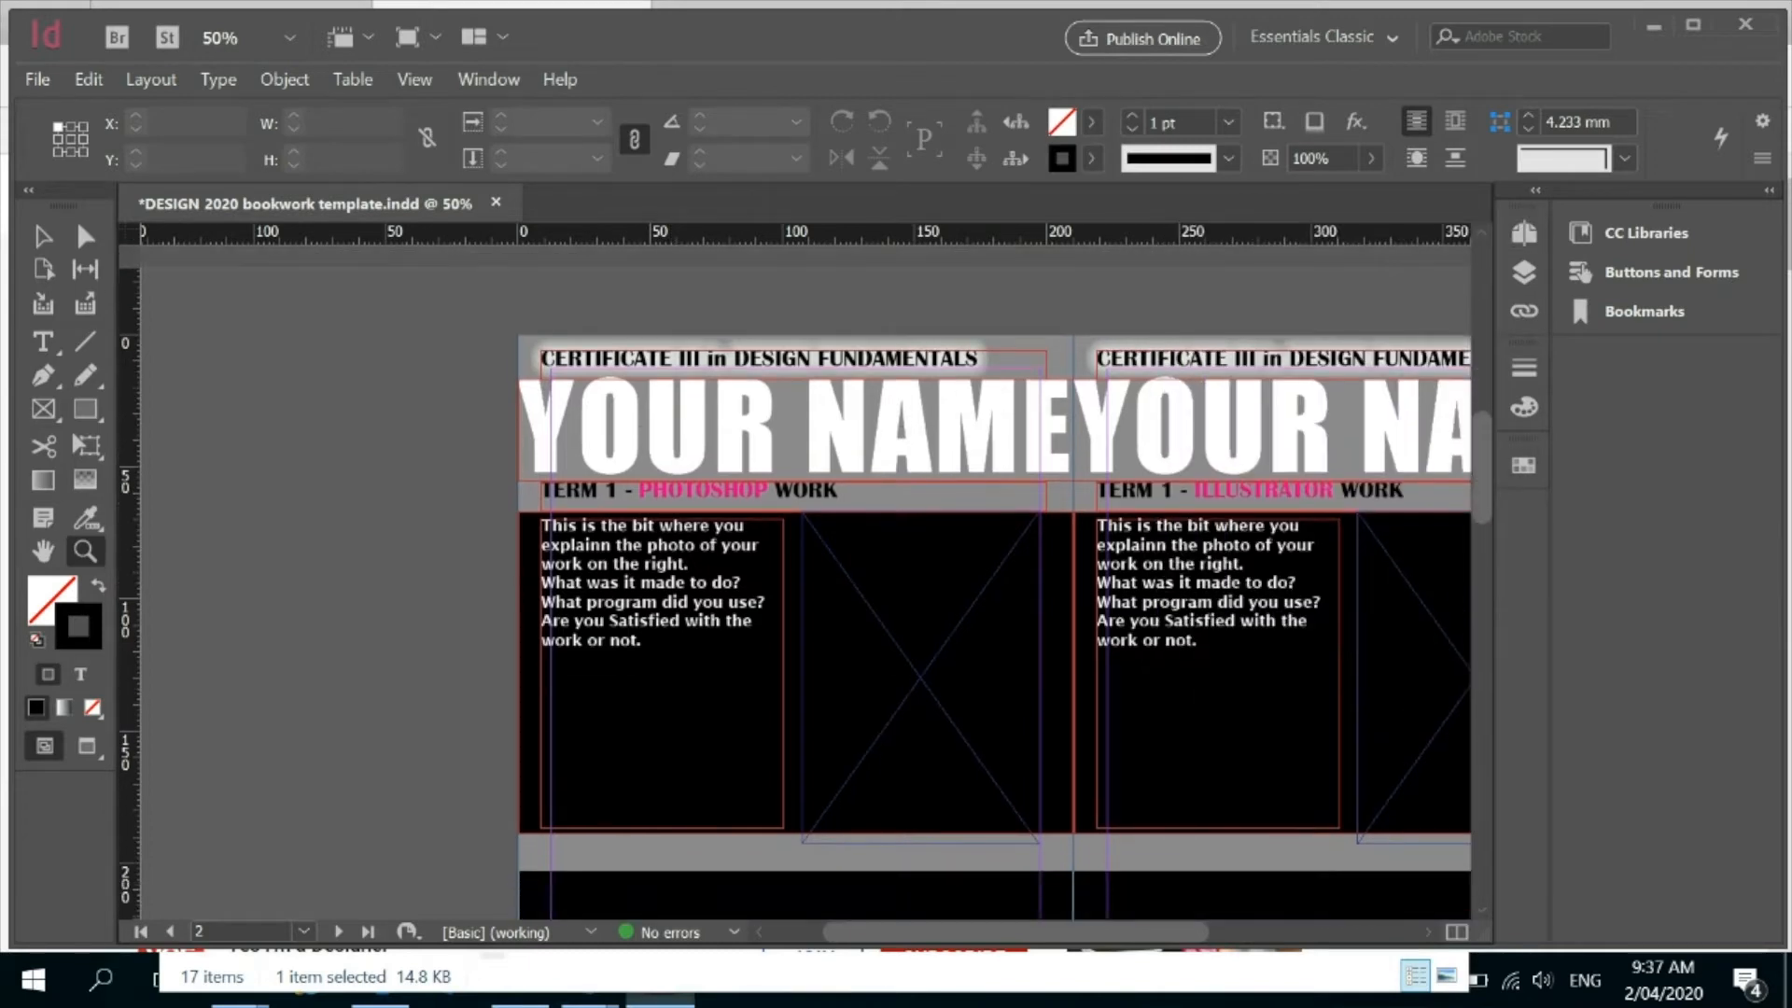
key(v)
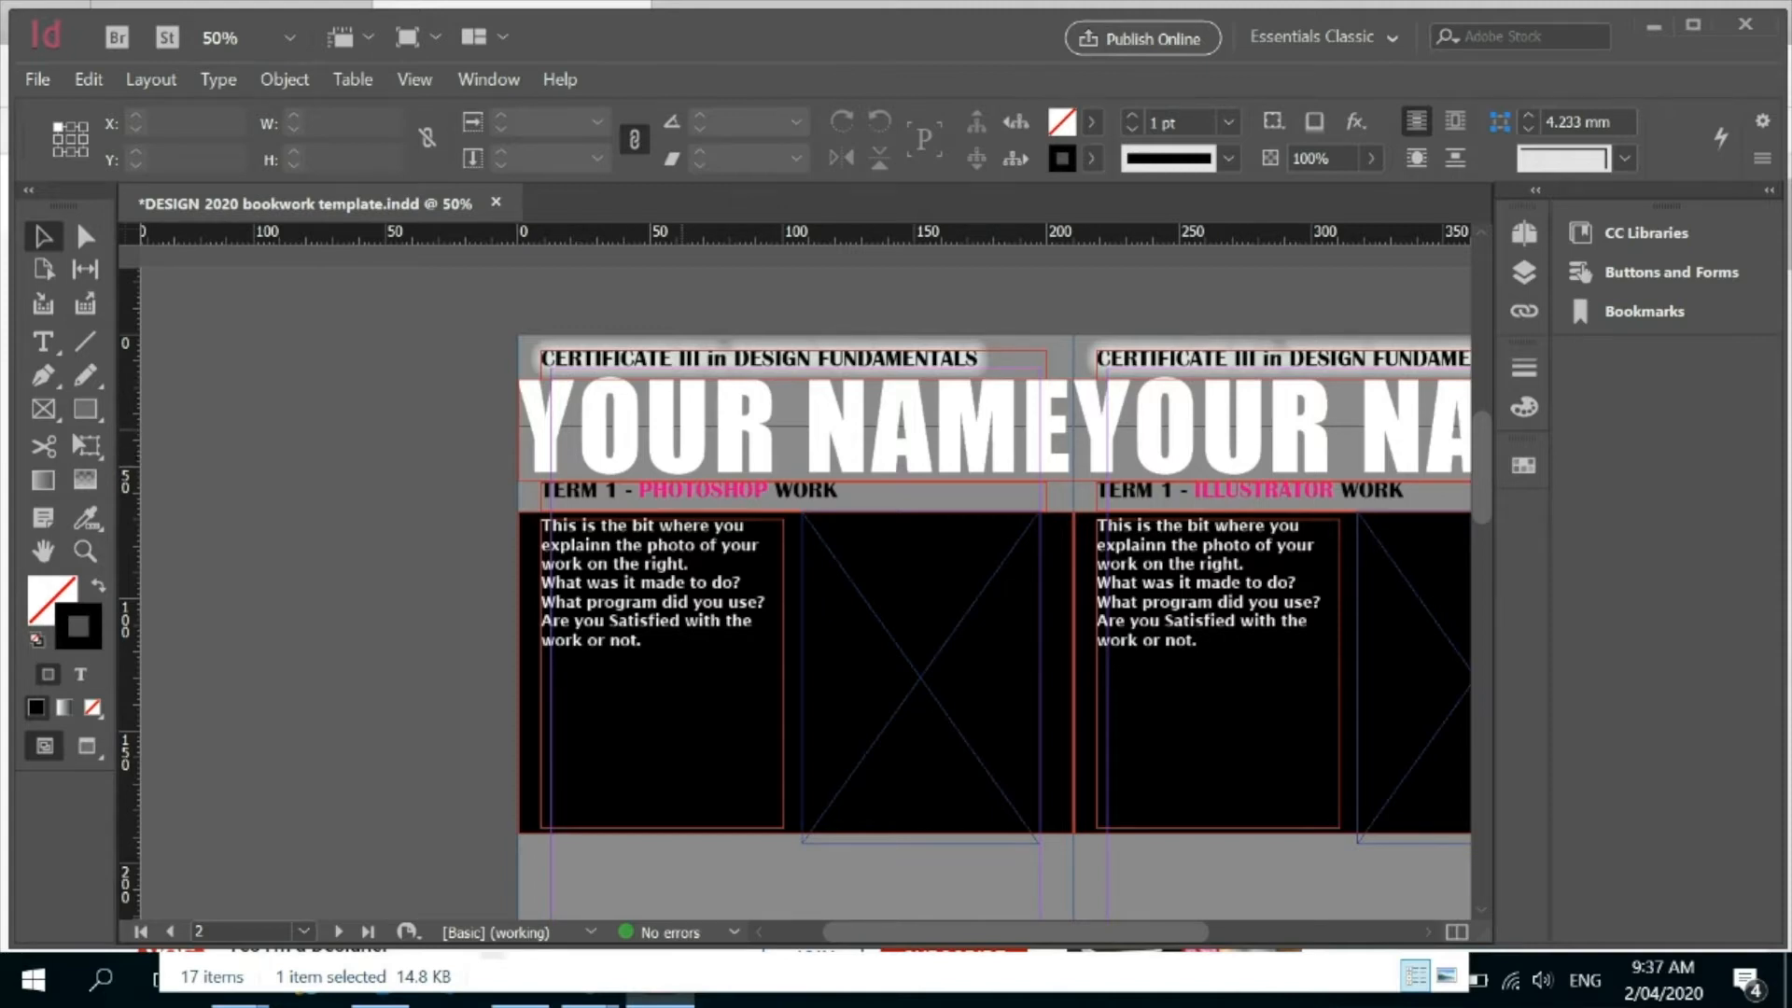
click(966, 483)
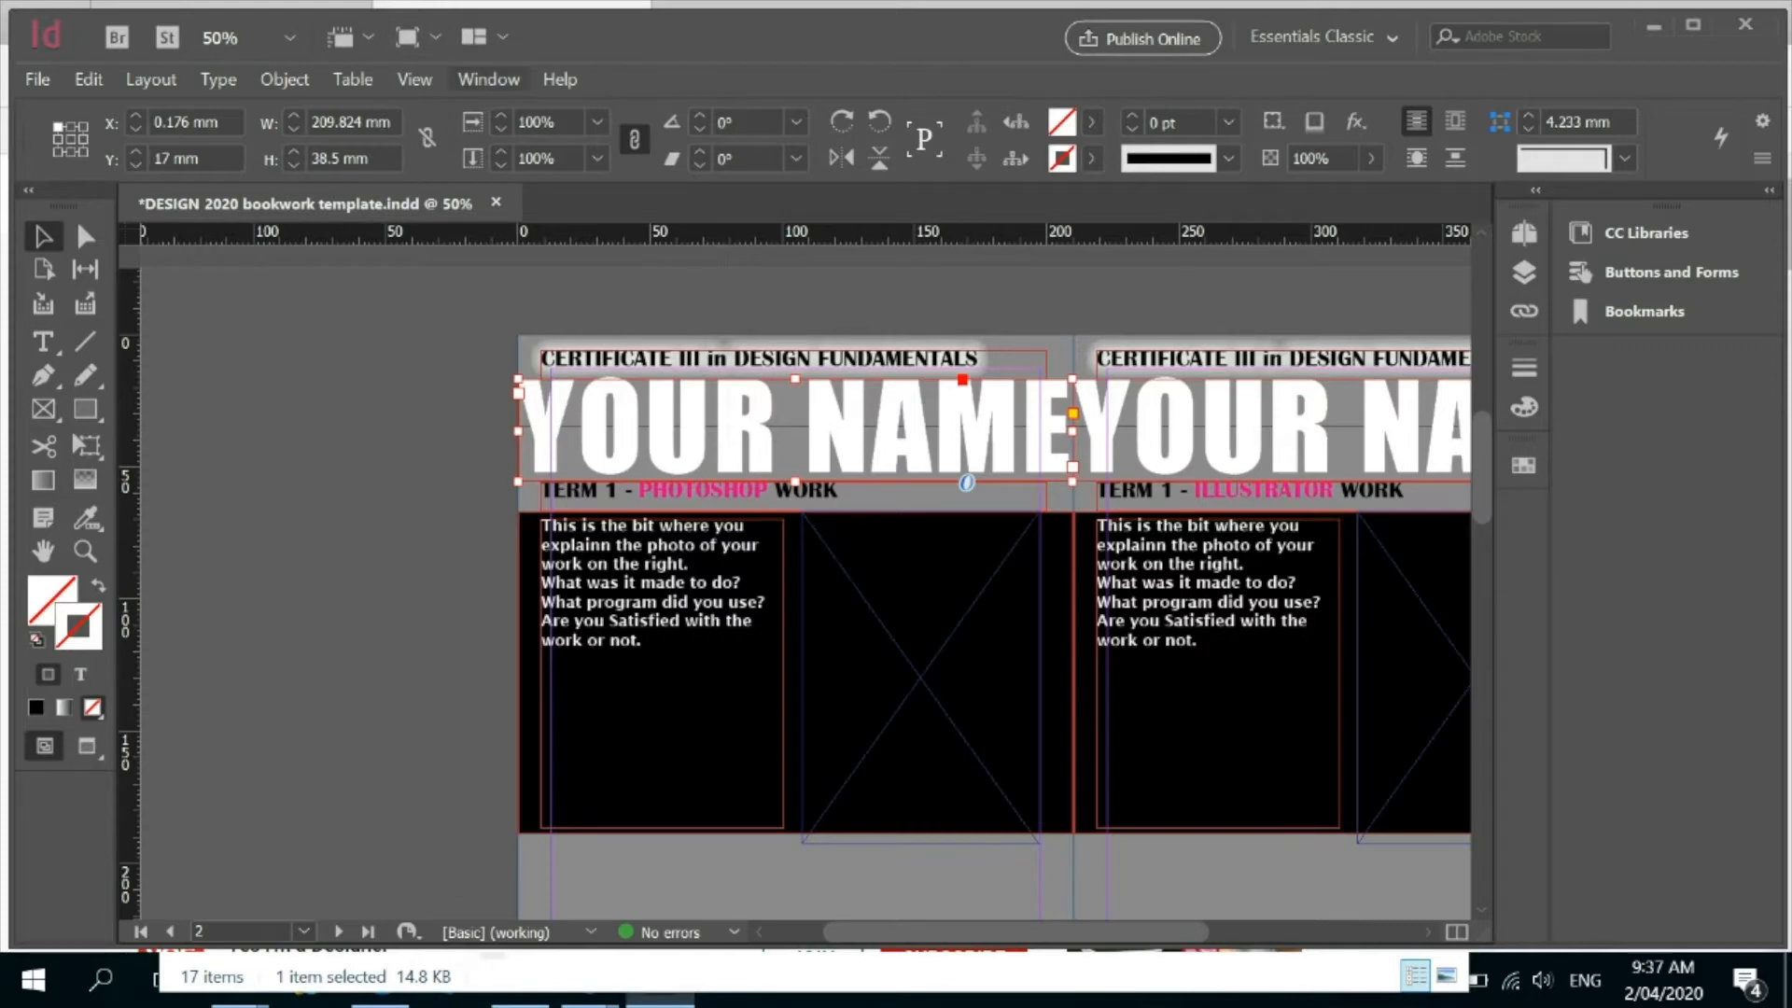
click(488, 80)
mouse_move(525, 405)
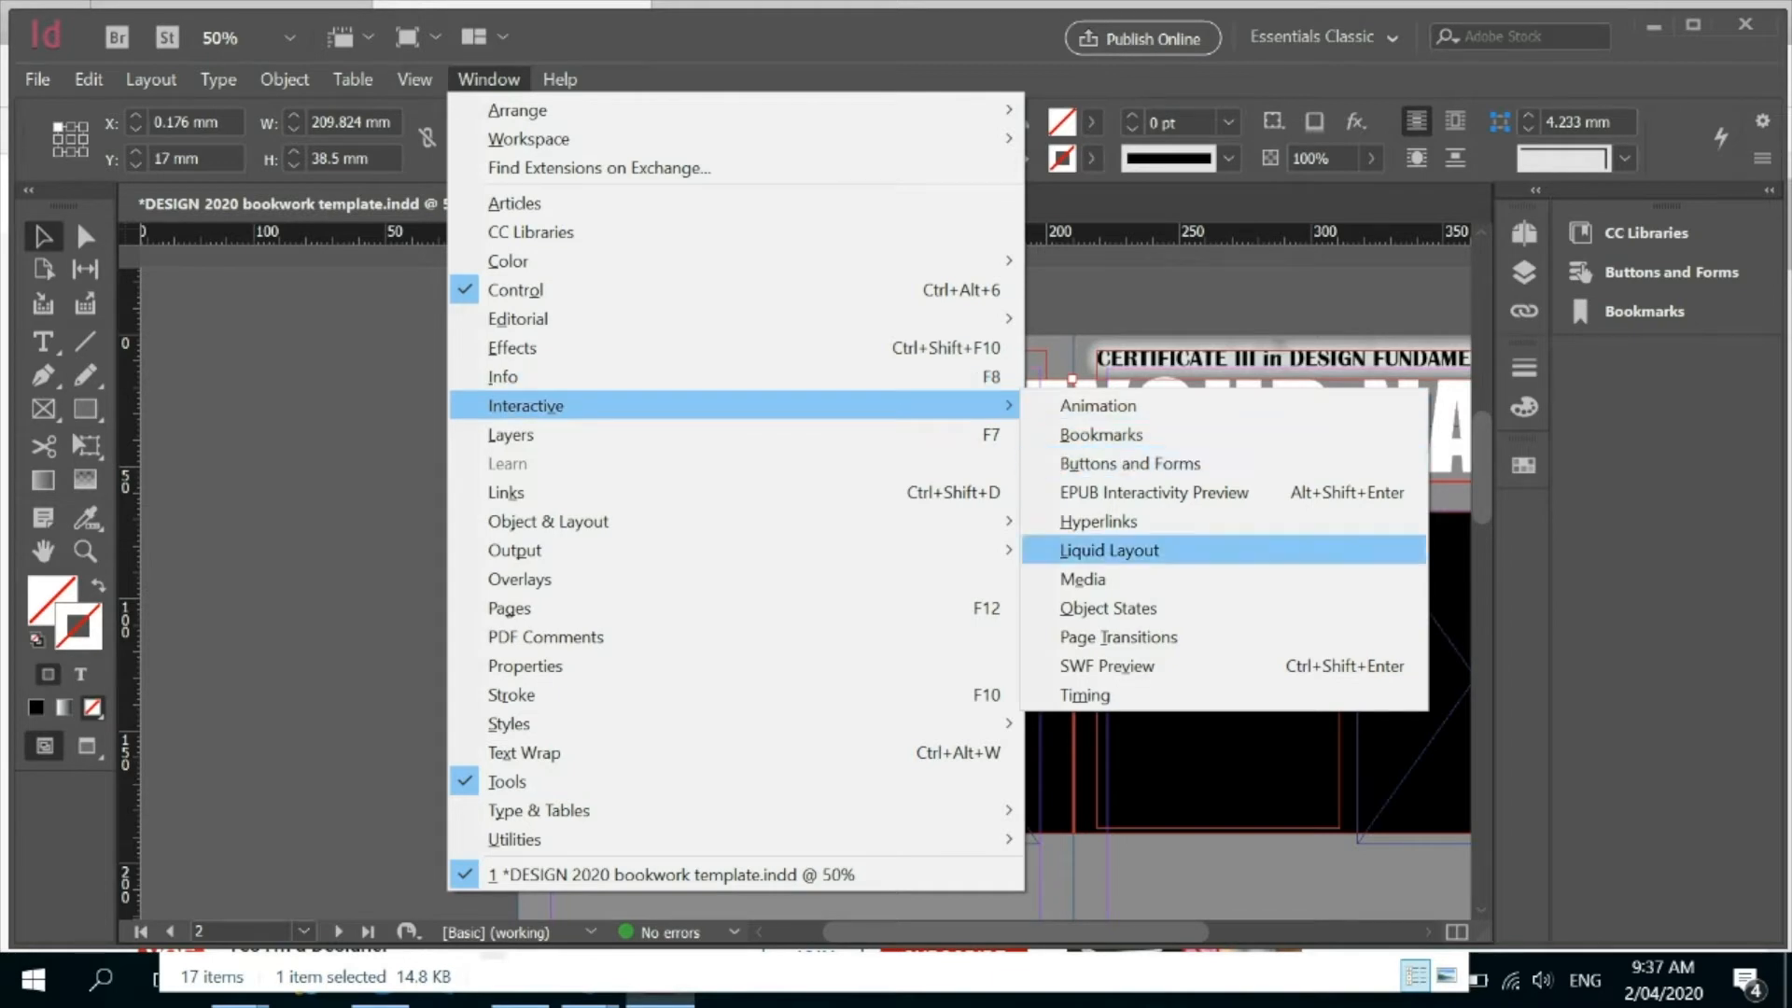
click(1099, 521)
click(998, 487)
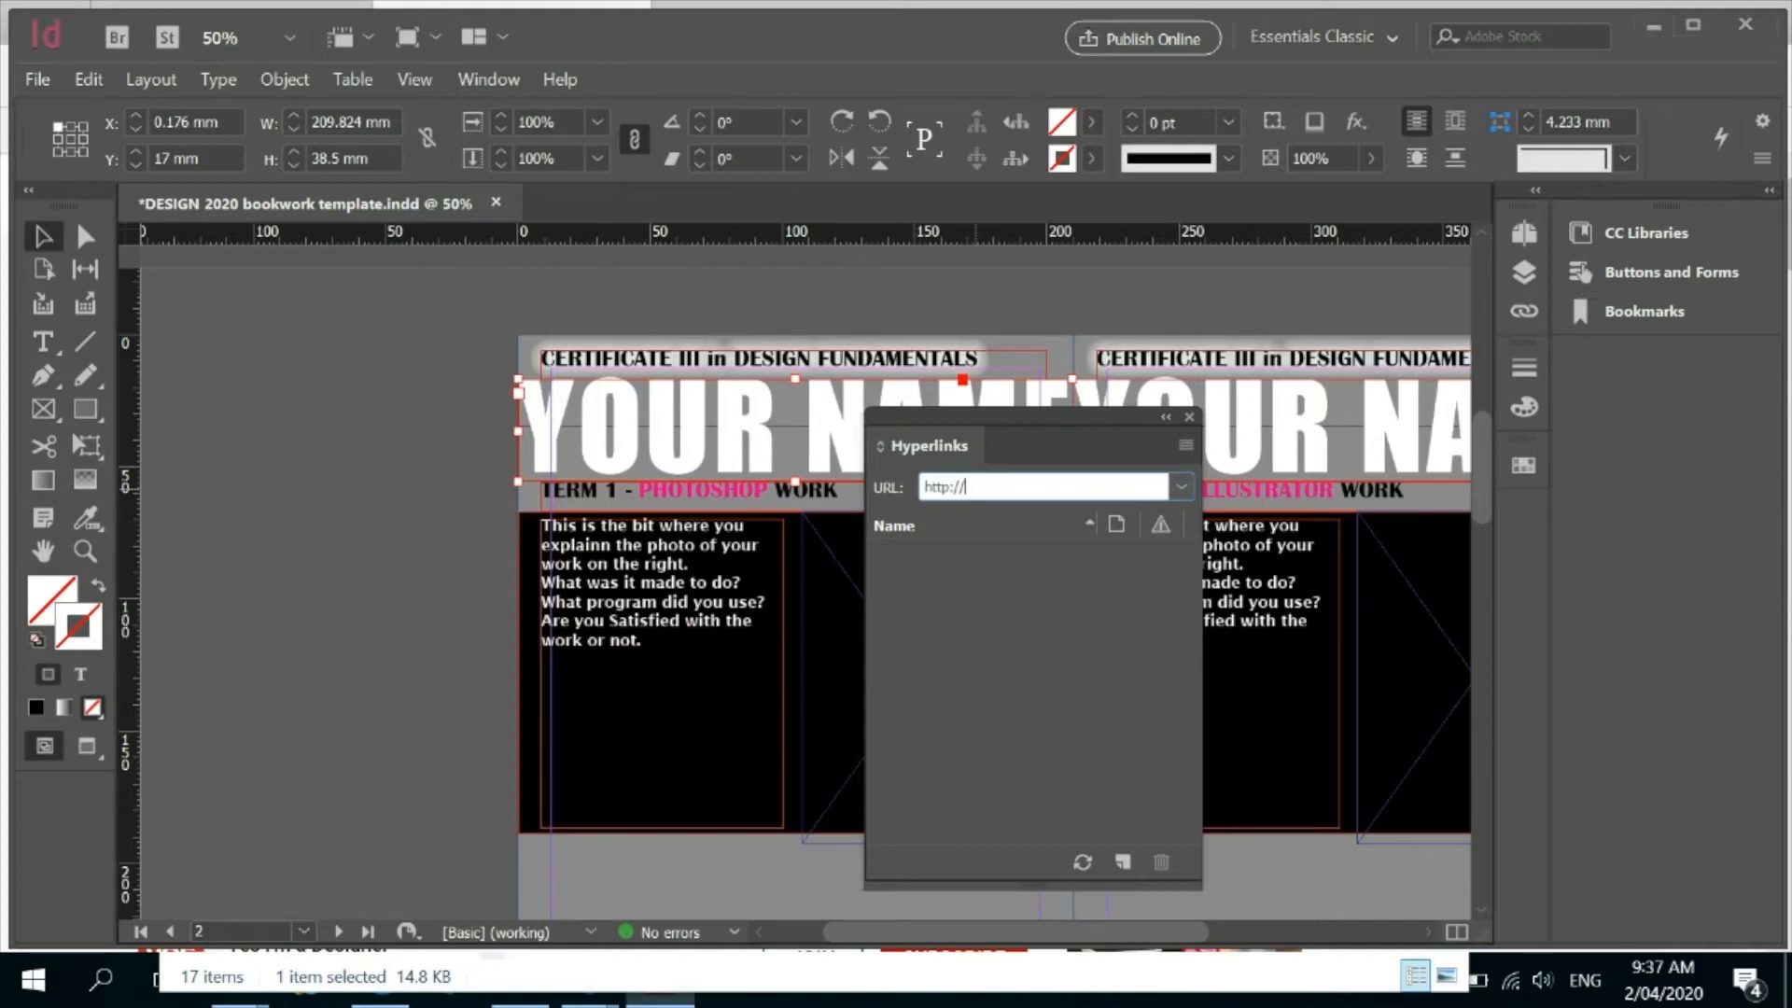
text(nba.com)
key(Return)
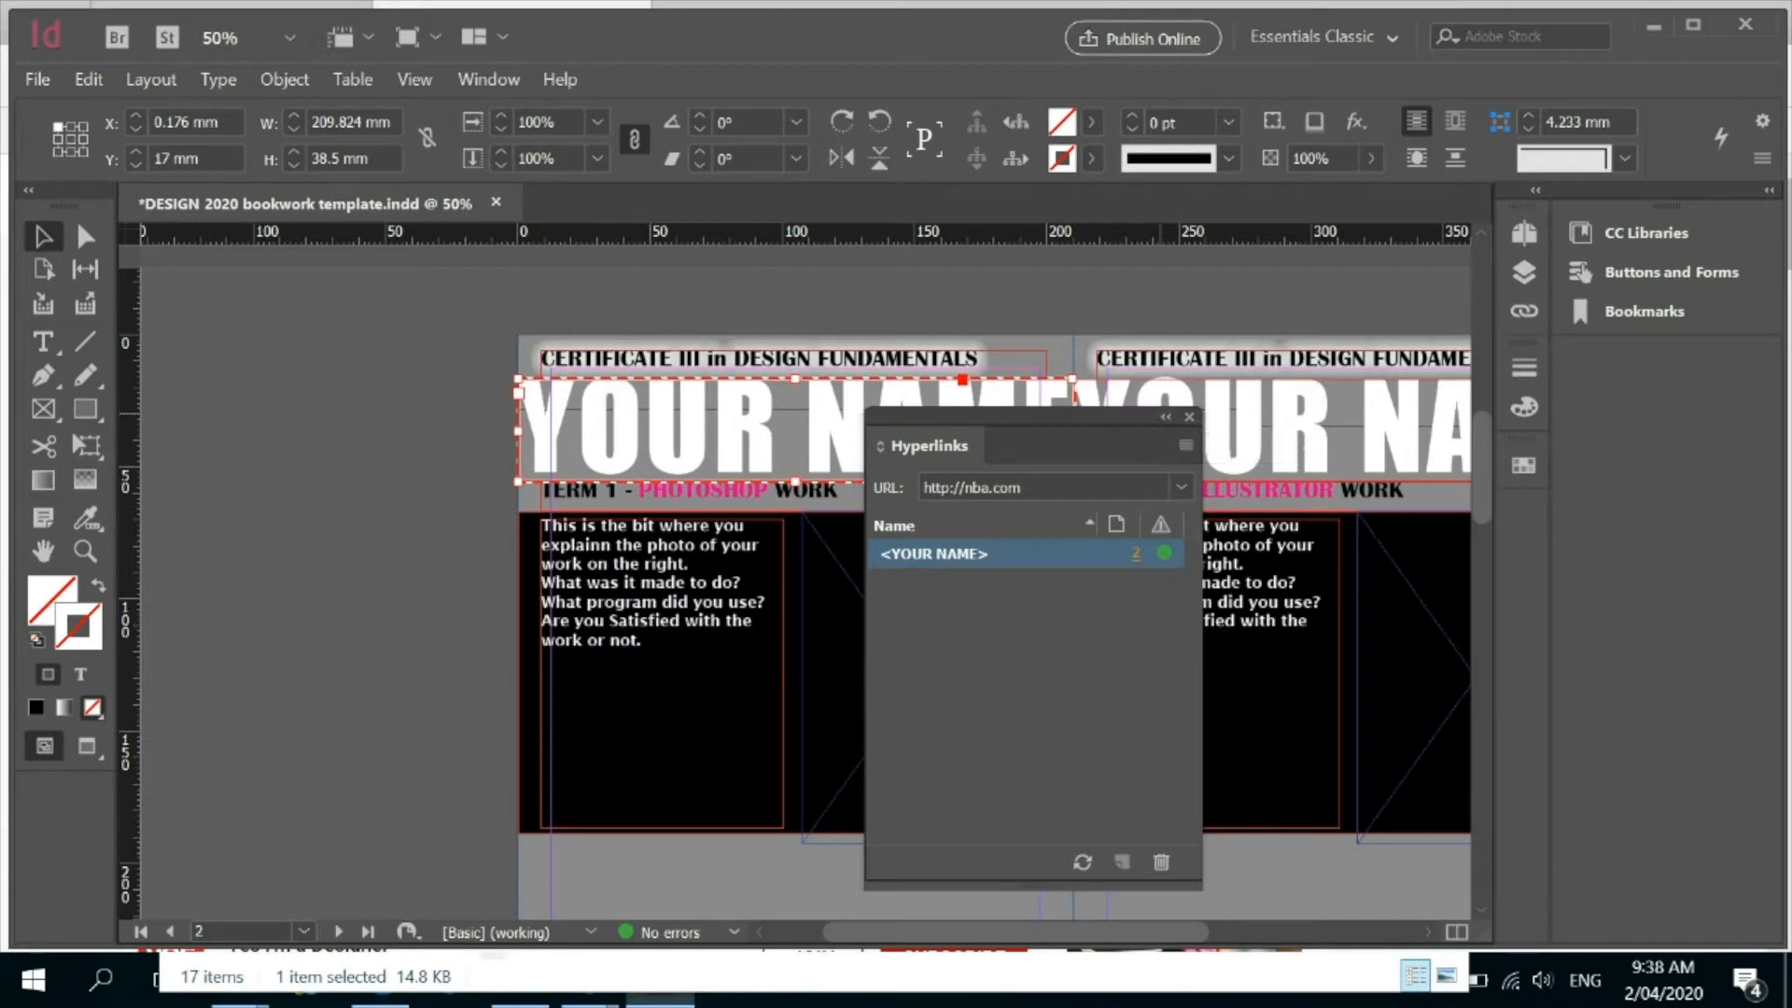
click(1189, 417)
click(629, 588)
double_click(629, 588)
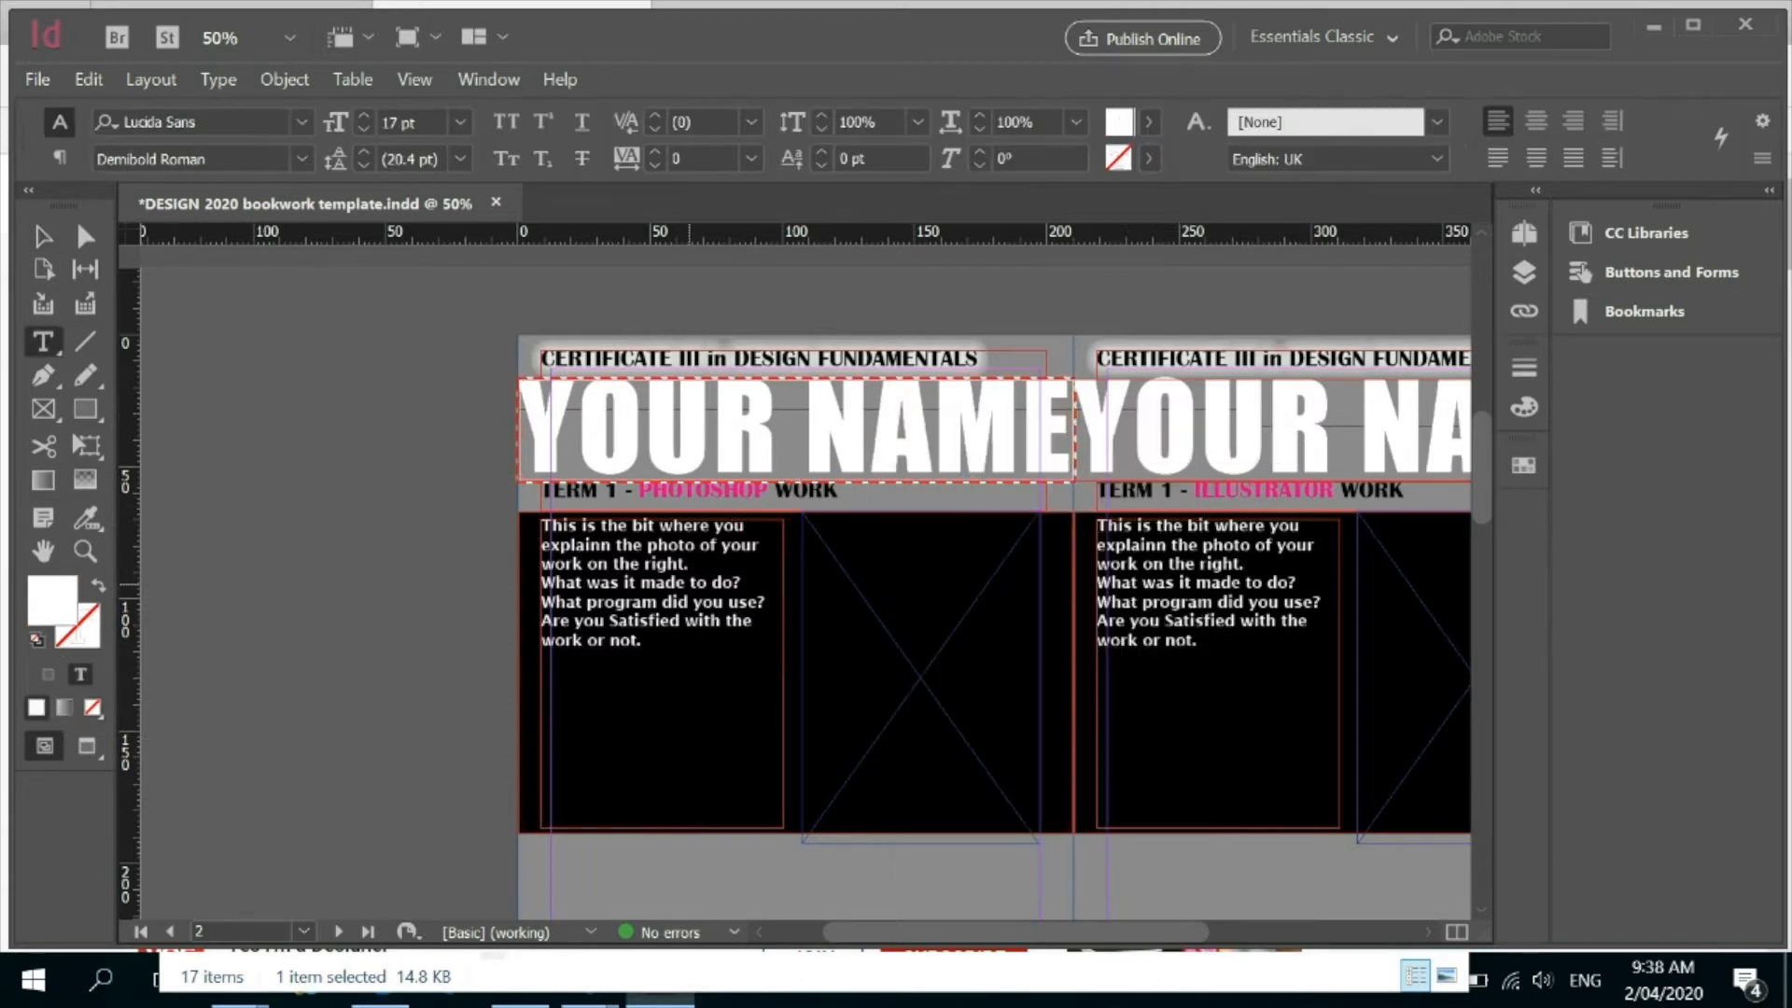
drag(649, 545, 696, 545)
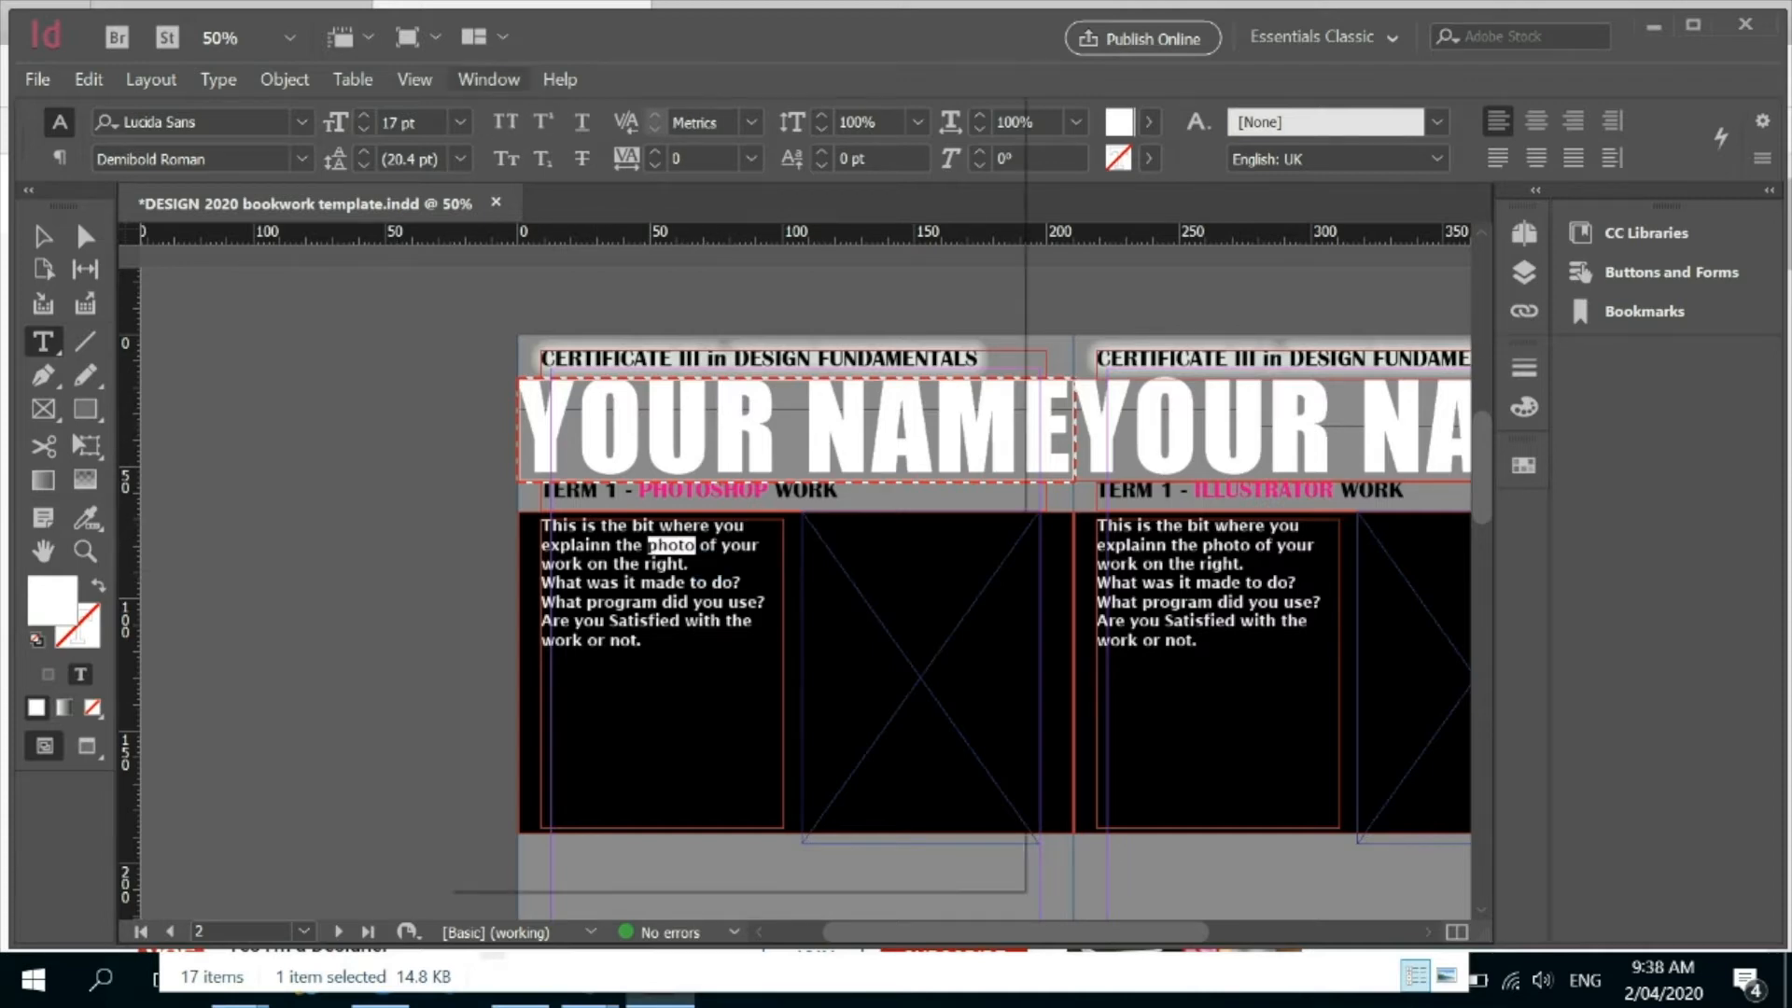
click(489, 79)
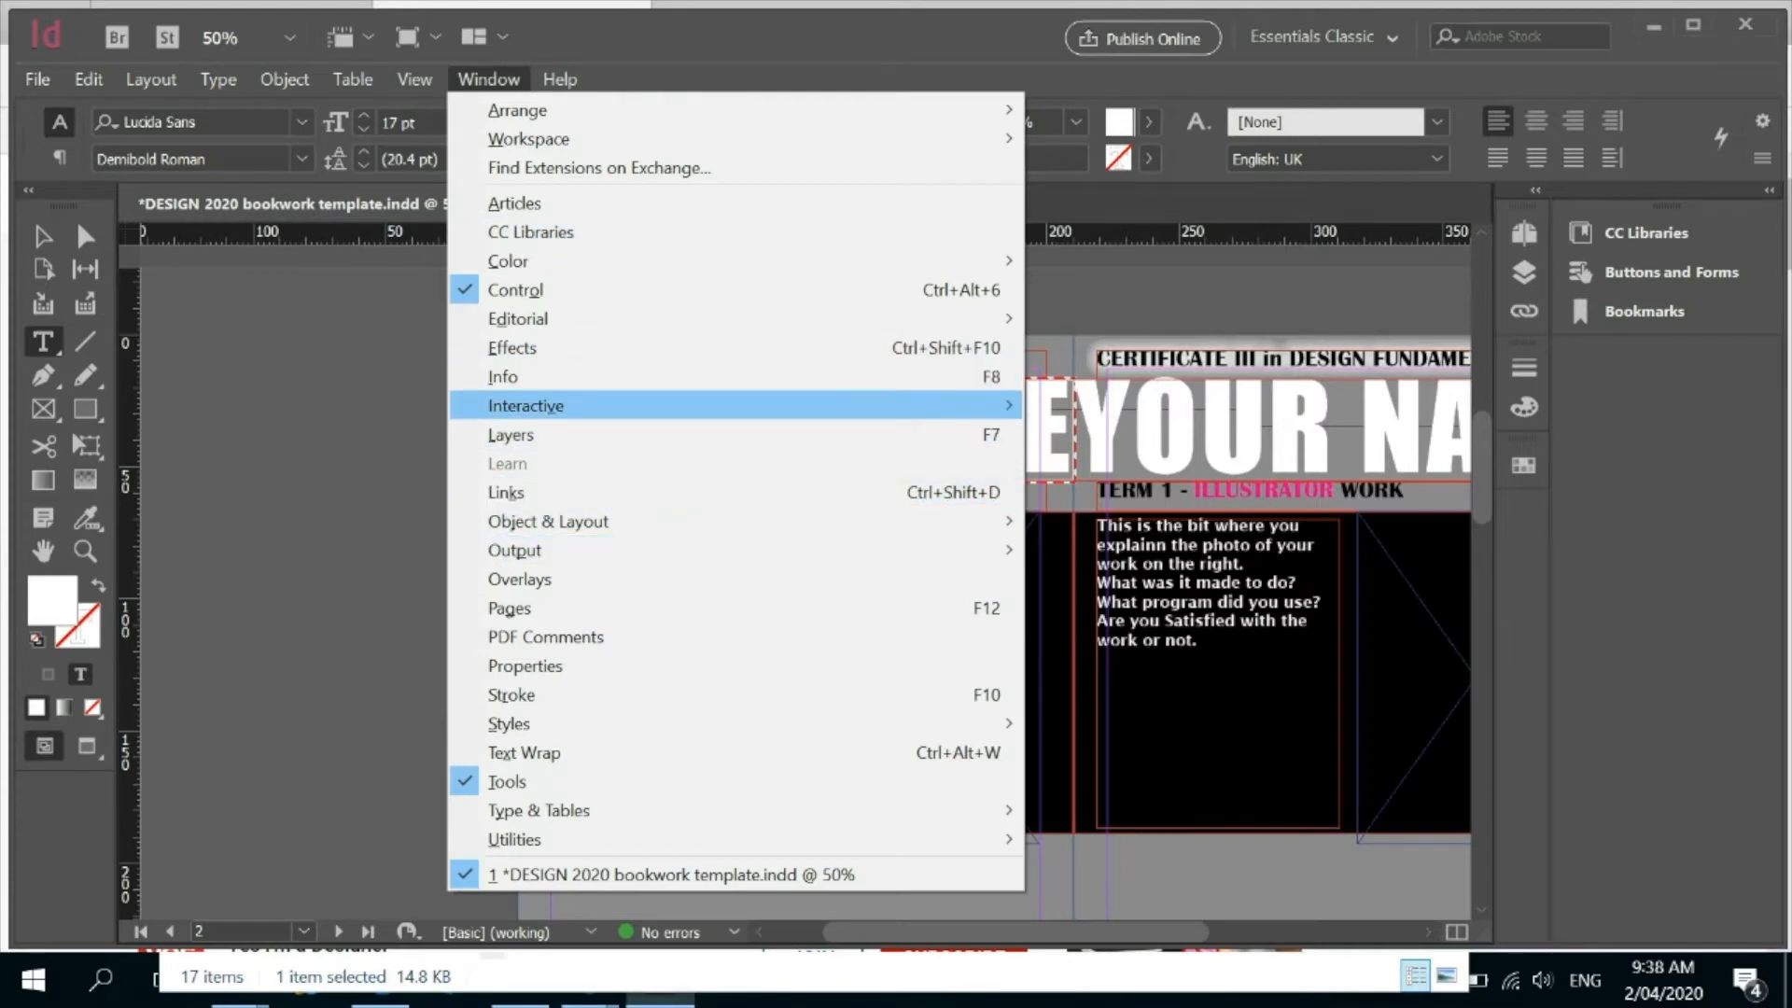
click(1101, 521)
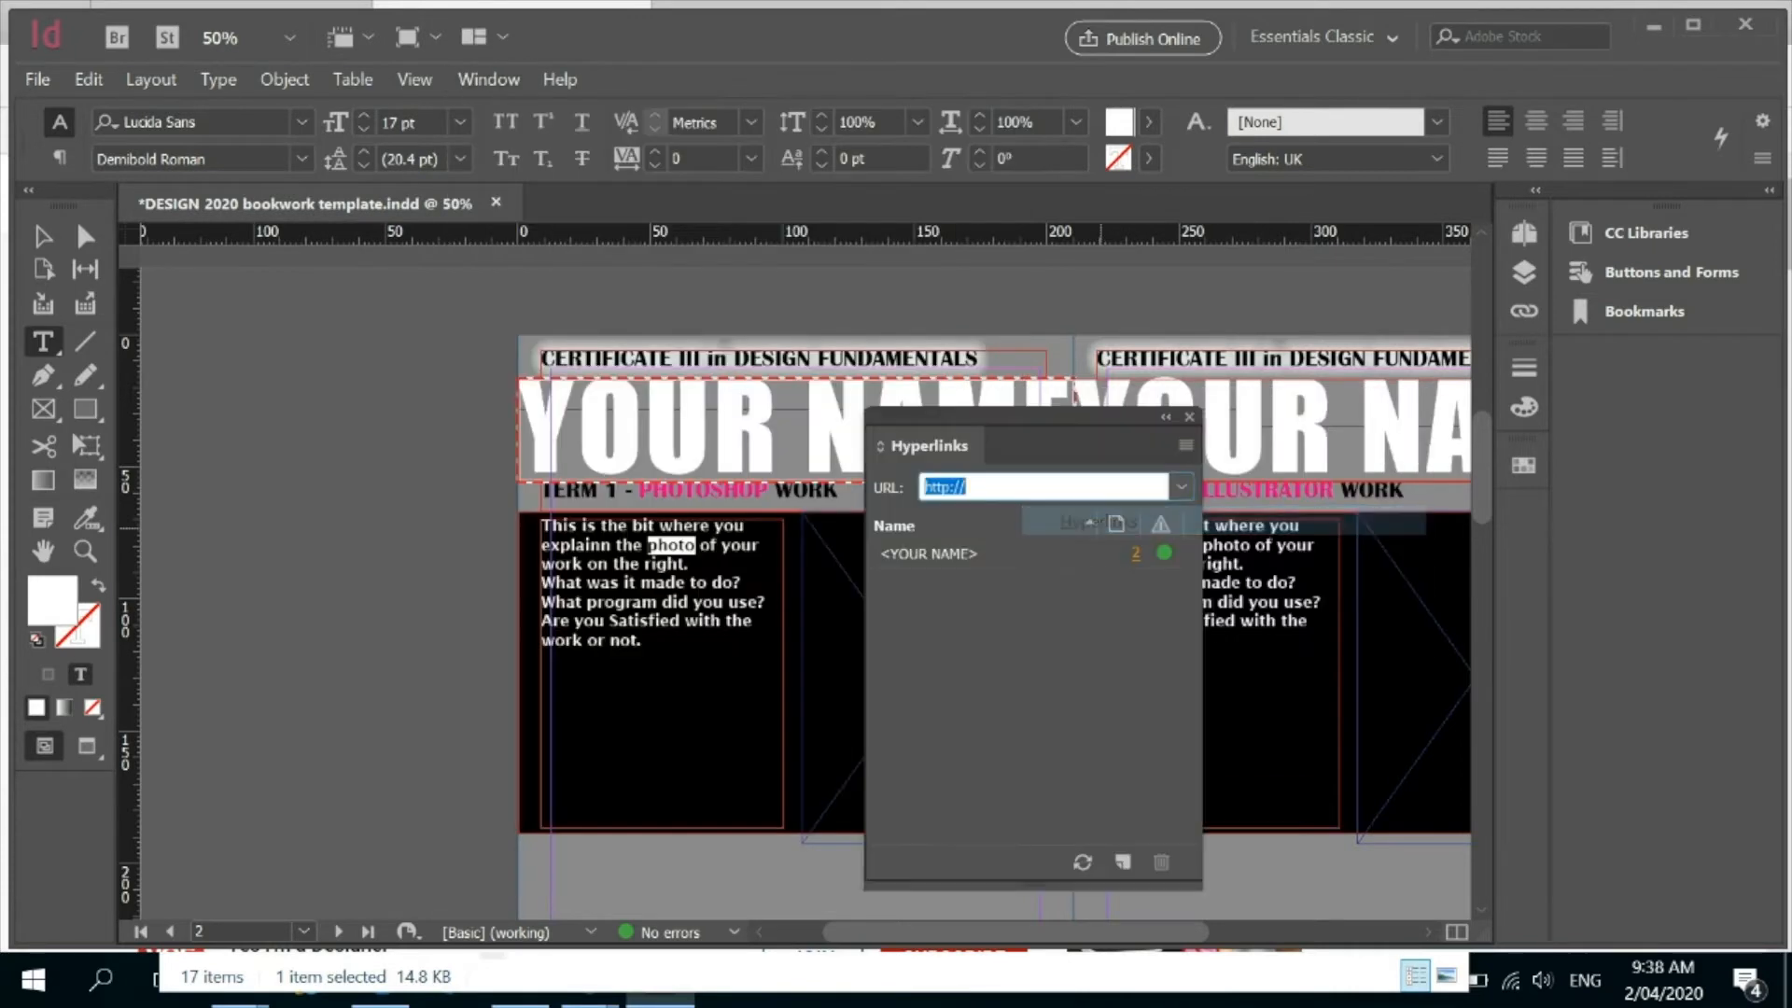
text(y)
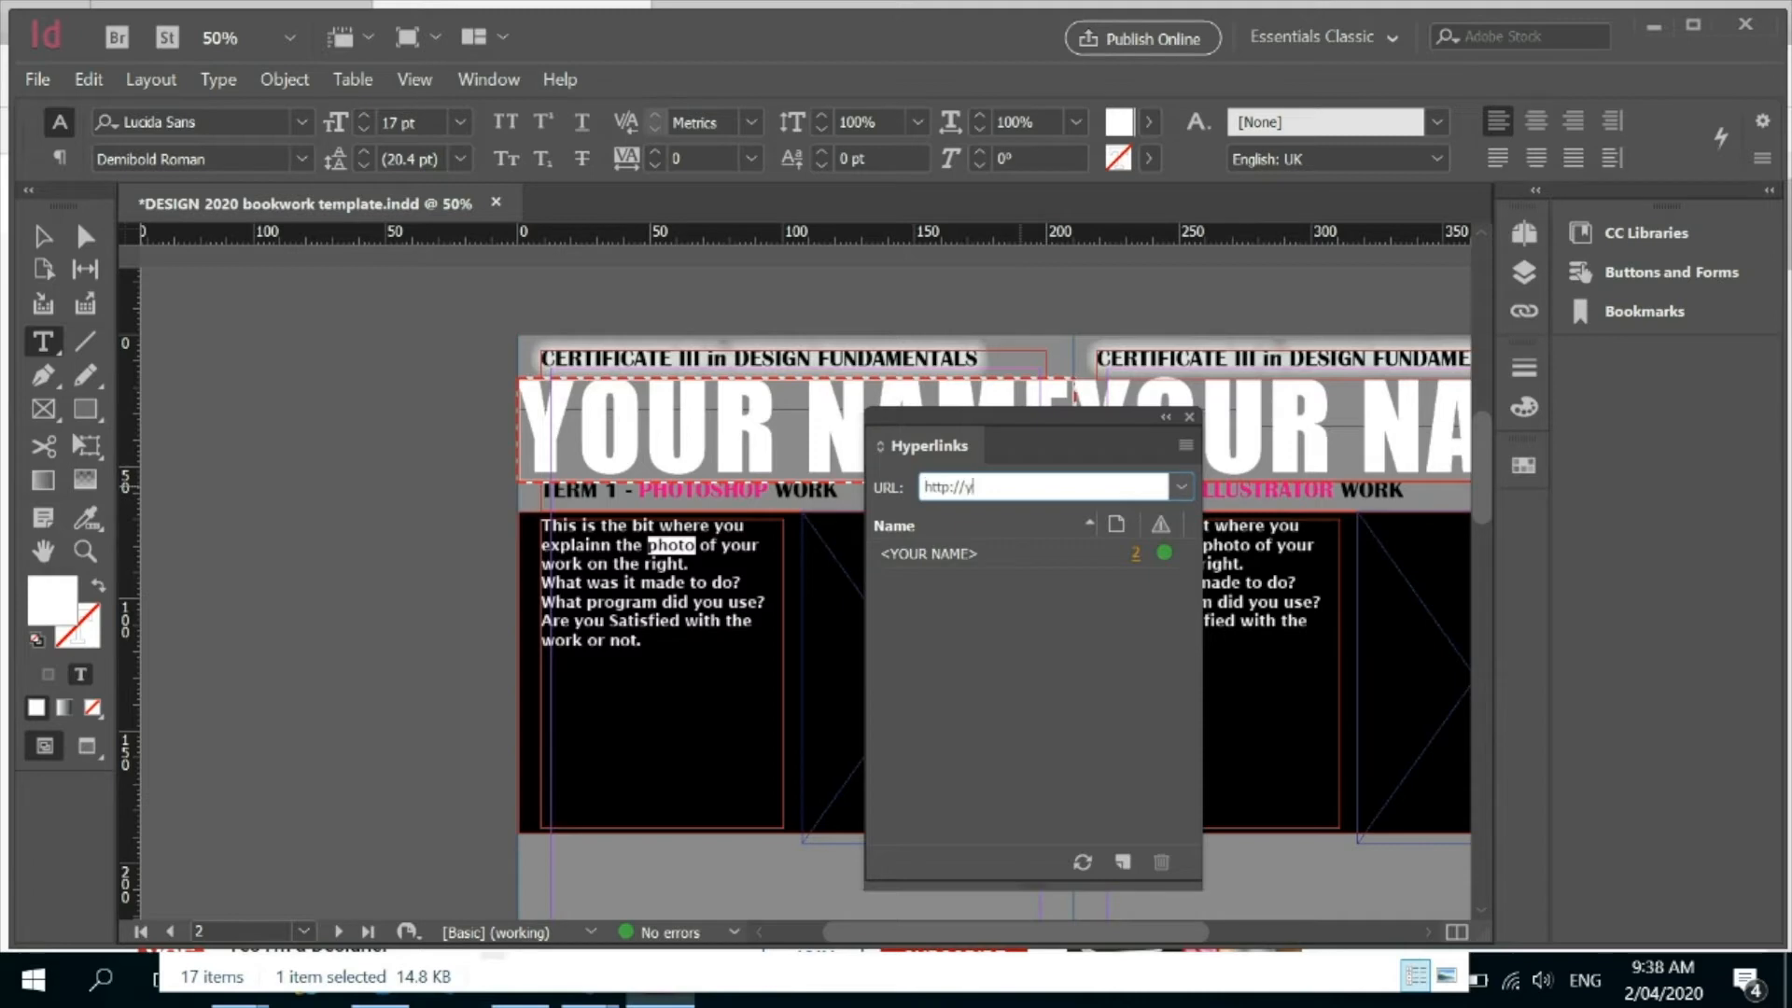
text(outube.com)
key(Return)
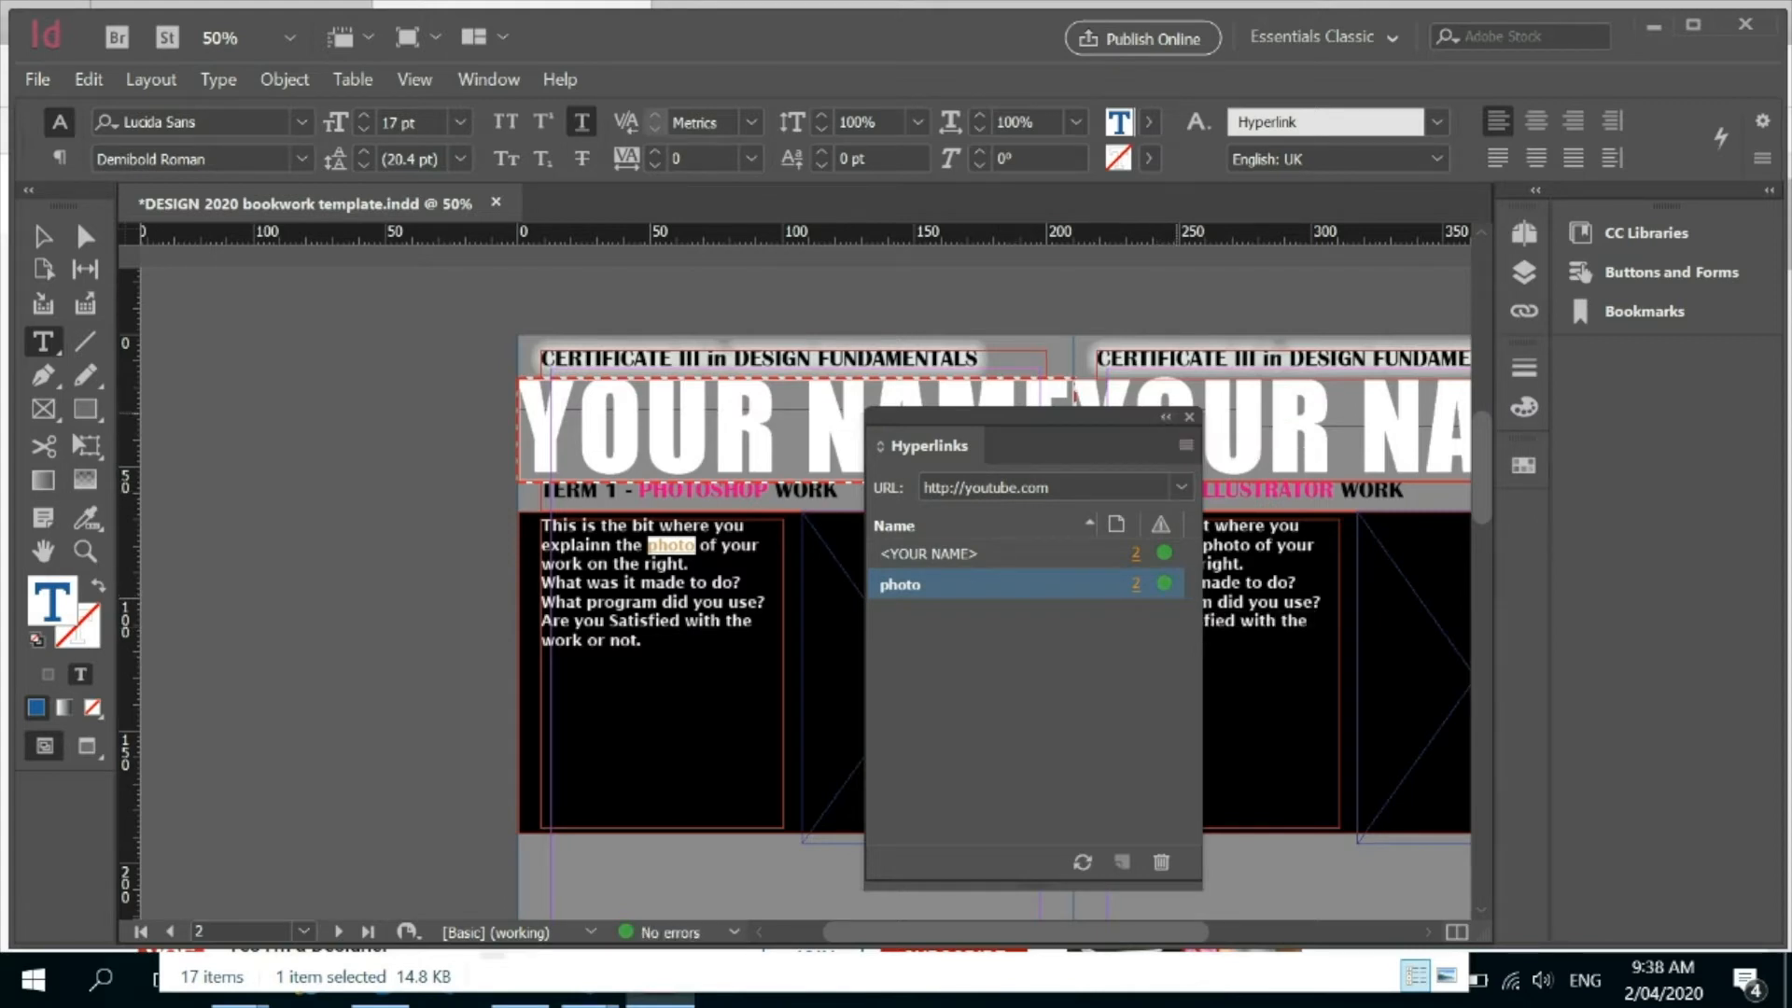
click(1189, 416)
Shorten the Photoshop description text frame on page 2 from below to a height of about 65 mm.
click(655, 622)
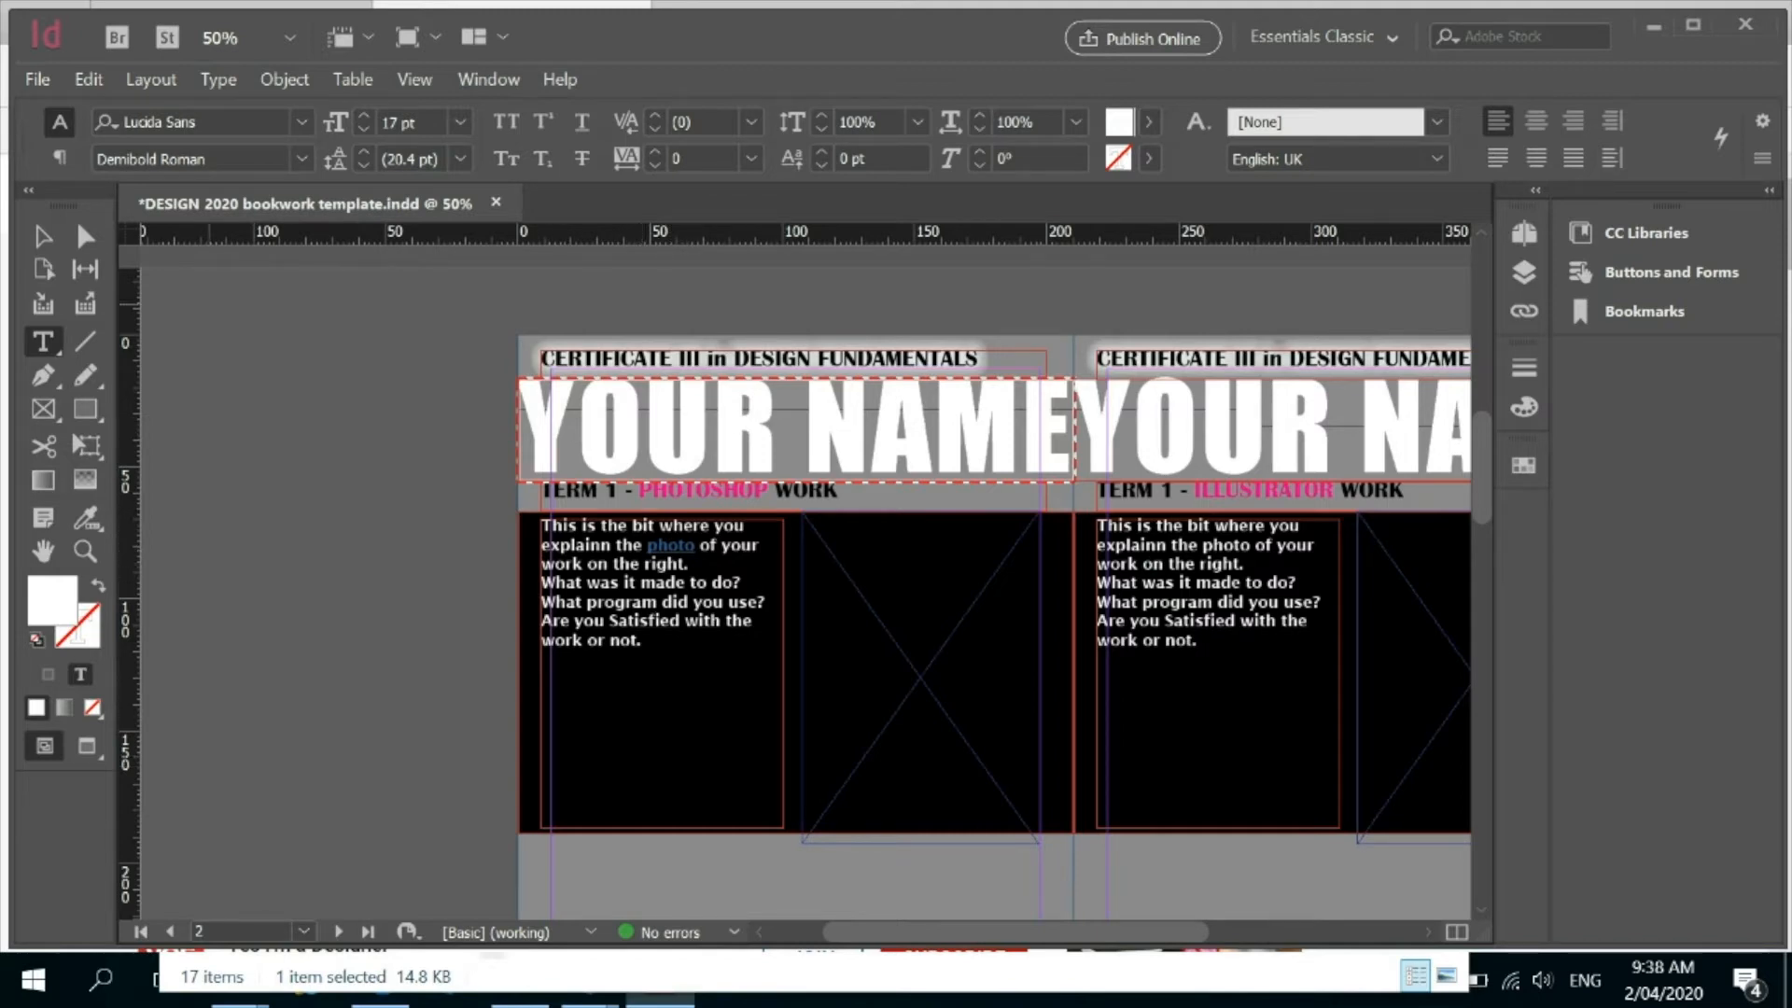
click(43, 236)
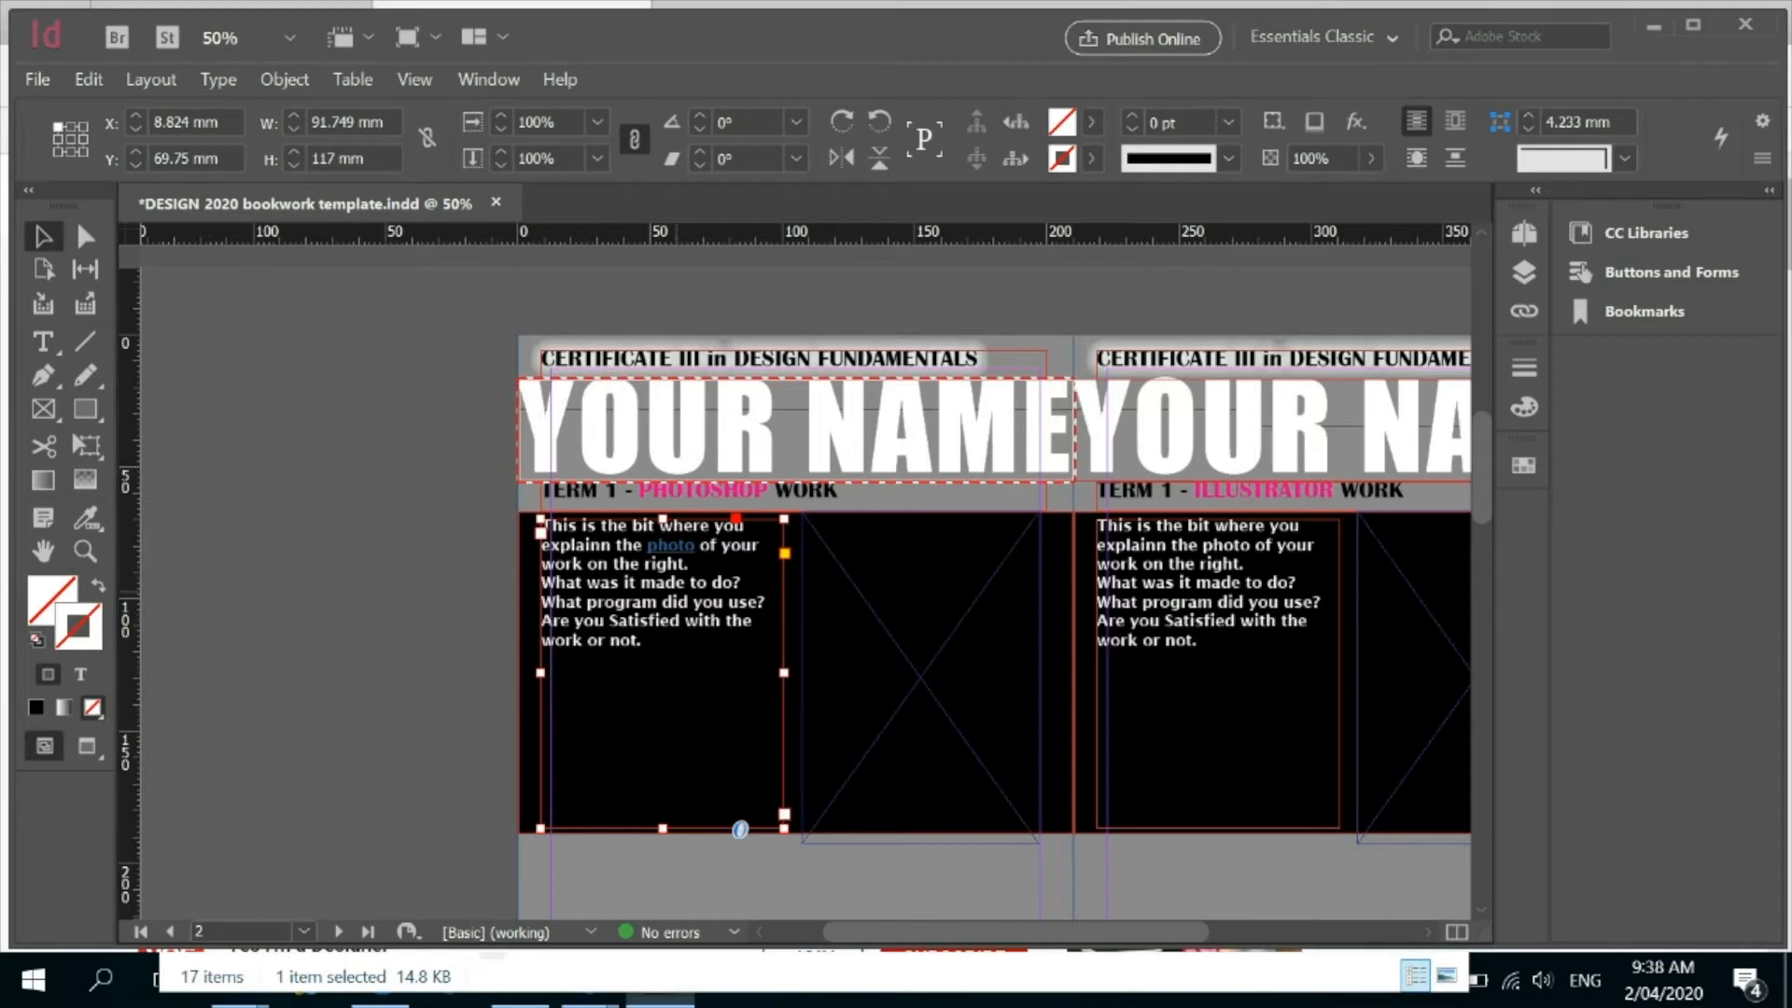
drag(740, 828, 740, 690)
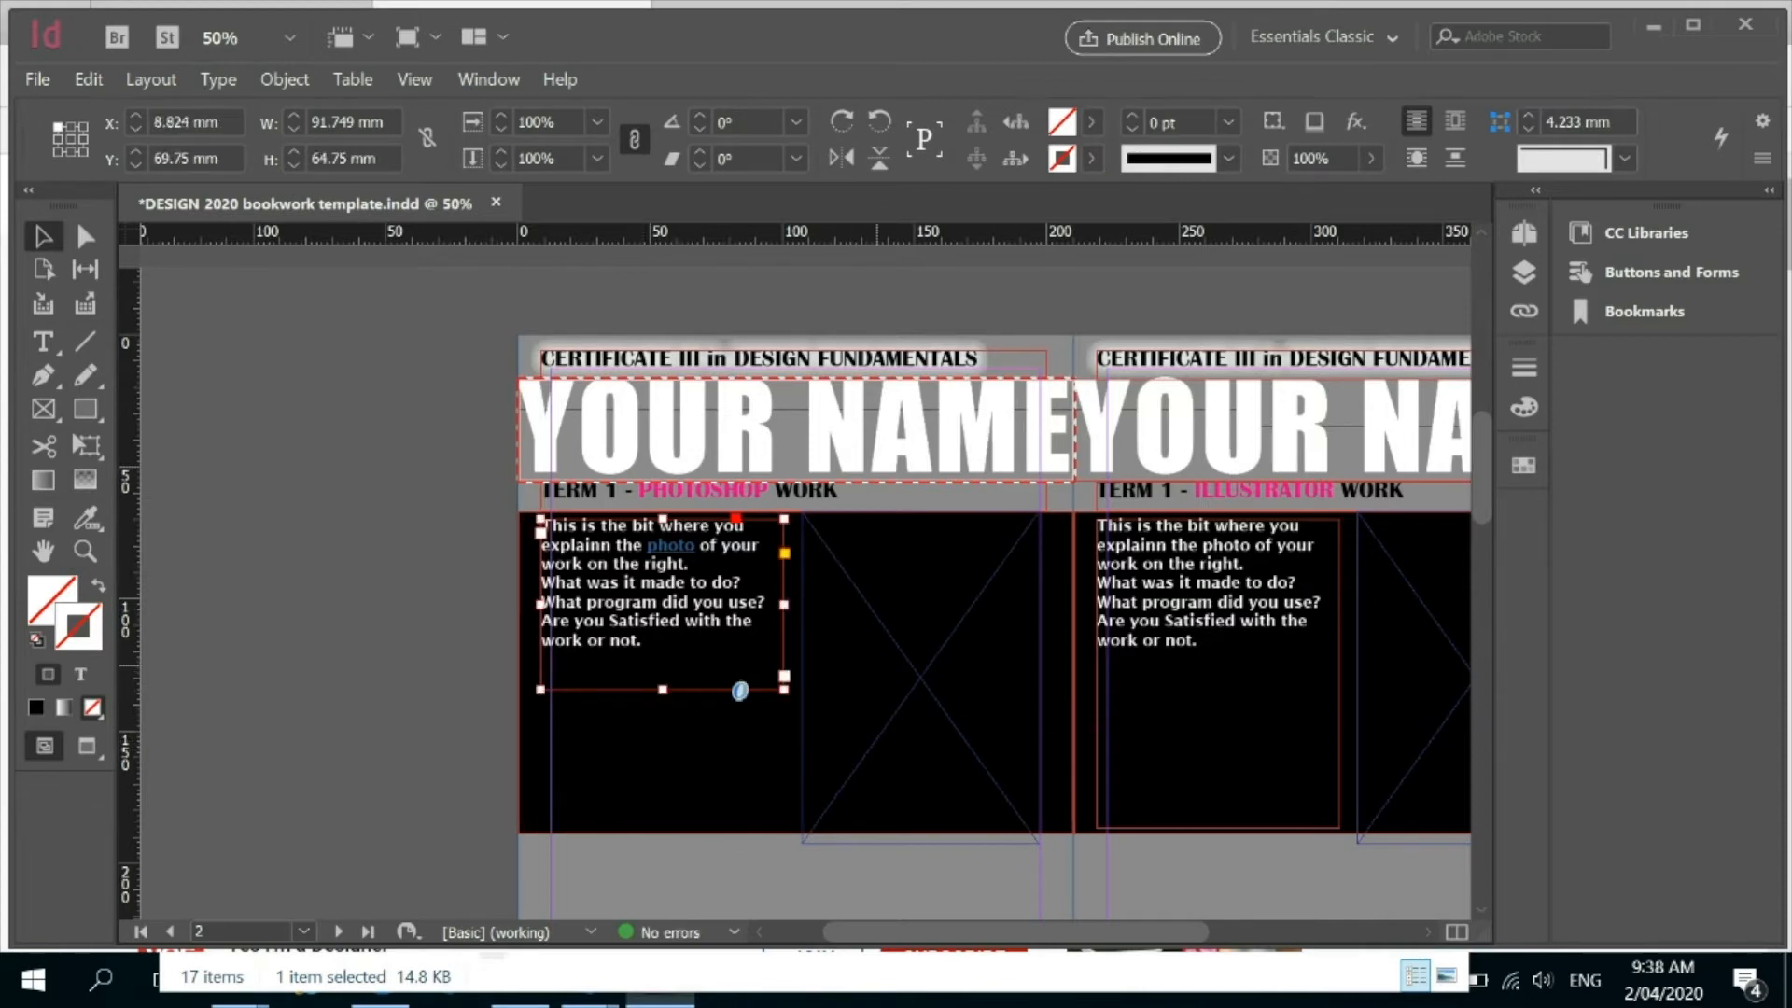
Convert the empty image frame beside the Photoshop description into an interactive button.
click(877, 665)
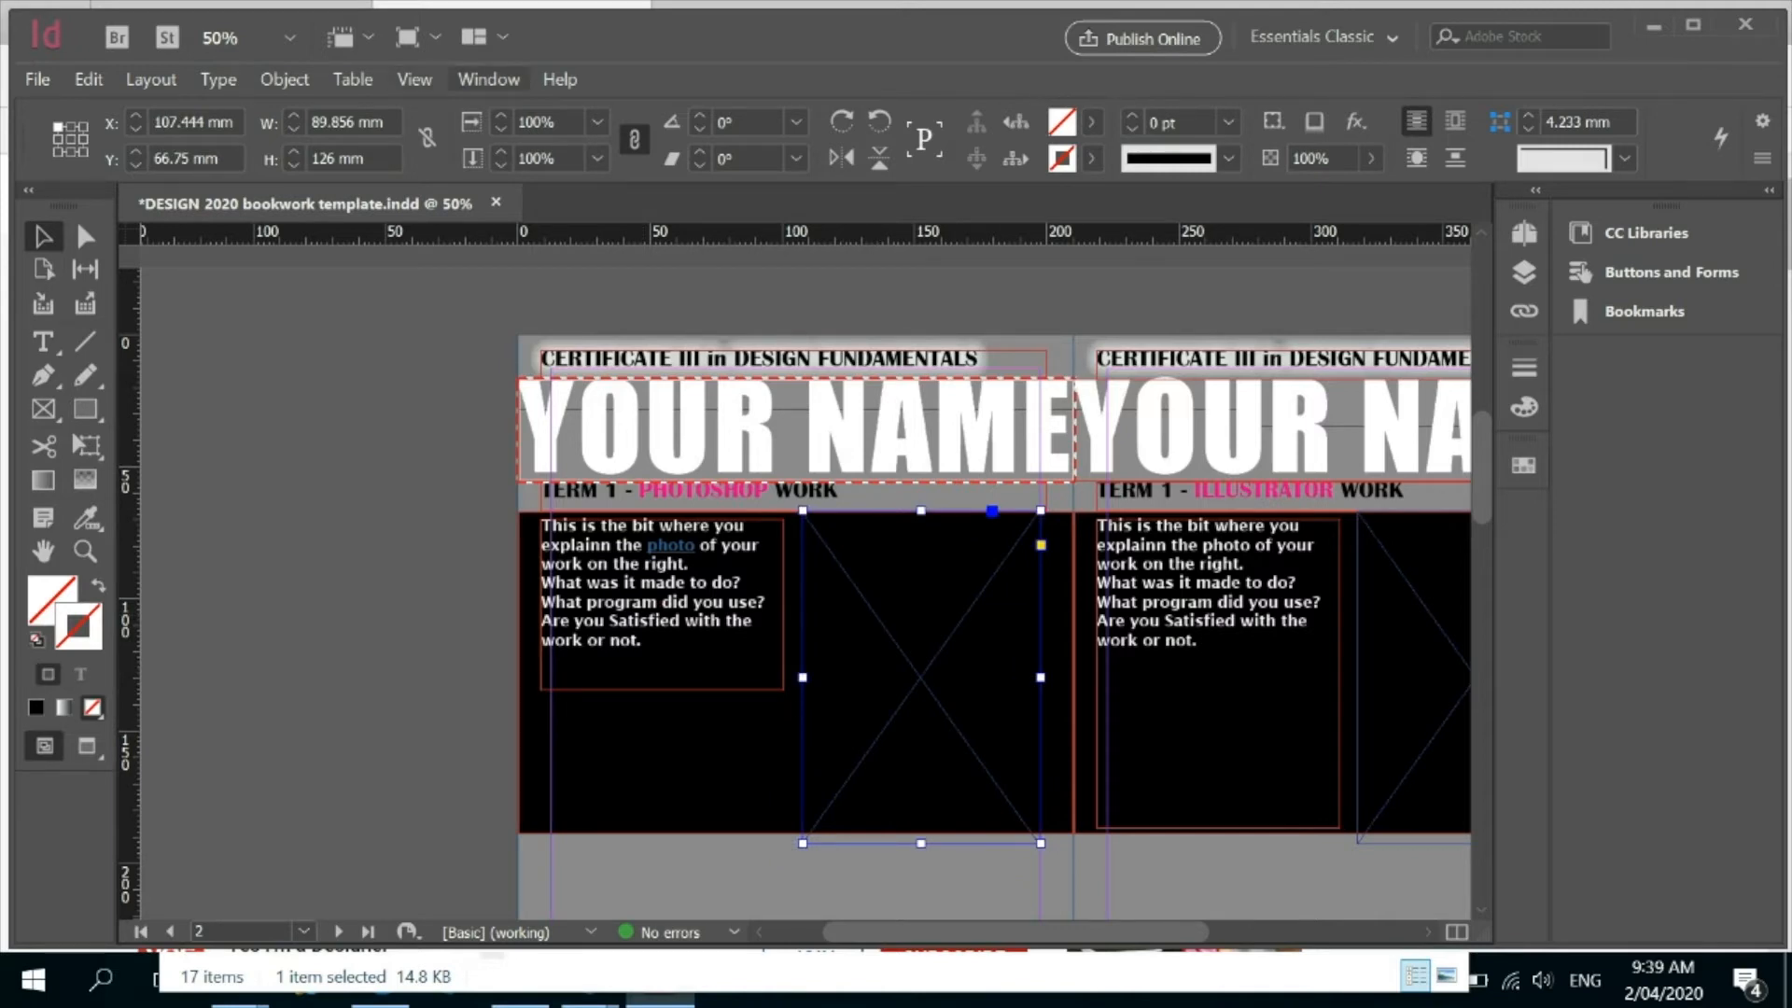
click(488, 79)
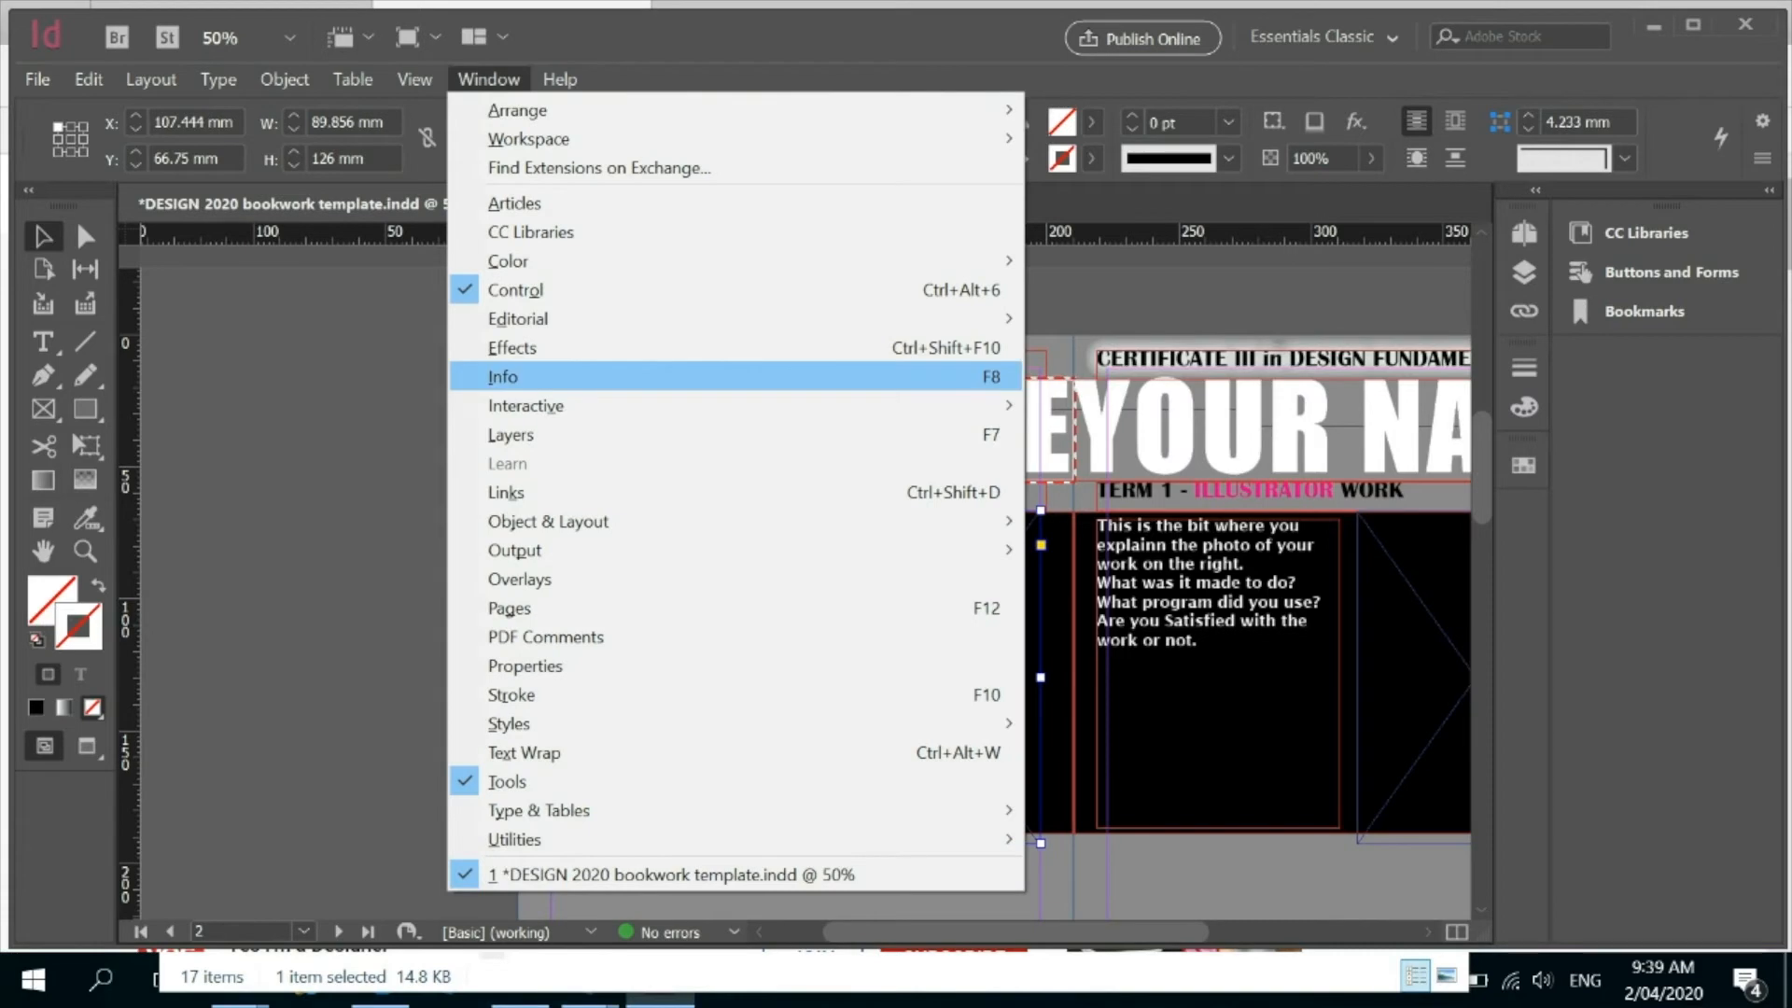
mouse_move(653, 405)
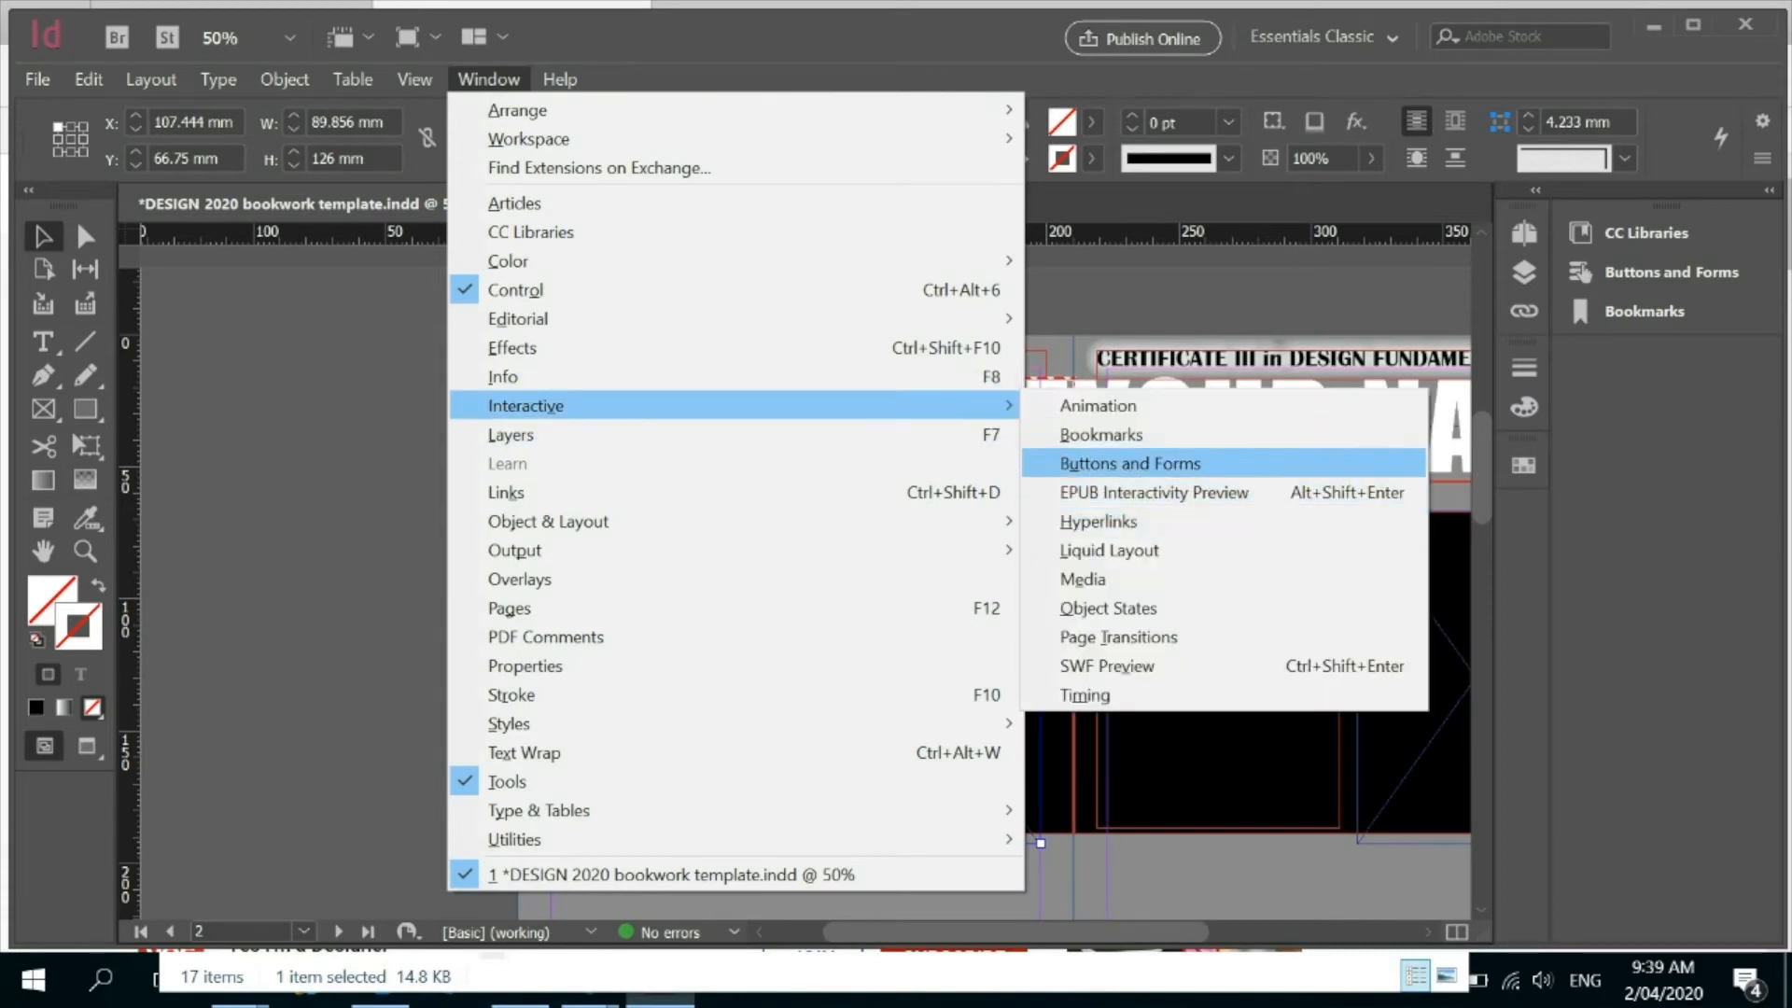
click(1129, 464)
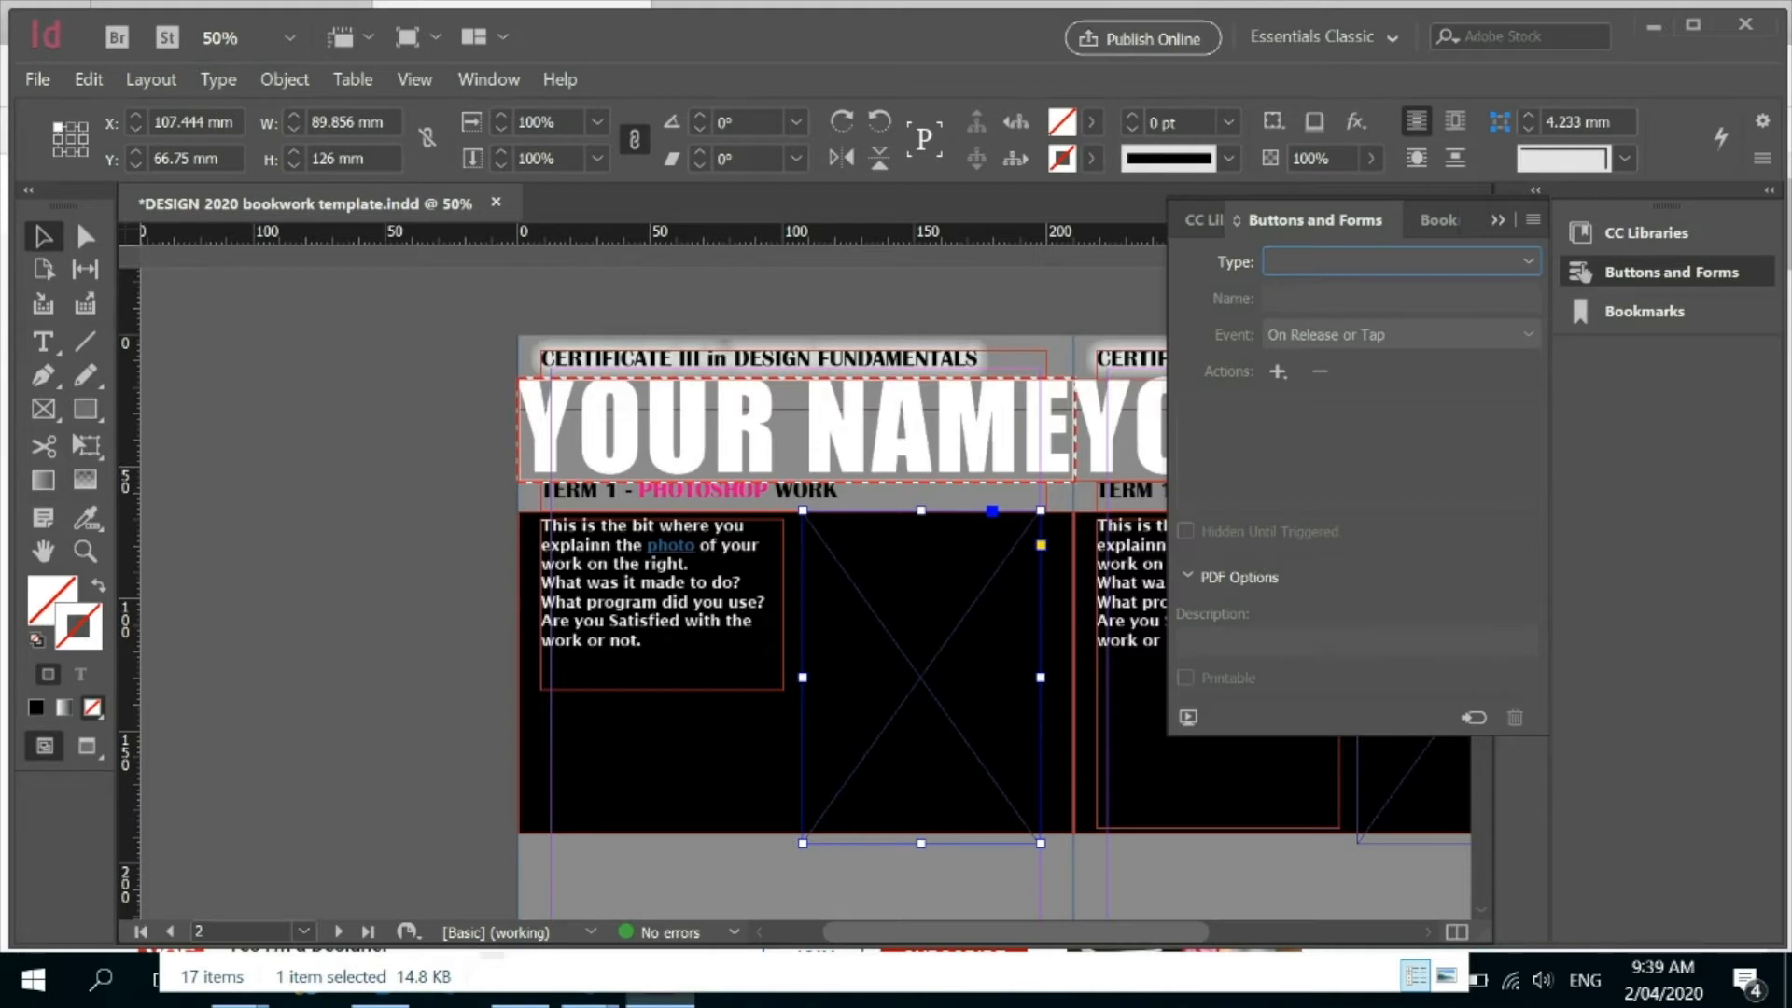
click(1526, 262)
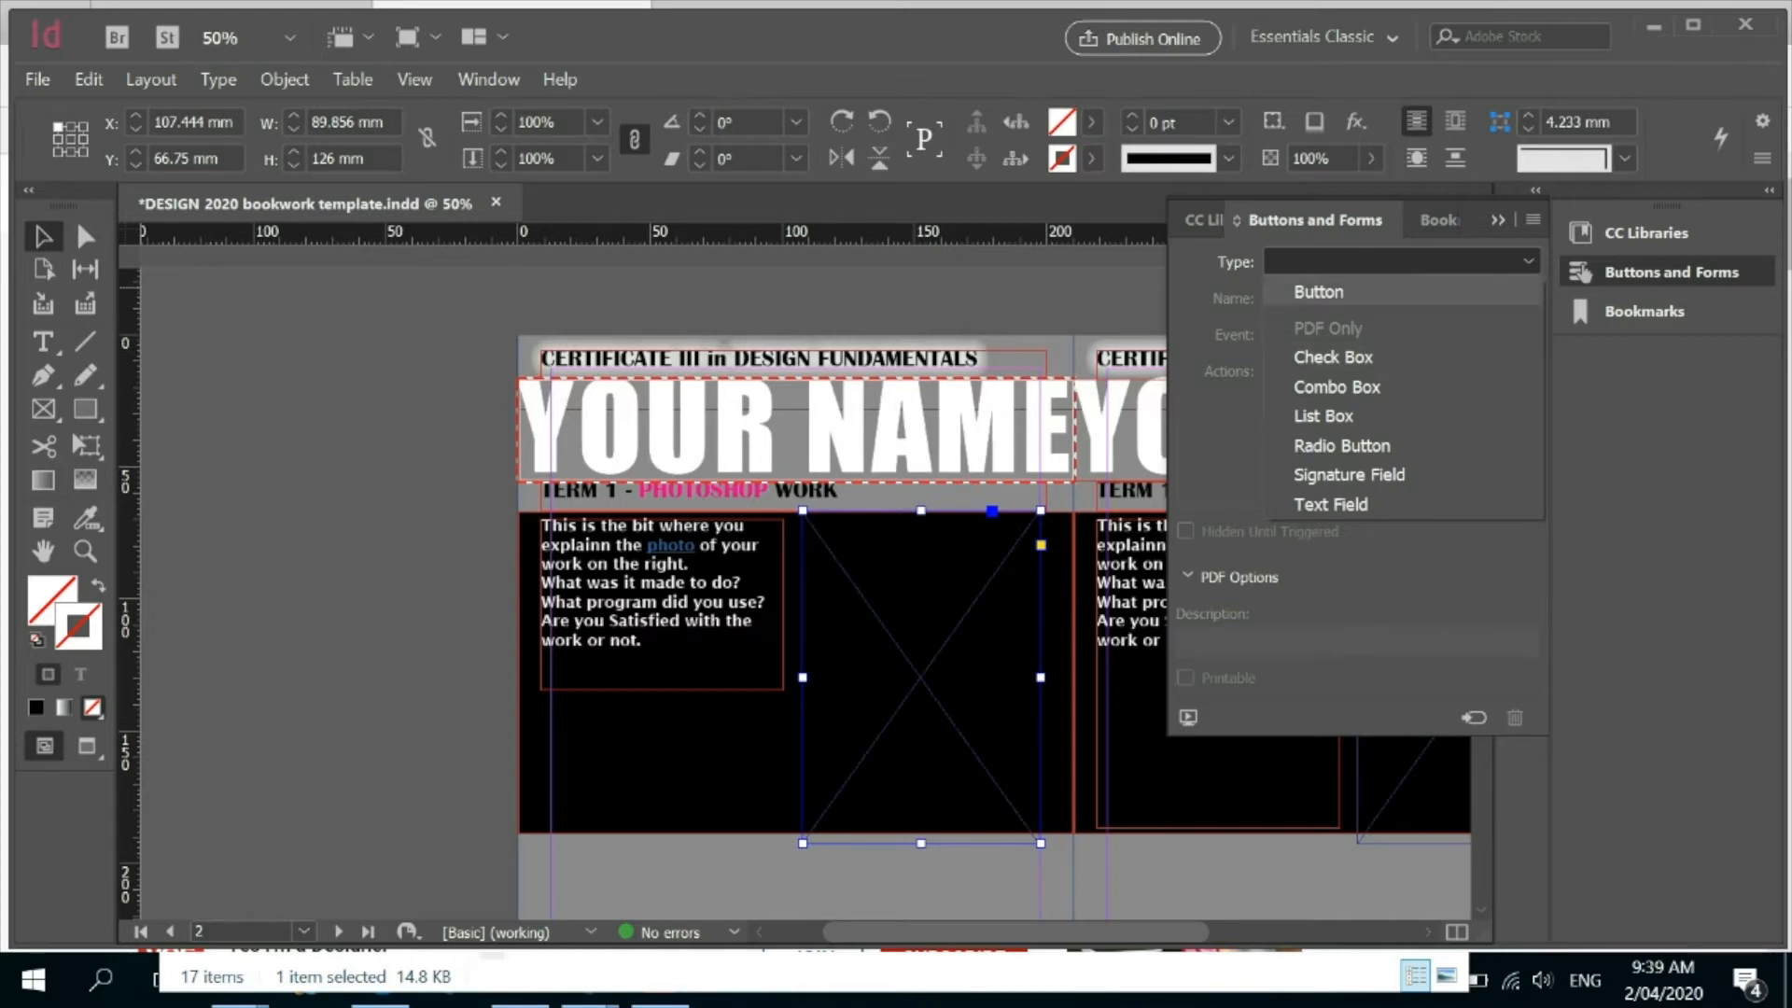
click(1318, 292)
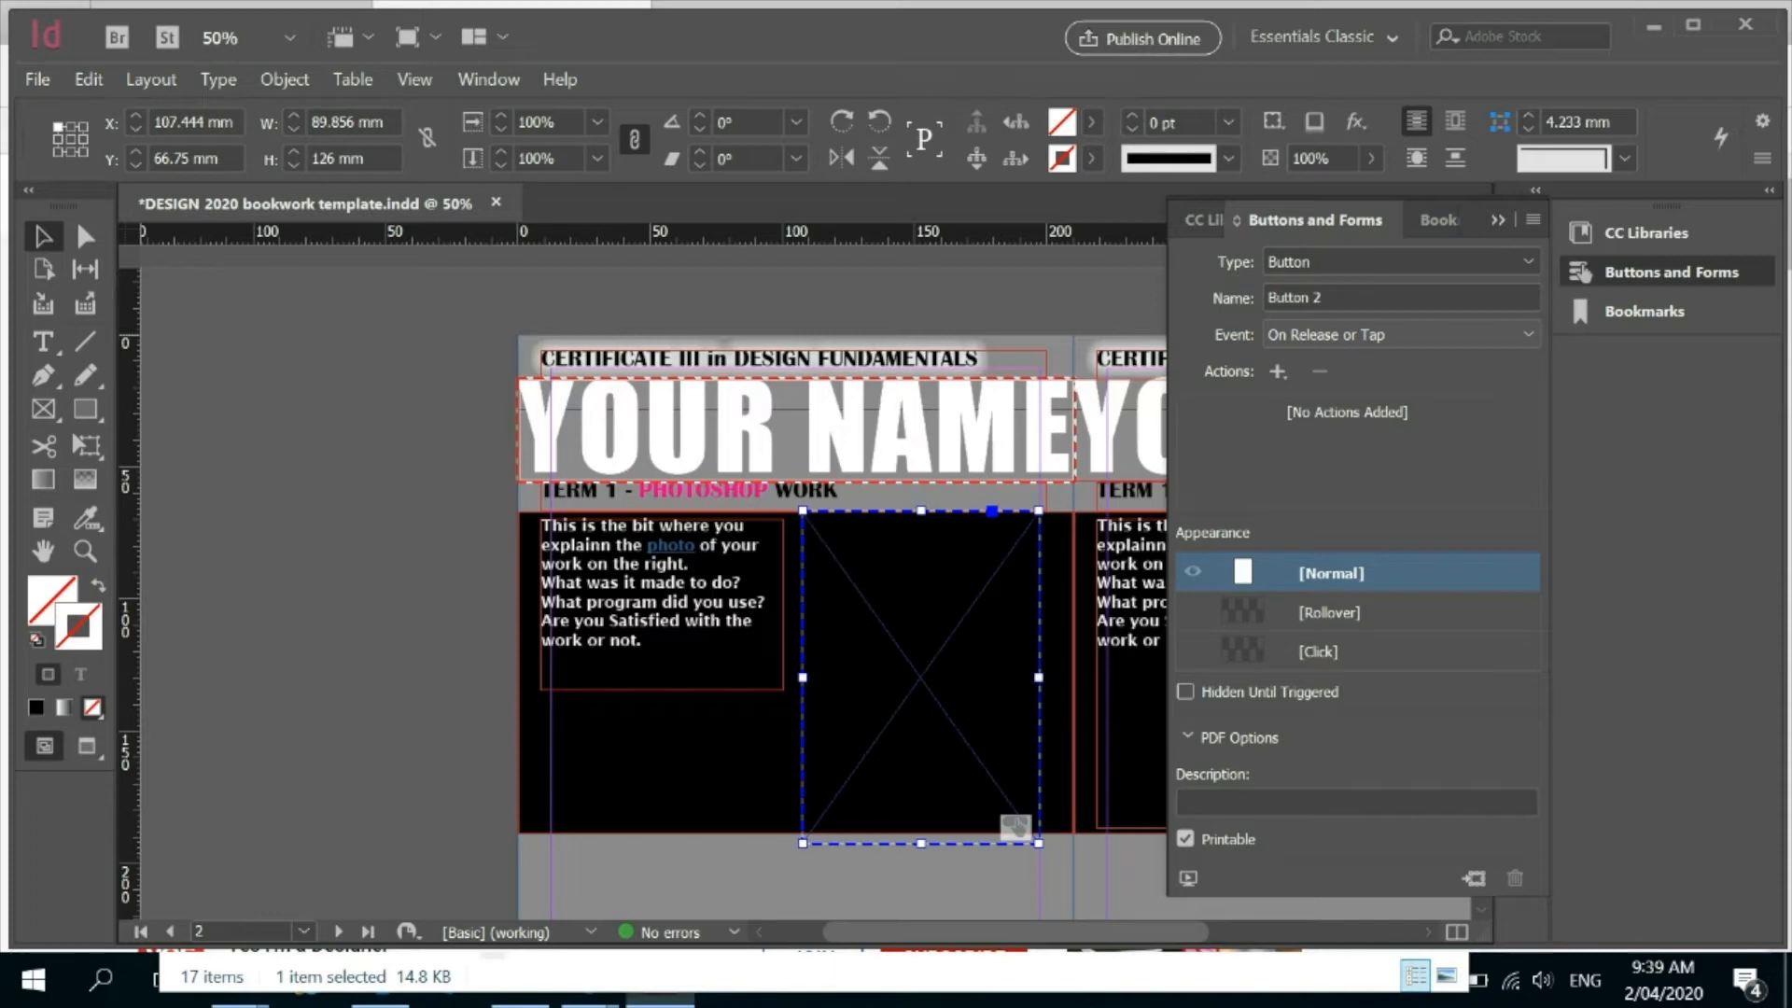
Keep the button's event as On Release or Tap and add a Sound action to it.
click(1527, 334)
click(1528, 334)
click(1528, 334)
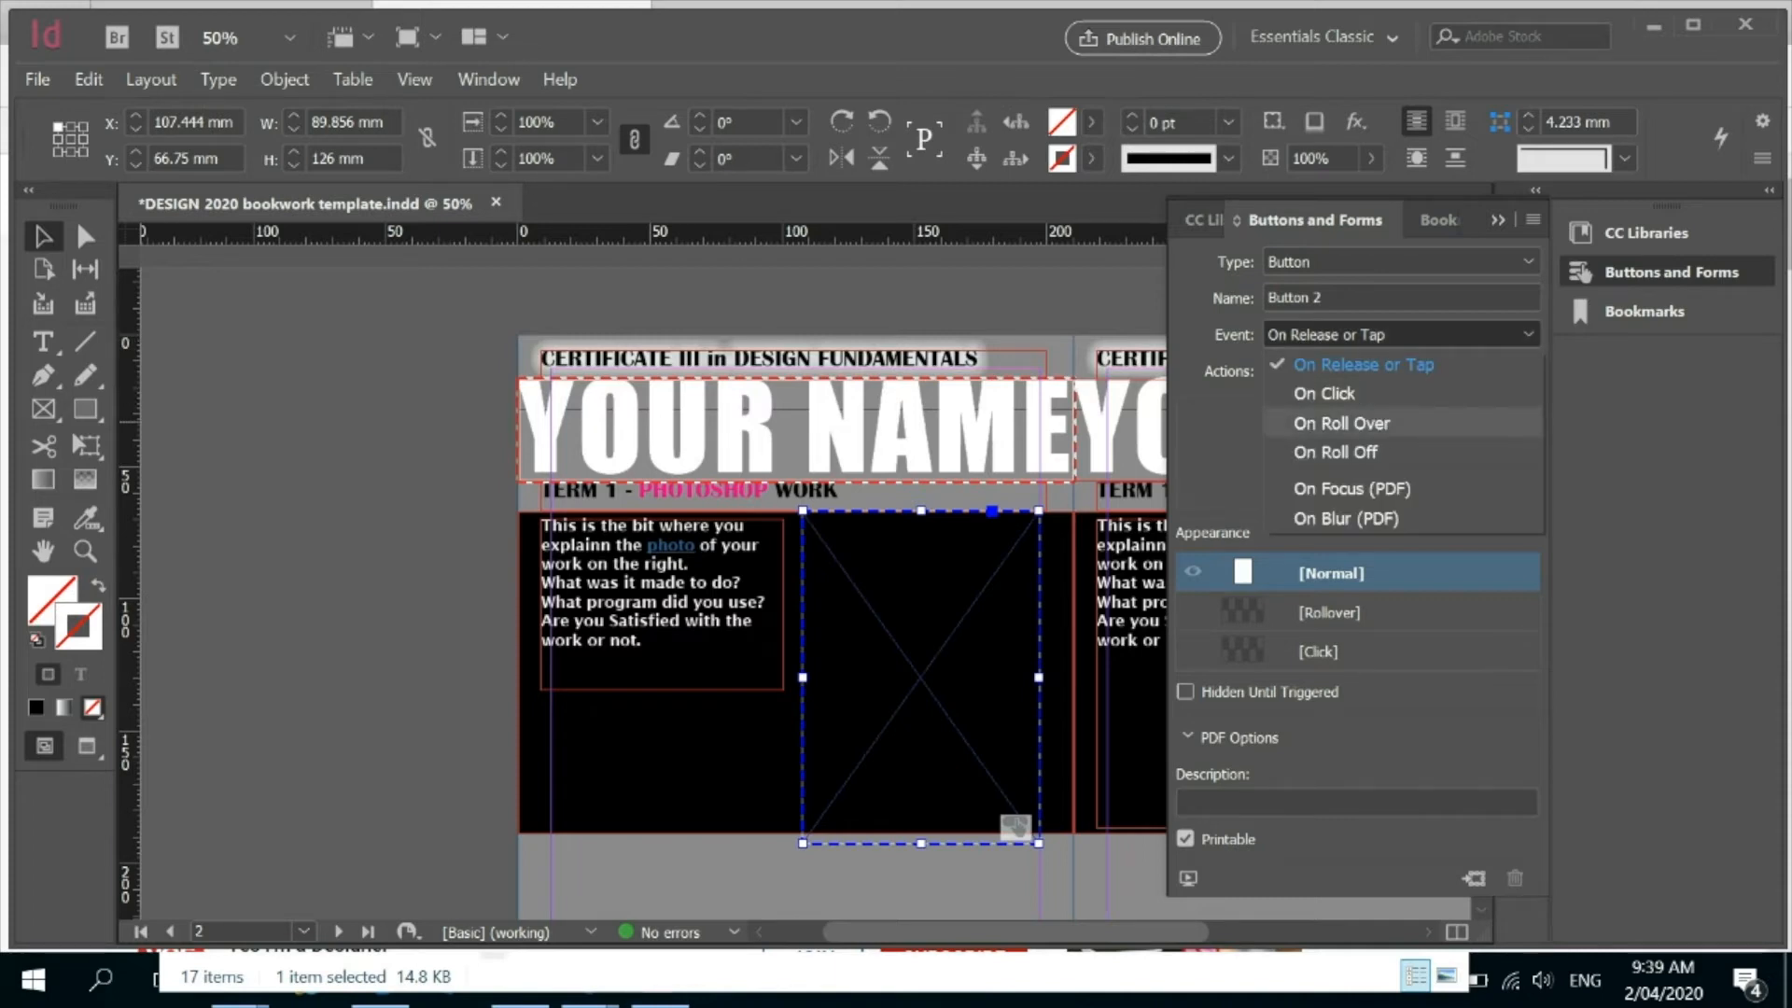
click(1400, 334)
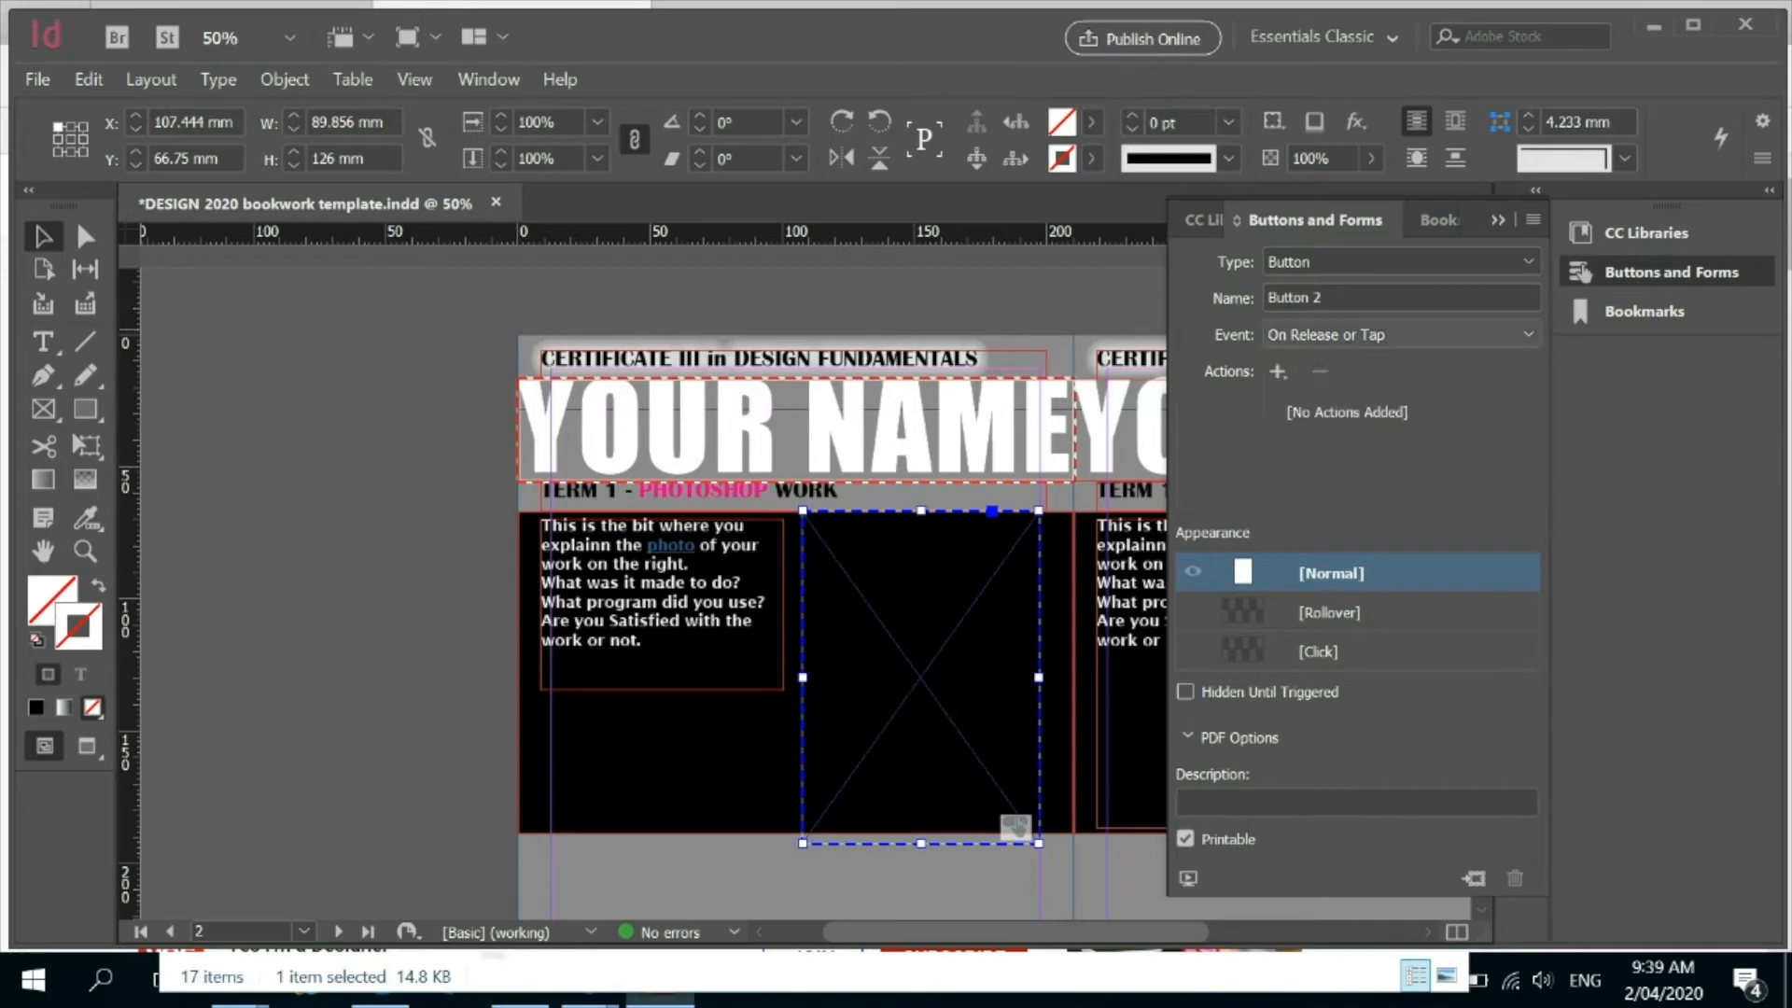
click(1278, 372)
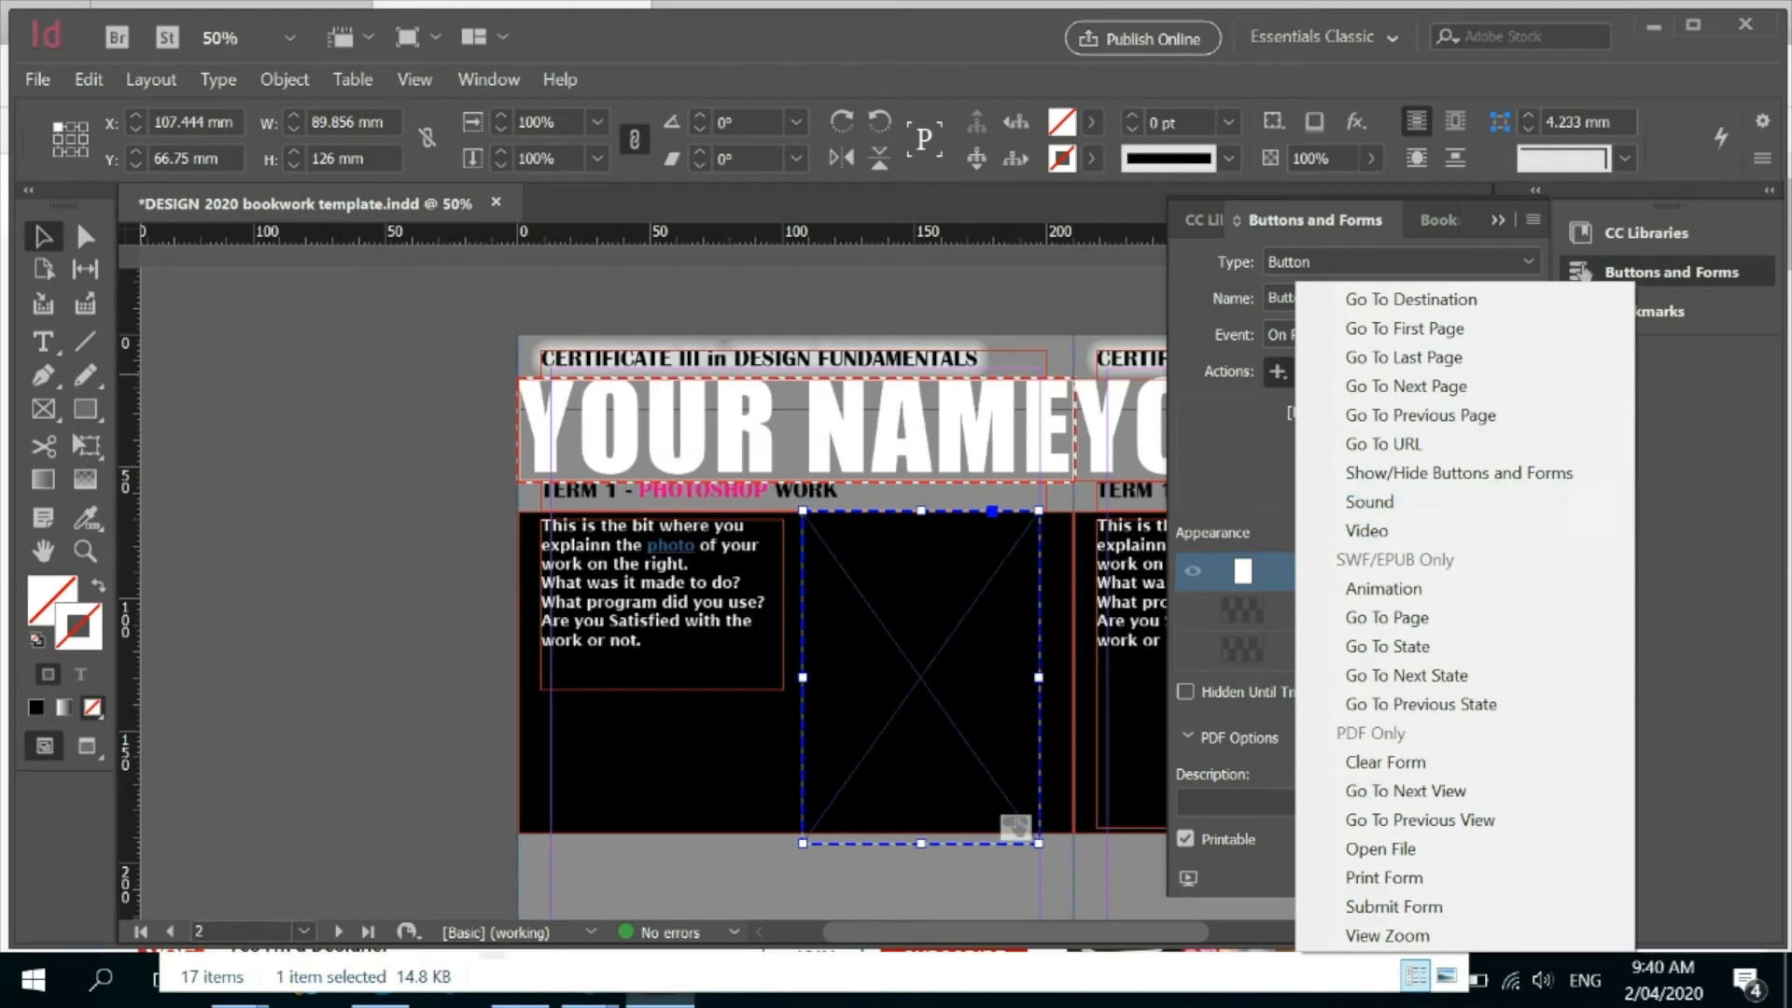
click(1369, 501)
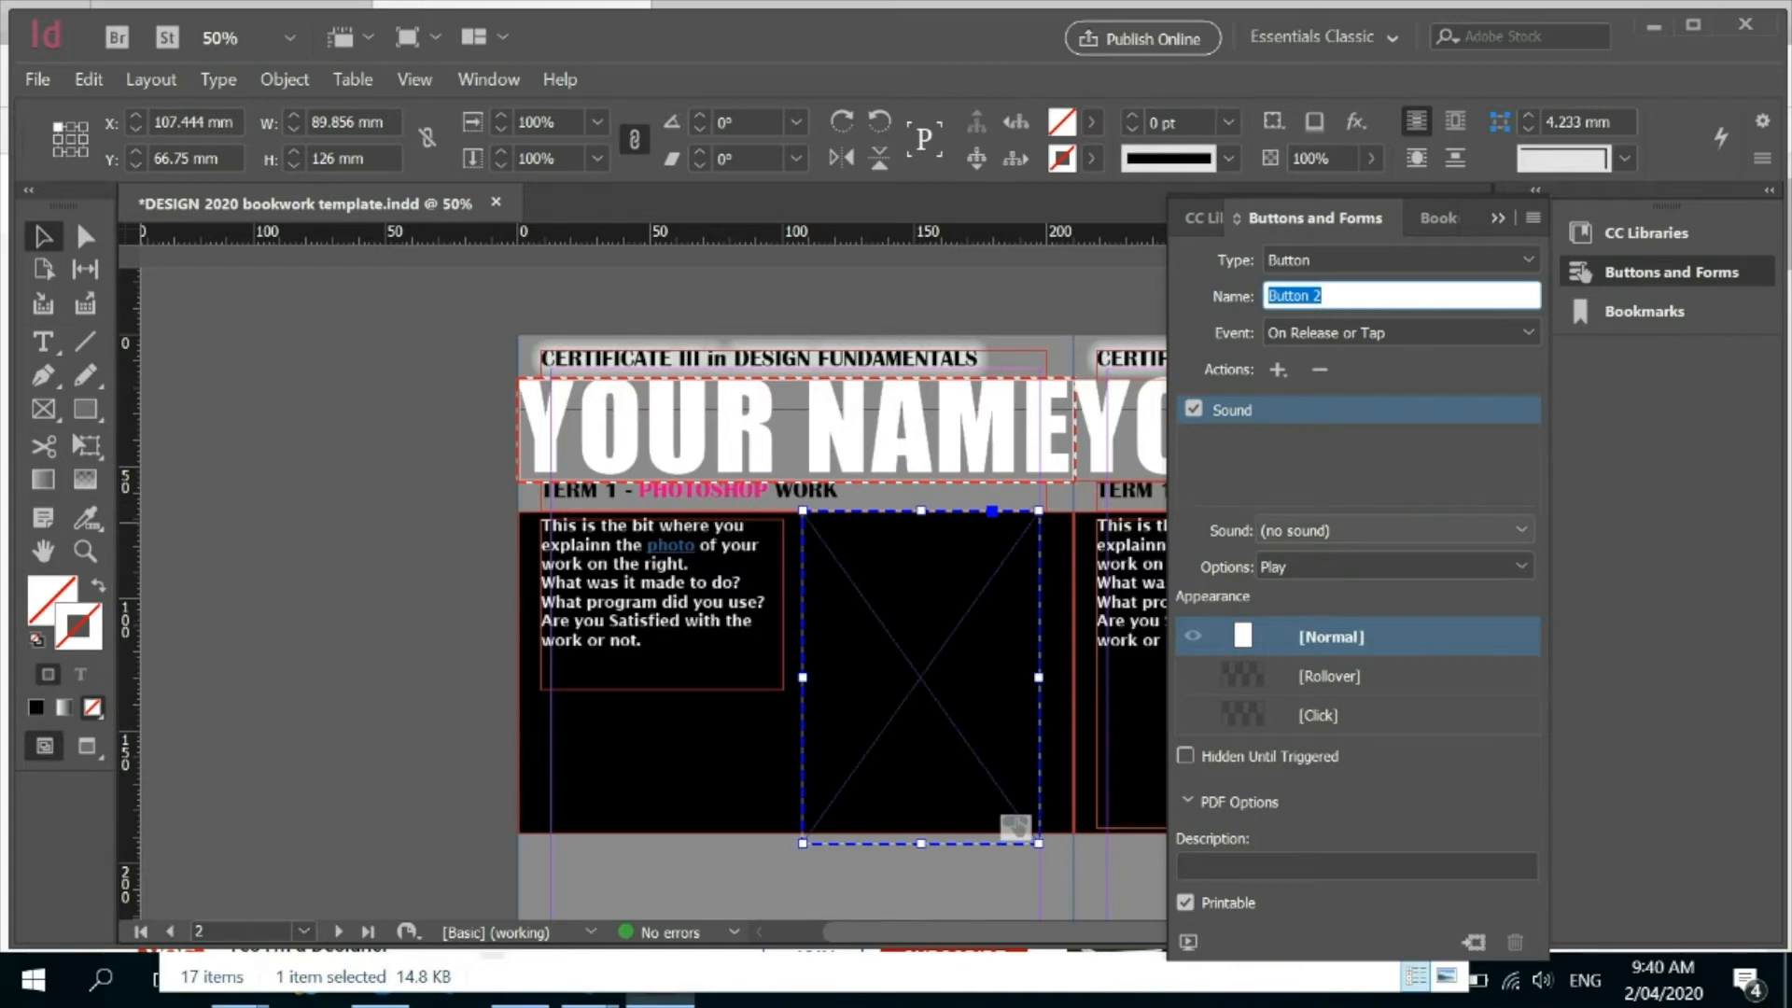
click(1318, 530)
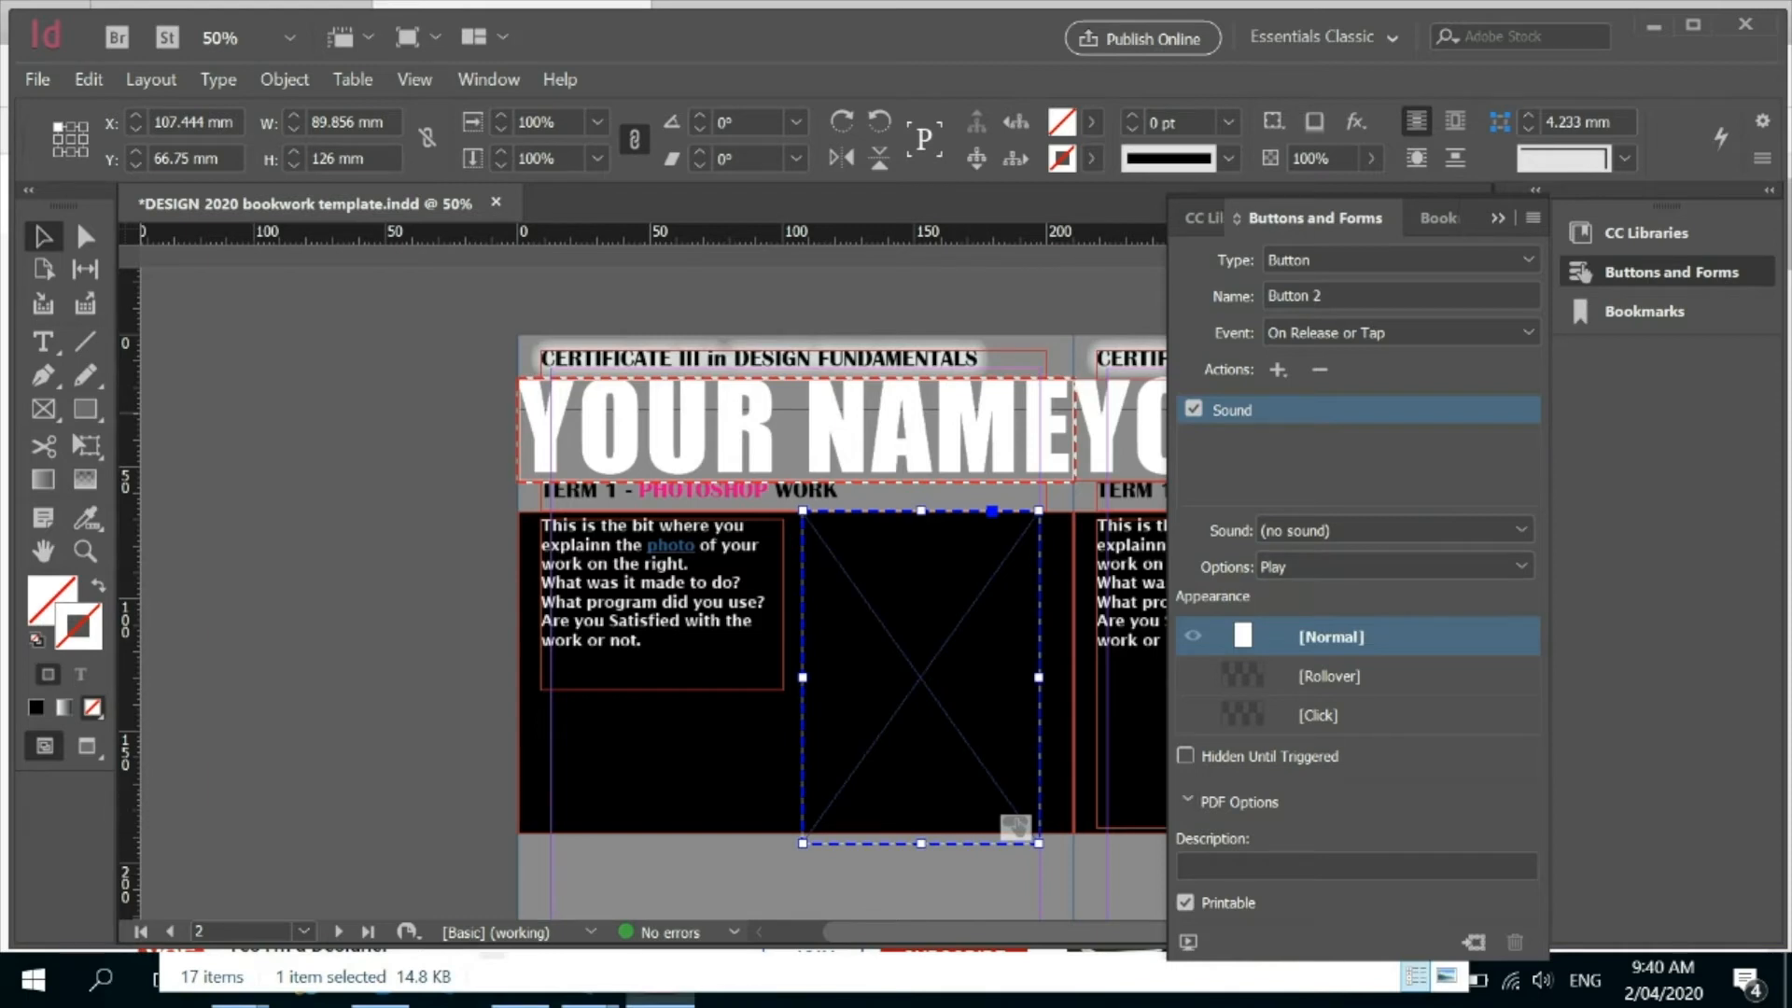
Review the button's available actions and sound playback options, and switch off its Sound action.
click(1277, 370)
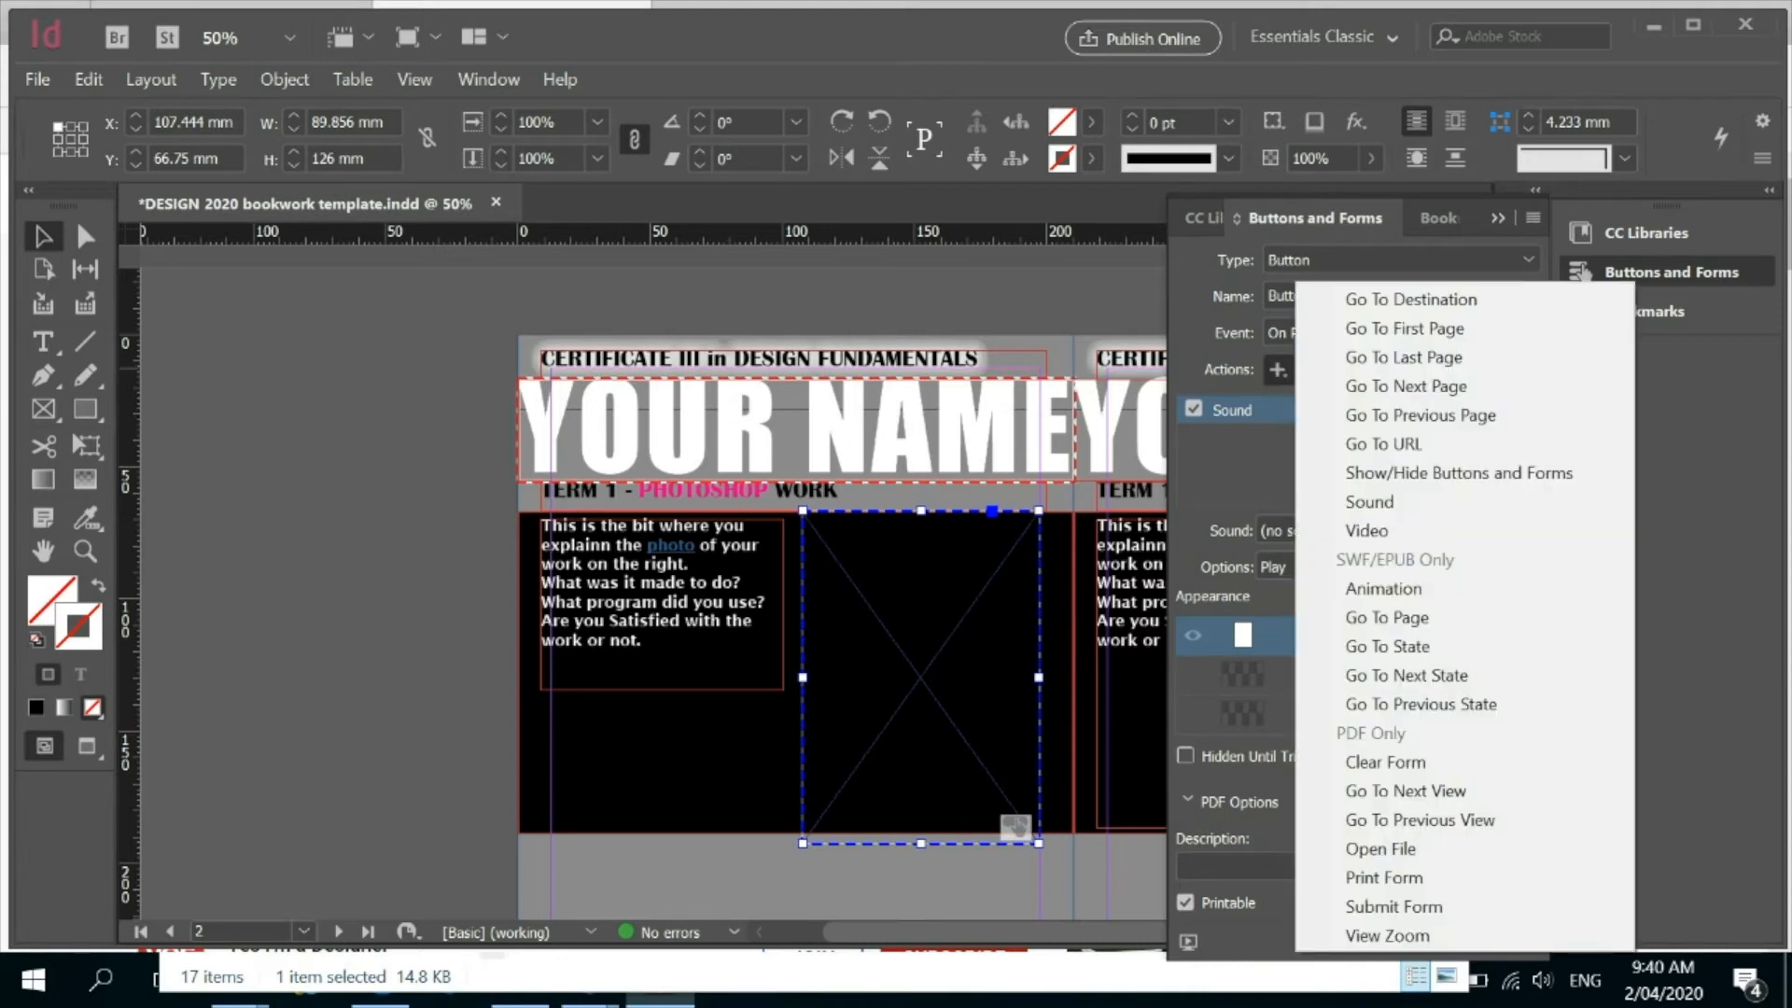
click(1277, 369)
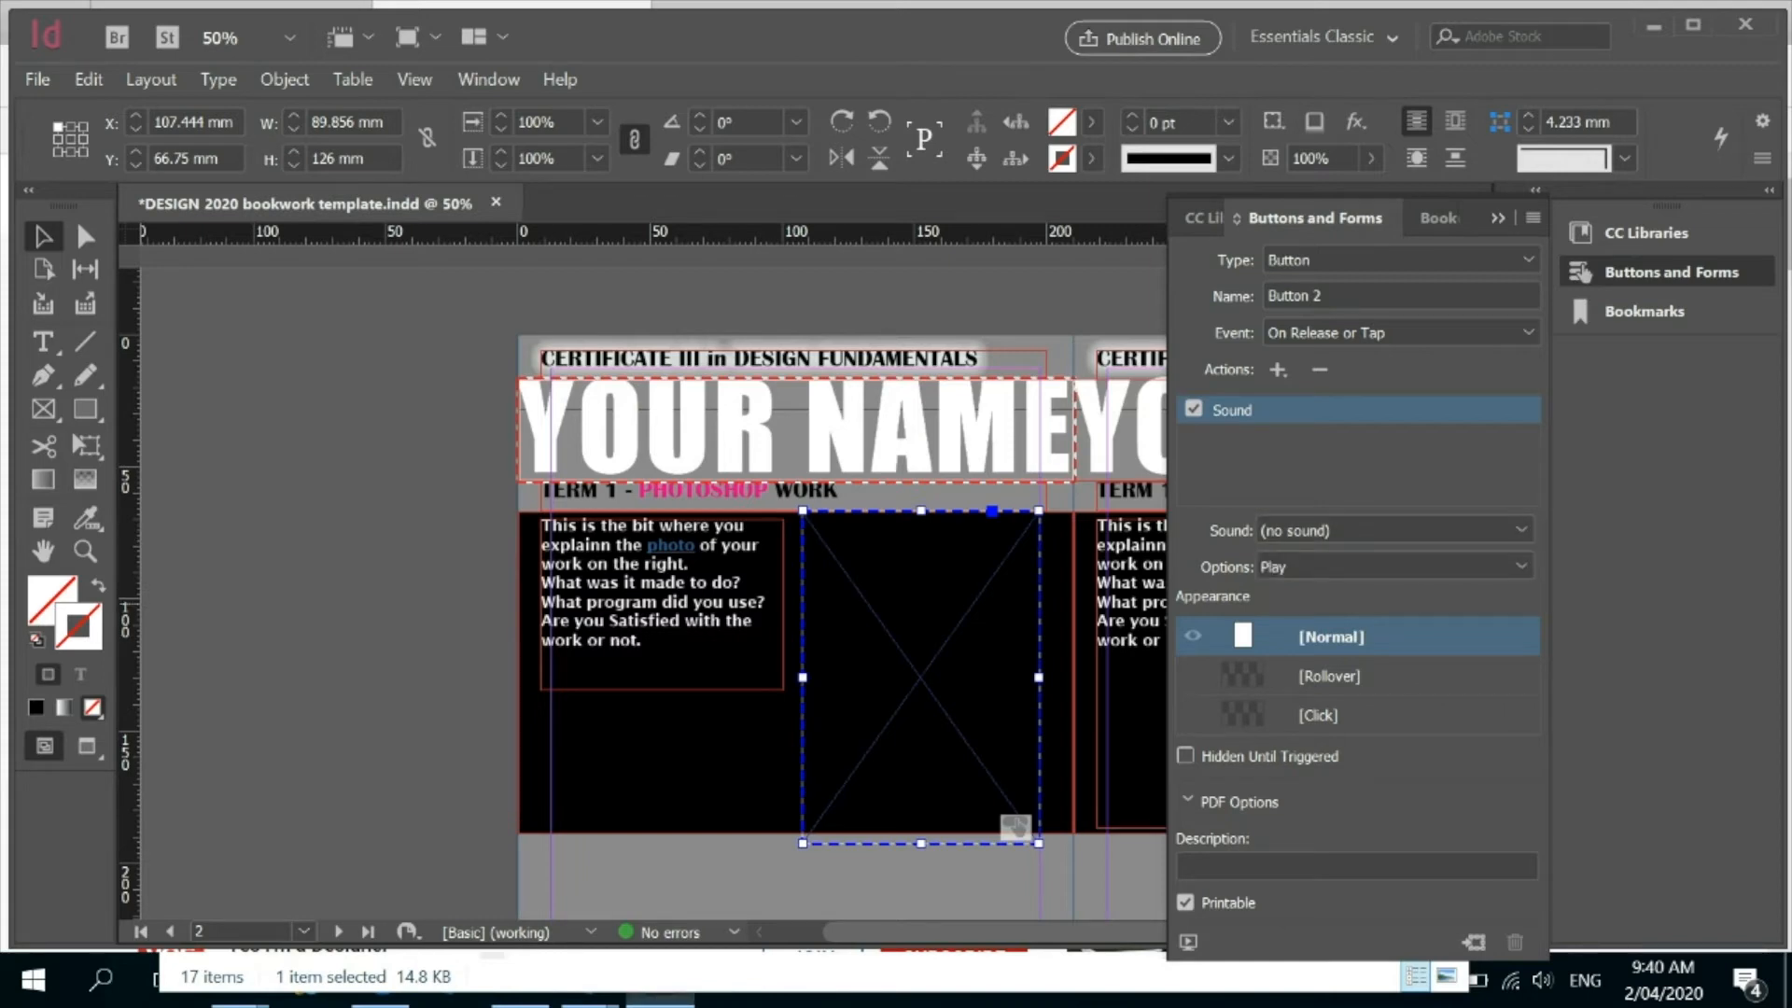
click(1390, 567)
click(1390, 566)
click(1193, 408)
click(1497, 219)
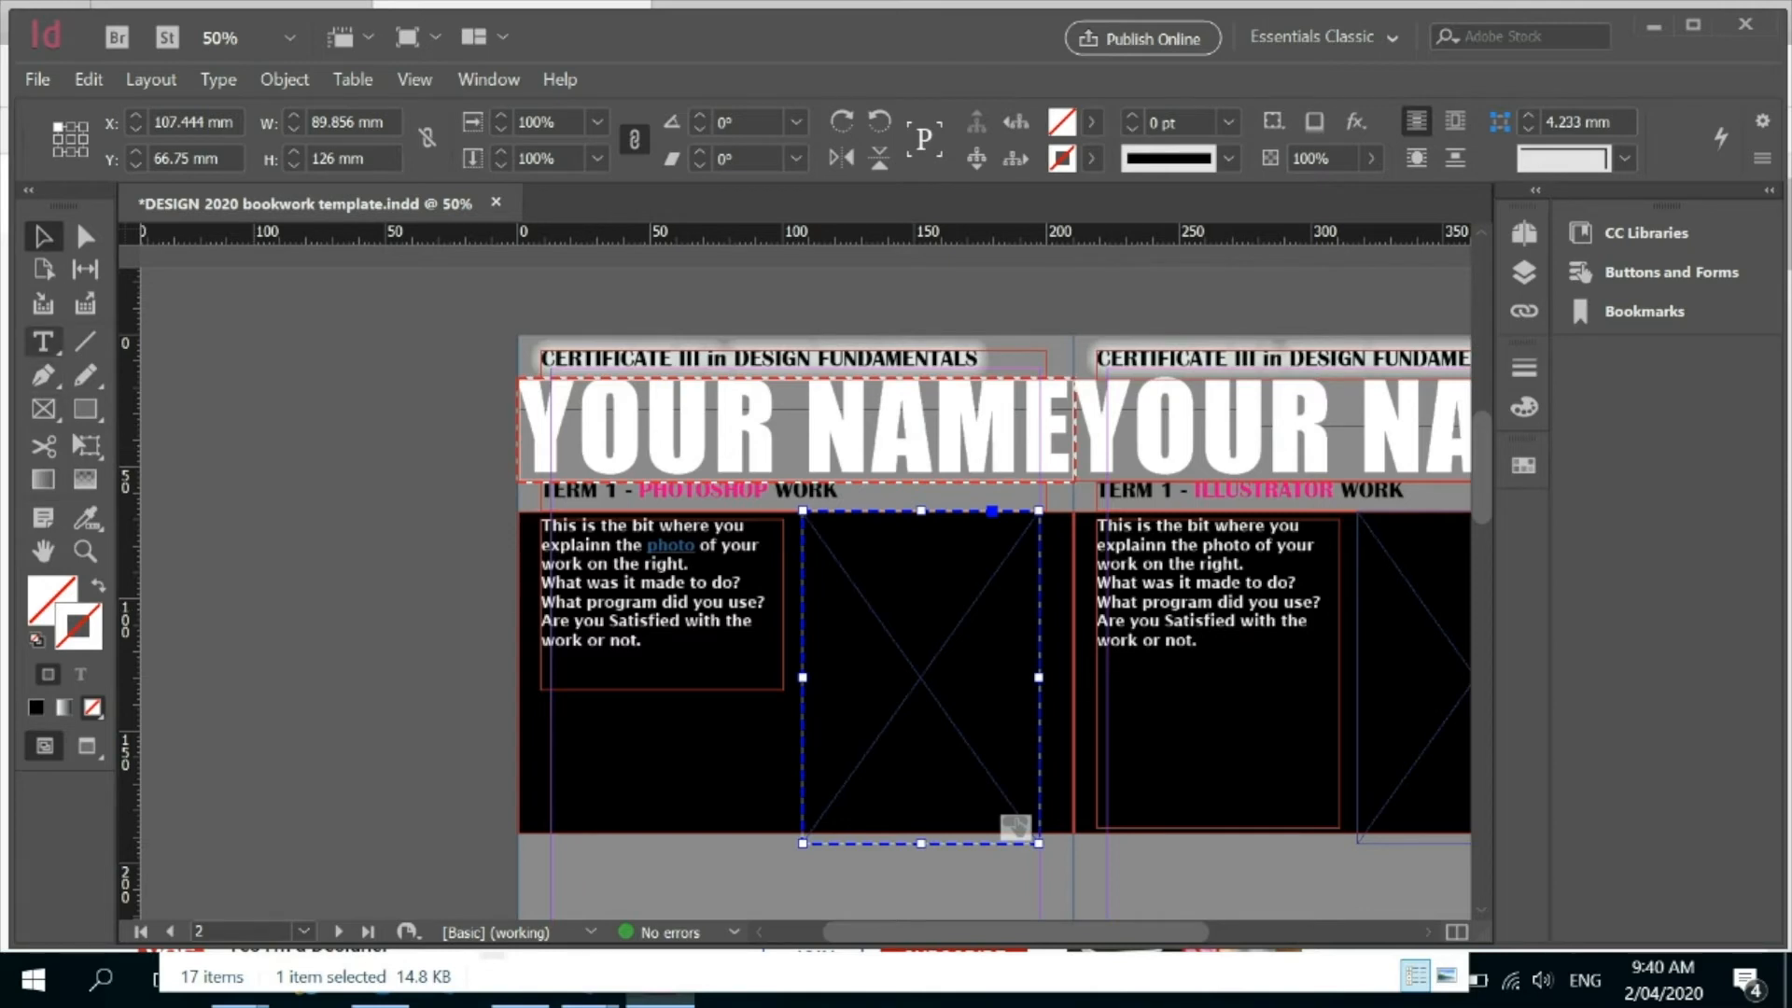
Draw a text frame about 71 × 44 mm below the Photoshop description and convert it to a check box showing its Normal Off state.
click(43, 342)
drag(552, 717, 737, 830)
click(488, 80)
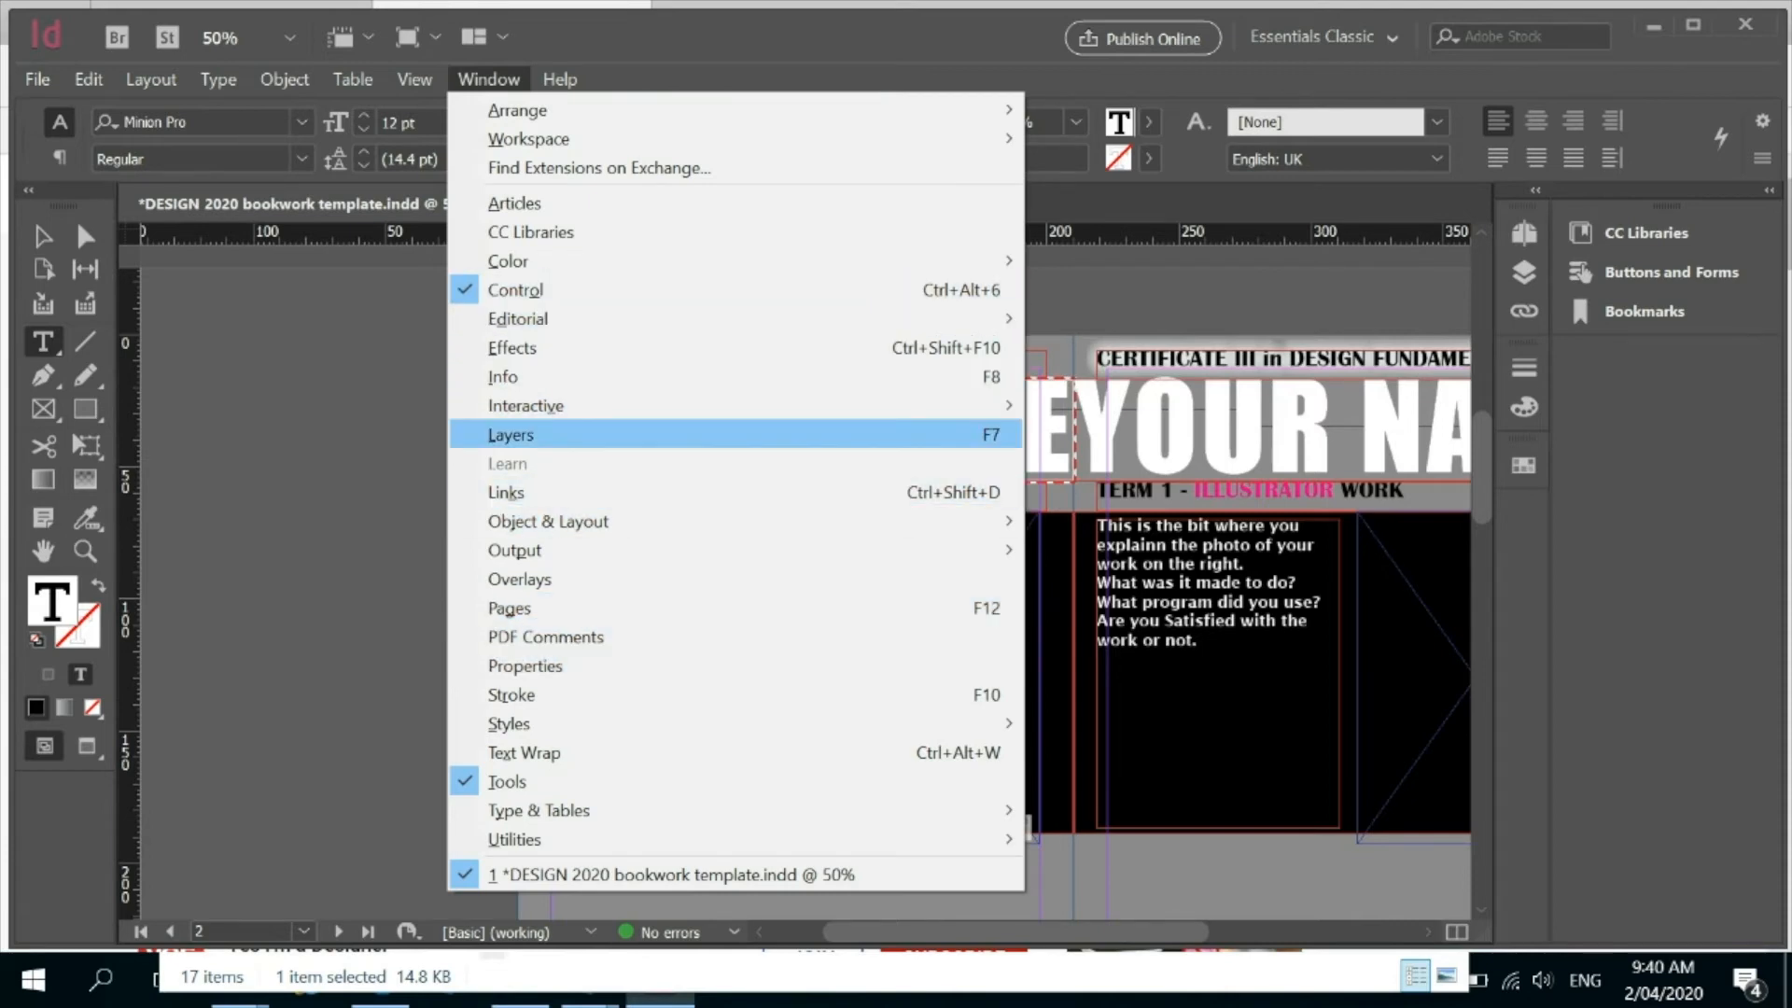
mouse_move(525, 405)
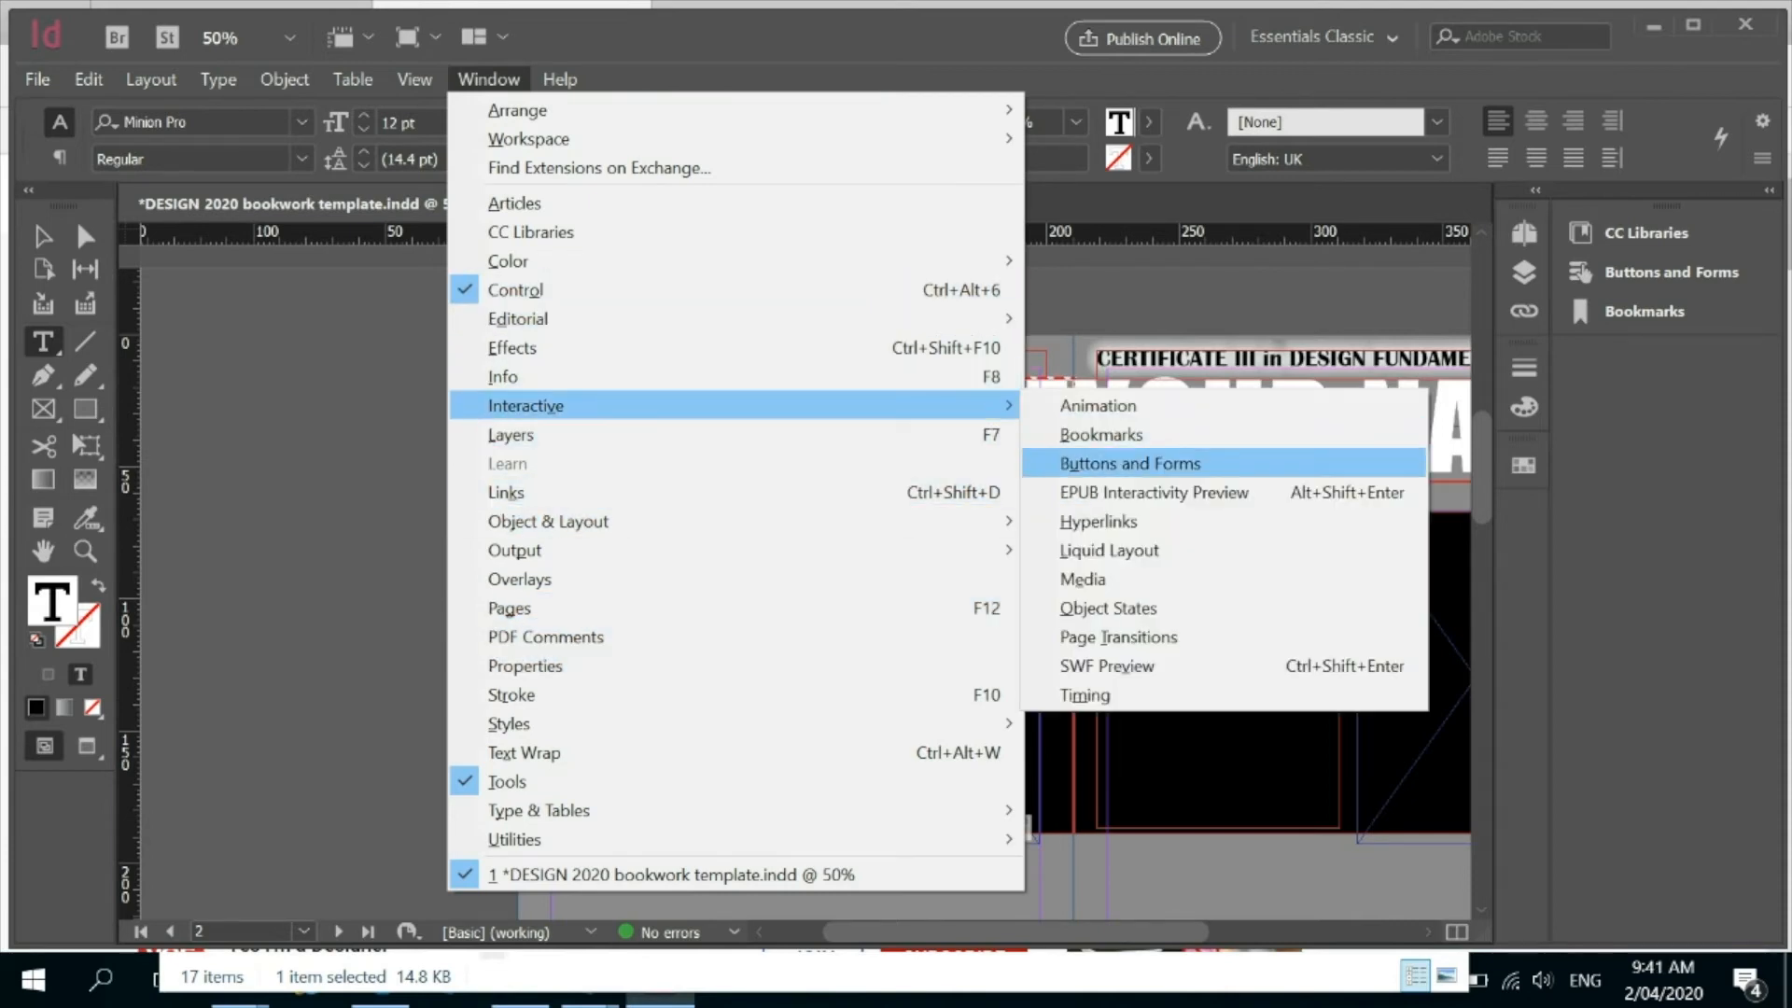
click(1129, 464)
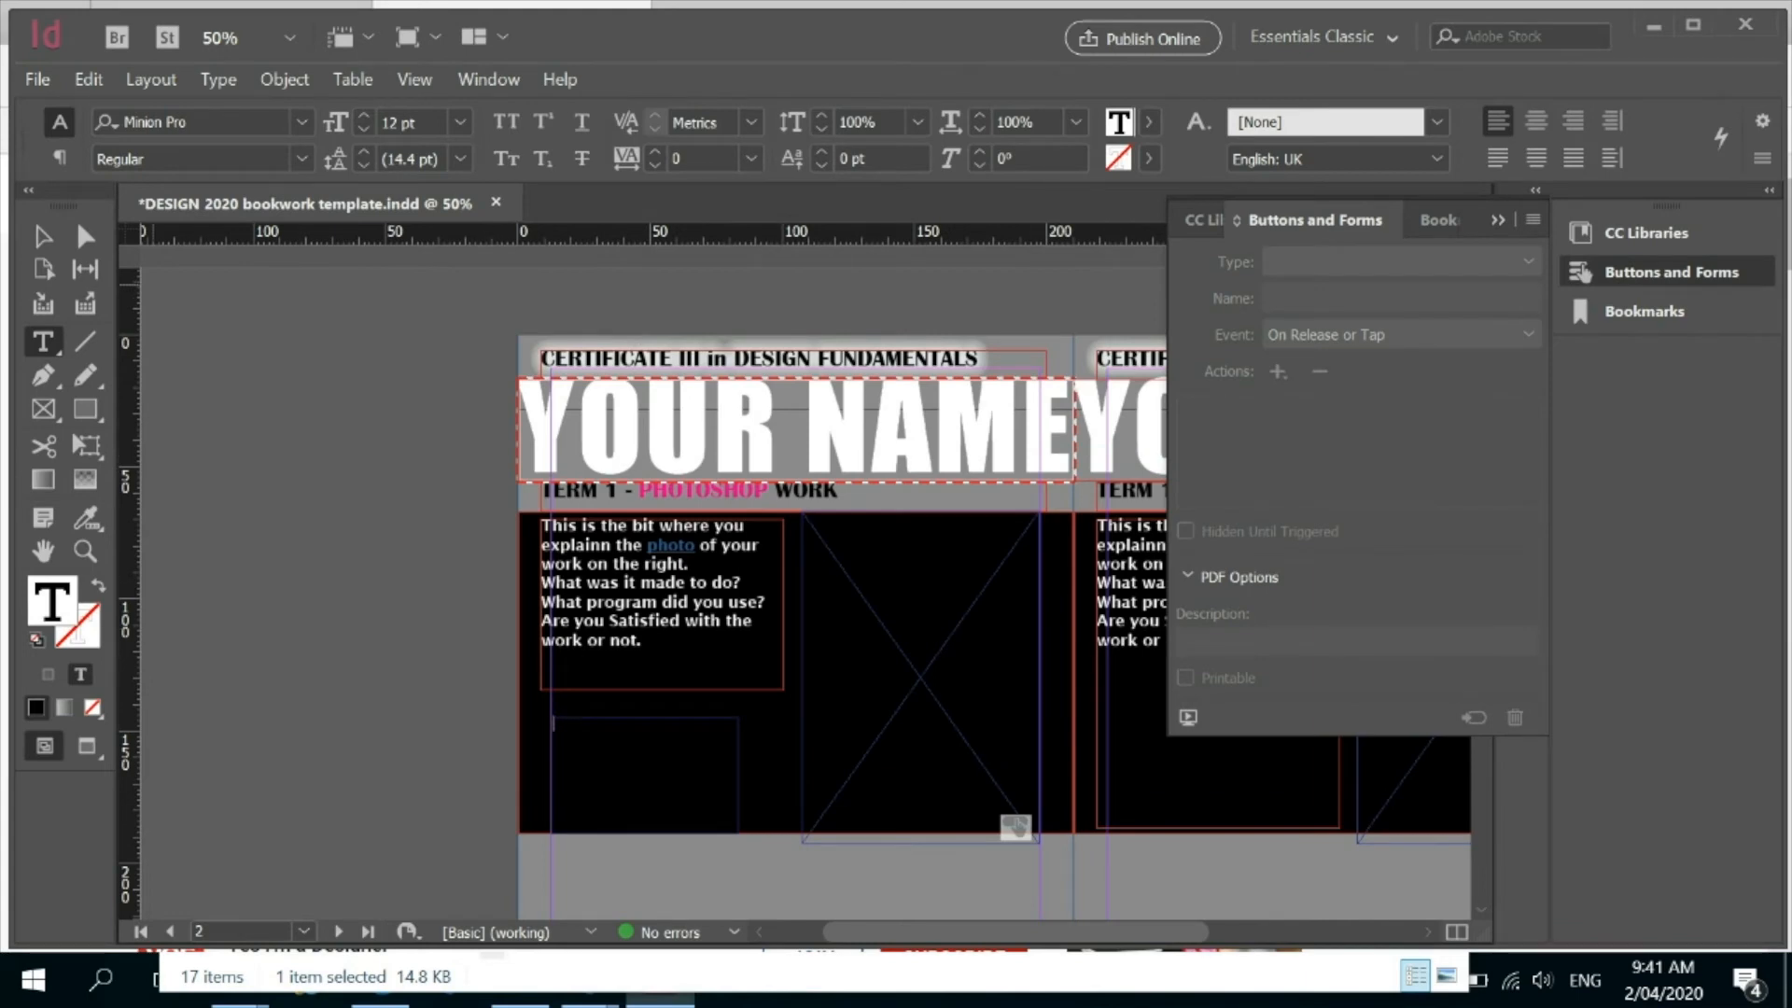
key(Escape)
click(1400, 261)
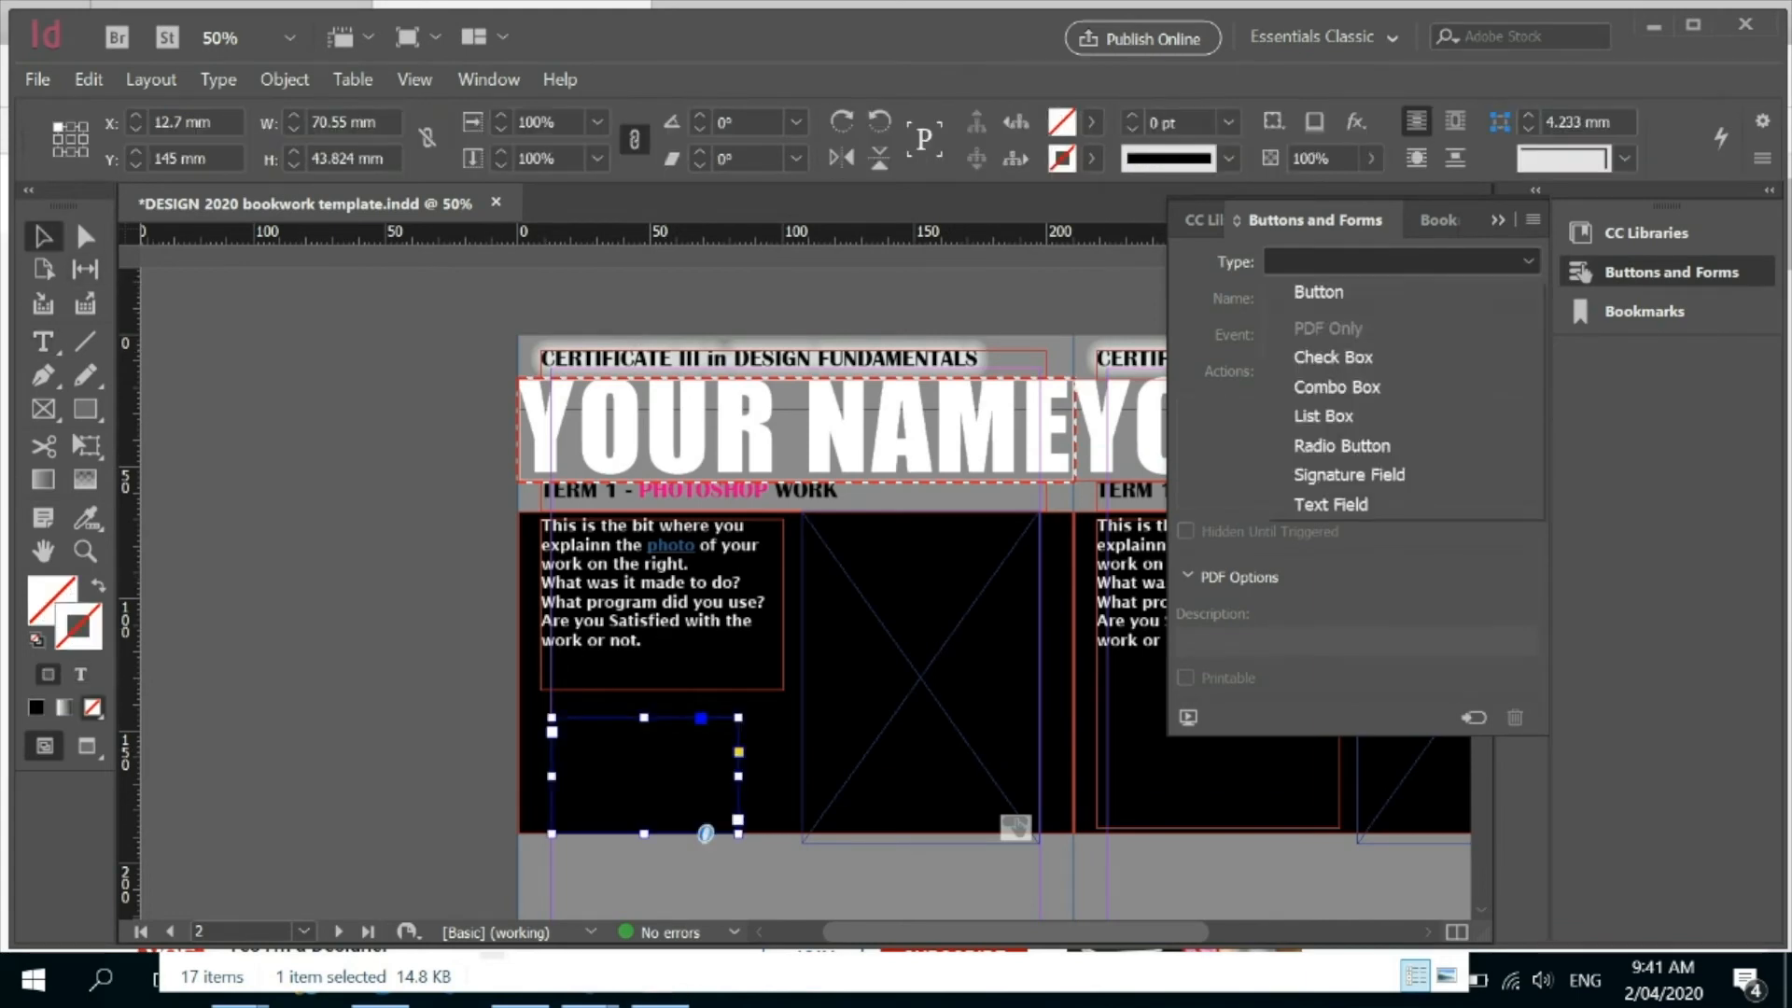
click(1334, 357)
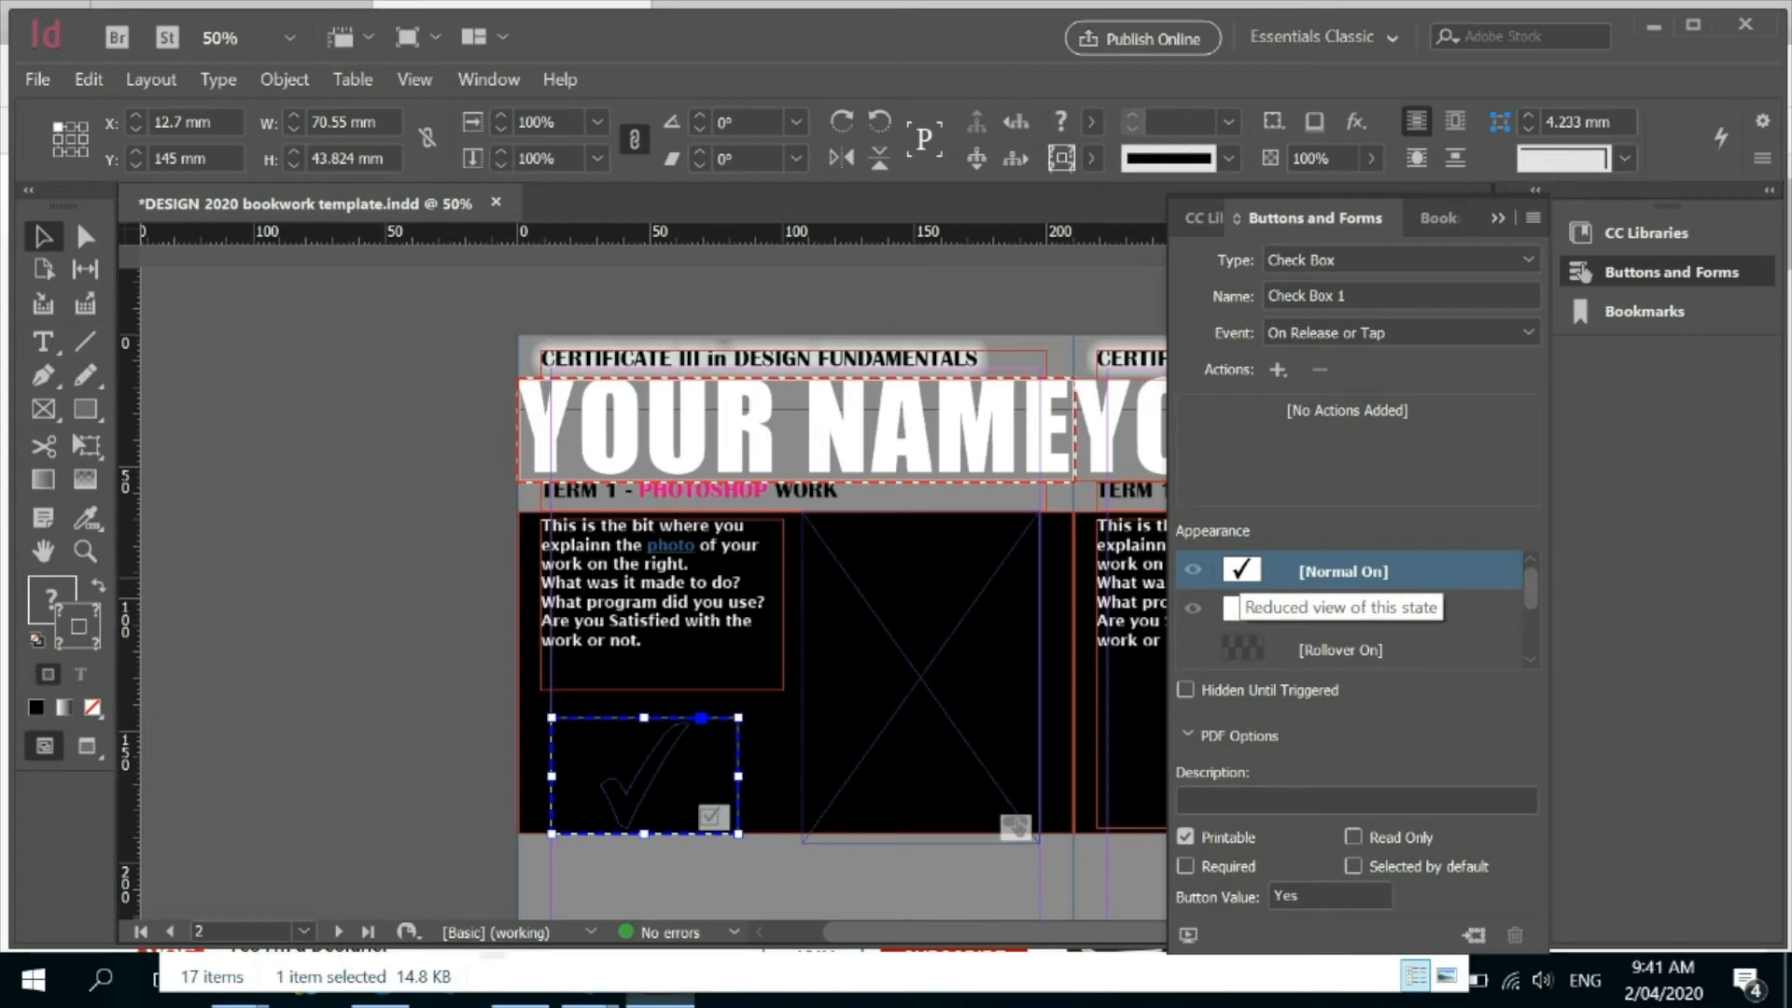
click(1241, 609)
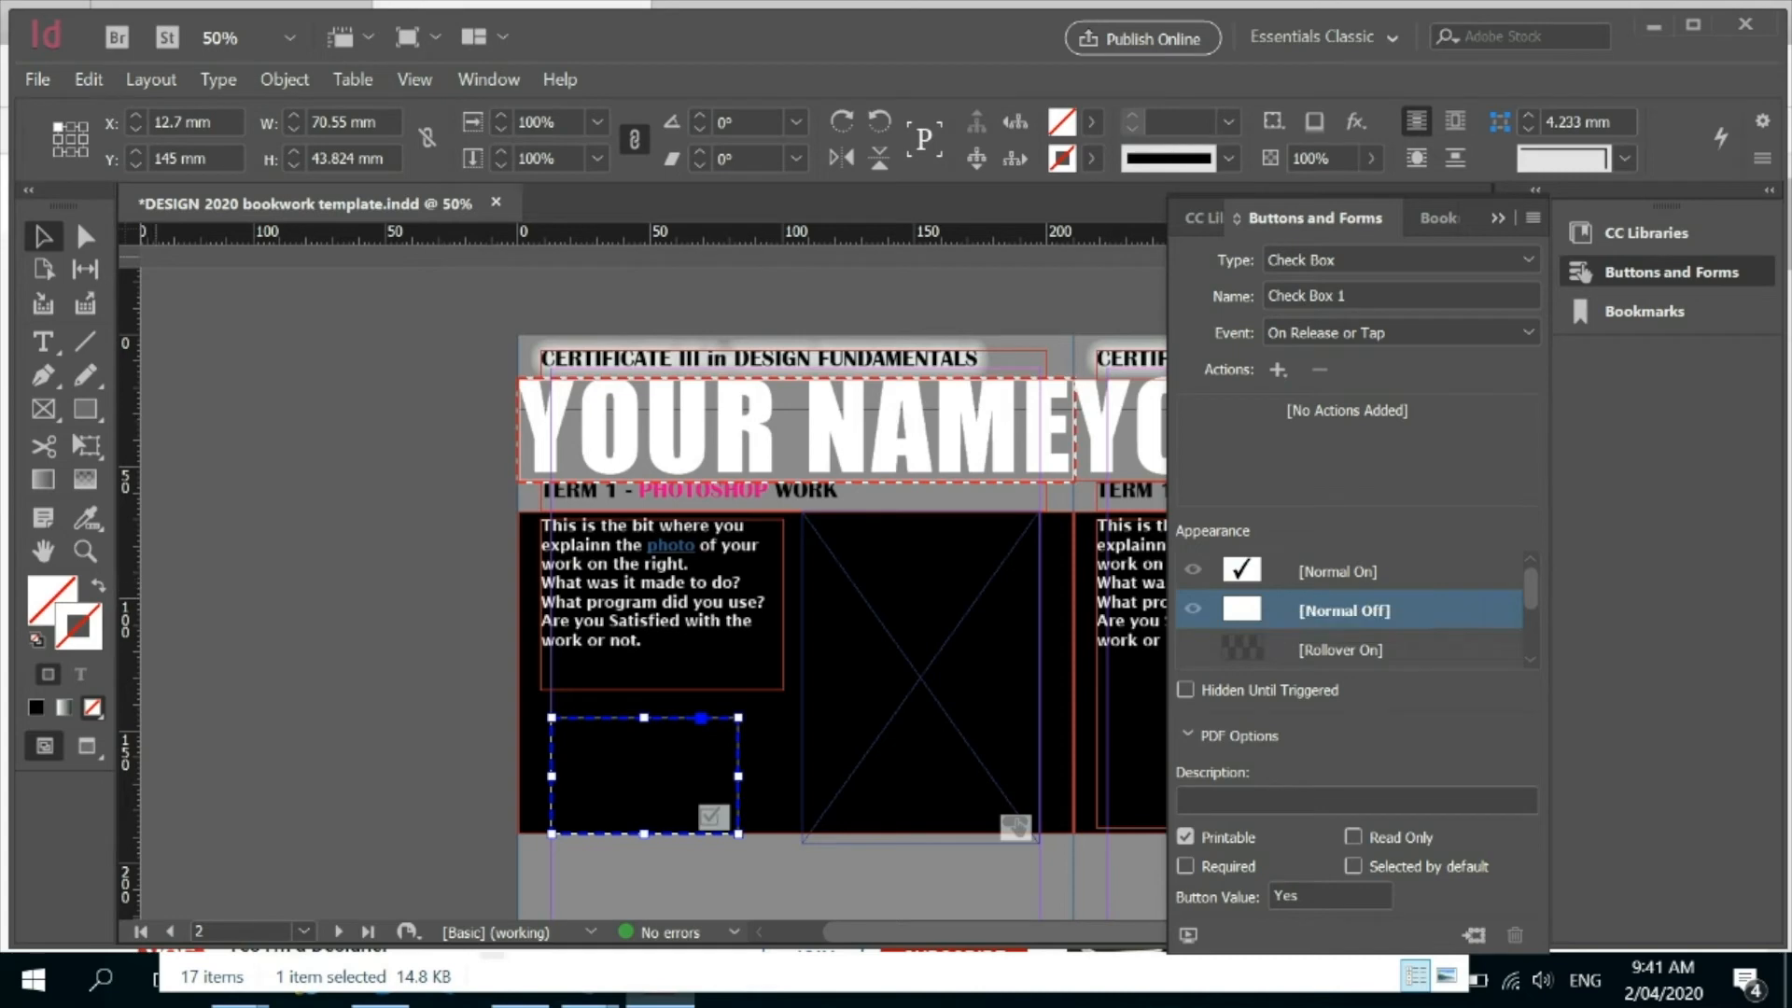
Give the check box frame below the Photoshop description a 7 pt magenta (C=0 M=100 Y=0 K=0) stroke.
click(302, 392)
click(630, 744)
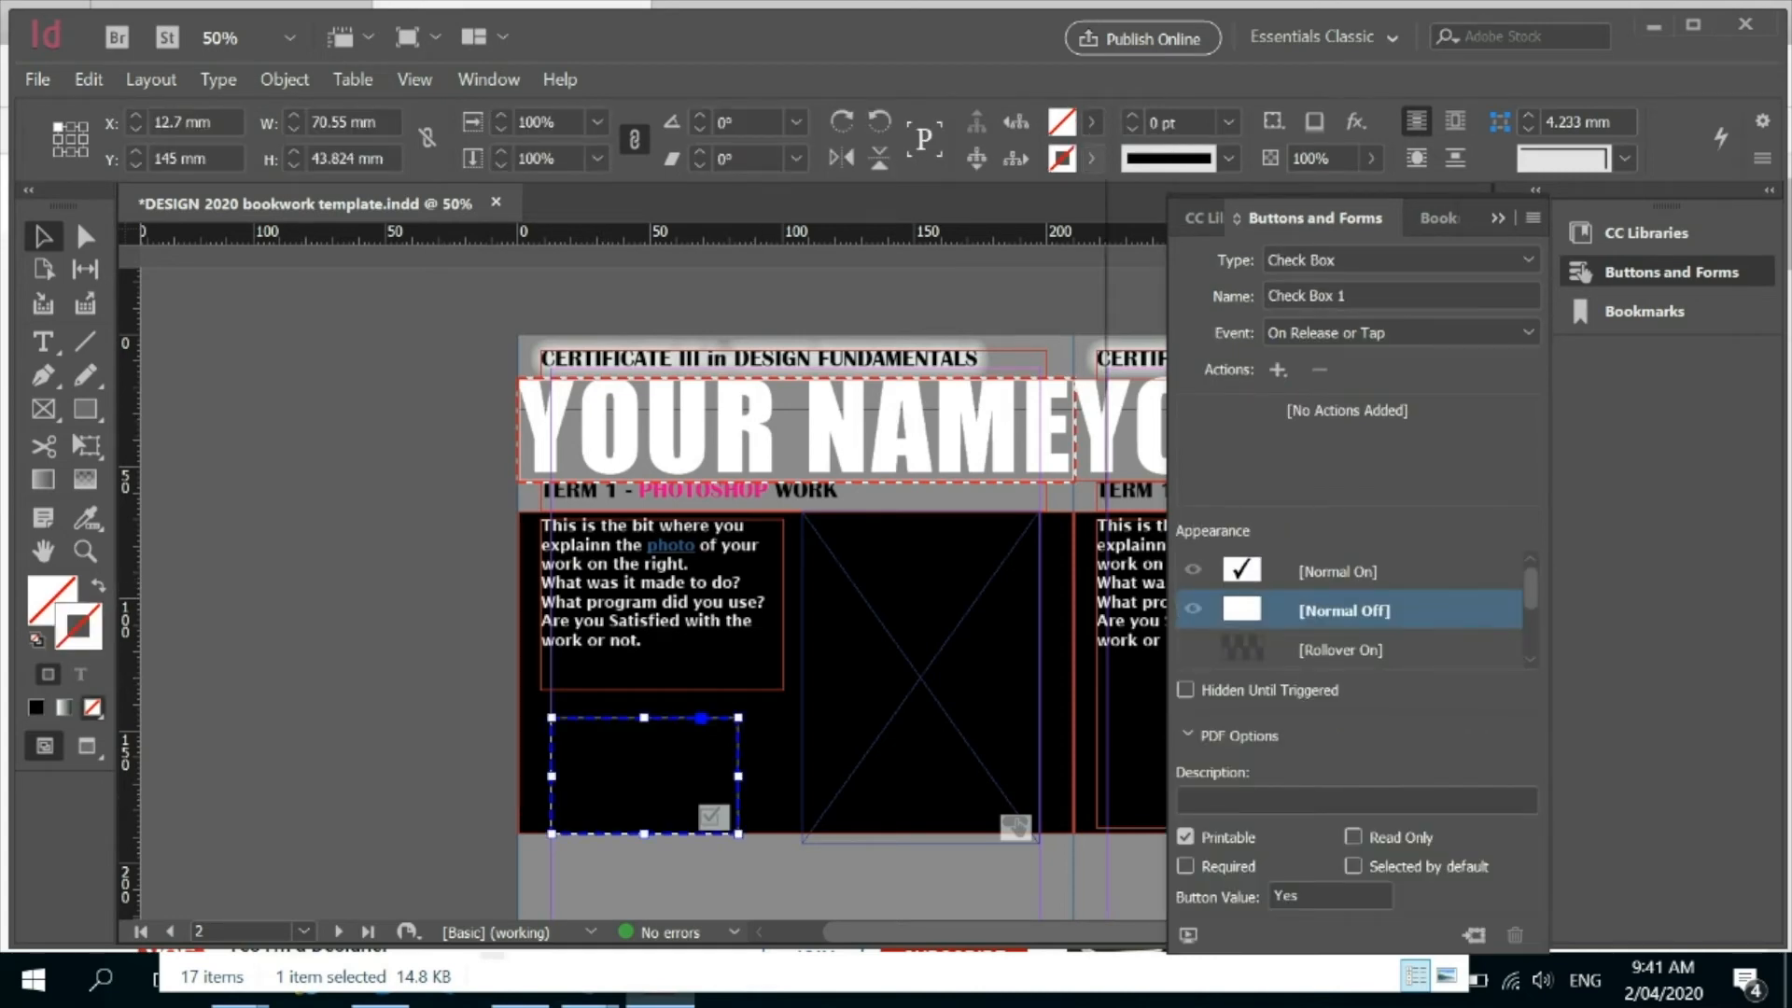
click(1091, 158)
click(898, 398)
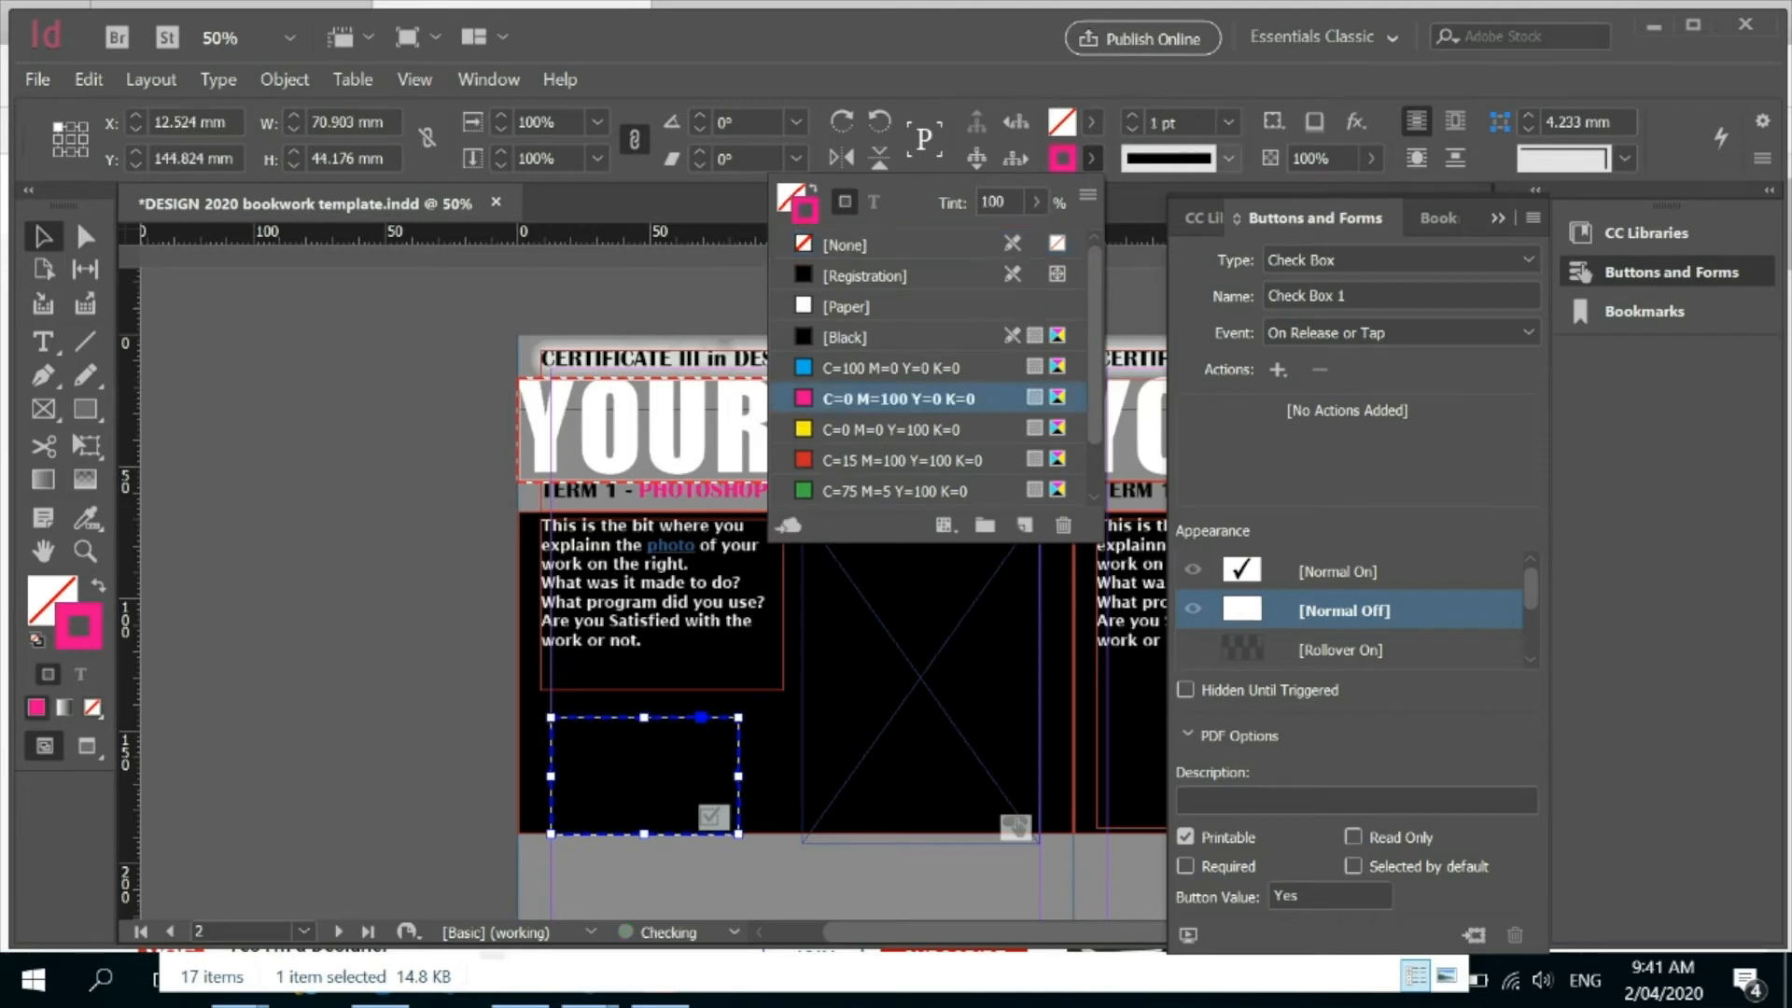
click(1132, 116)
click(1132, 116)
click(1132, 116)
click(1132, 115)
click(1132, 115)
click(1132, 116)
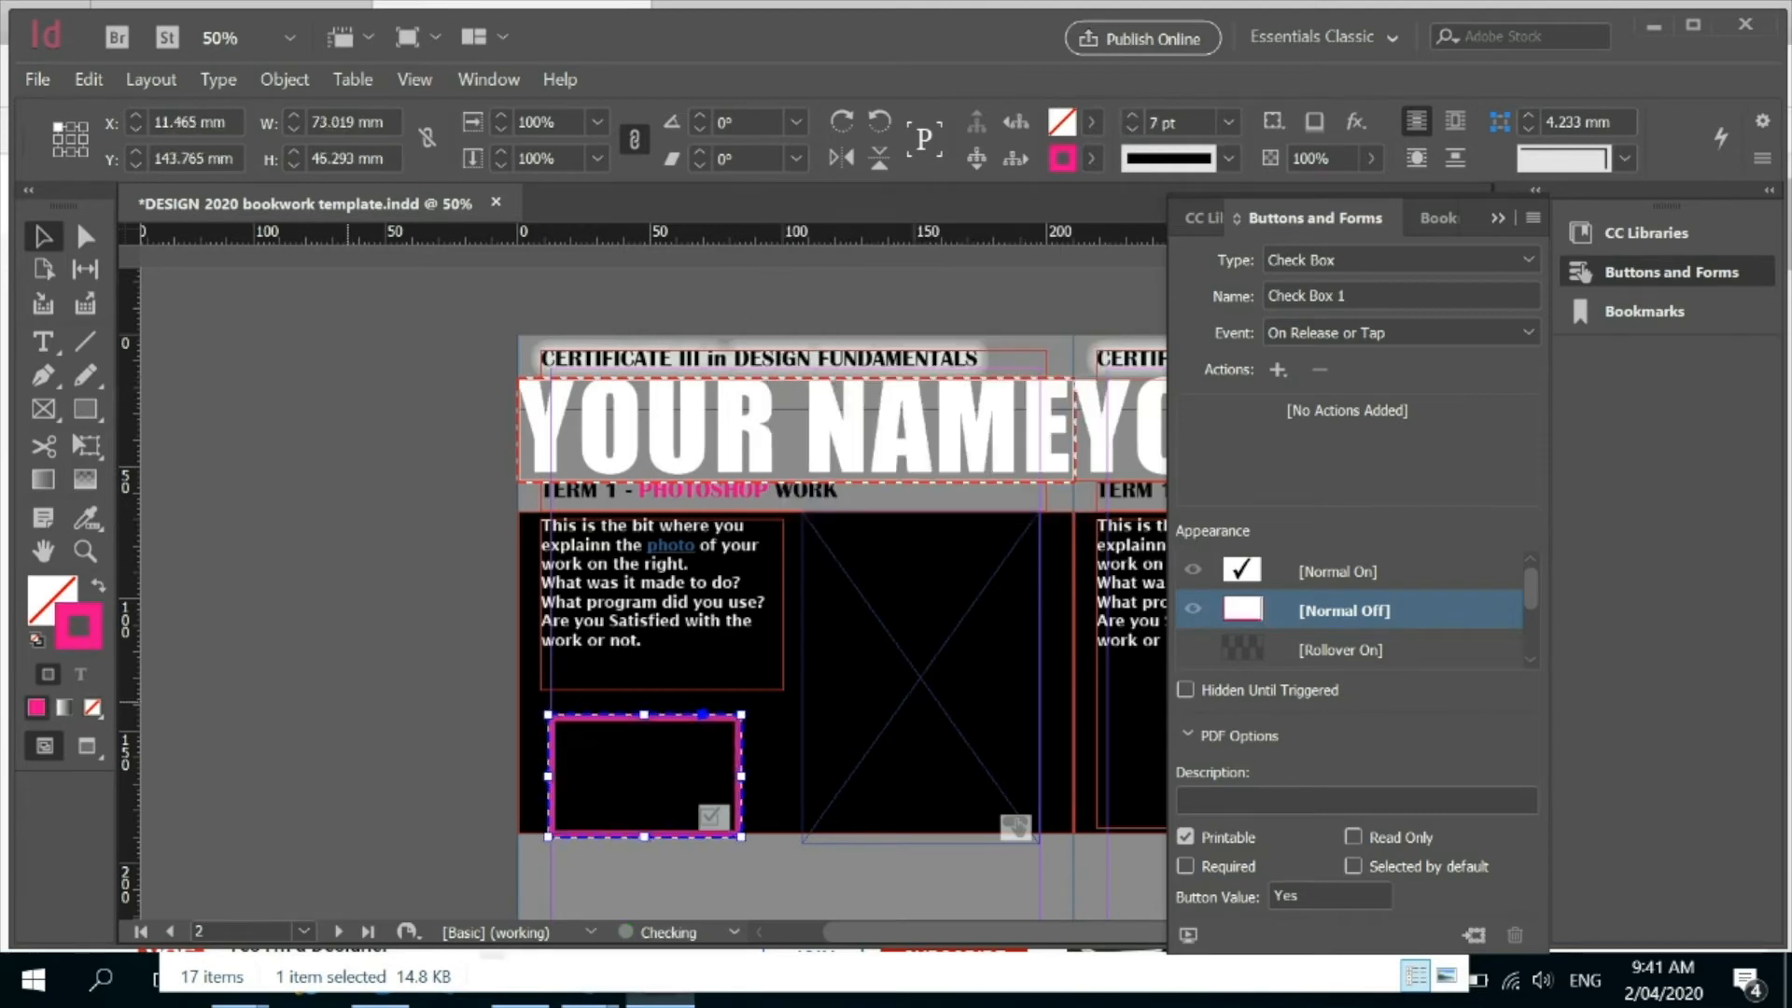
click(346, 704)
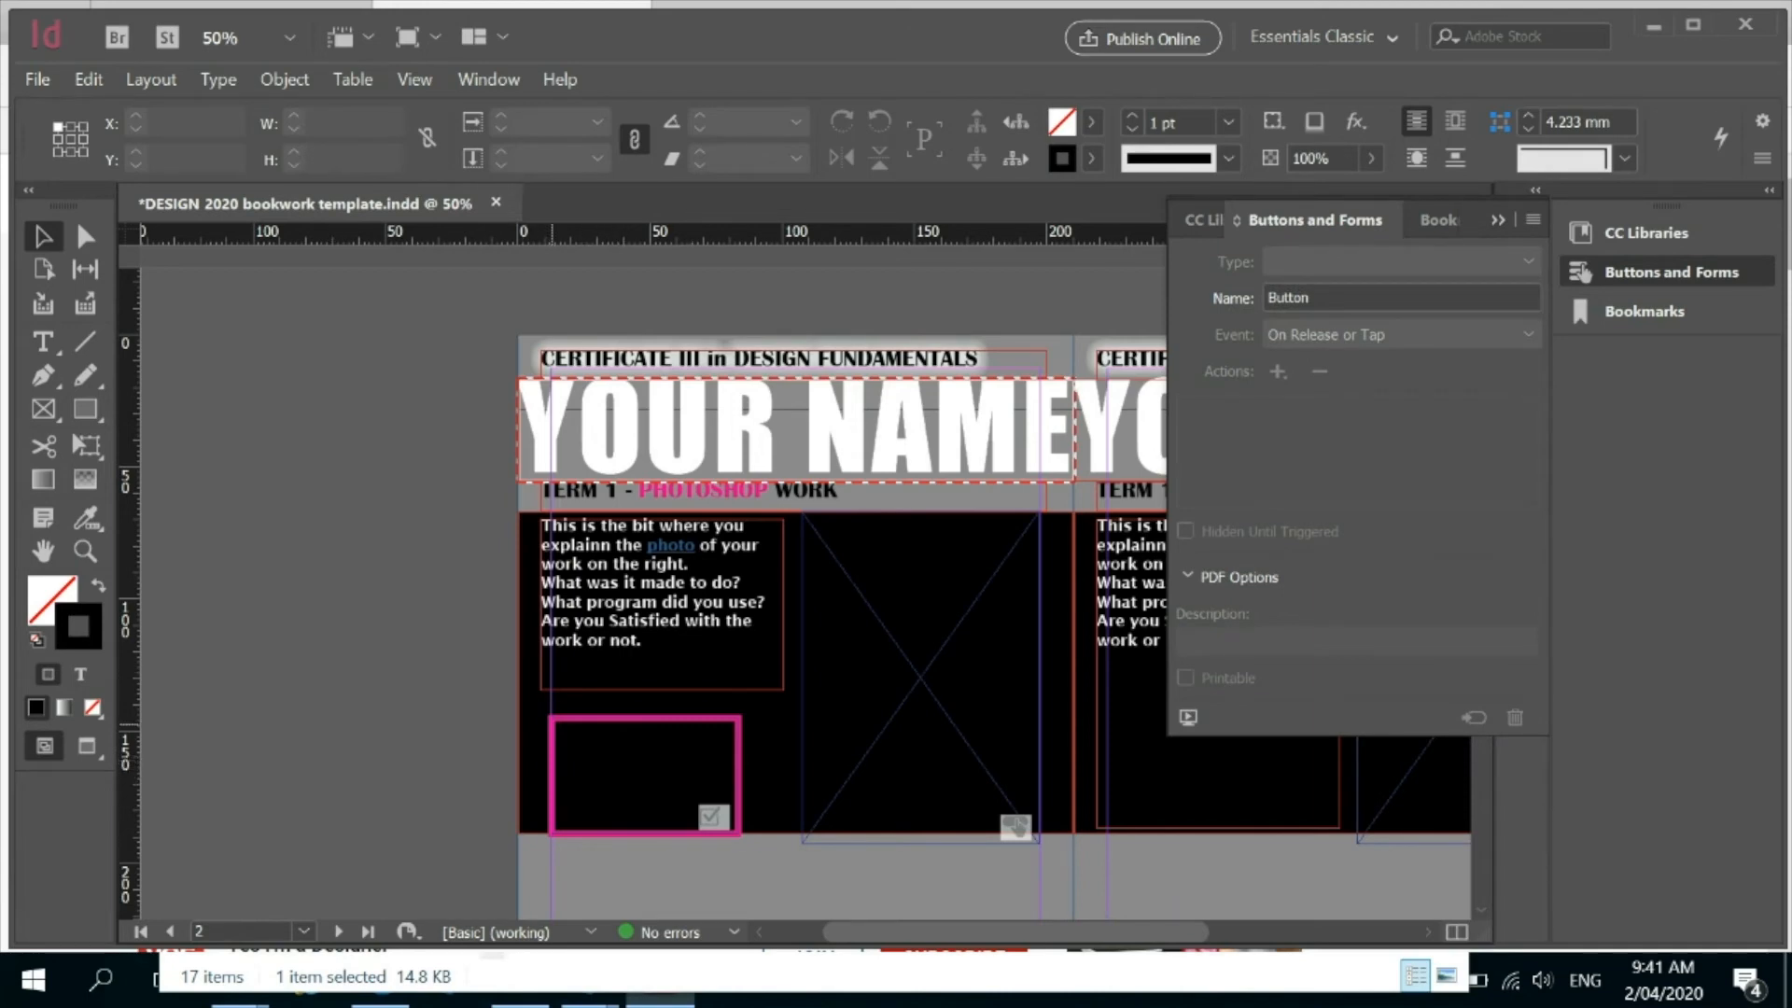
Shrink the magenta check box to about 14 × 15 mm, keeping its lower-right corner in place.
click(549, 725)
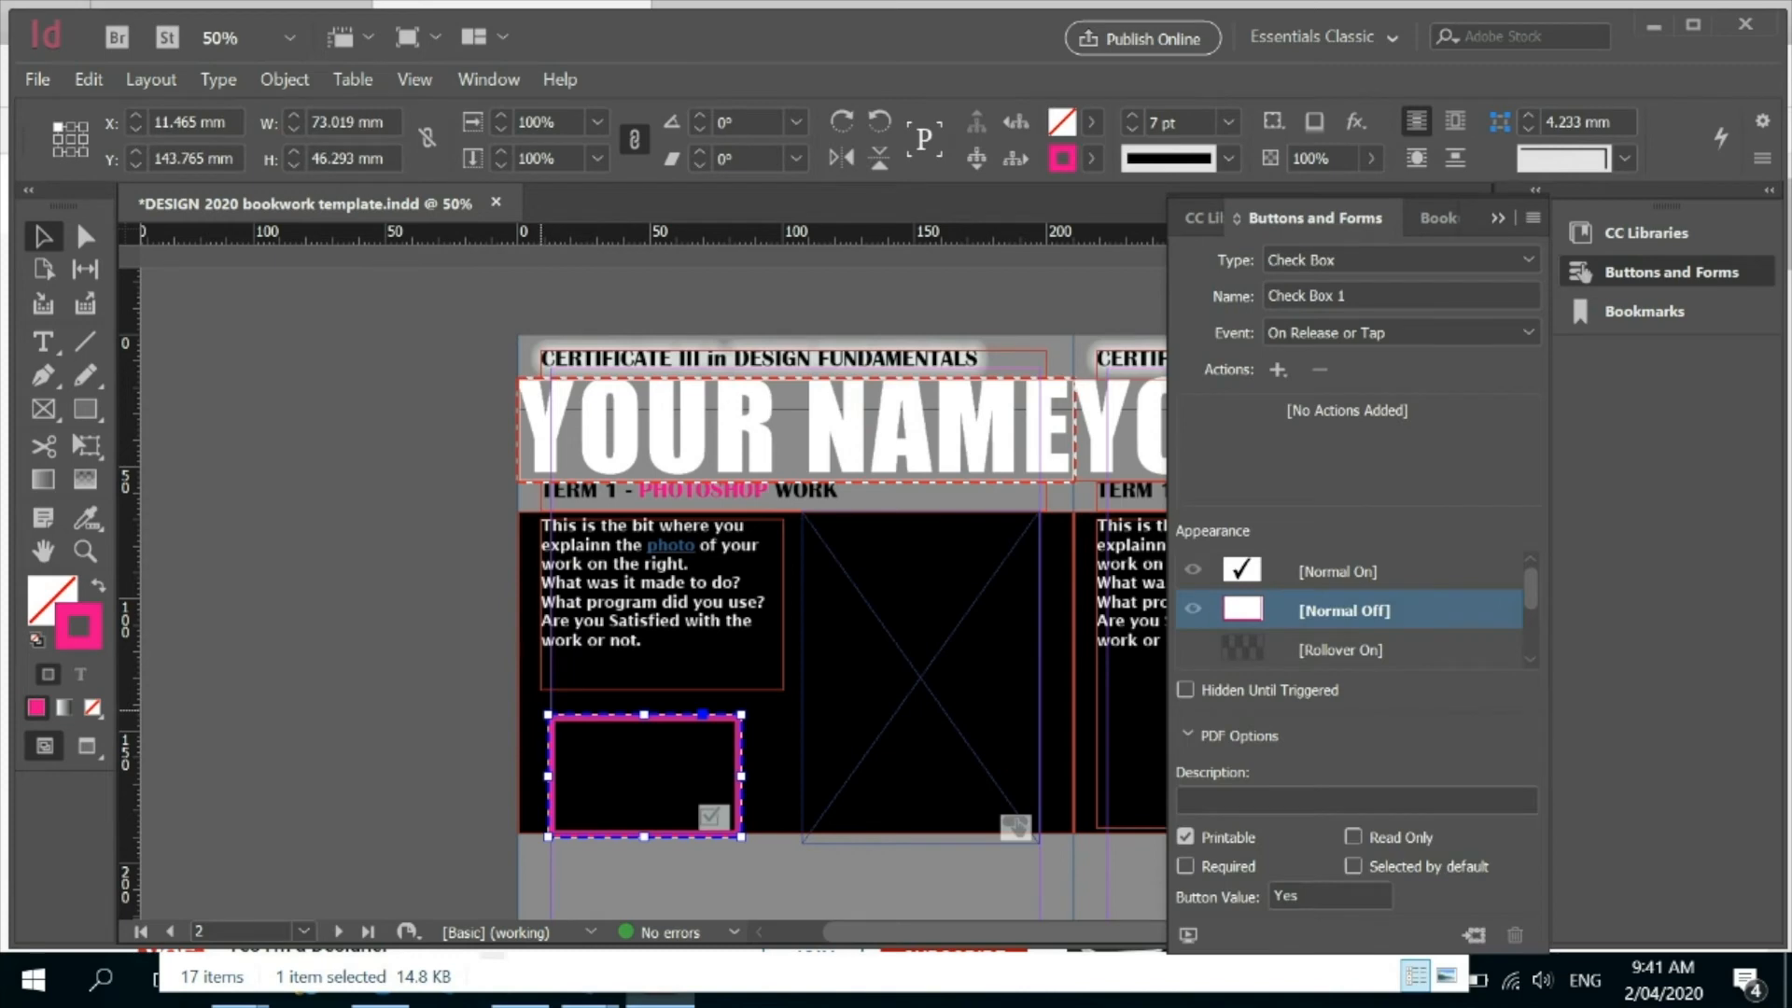
drag(547, 714, 679, 797)
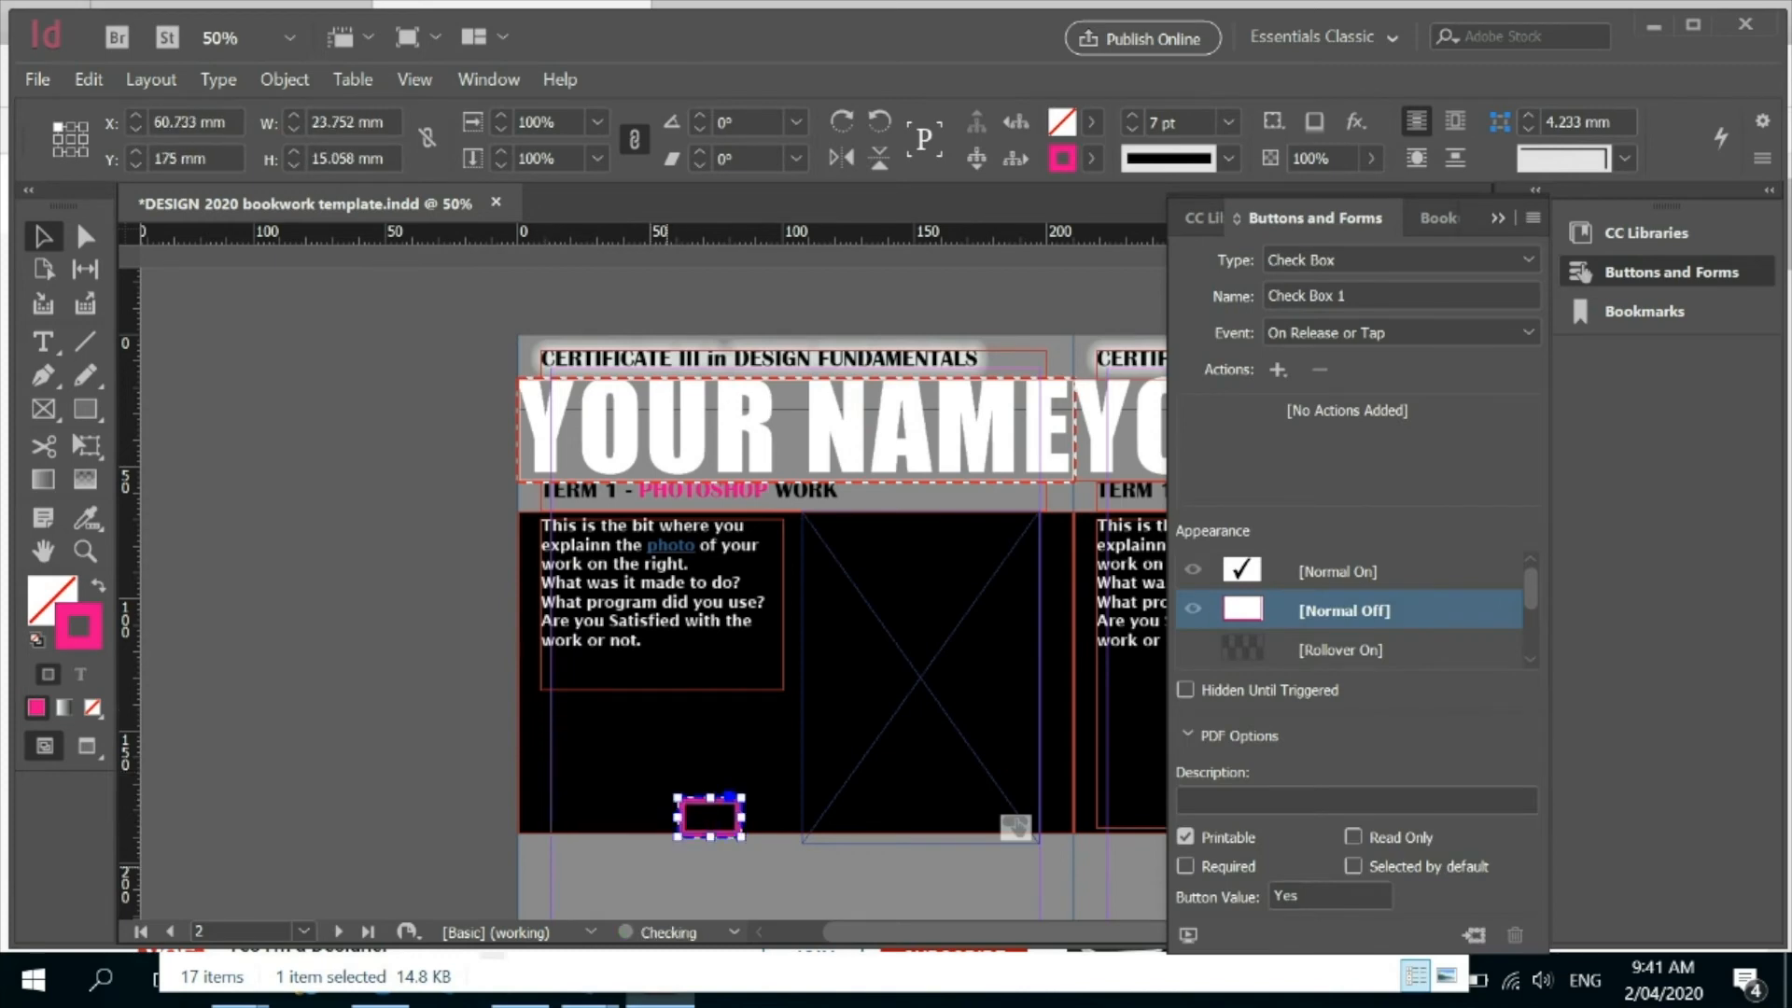
click(720, 824)
click(692, 804)
drag(698, 817, 704, 818)
click(725, 819)
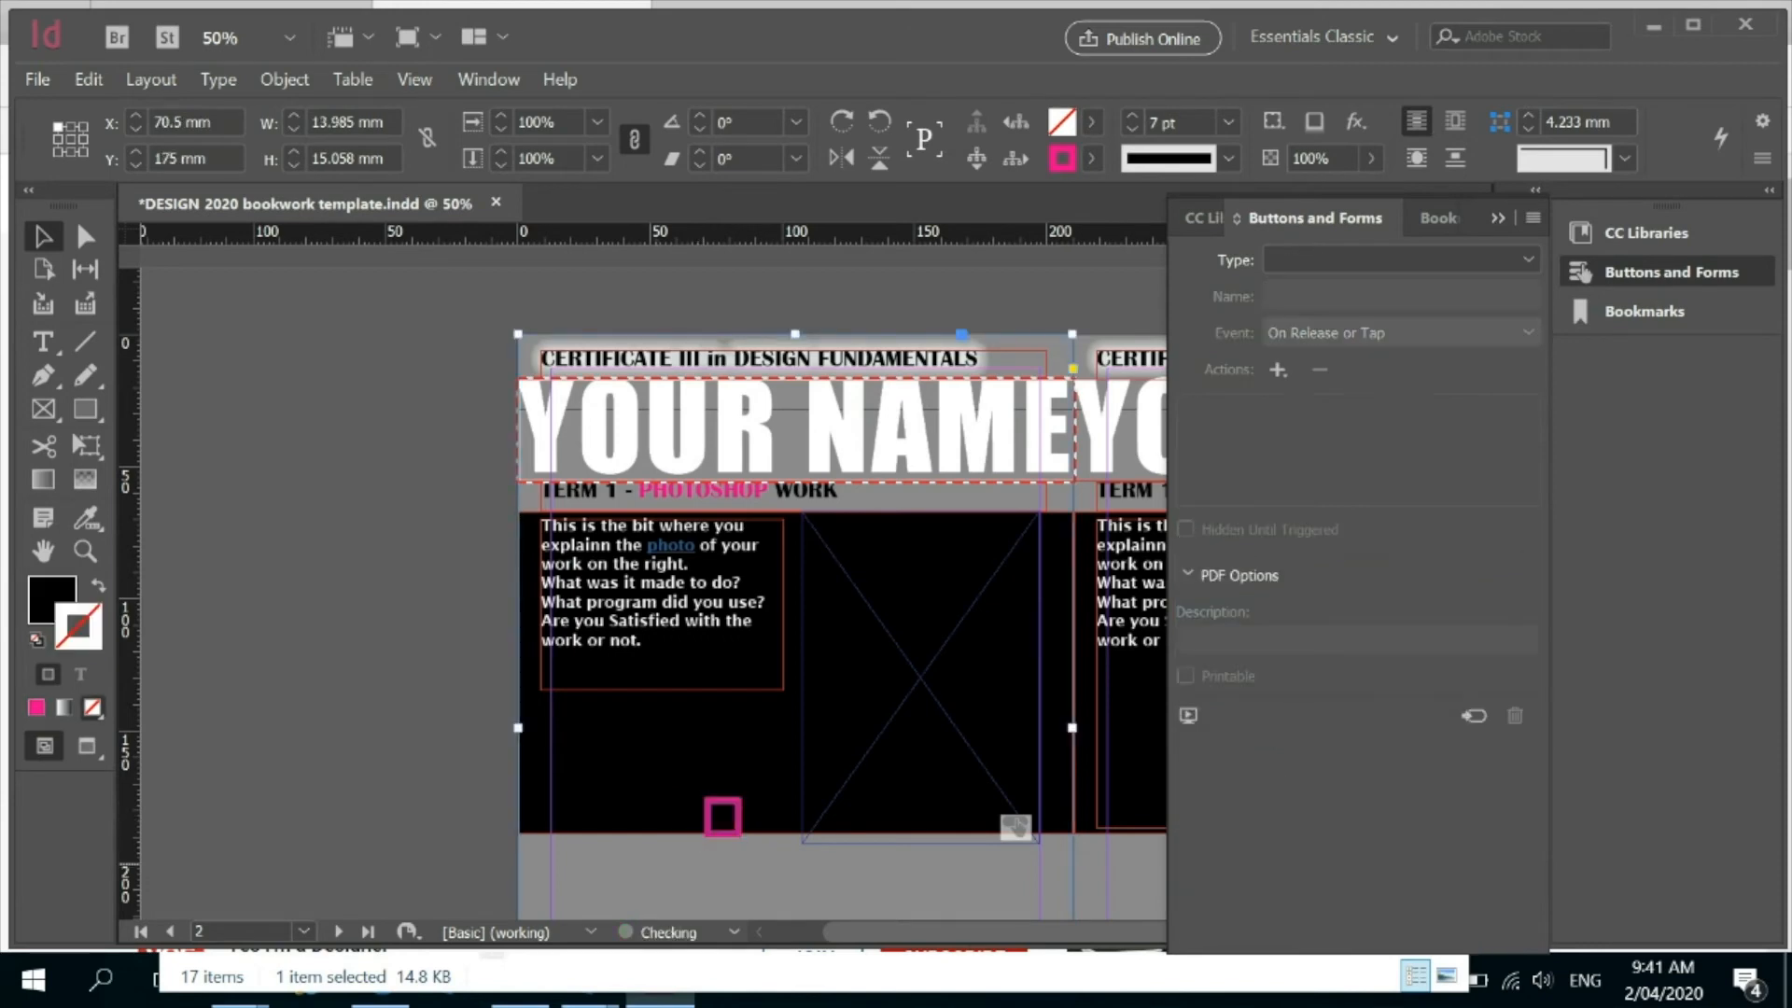
click(722, 801)
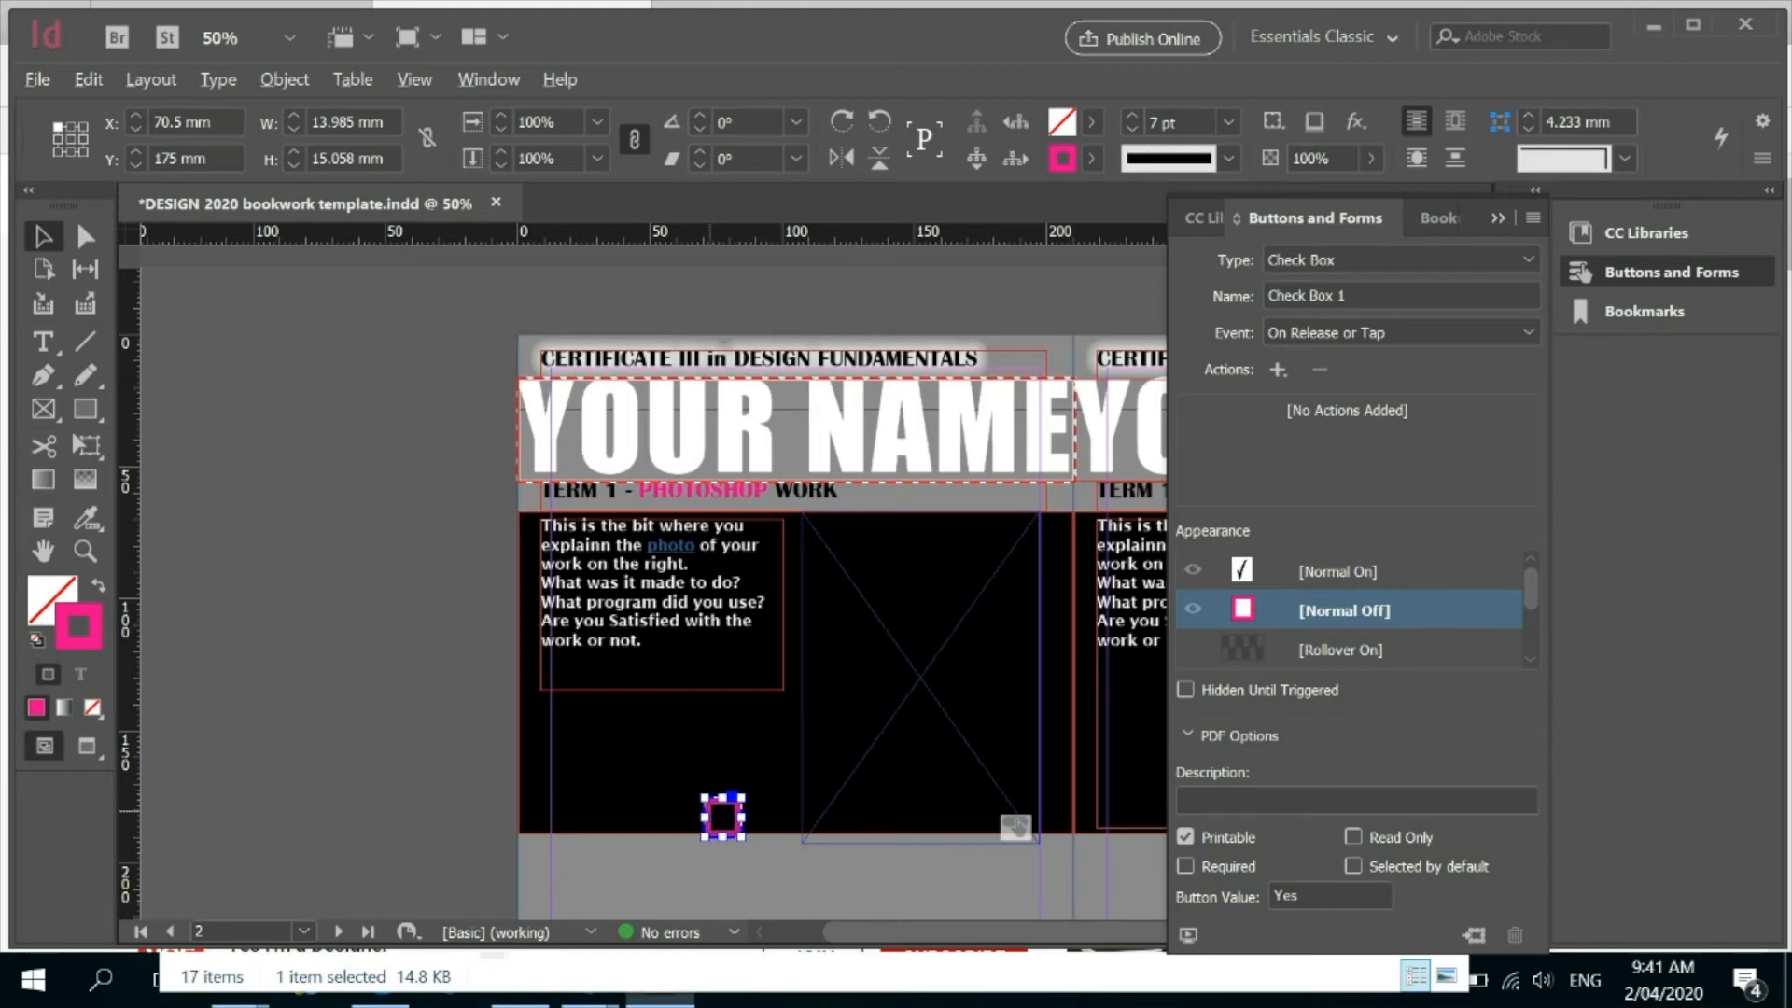
Duplicate the check box directly above itself and copy the pair to its left, forming a two-by-two grid.
alt+drag(718, 816, 696, 752)
click(718, 860)
key(ctrl+z)
click(721, 784)
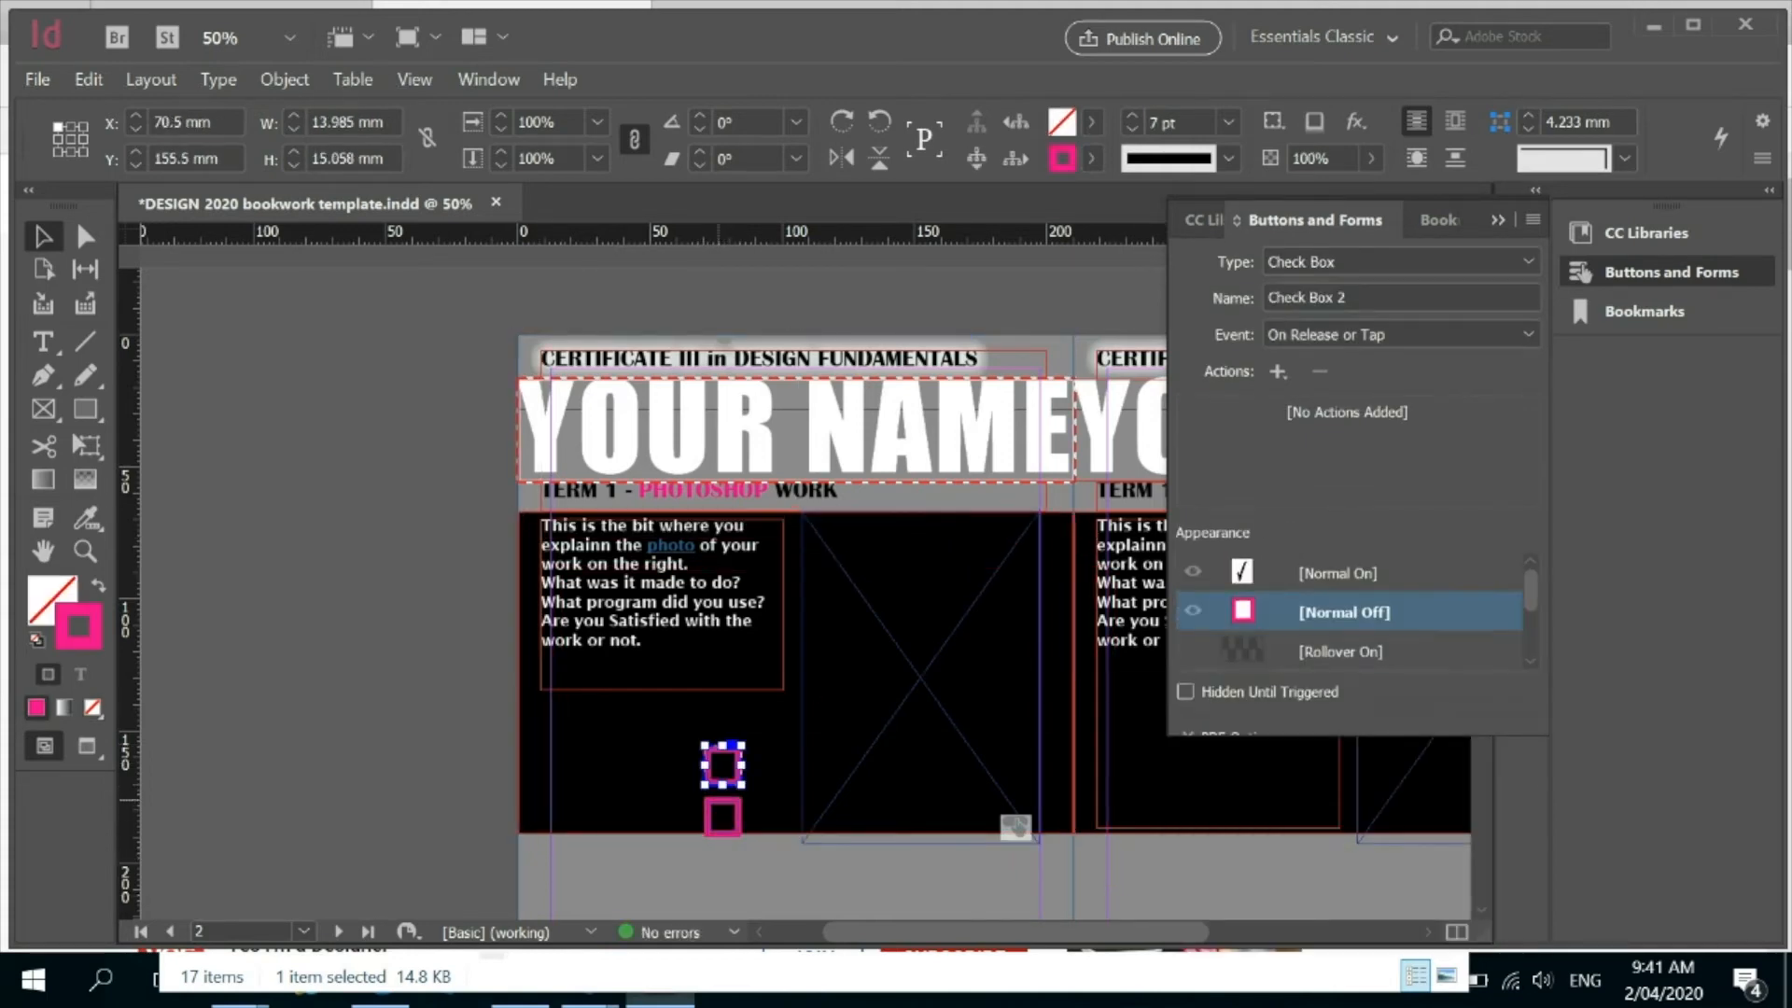
shift+click(714, 819)
drag(727, 783, 667, 783)
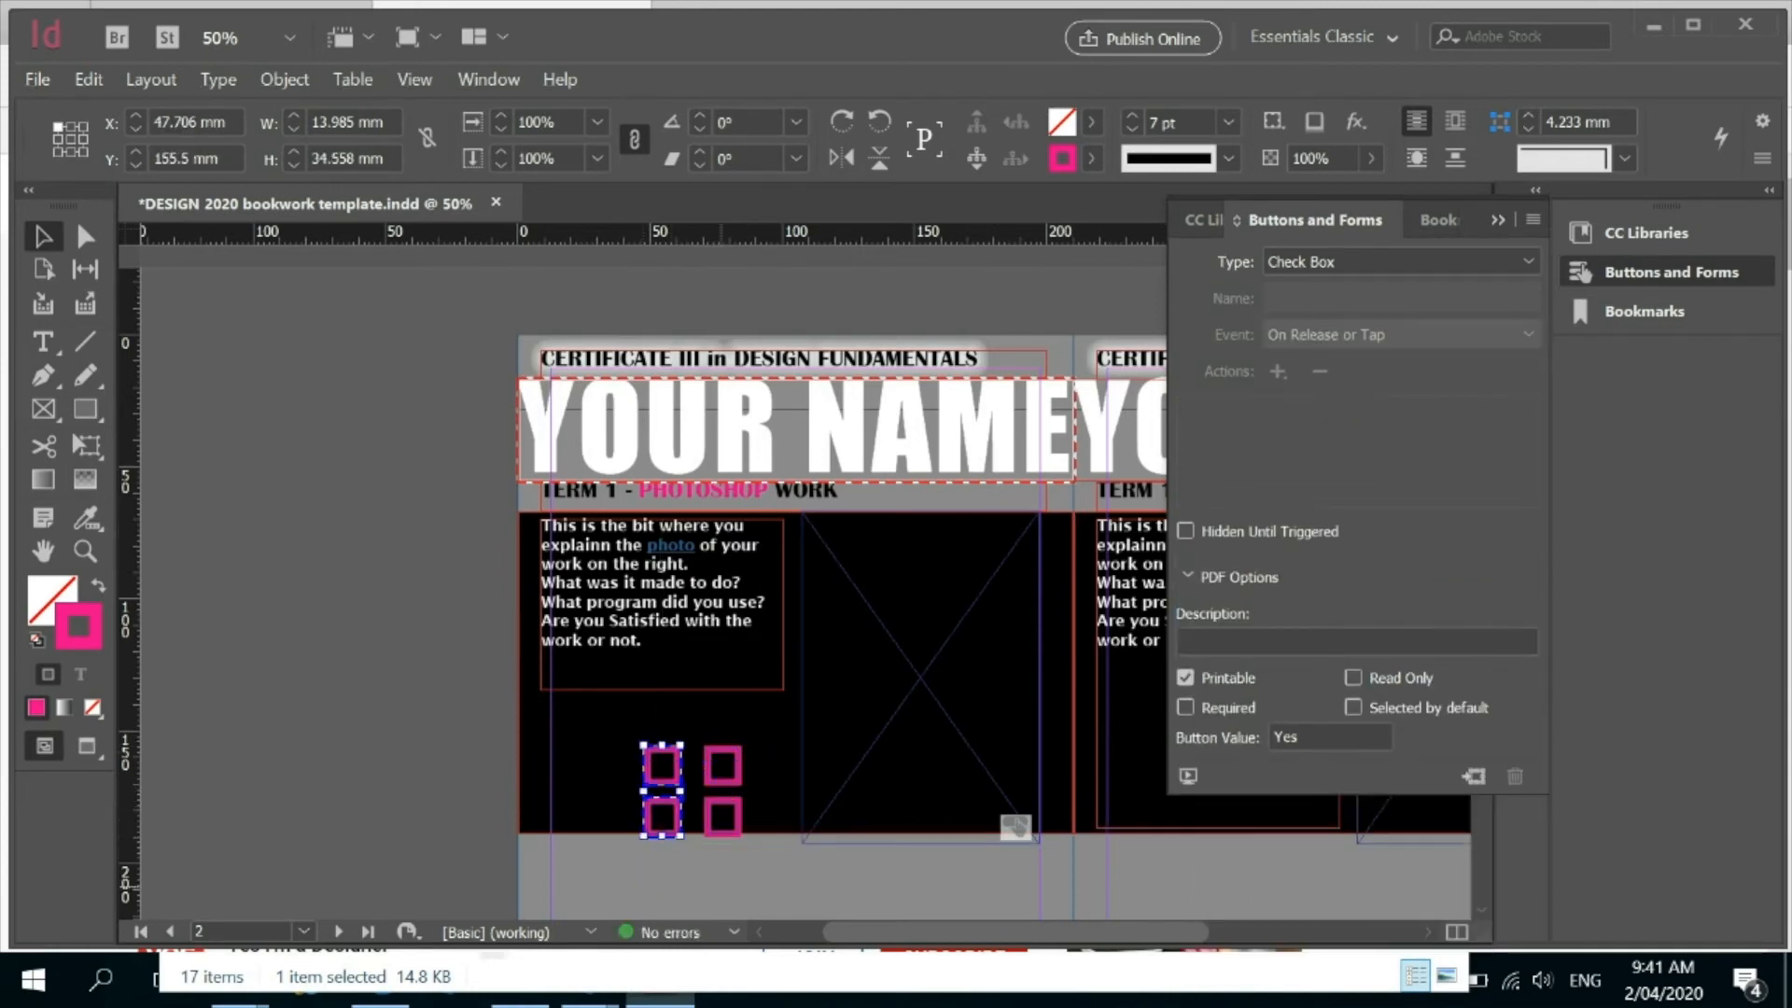
Convert the upper-right check box of the grid to a List Box without adding any action.
click(721, 765)
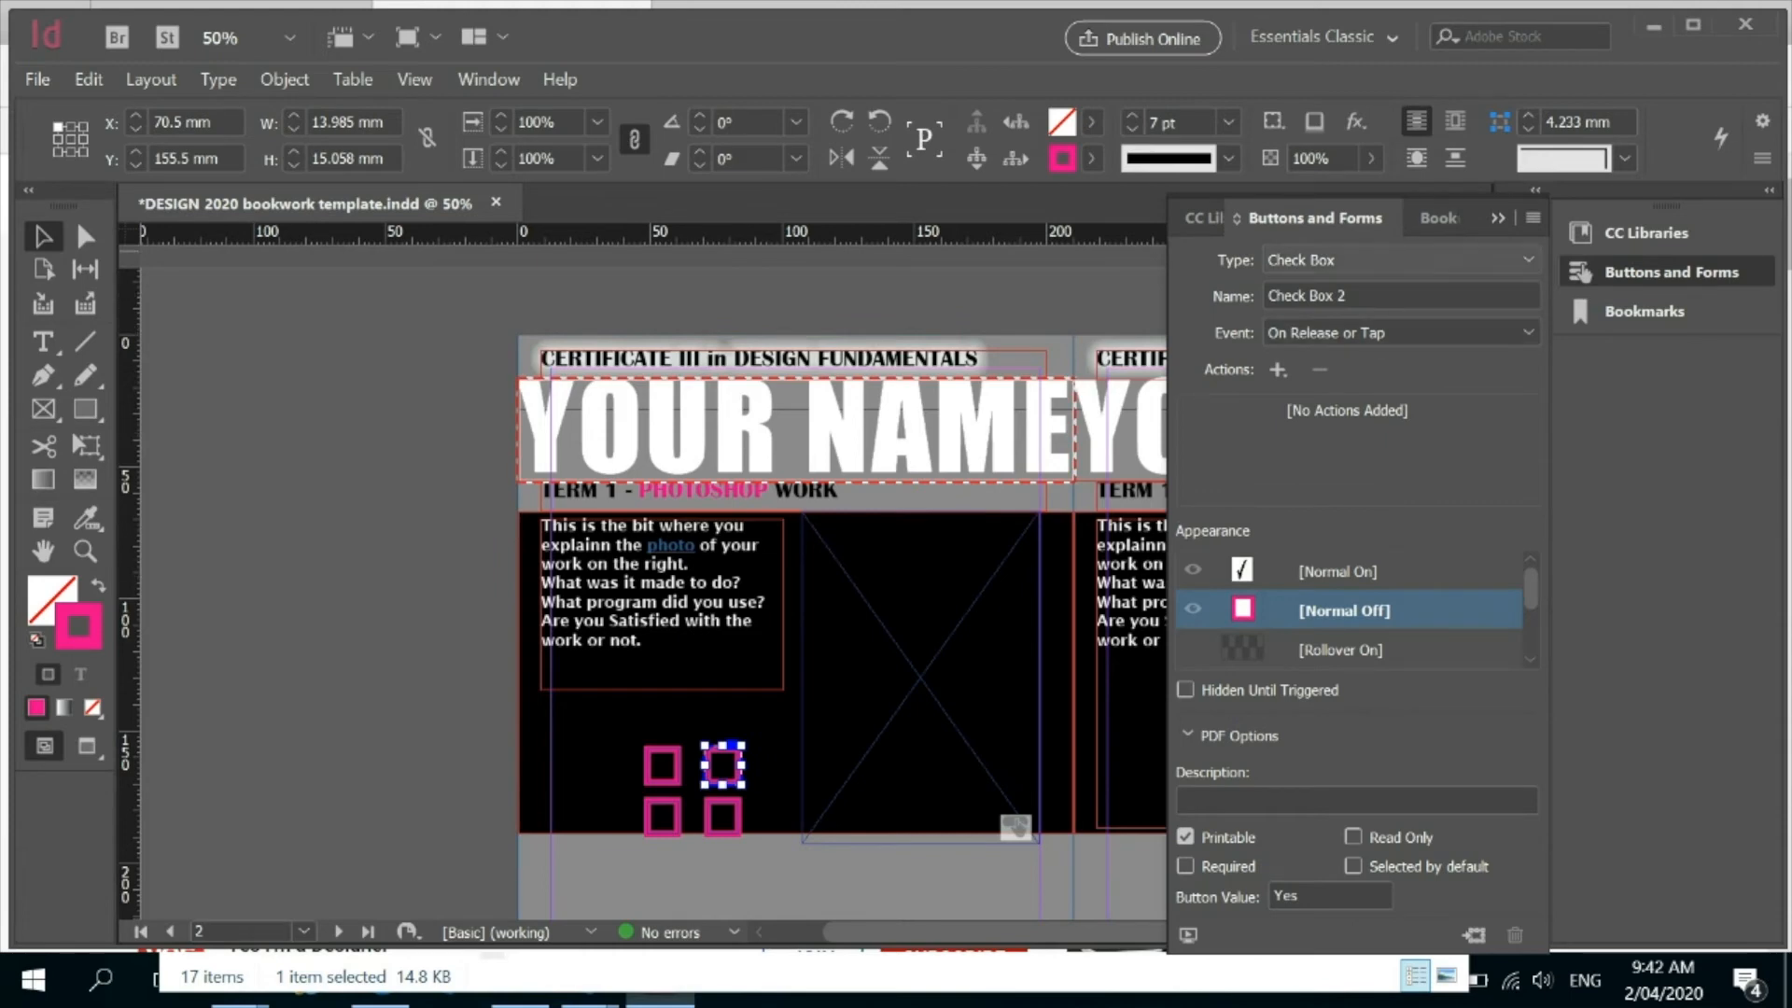
click(1400, 261)
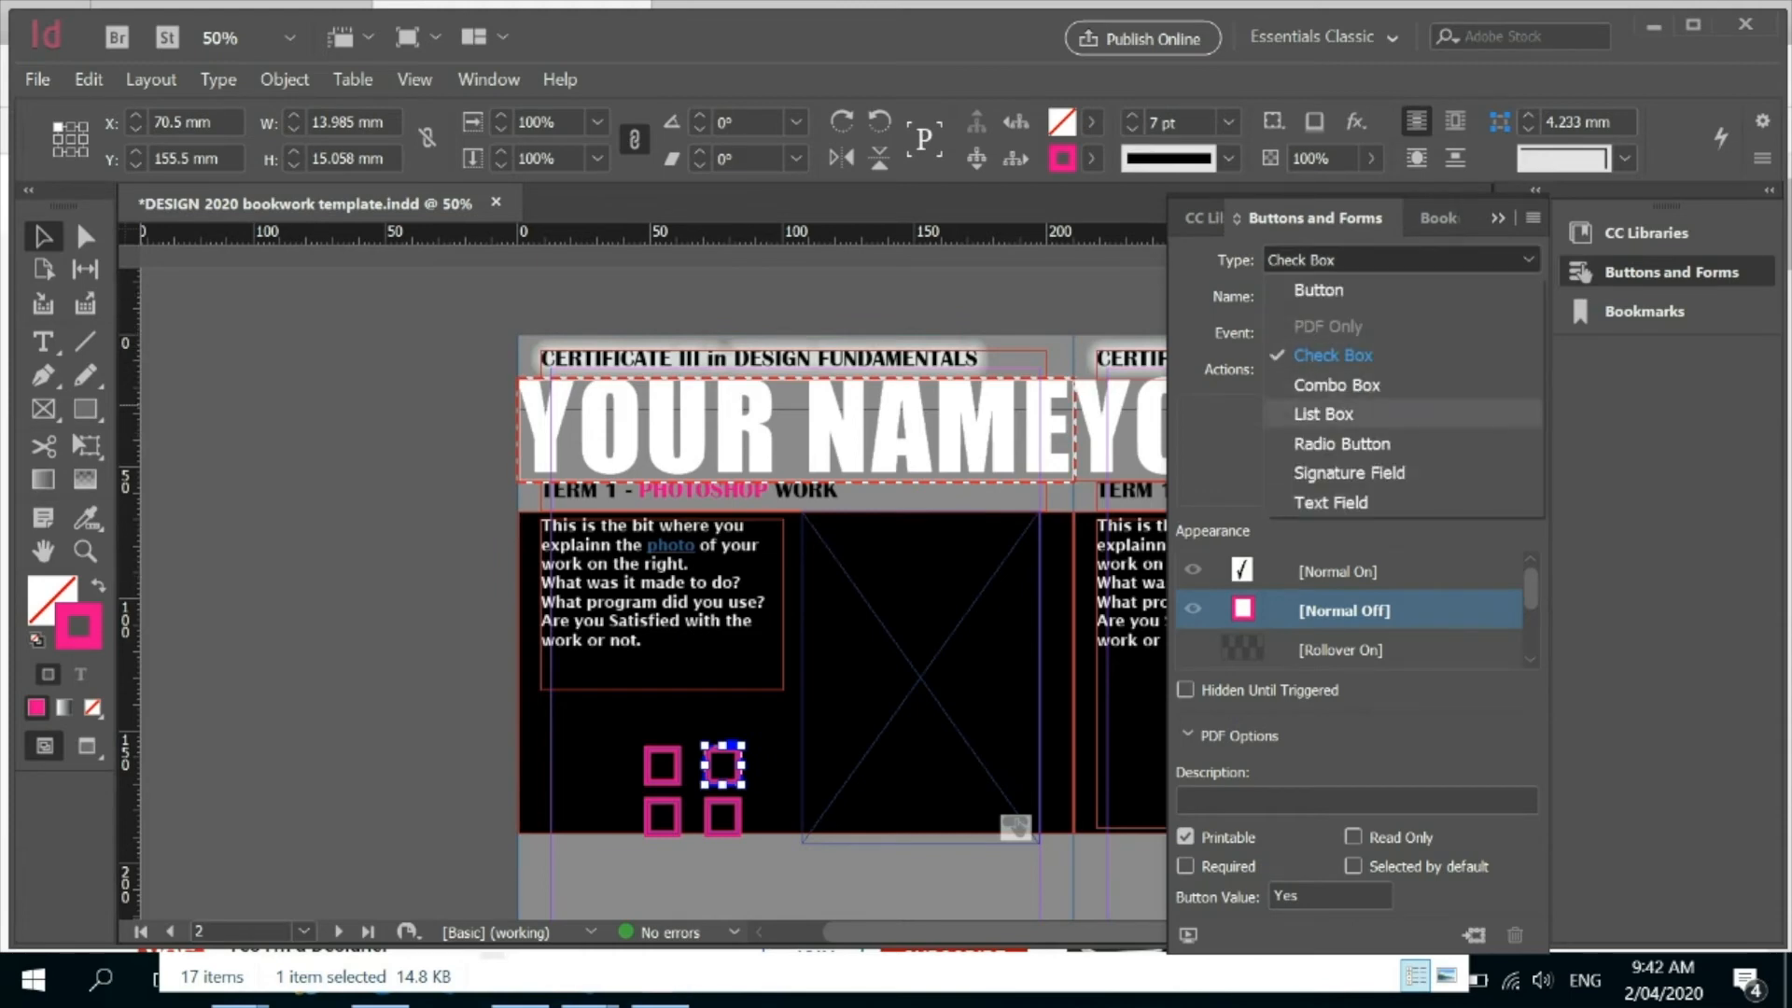
click(1324, 414)
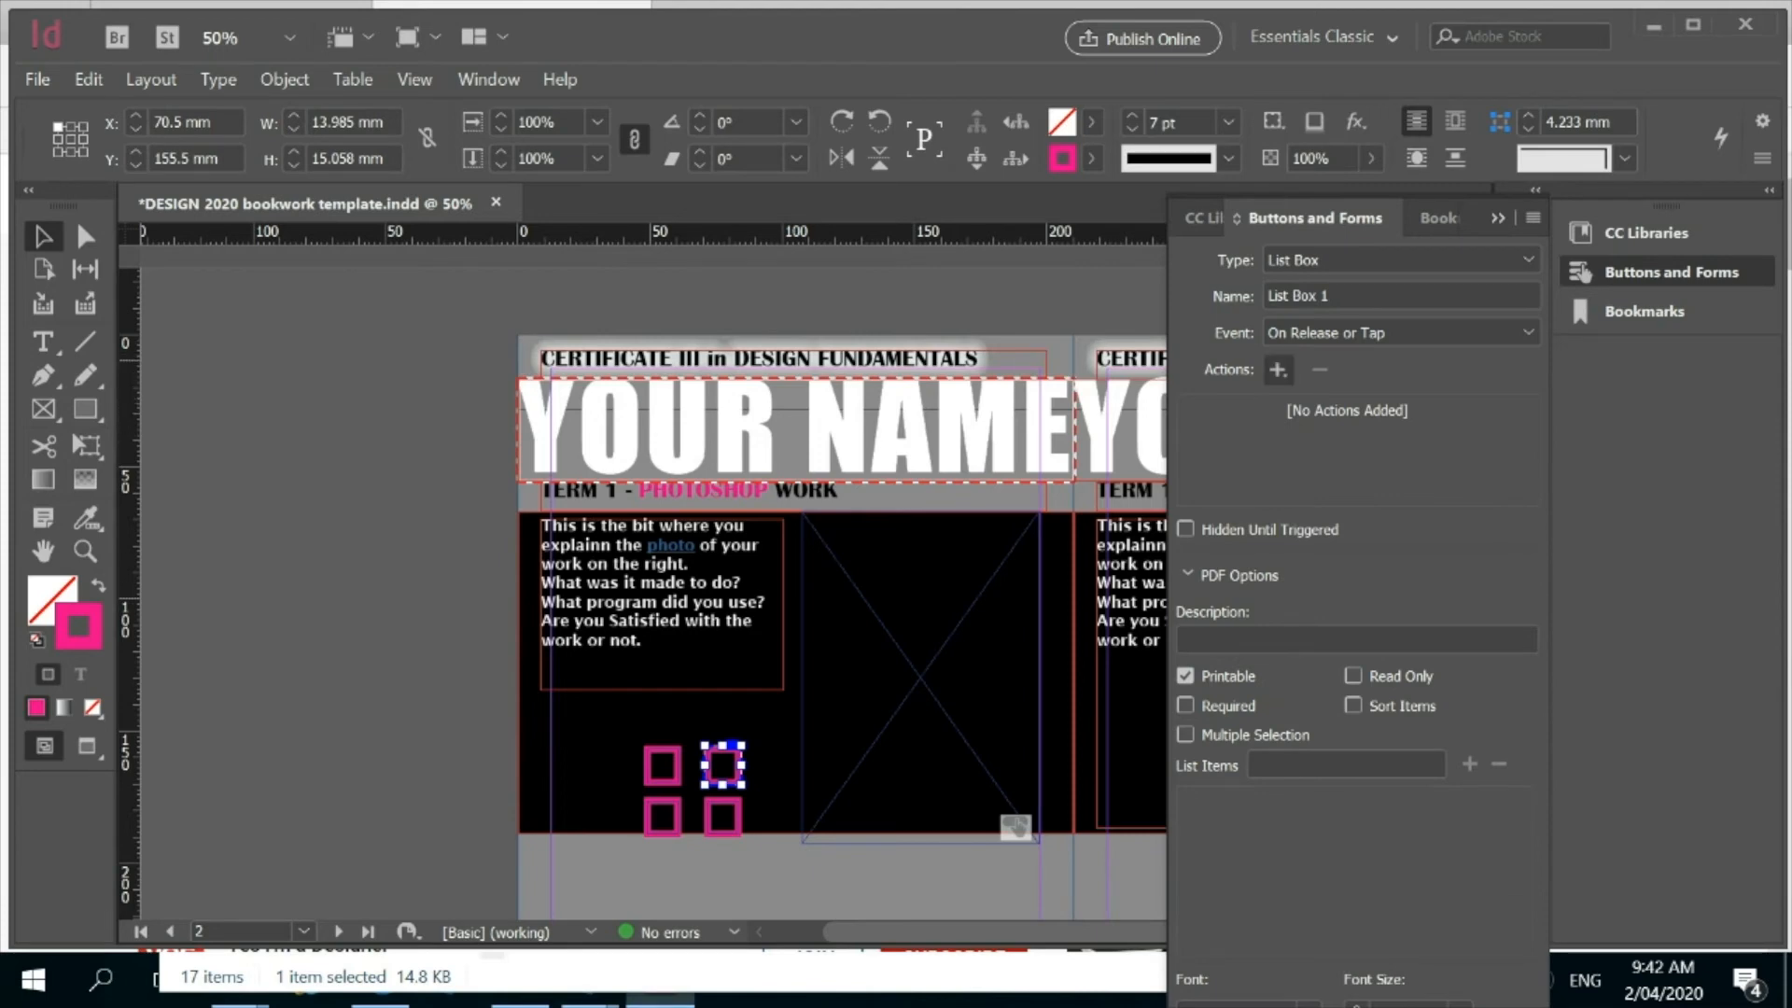
click(1277, 370)
key(Escape)
Add the list items good, terrible and pineapple to the list box and widen it to about 37 mm.
click(1345, 764)
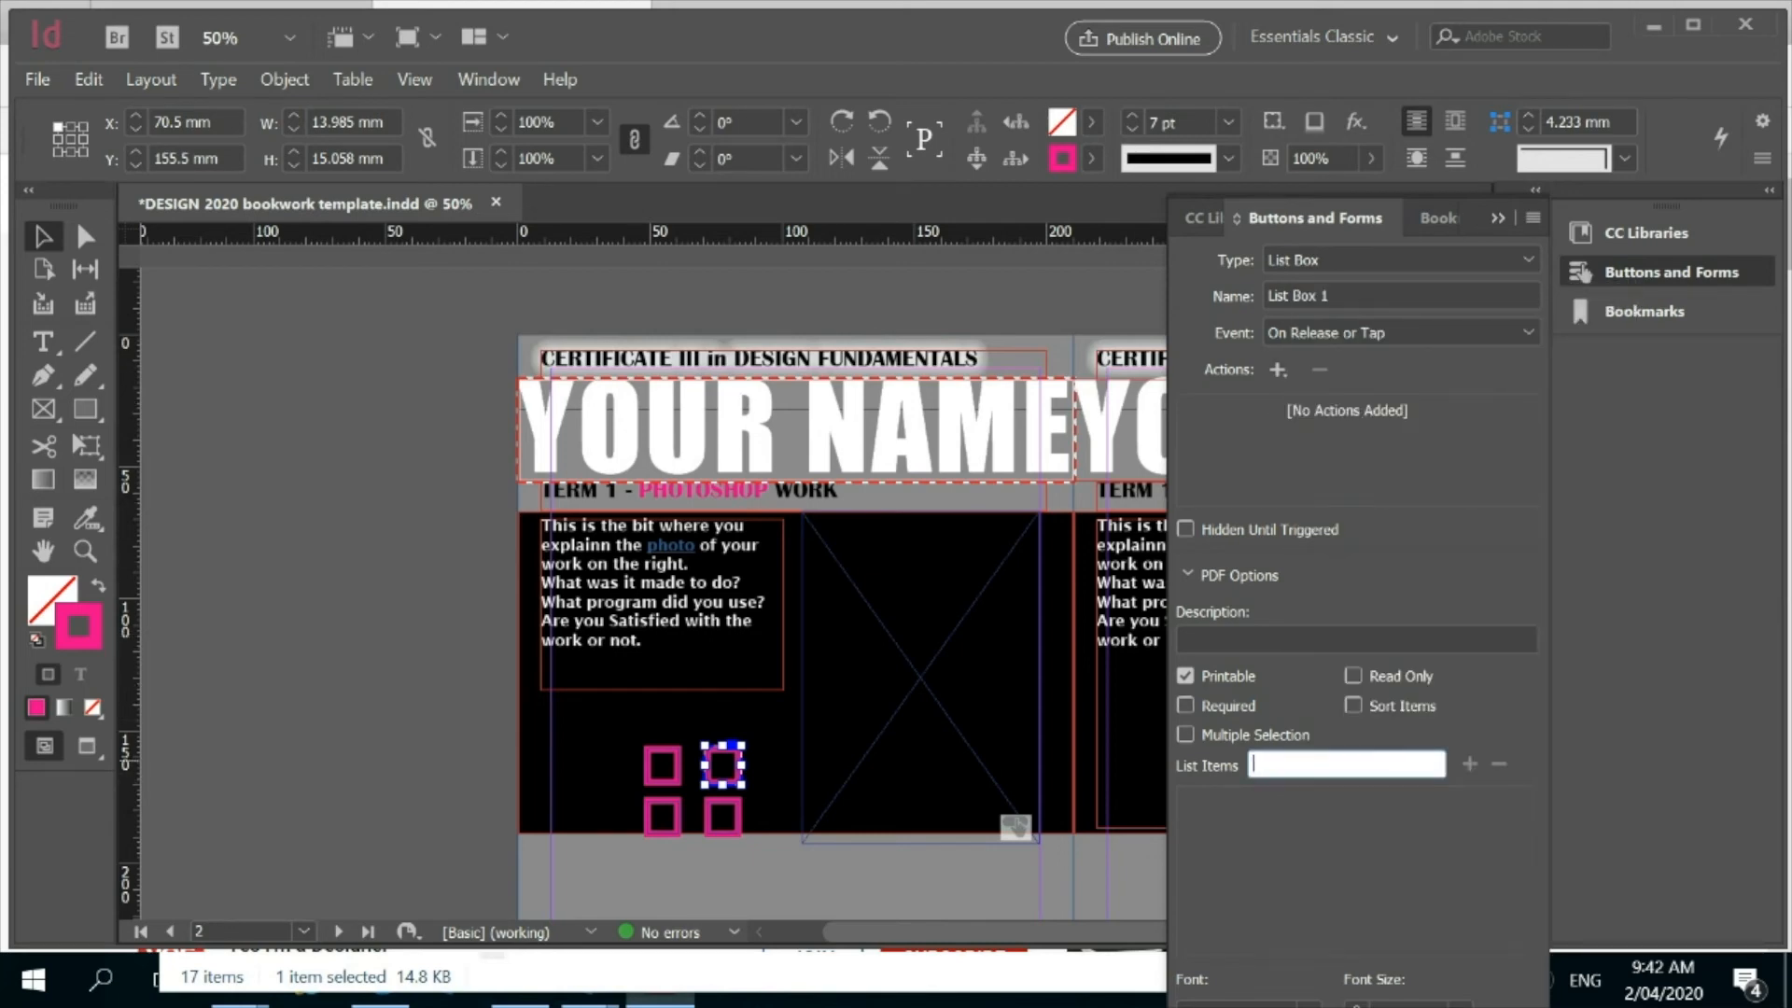
text(good)
click(1468, 764)
click(1346, 765)
text(terrible)
click(1468, 764)
click(1345, 764)
text(pineapple)
click(1468, 764)
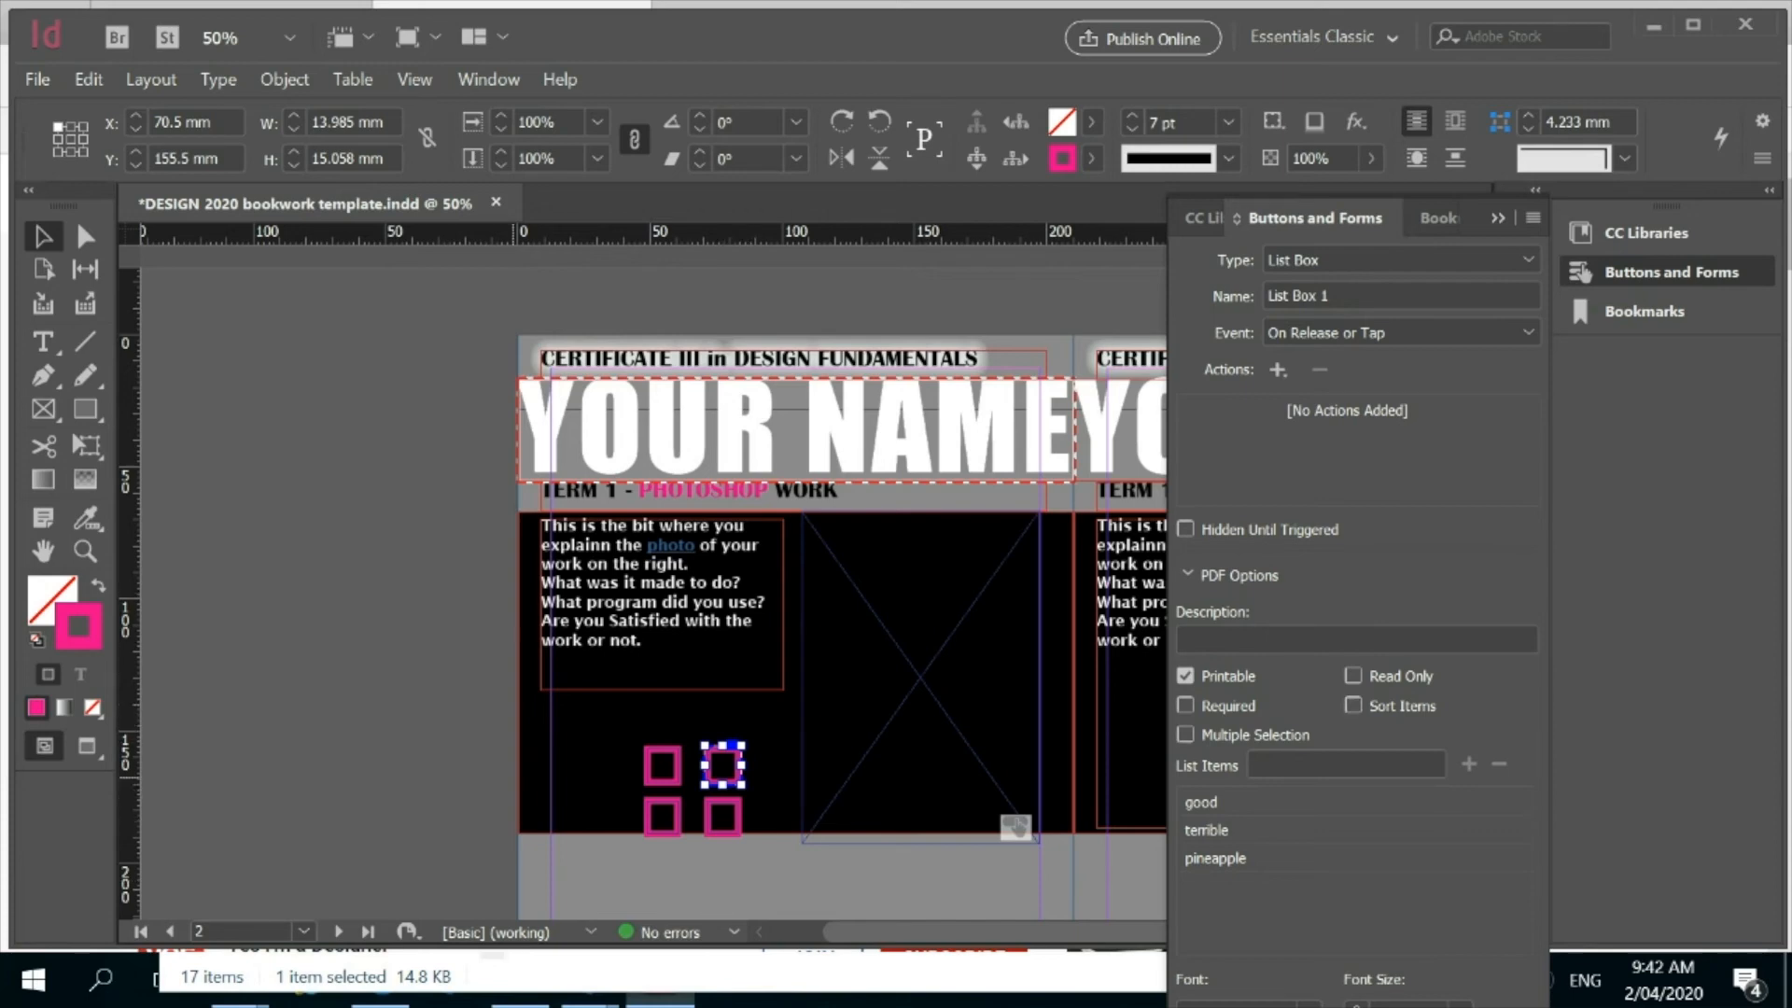
drag(743, 766, 804, 765)
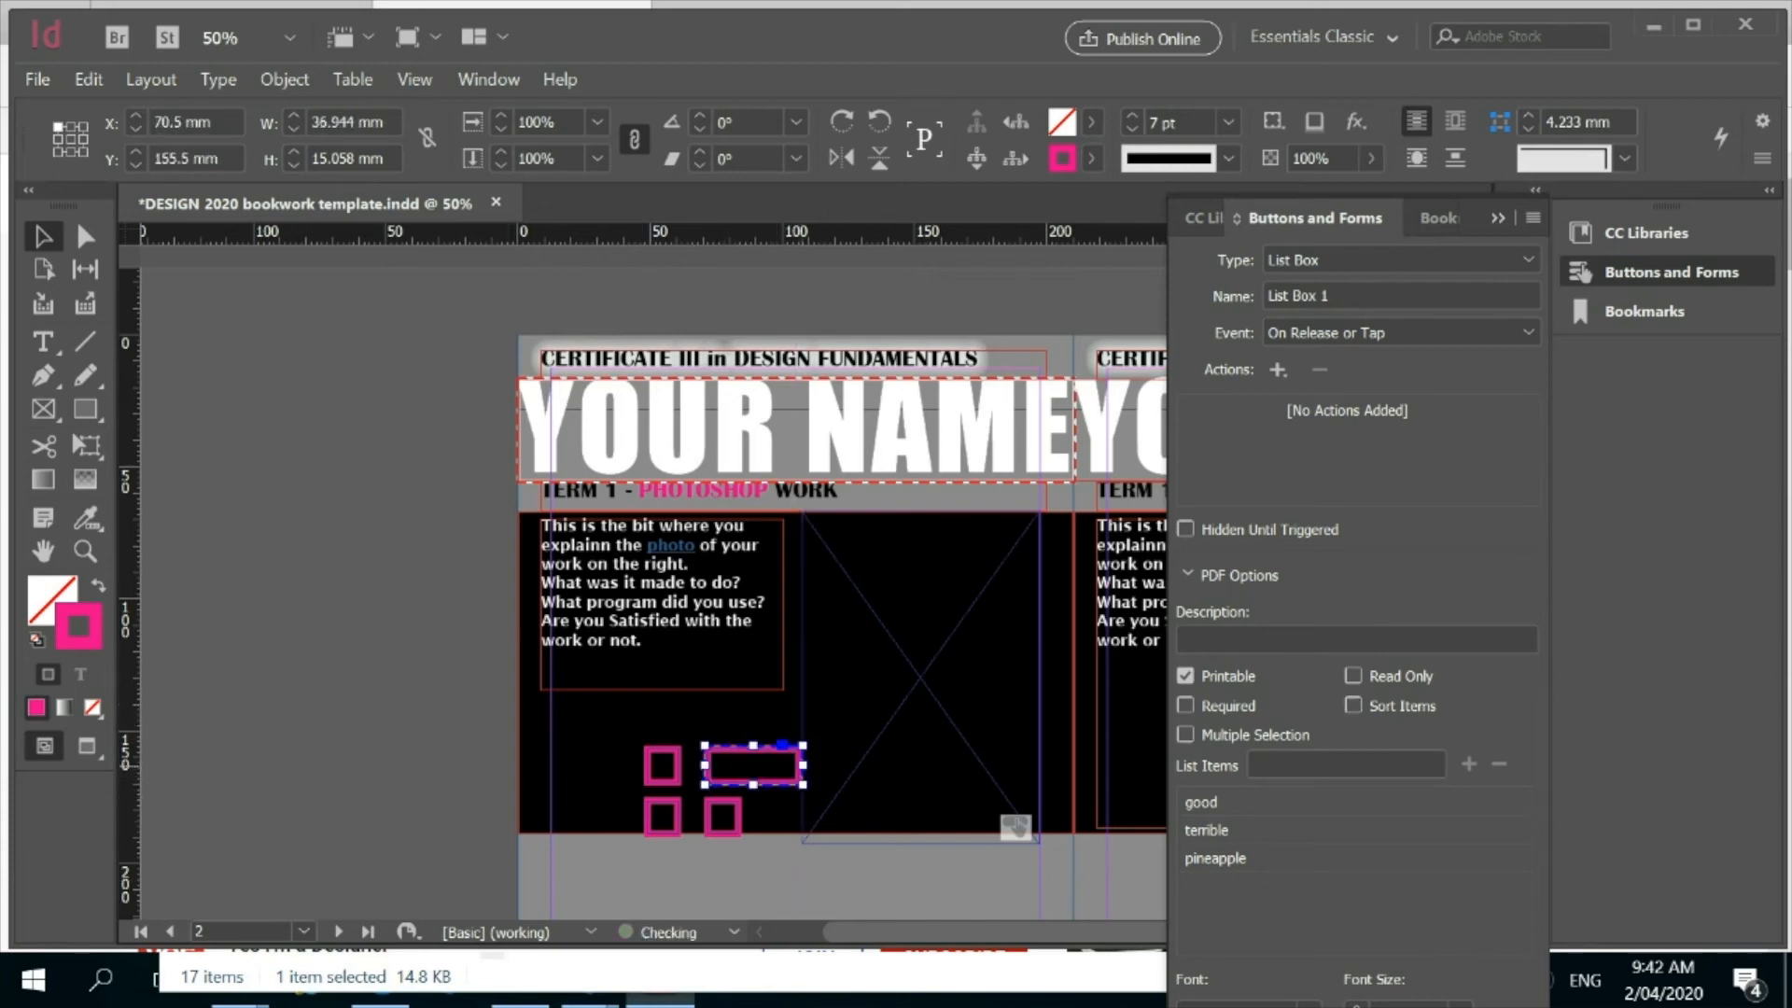
click(469, 696)
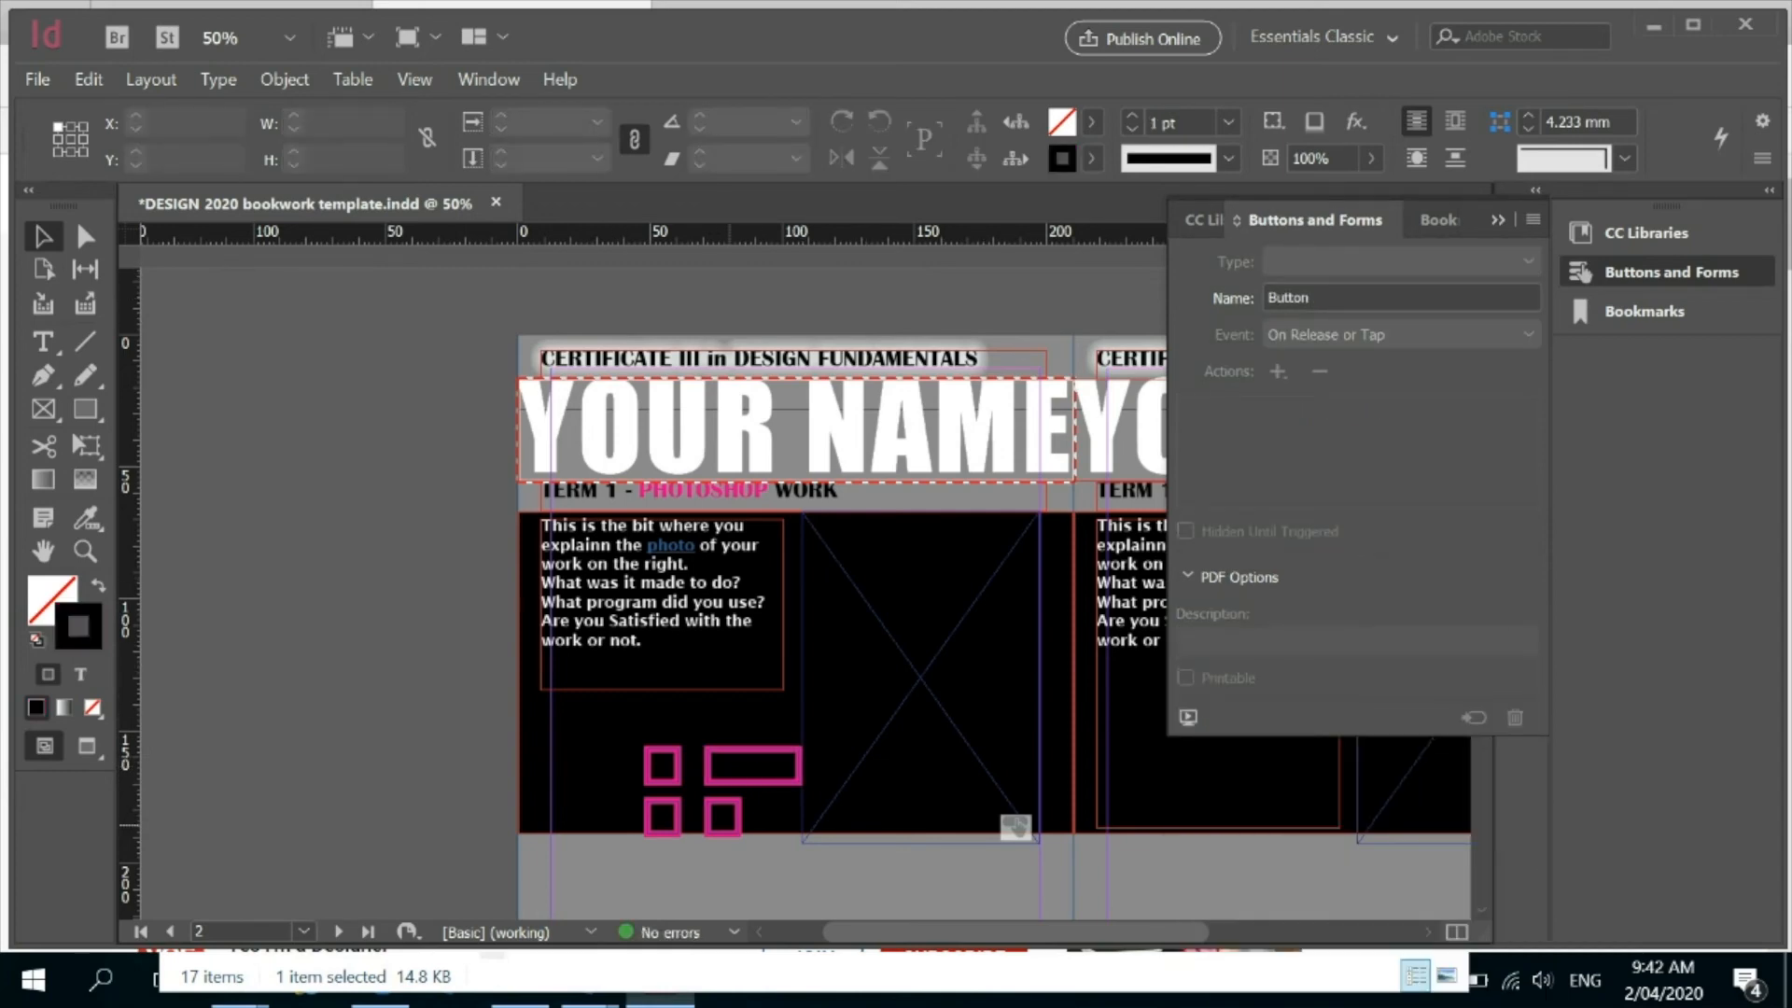
Convert the lower-right check box of the grid to a Text Field with its font size set to Auto.
click(731, 833)
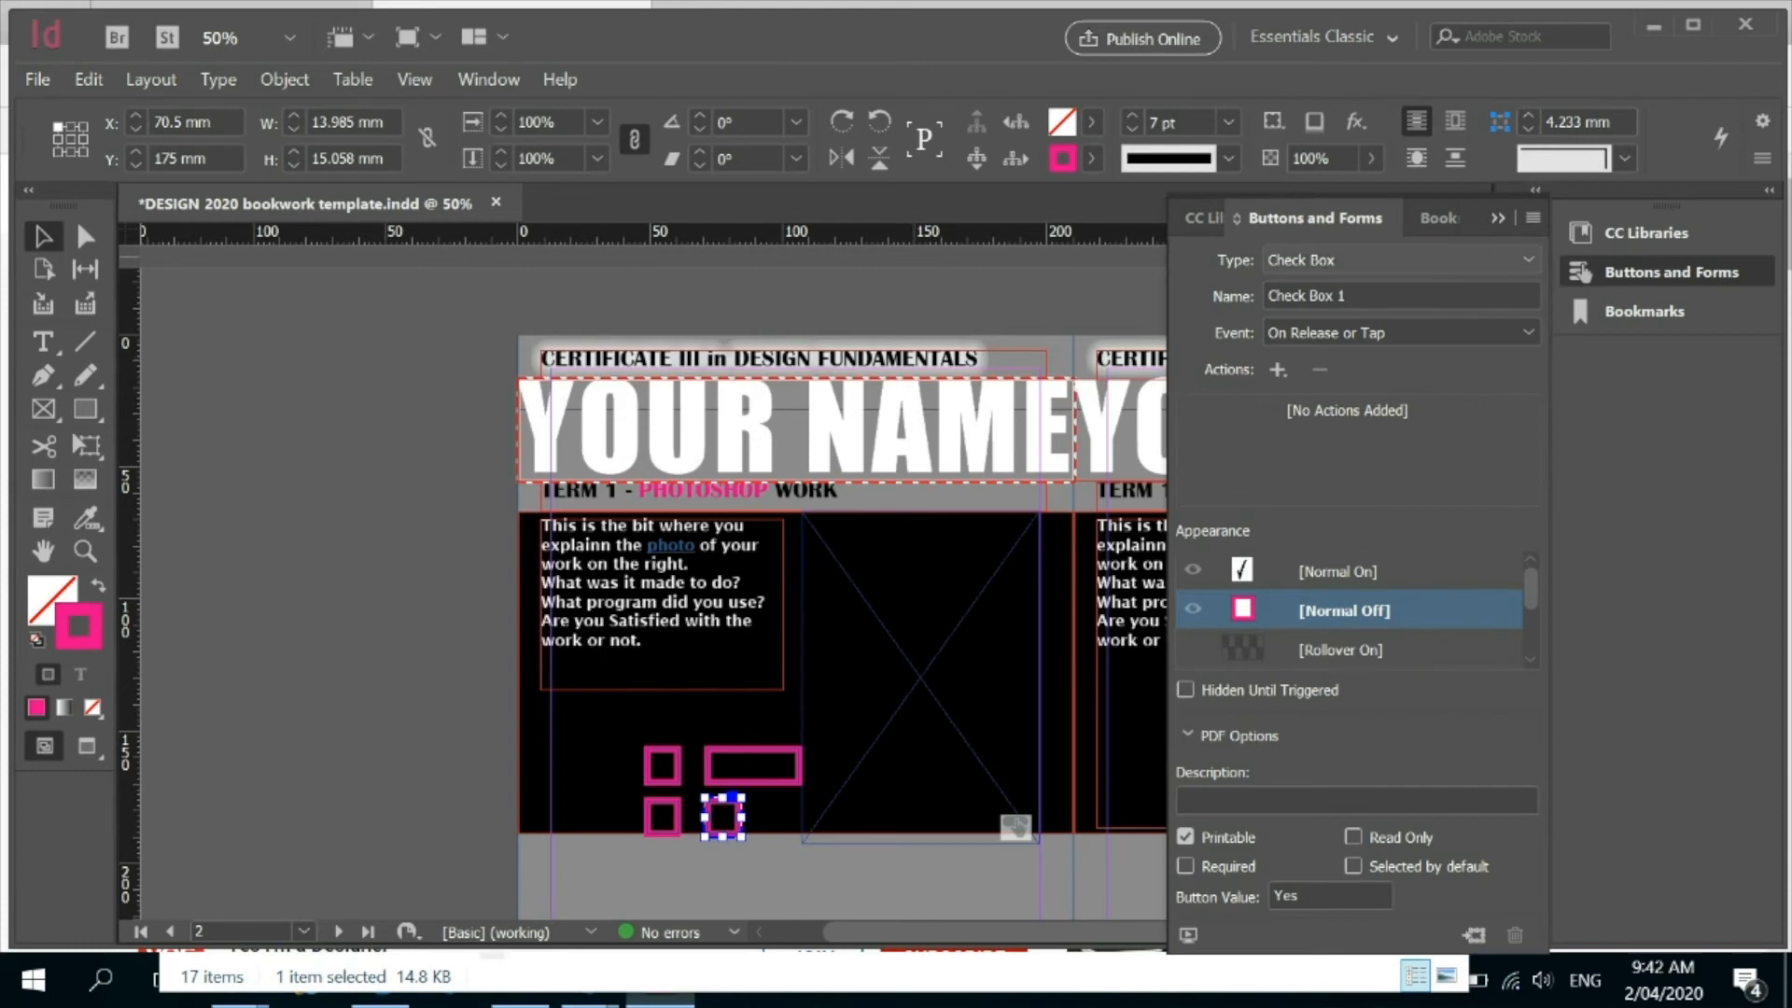
click(1386, 261)
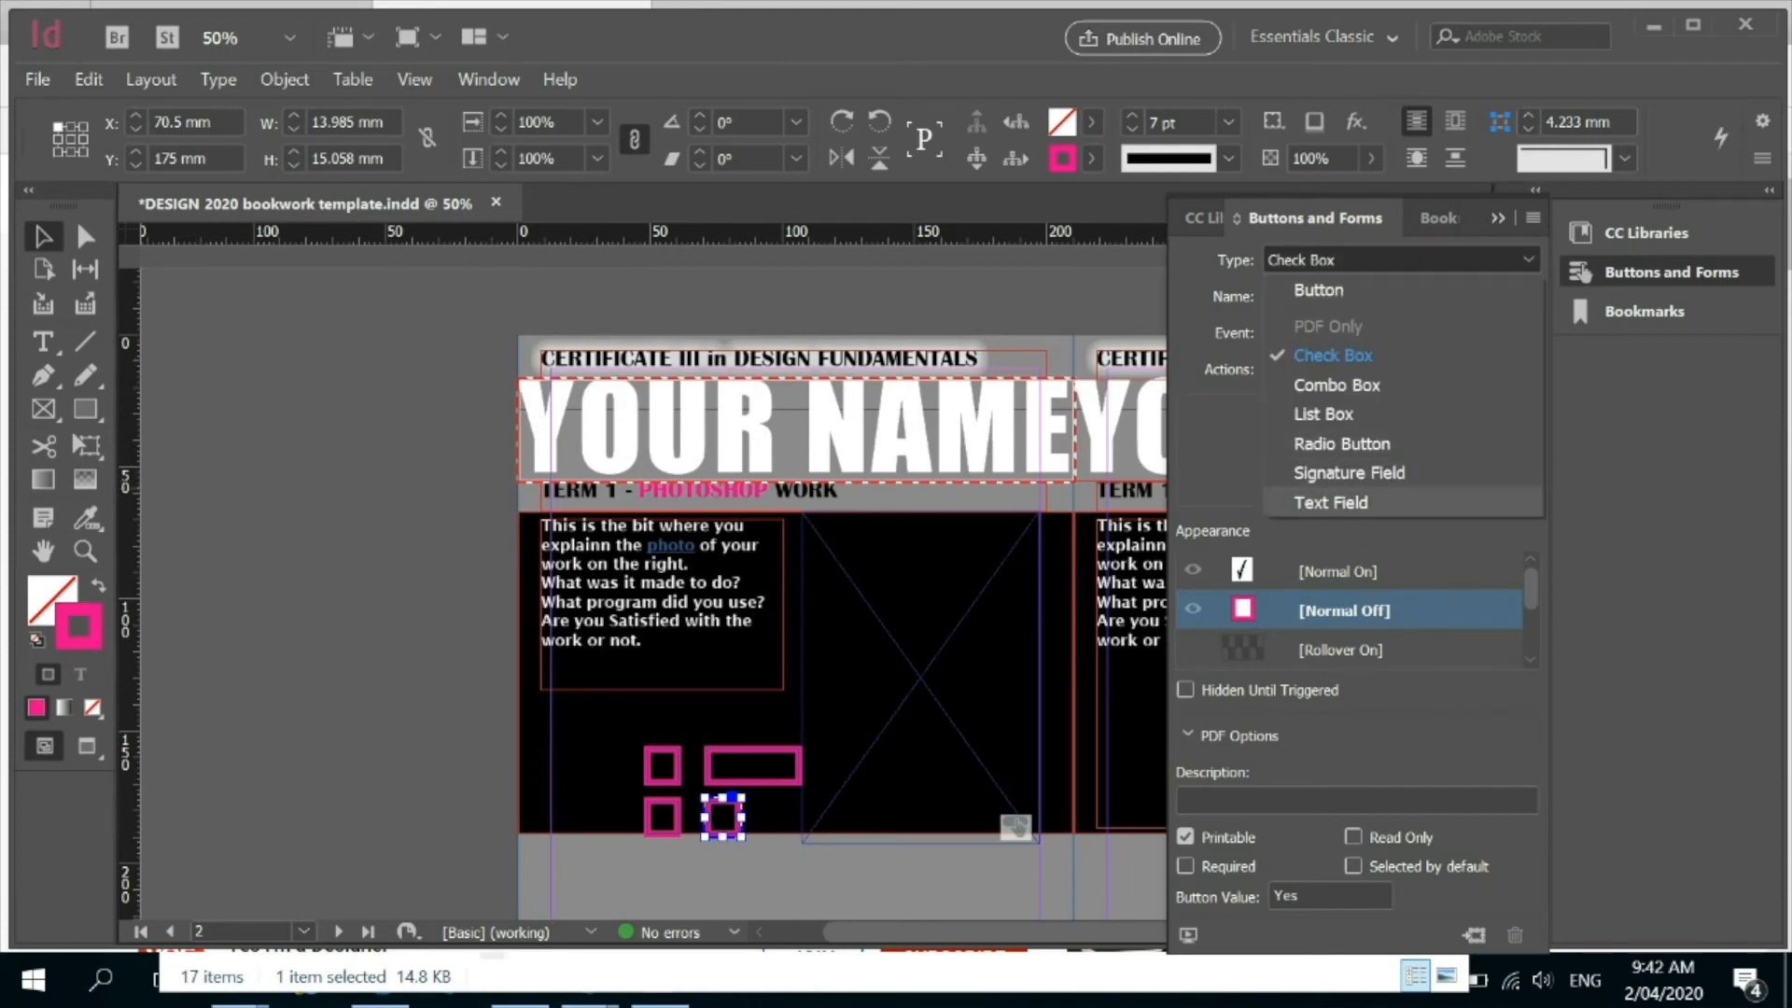
click(1330, 502)
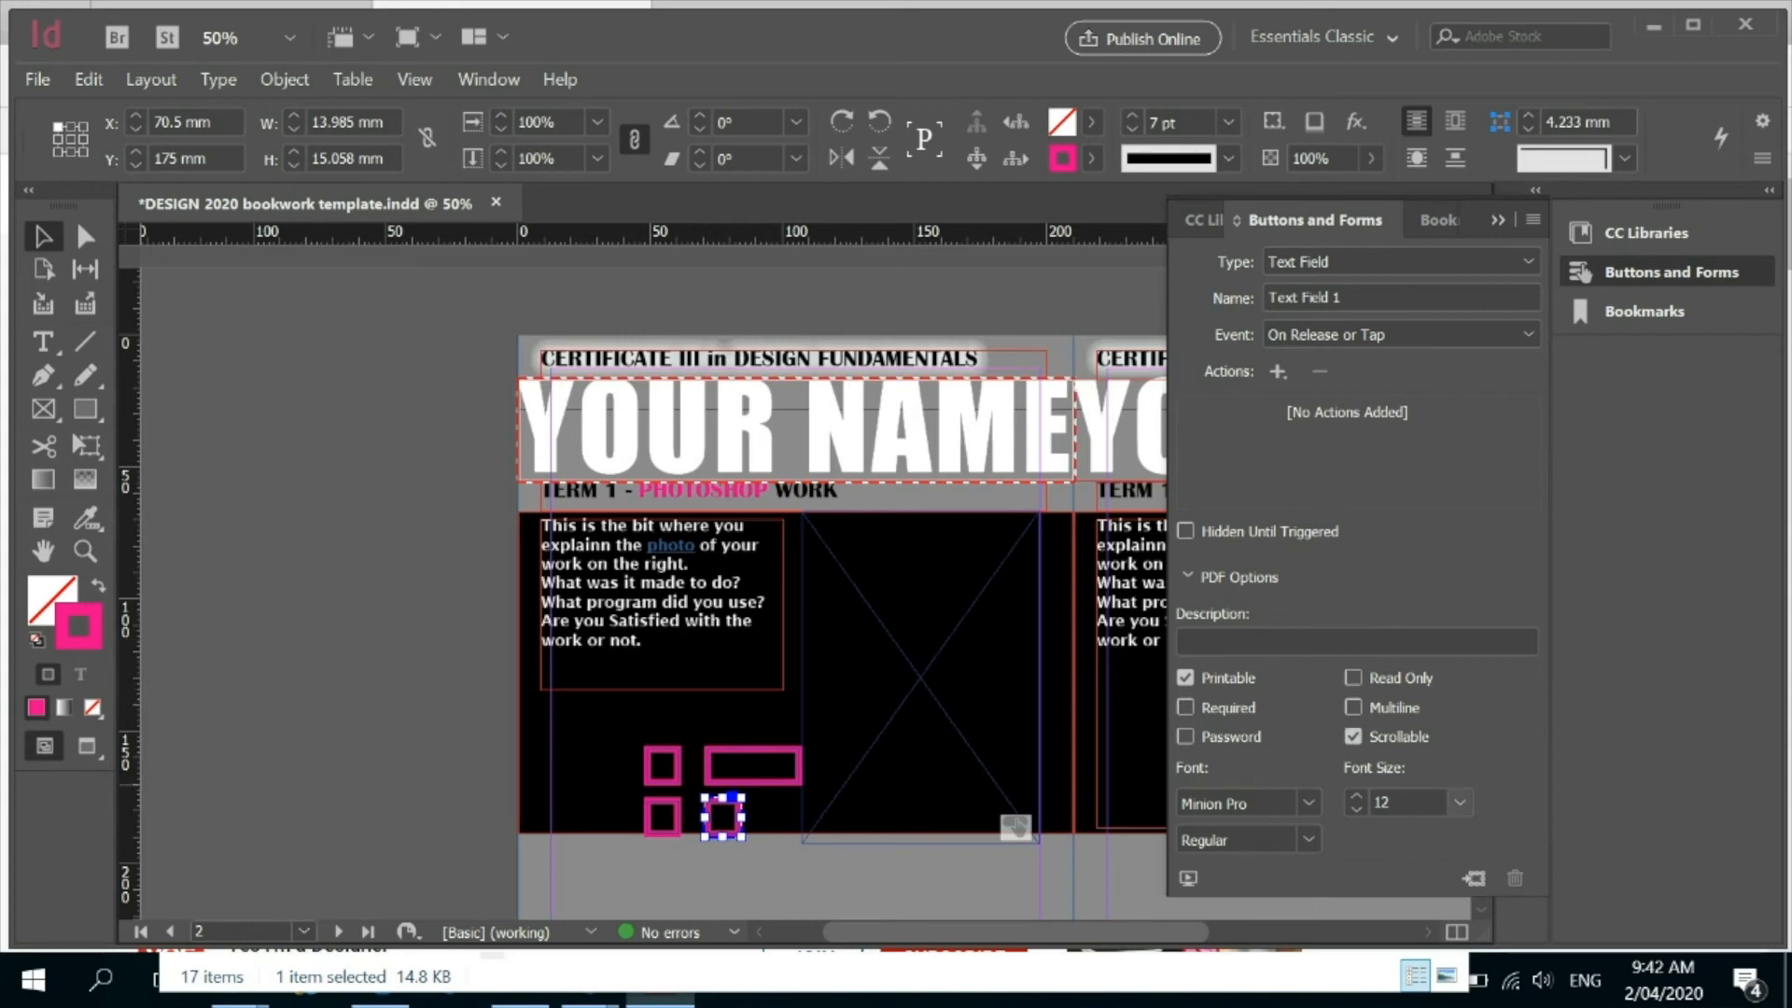
click(1458, 801)
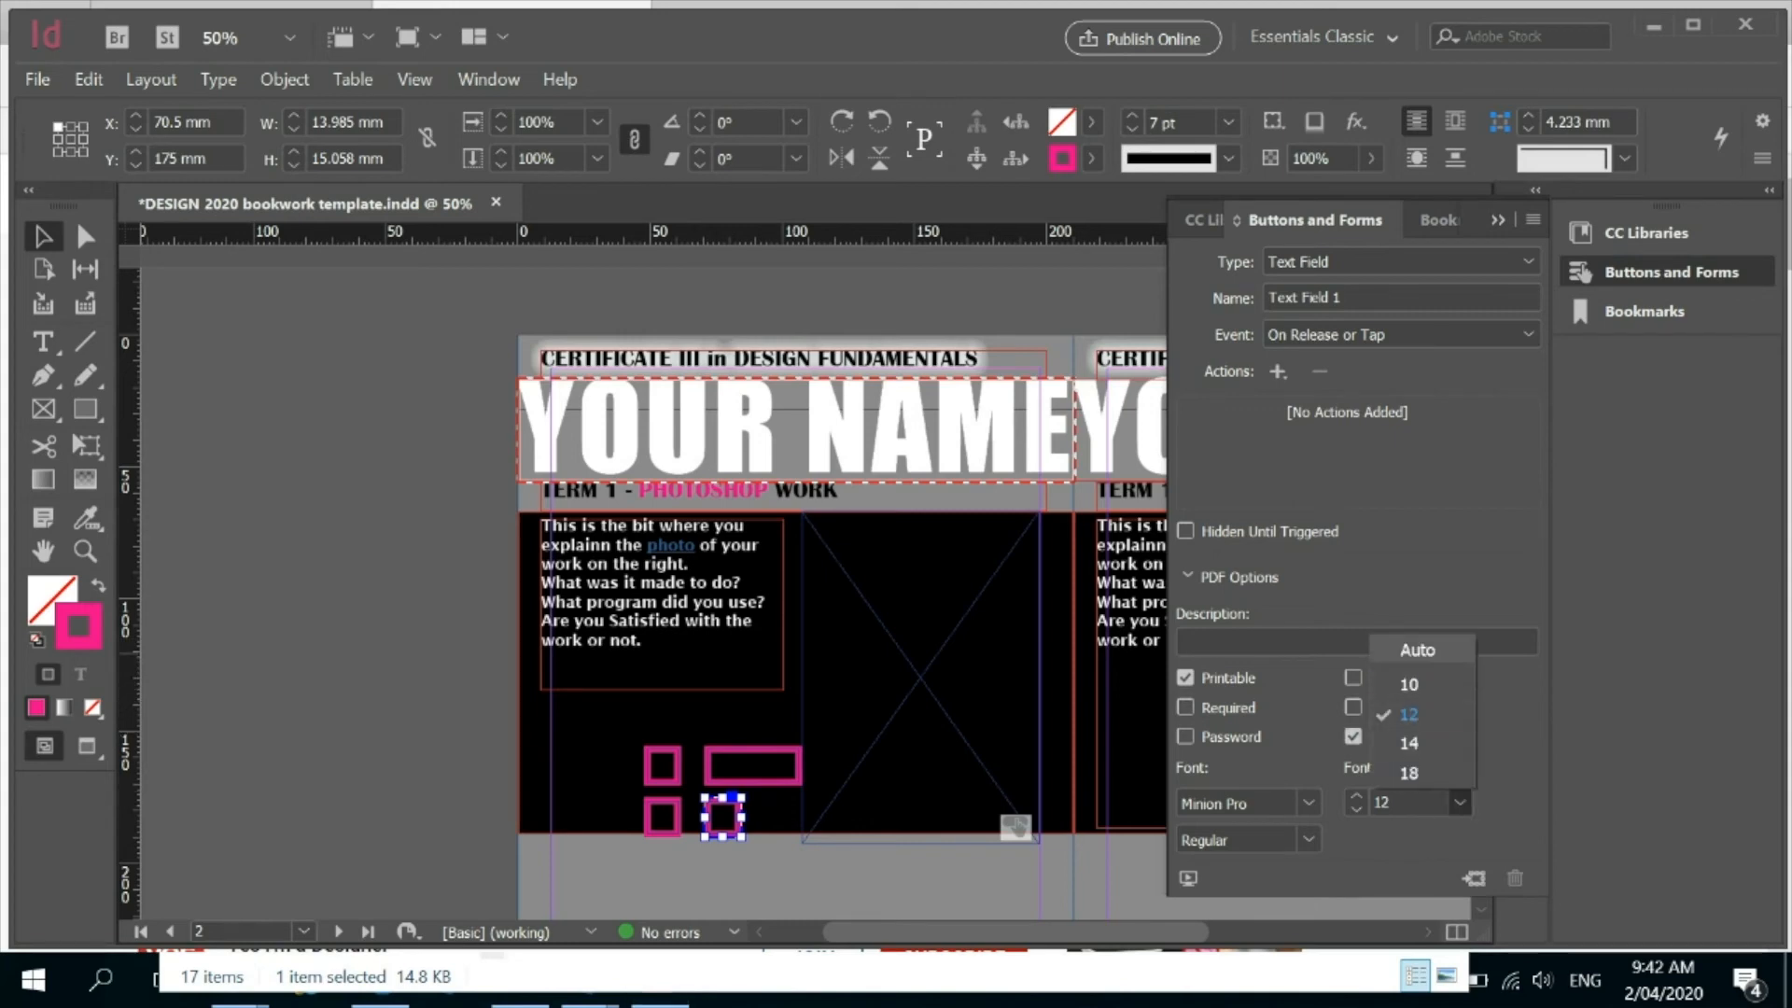
click(1399, 650)
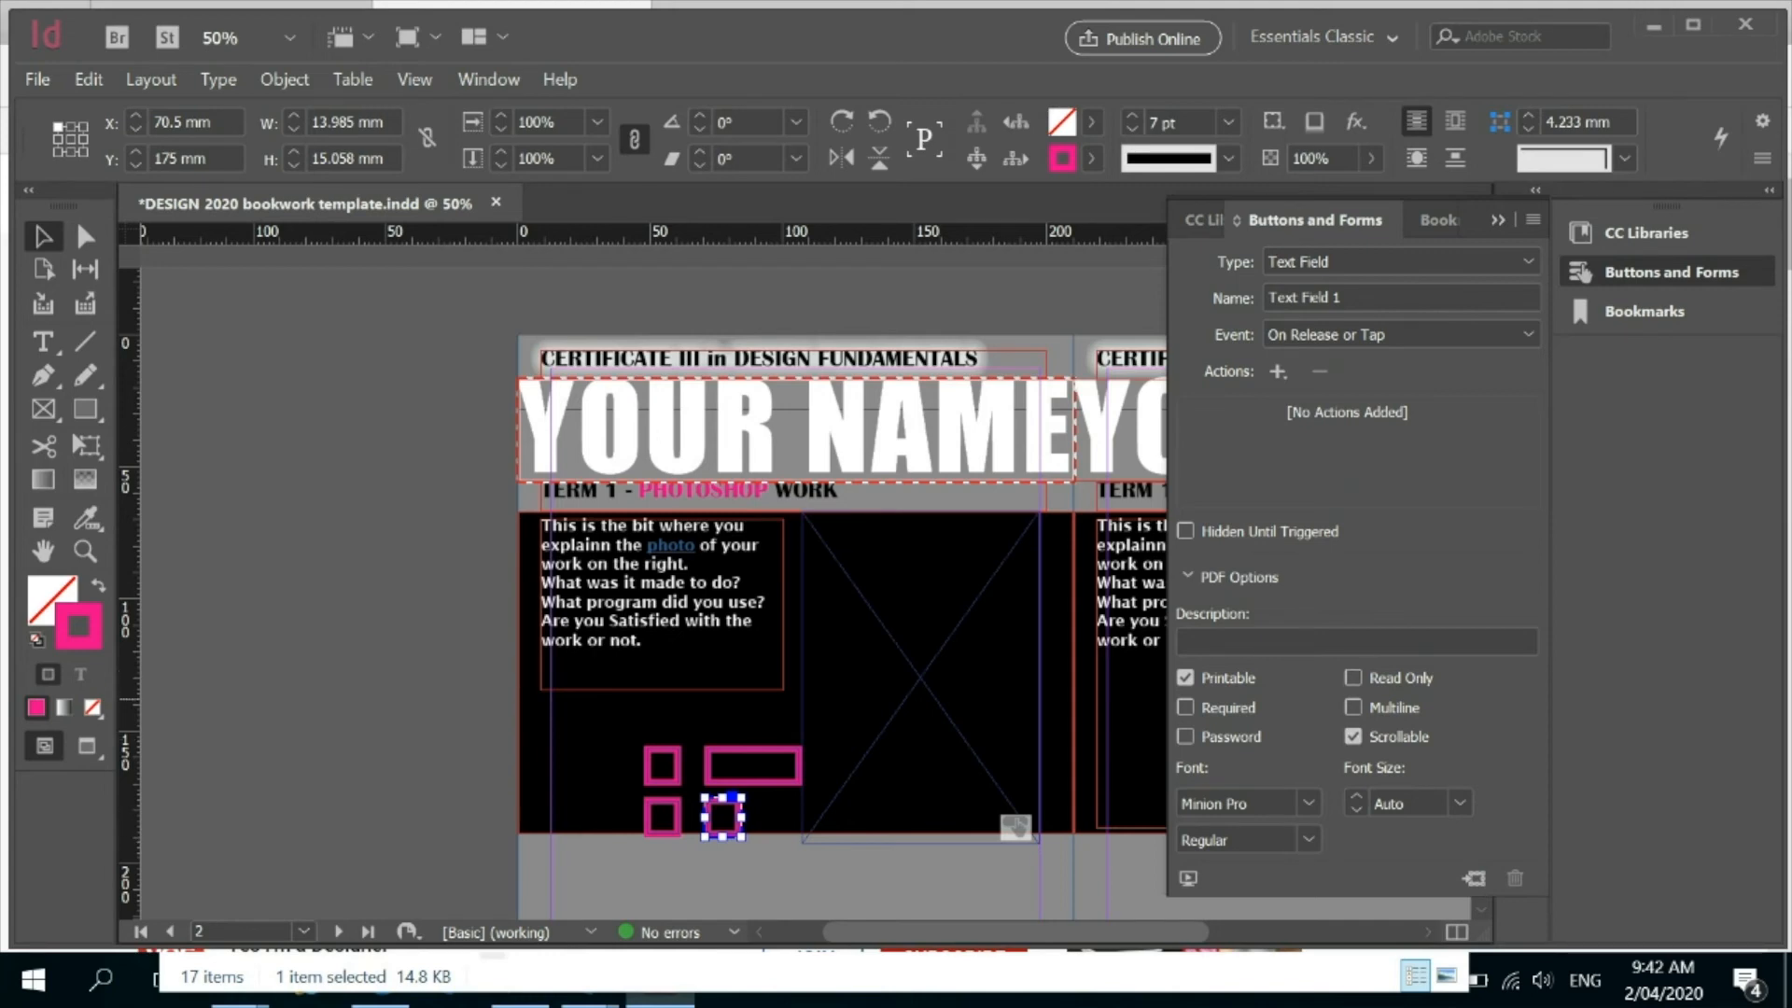
Make the text field multiline and widen it to about 70.5 mm.
click(1353, 707)
drag(742, 818, 891, 820)
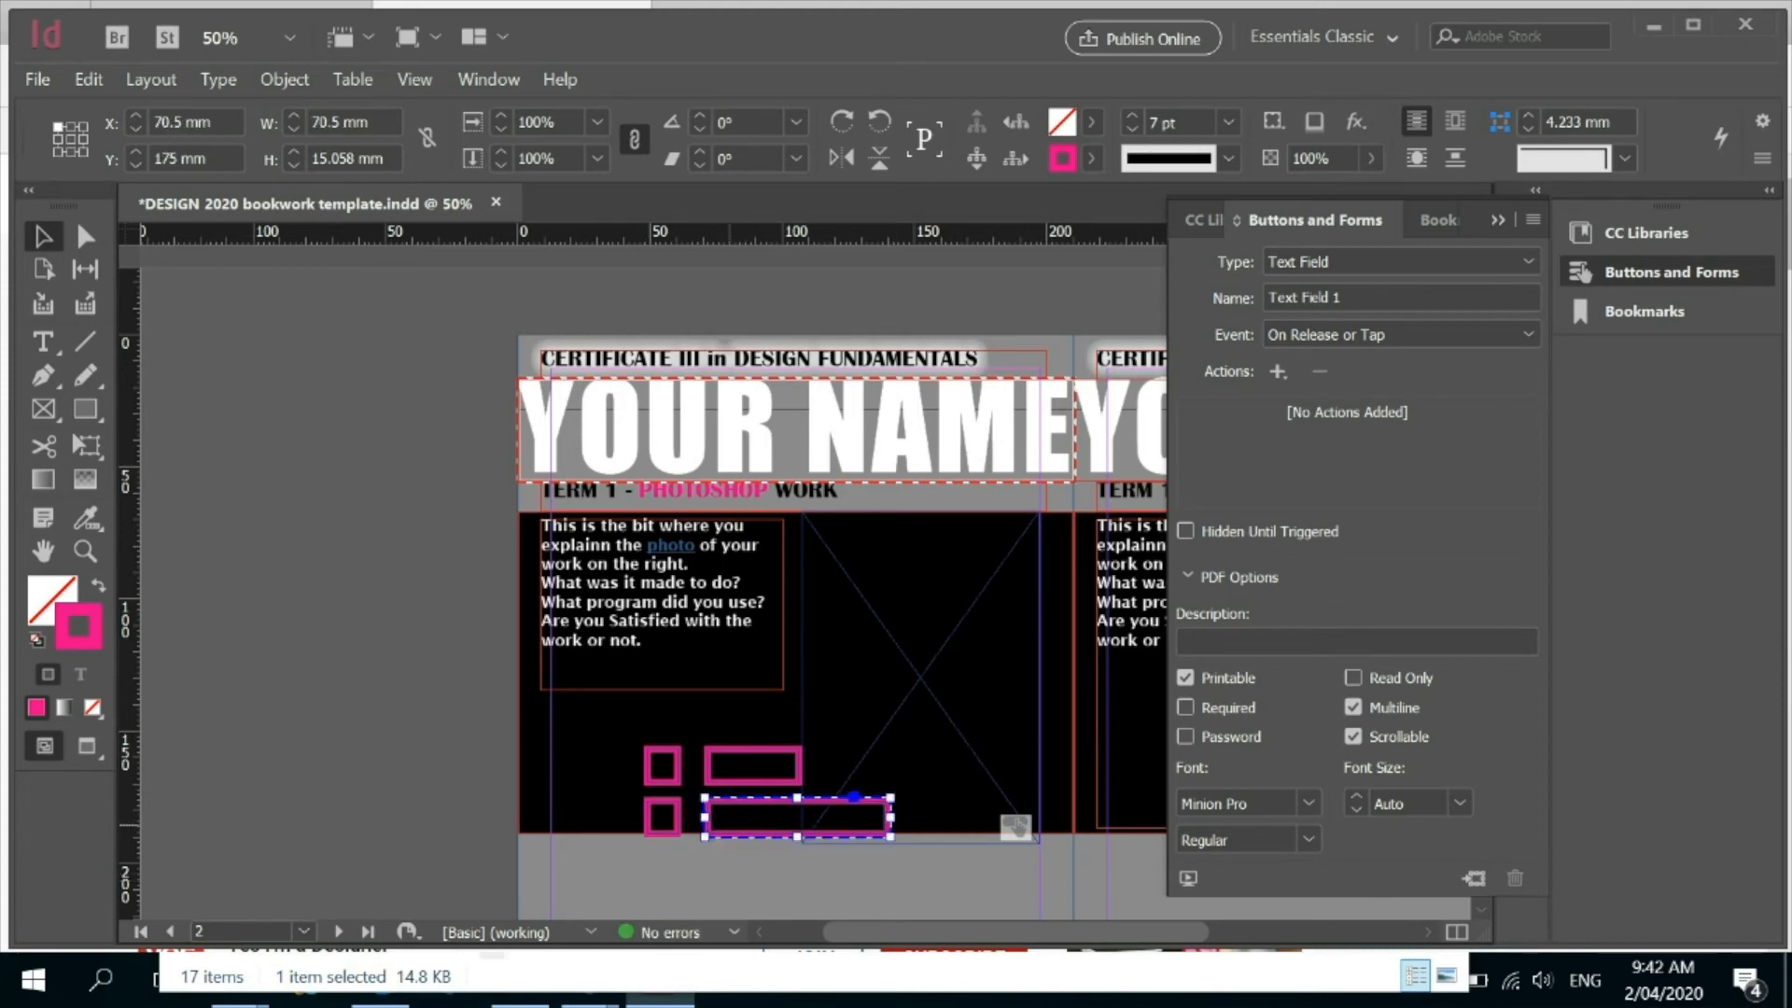
click(765, 853)
click(765, 830)
Move the list box onto the grey area below the text field, at about X 141 mm, Y 198 mm.
click(748, 772)
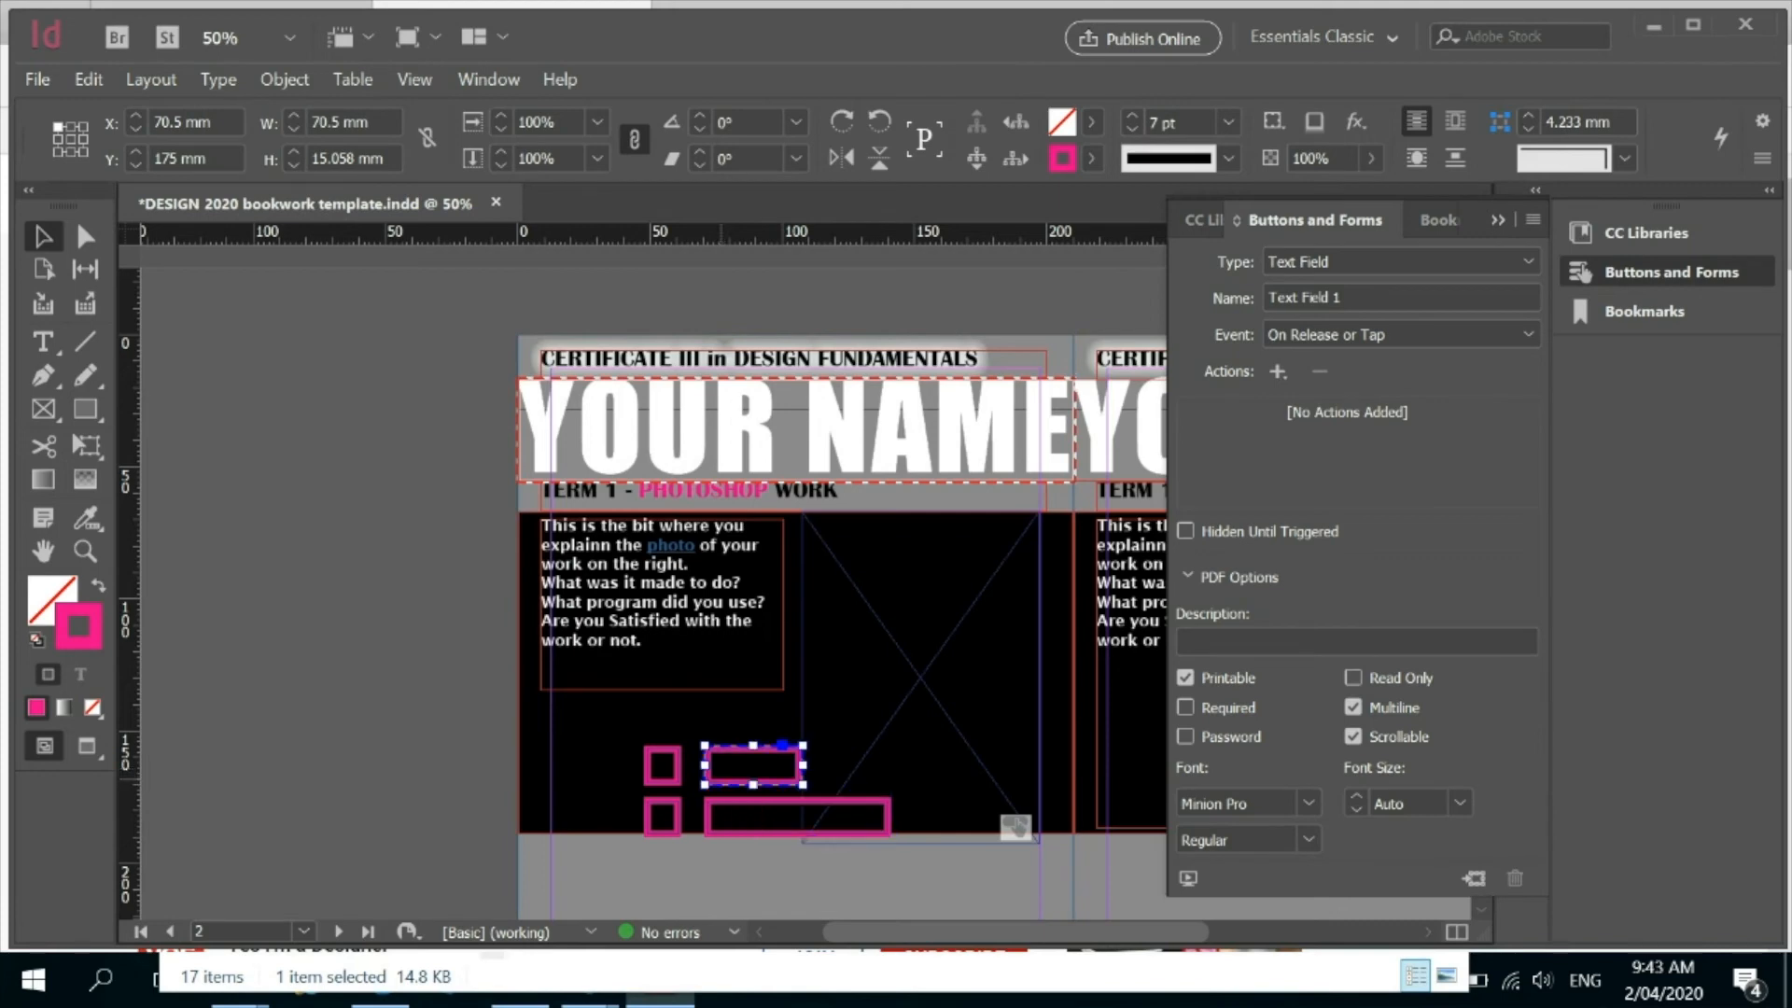
drag(747, 771, 931, 883)
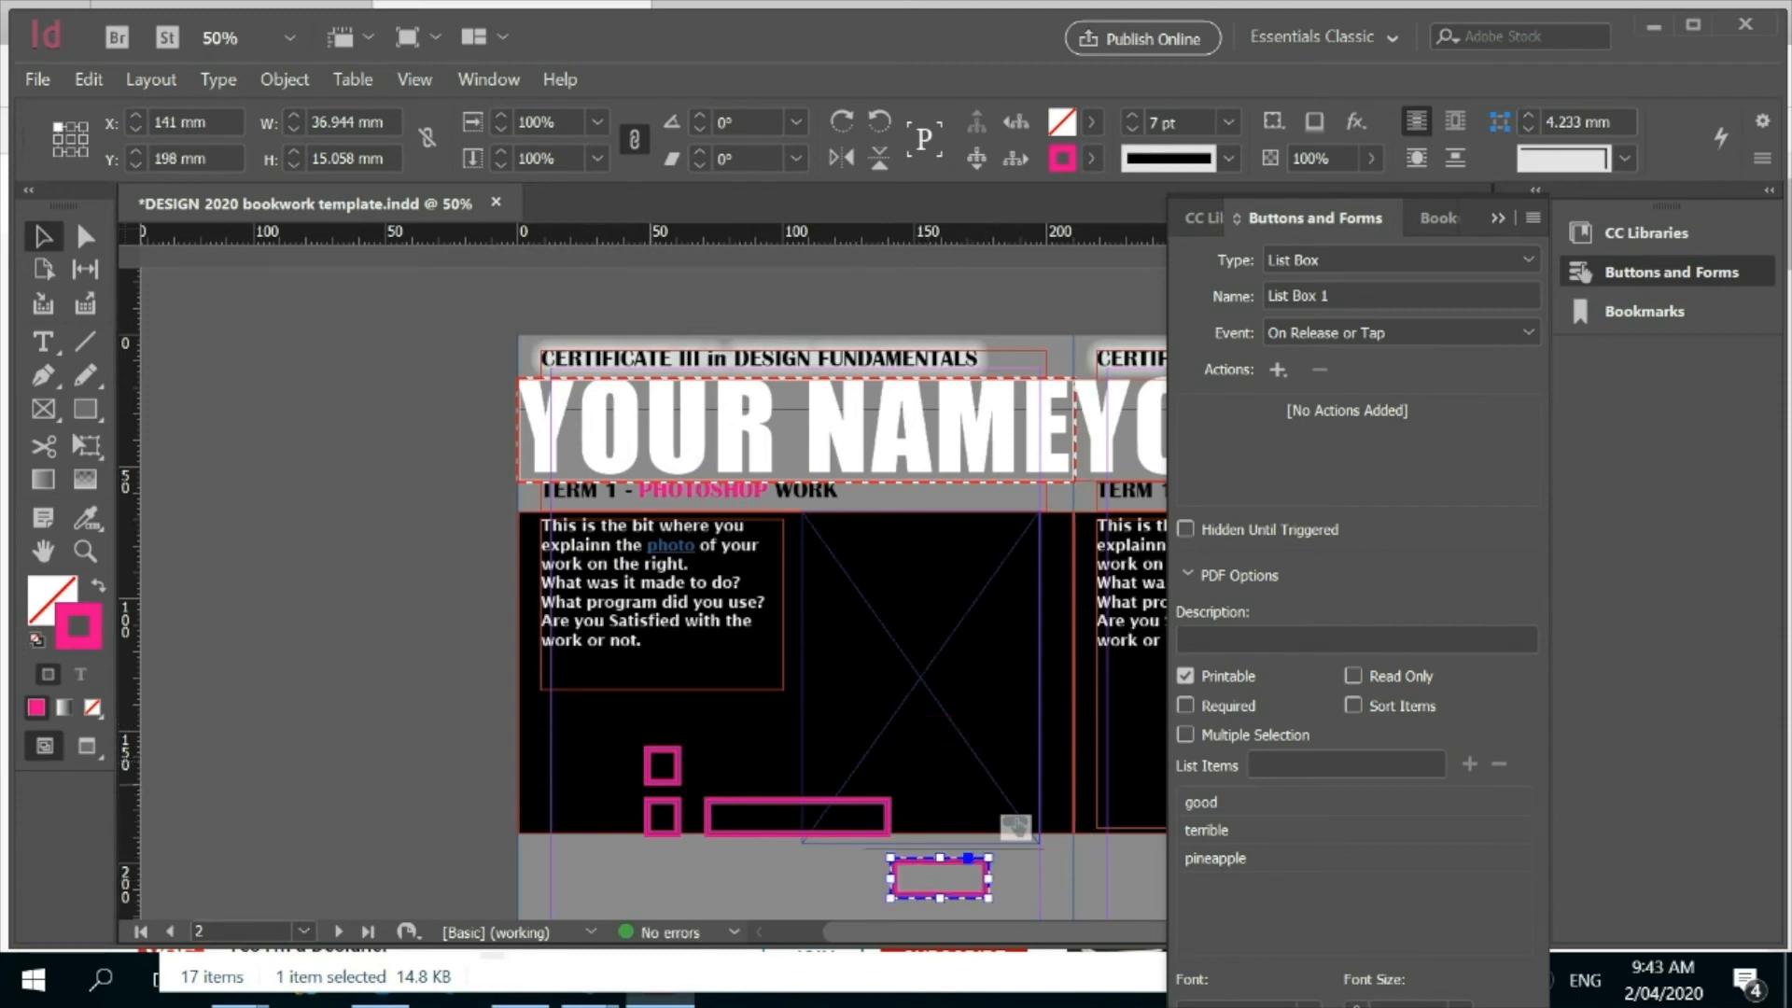
click(591, 881)
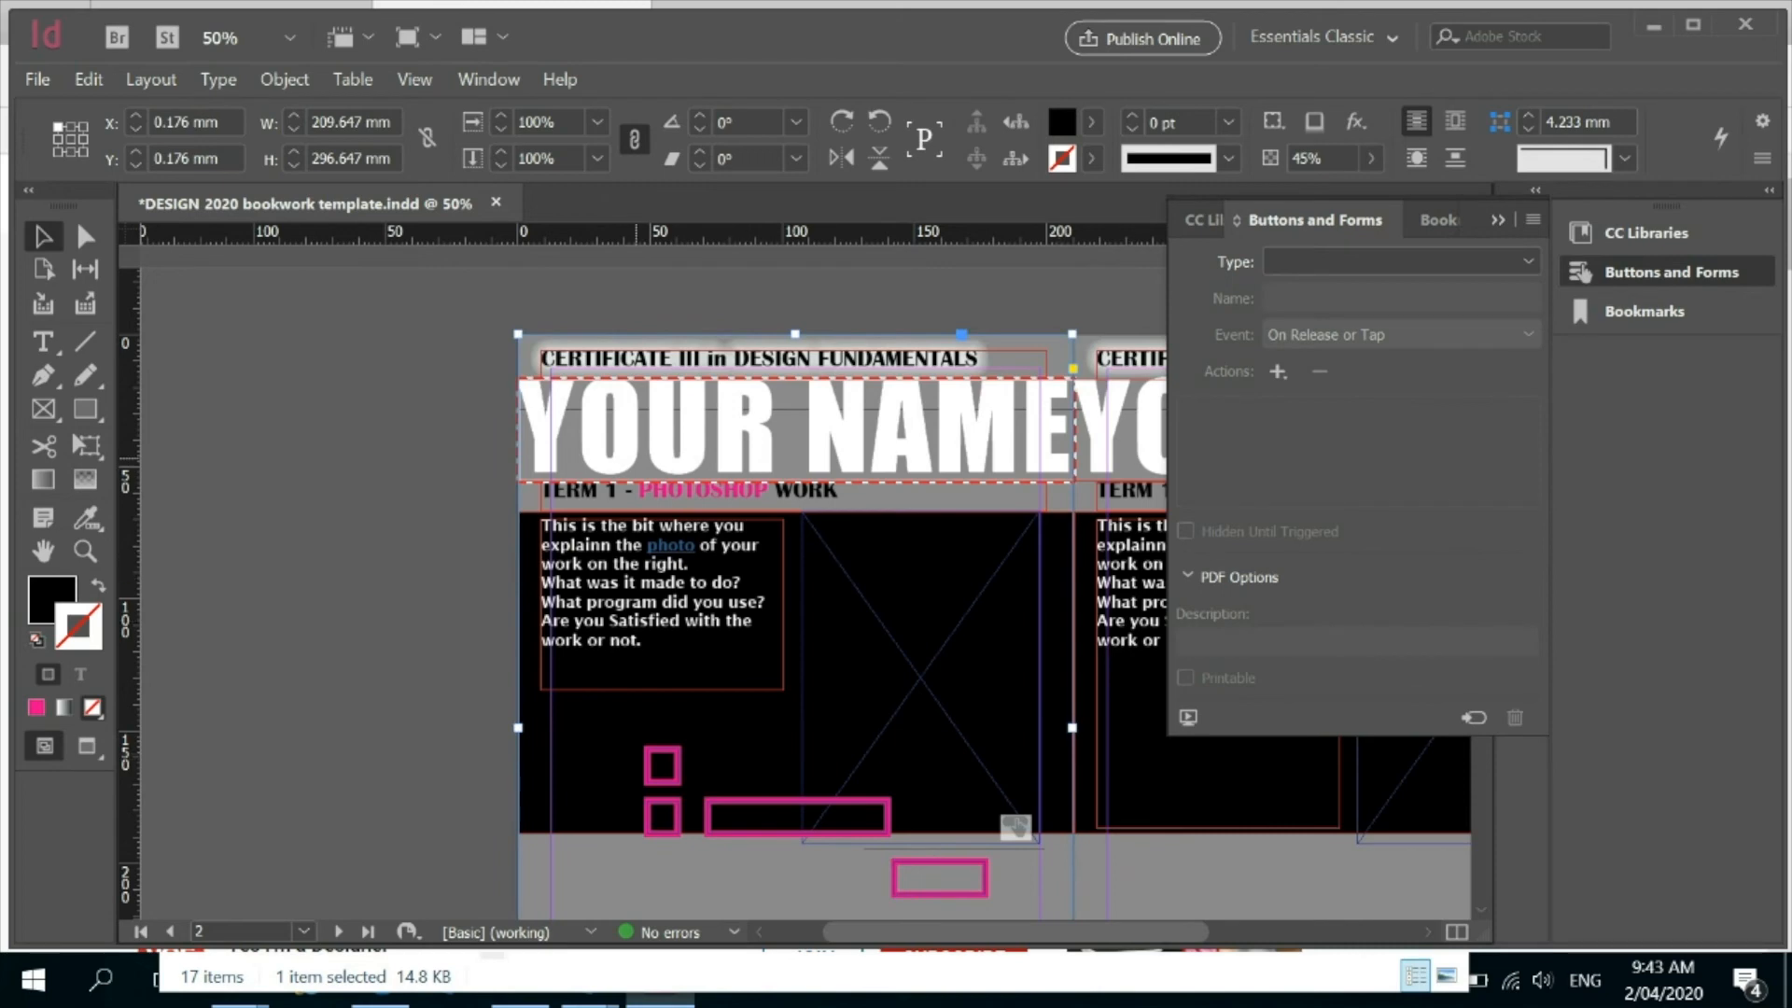
Export all pages as spreads to the interactive PDF DESIGN 2020 bookwork template.pdf in the desktop's DESIGN FUNDAMENTALS folder, accepting the RGB conversion.
click(37, 79)
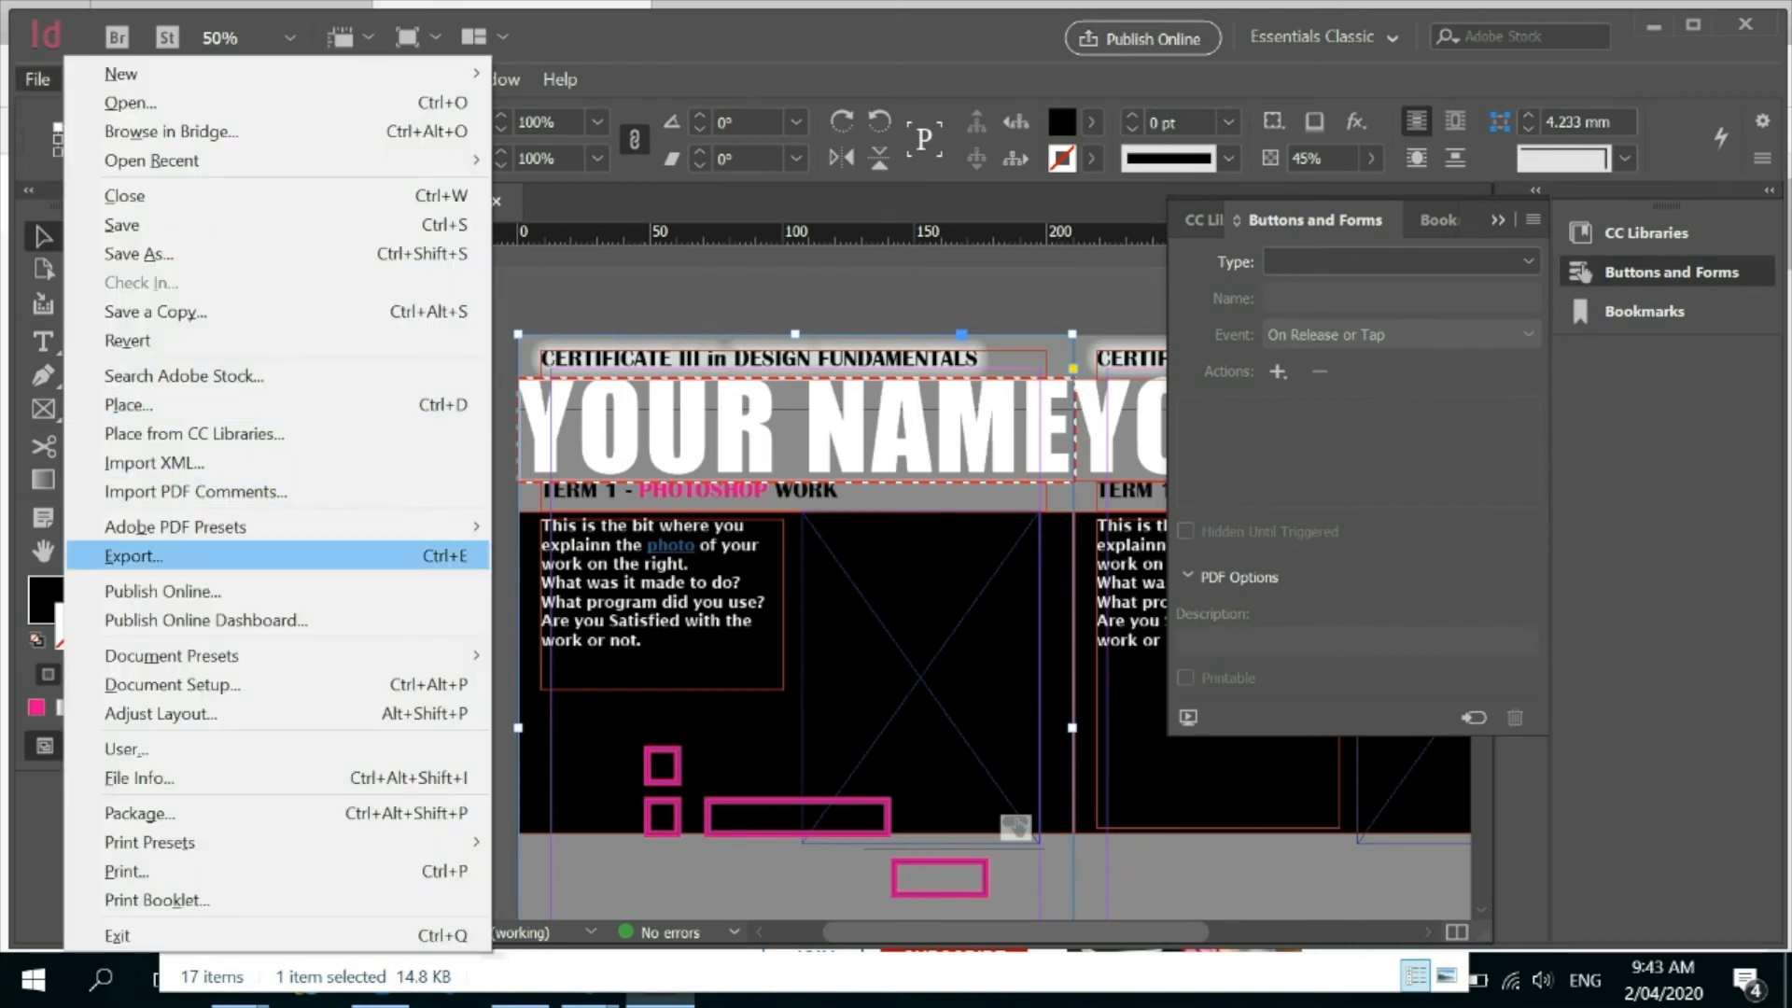
click(134, 555)
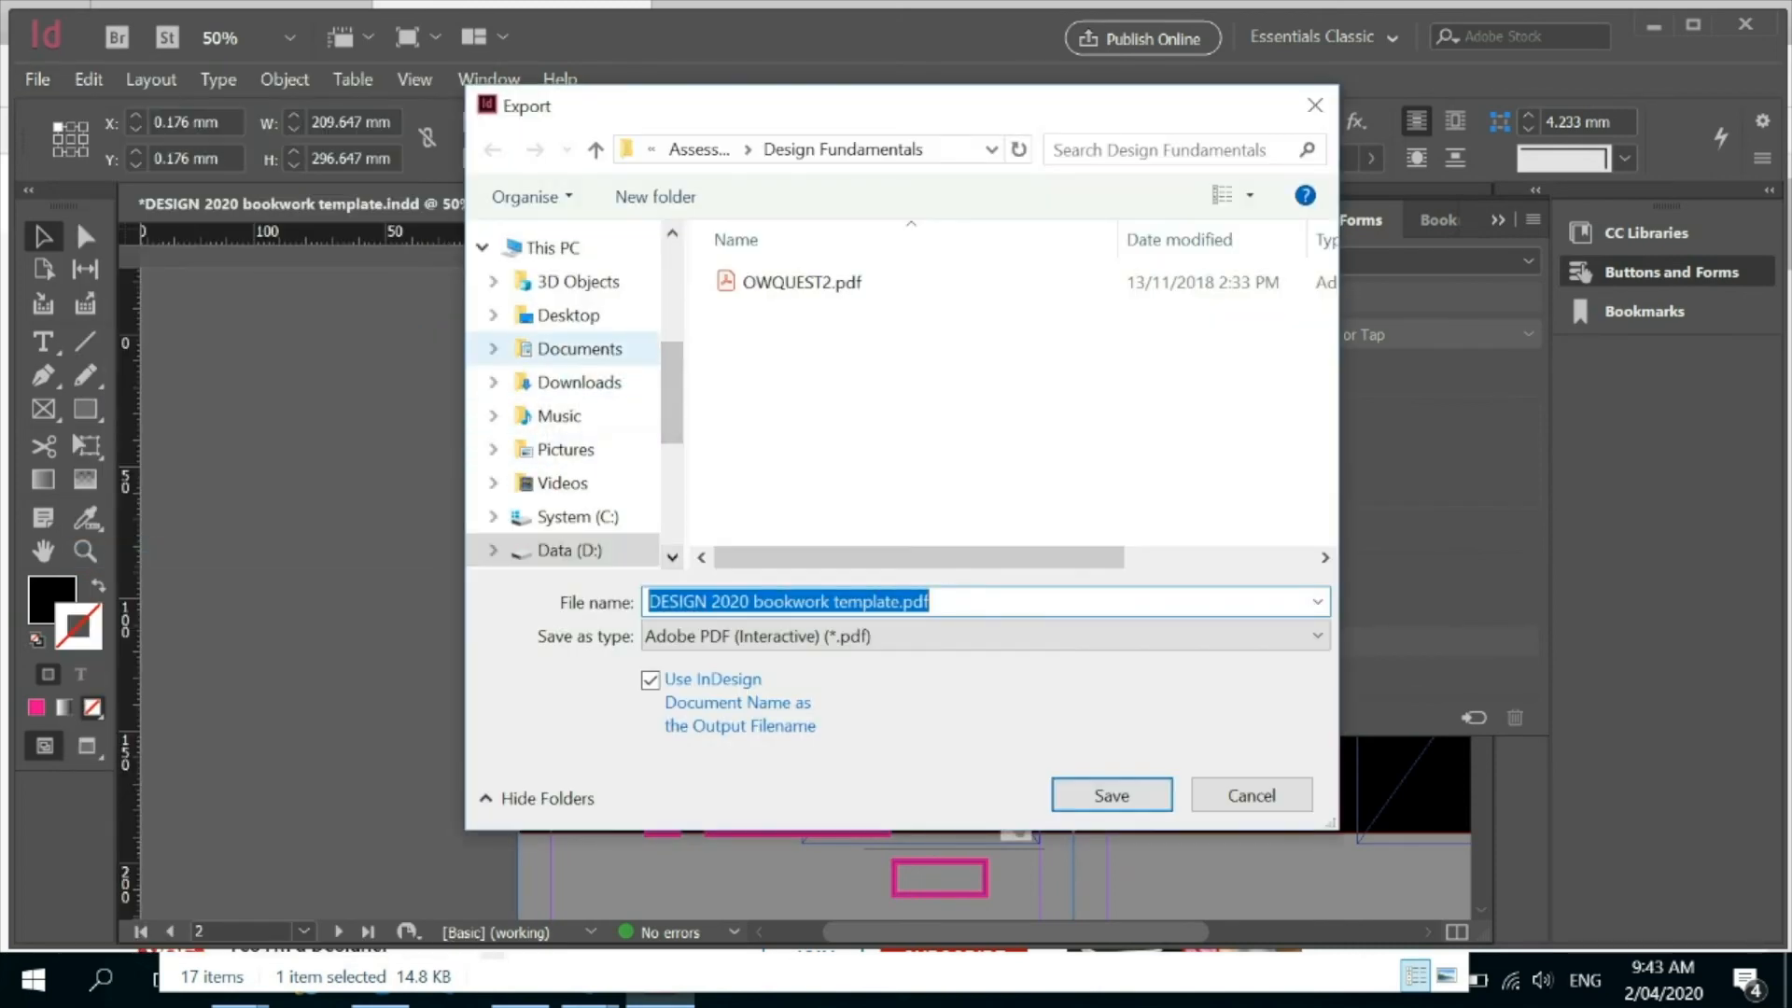
click(569, 315)
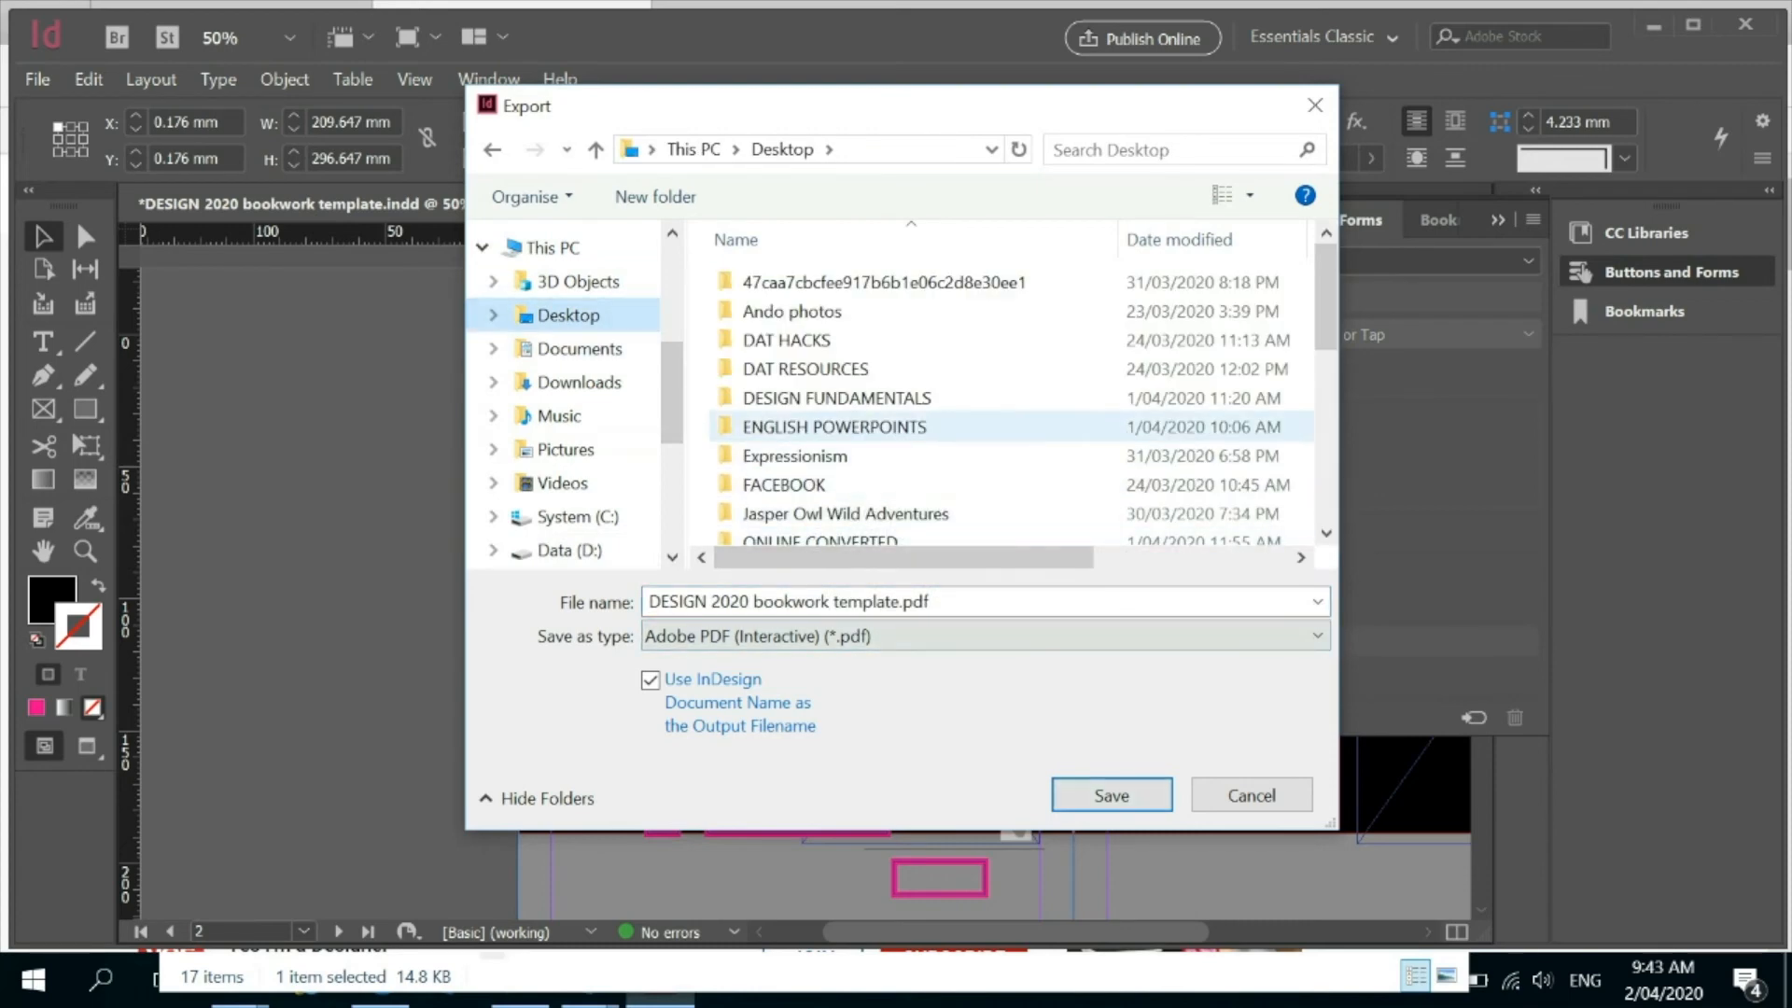
double_click(836, 398)
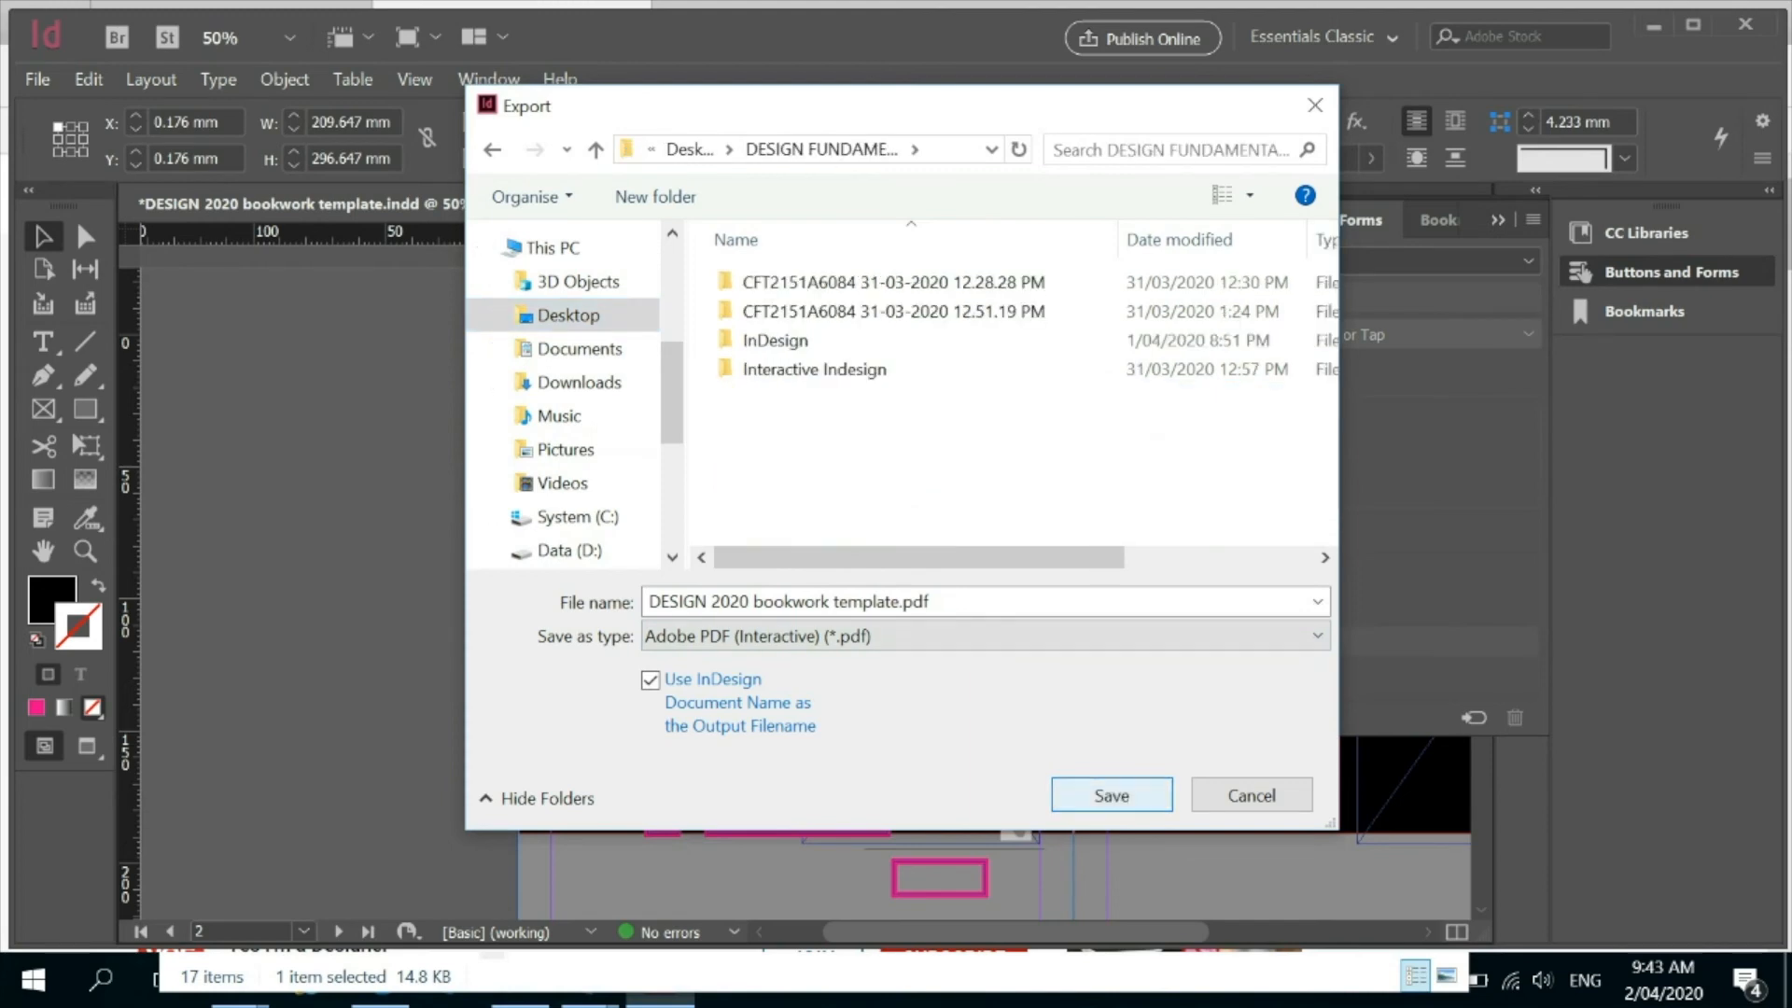
click(1111, 795)
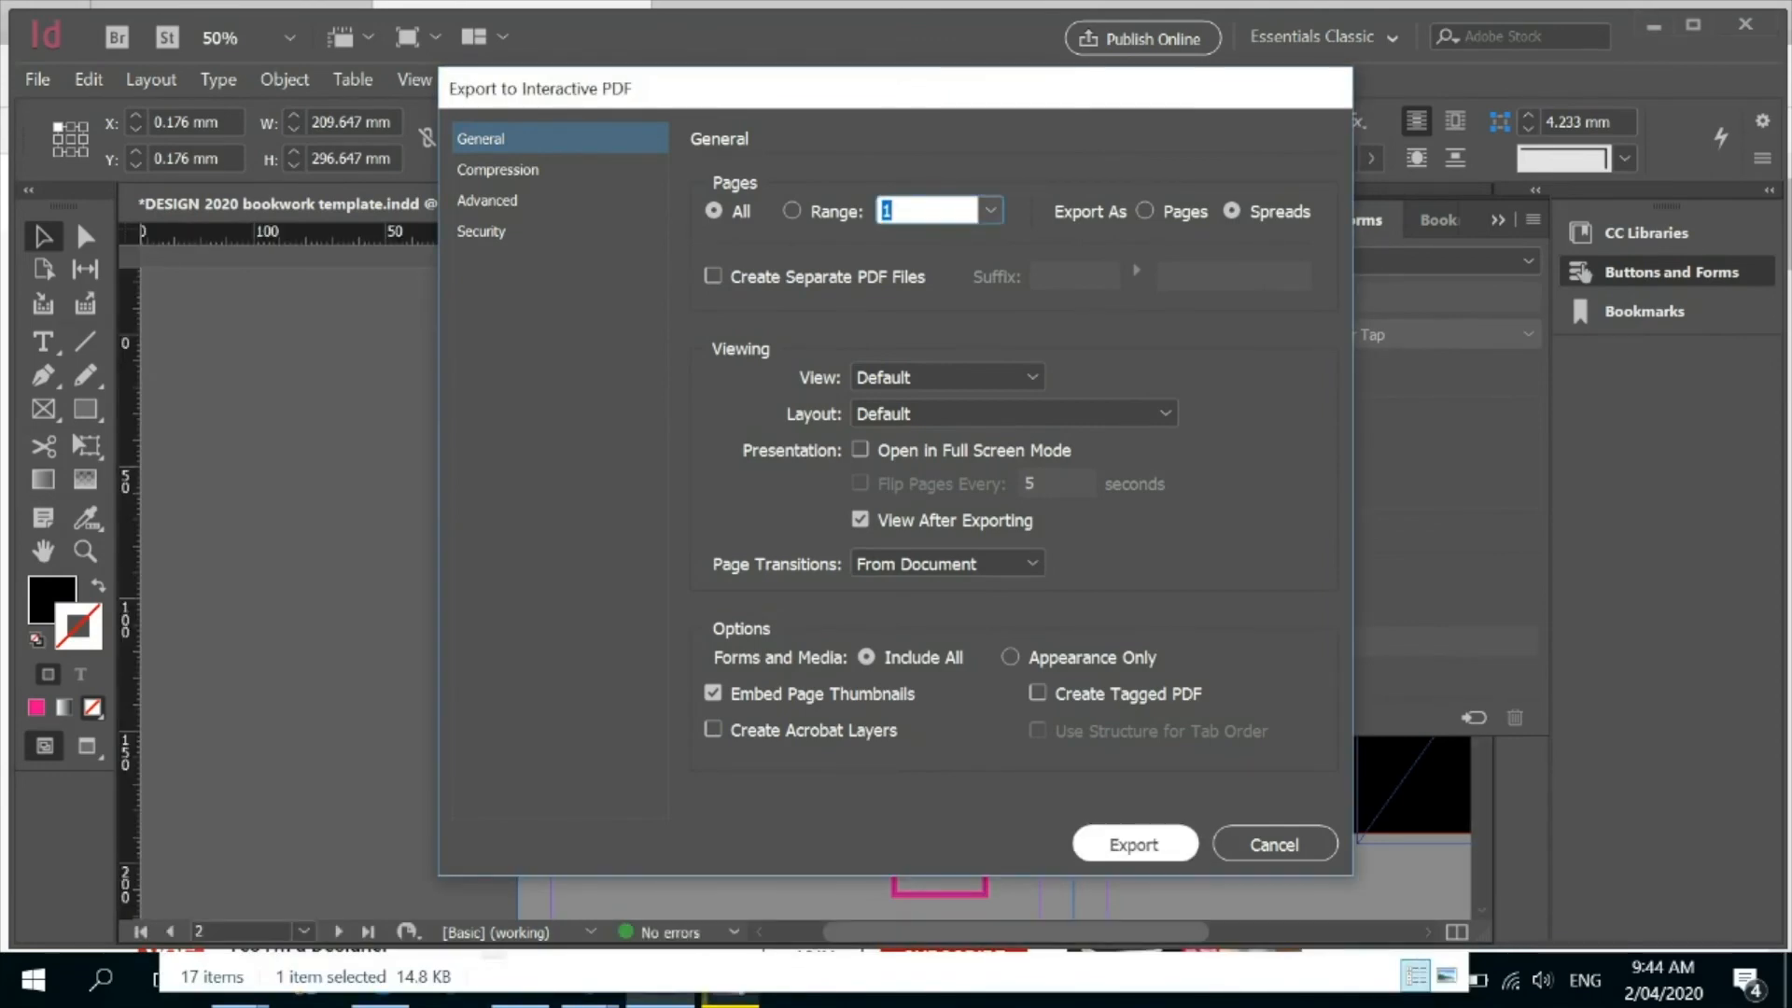
key(Return)
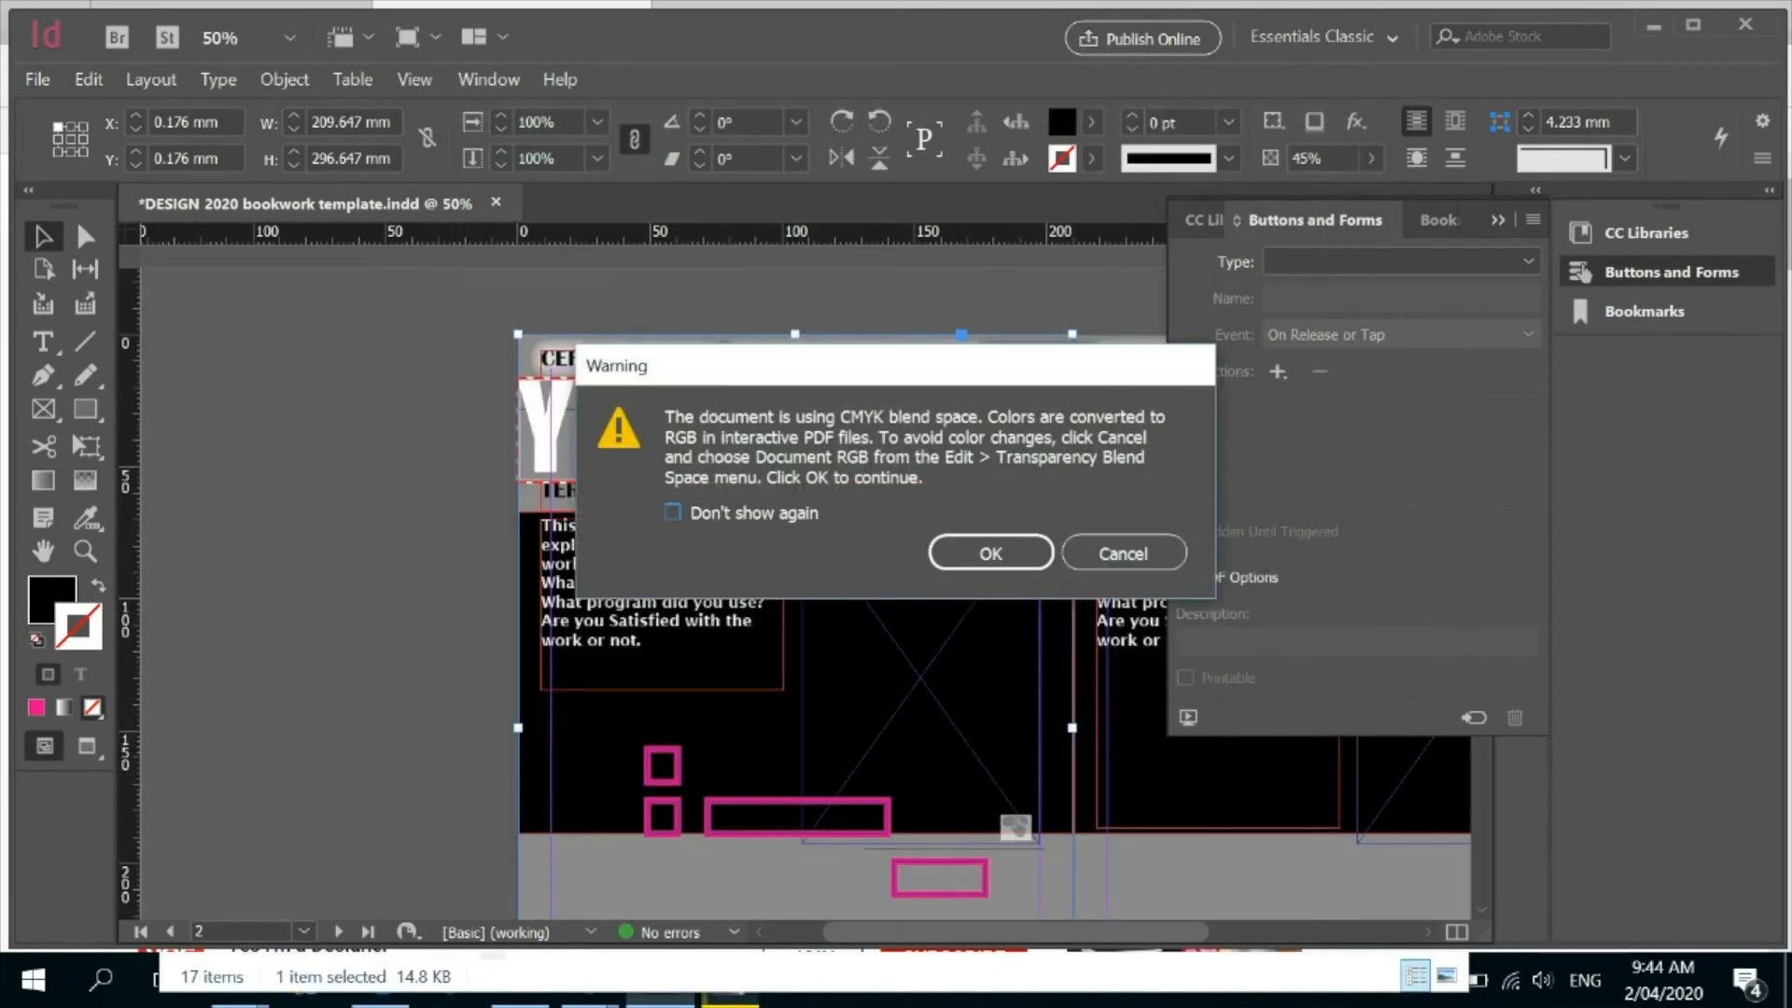
key(Return)
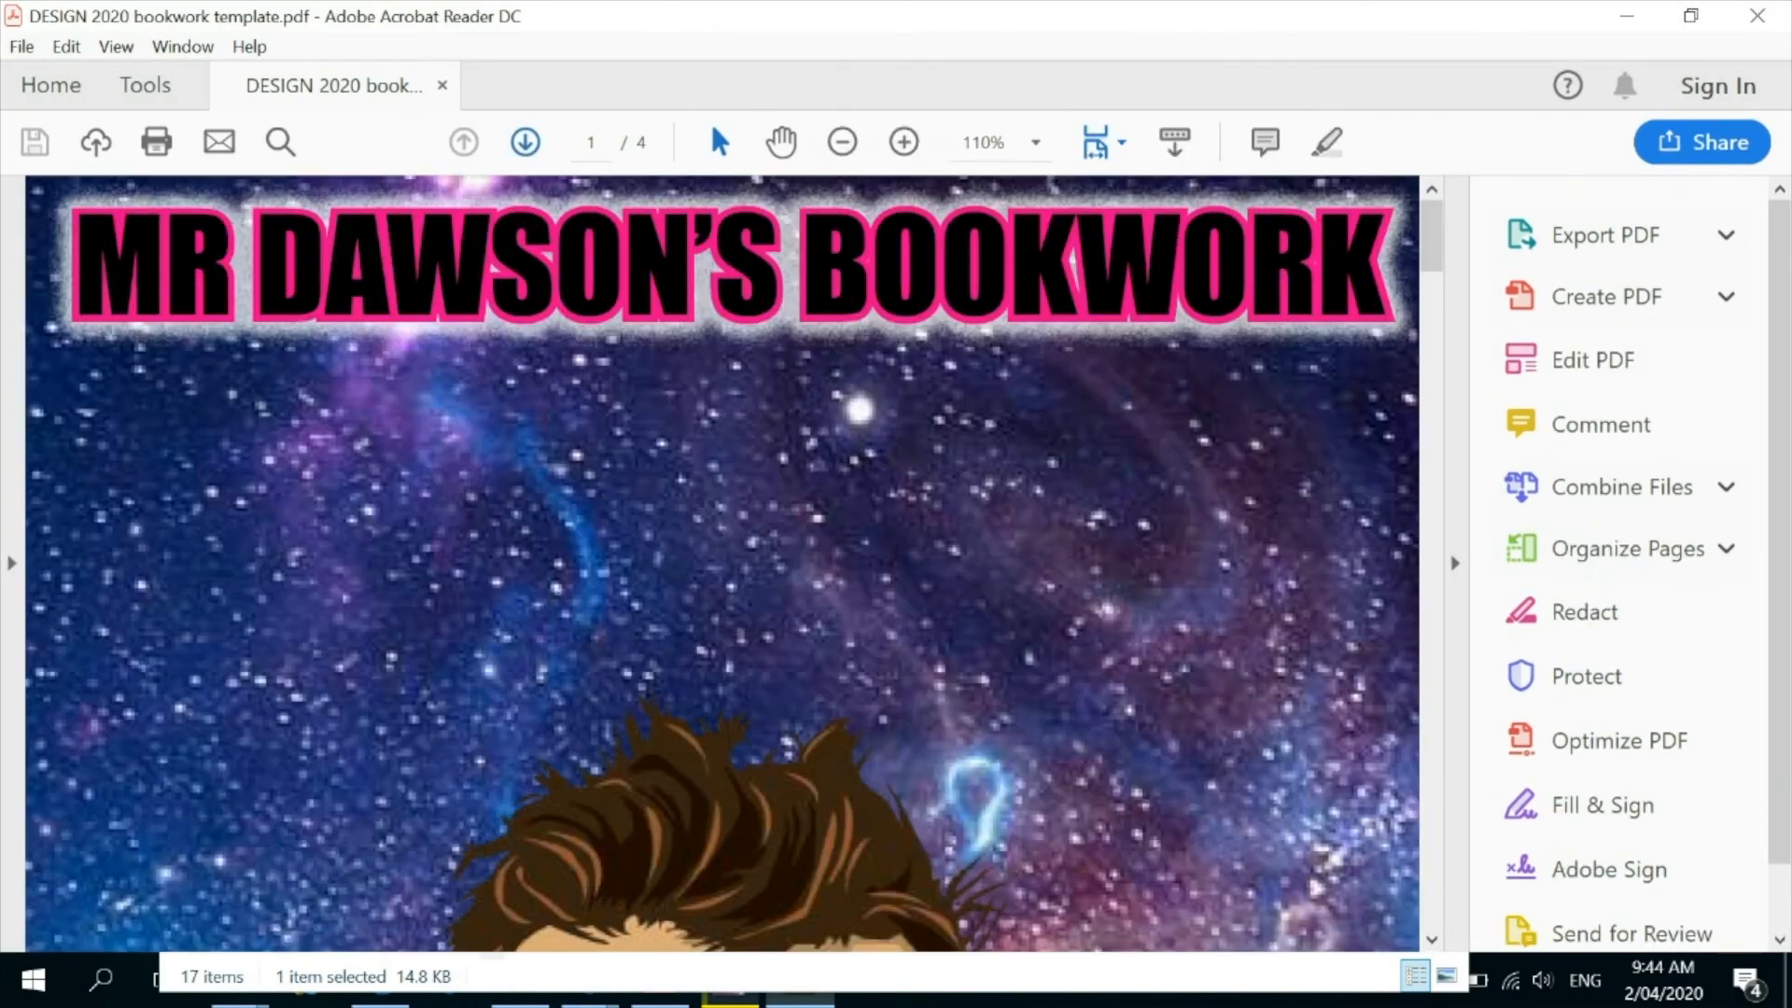
Maximise the exported PDF in Acrobat Reader and examine the form fields on the Photoshop page.
click(842, 142)
click(842, 141)
click(842, 142)
click(842, 142)
click(842, 142)
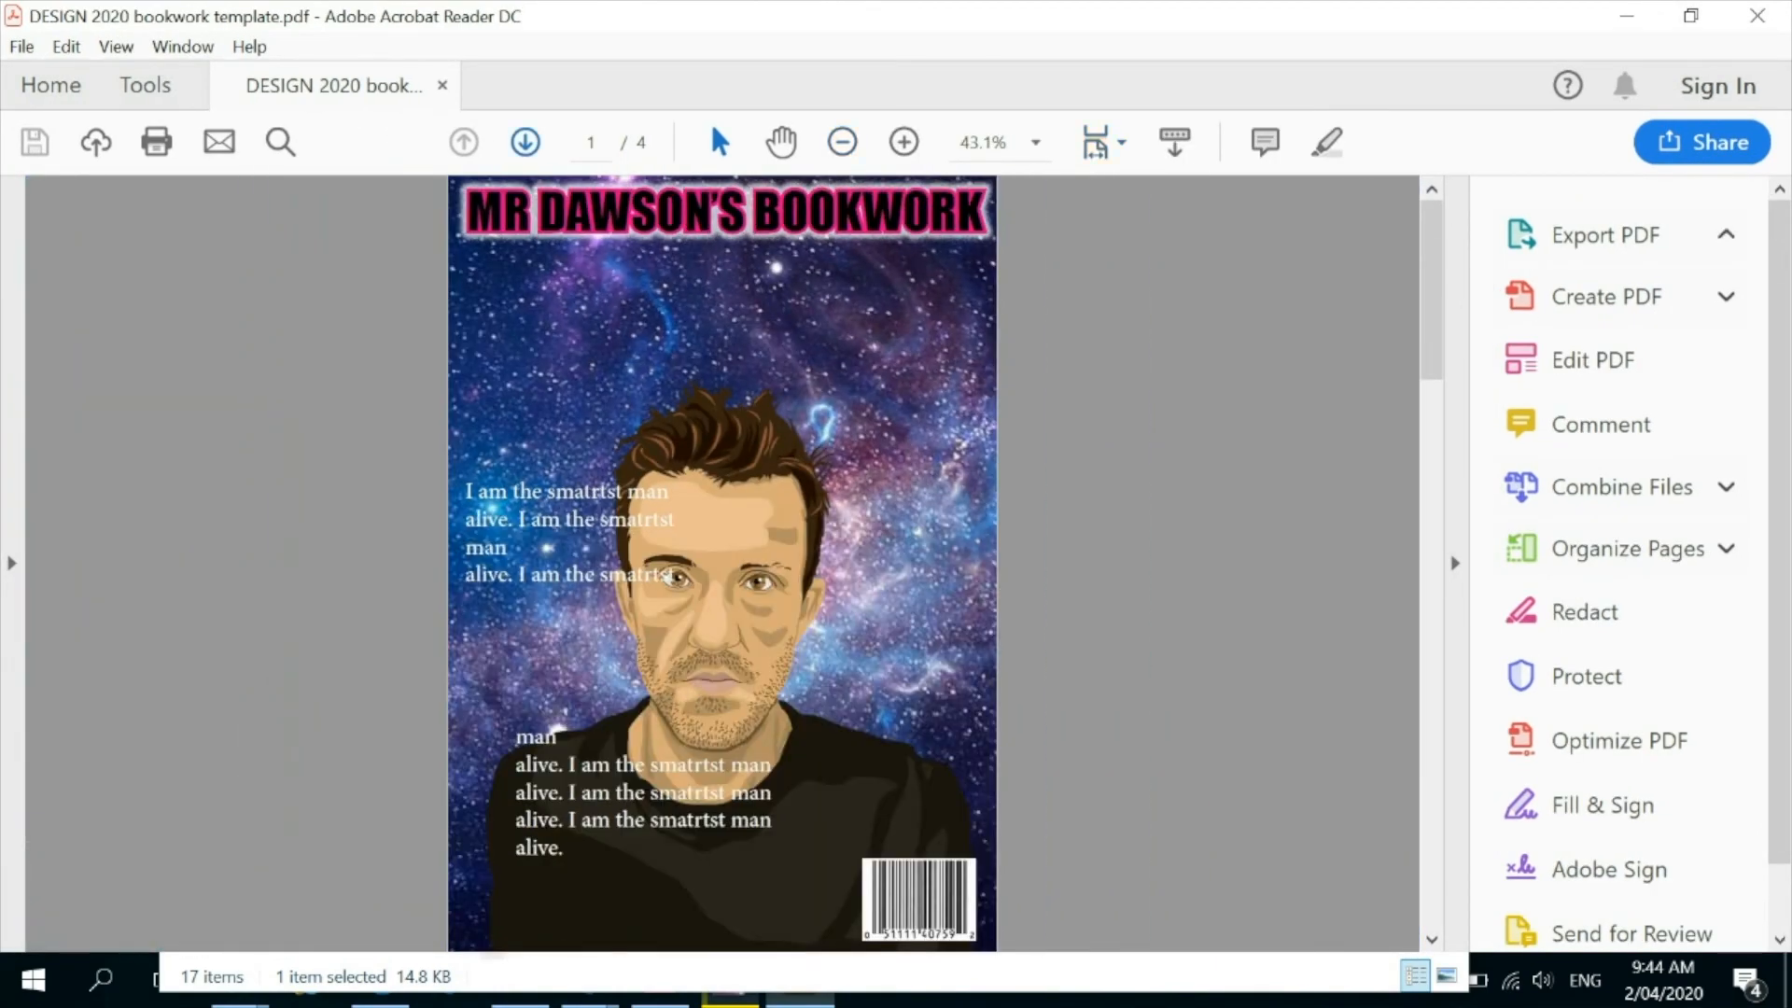
scroll(721, 562, down, 1)
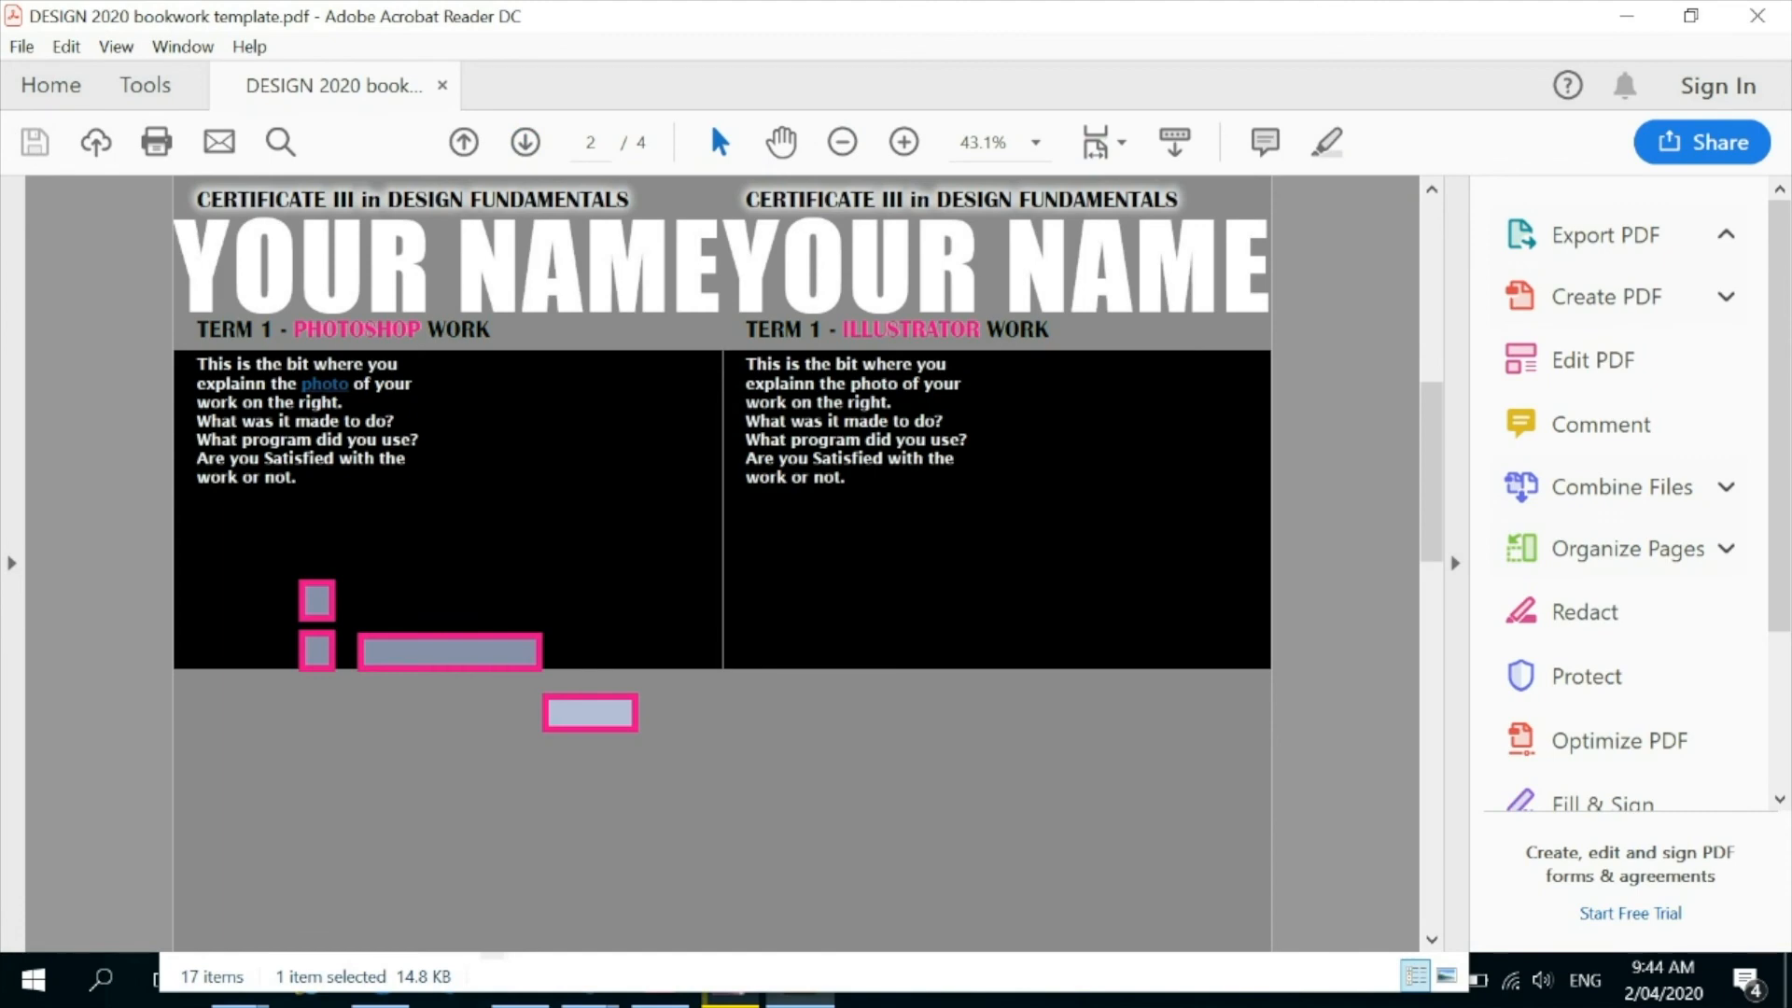
Enter ZXxZXZXZxZXZX as trial text in the text field on the Photoshop page.
click(450, 652)
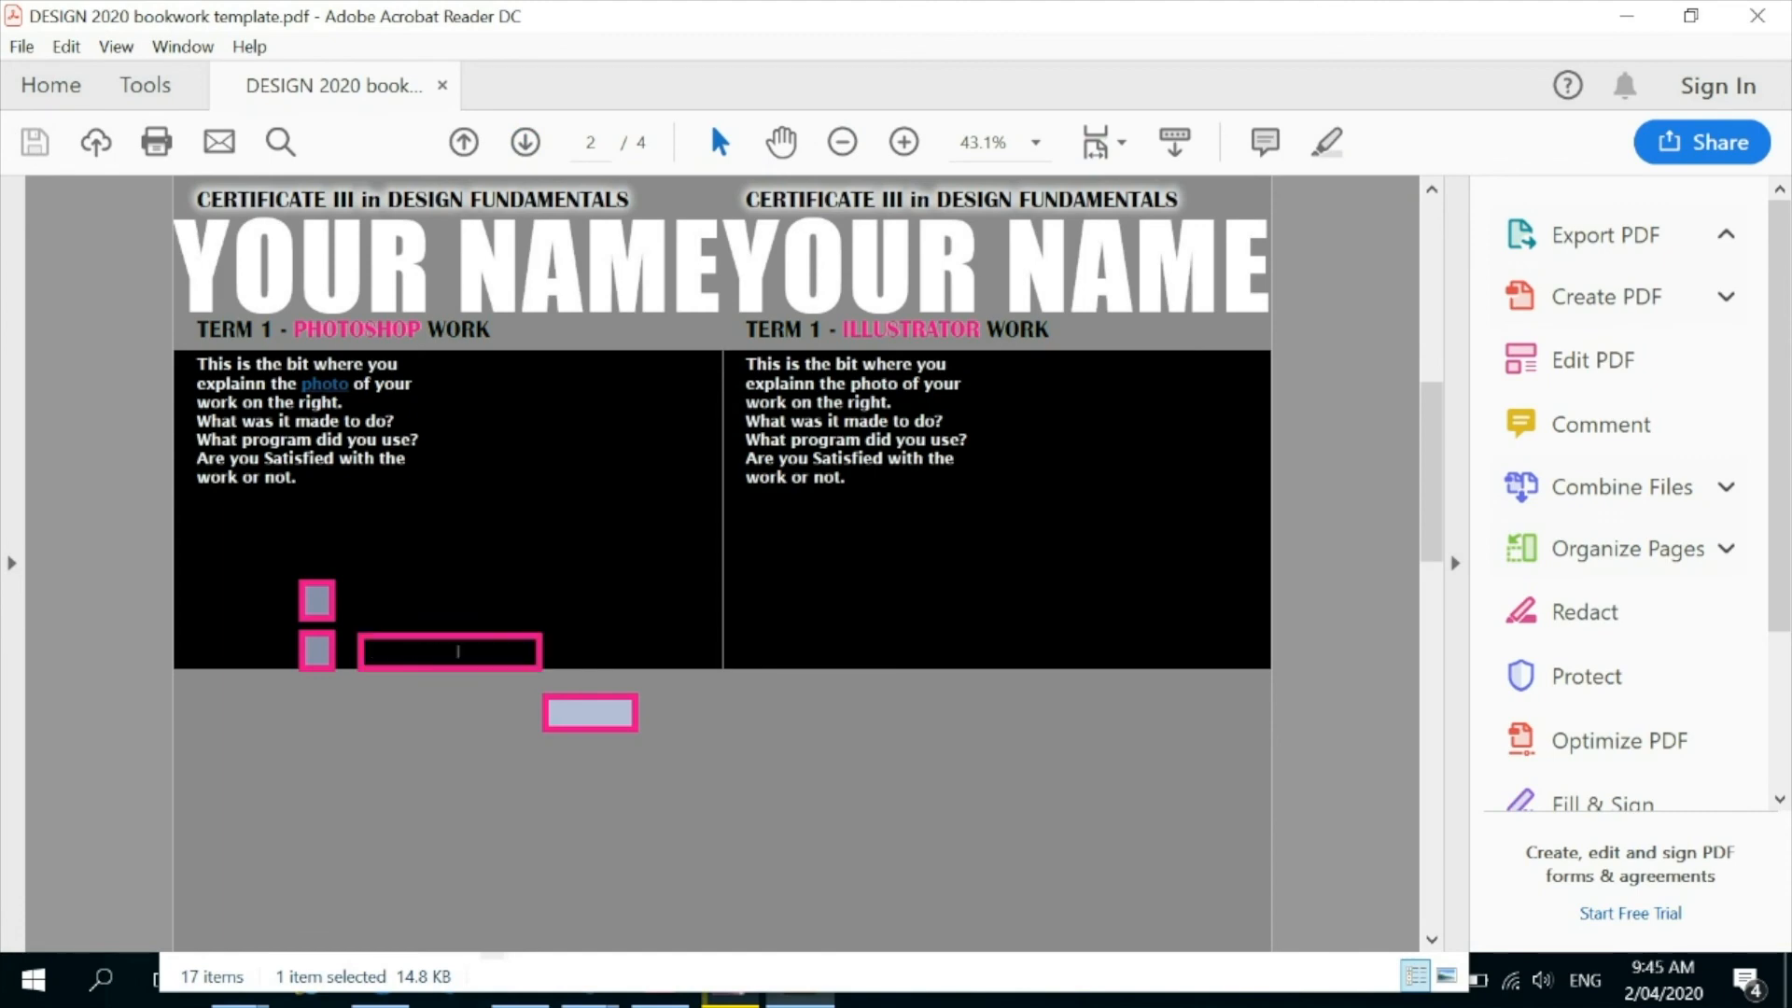
text(ZXxZXZXZxZXZX)
key(Return)
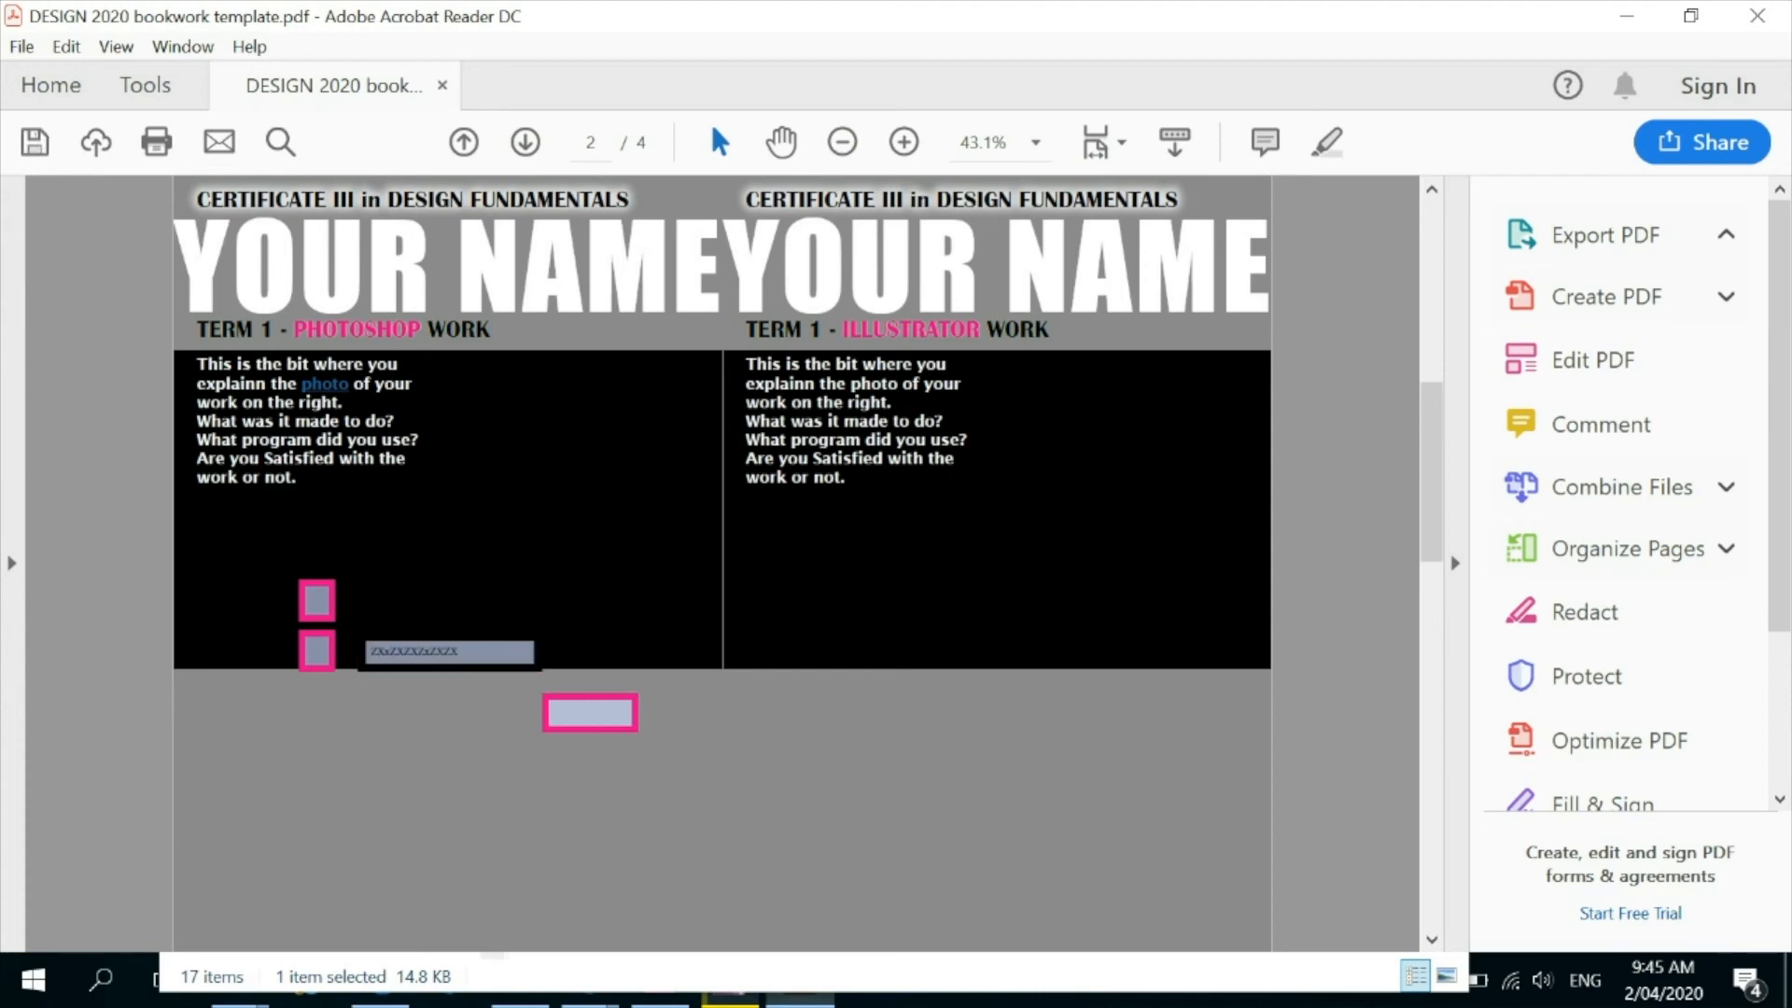
Replace the trial entry in the text field with "hi I'm text!".
click(433, 651)
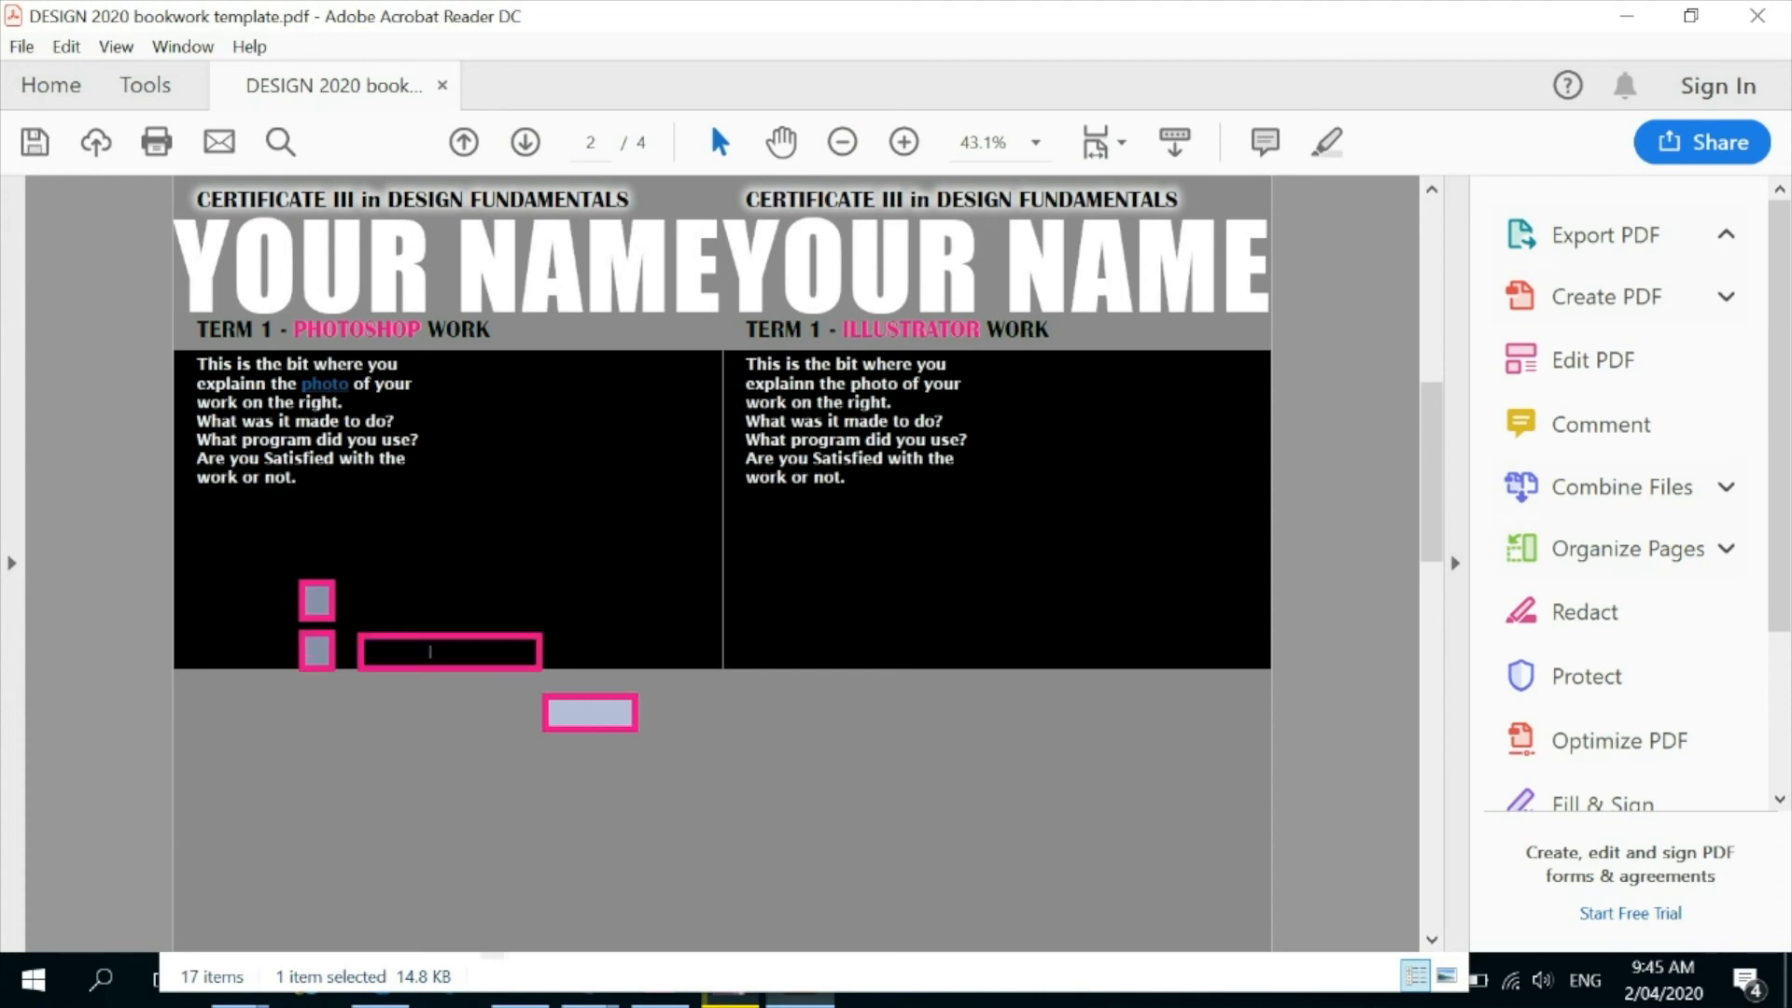
double_click(433, 651)
key(BackSpace)
text(ZXZX)
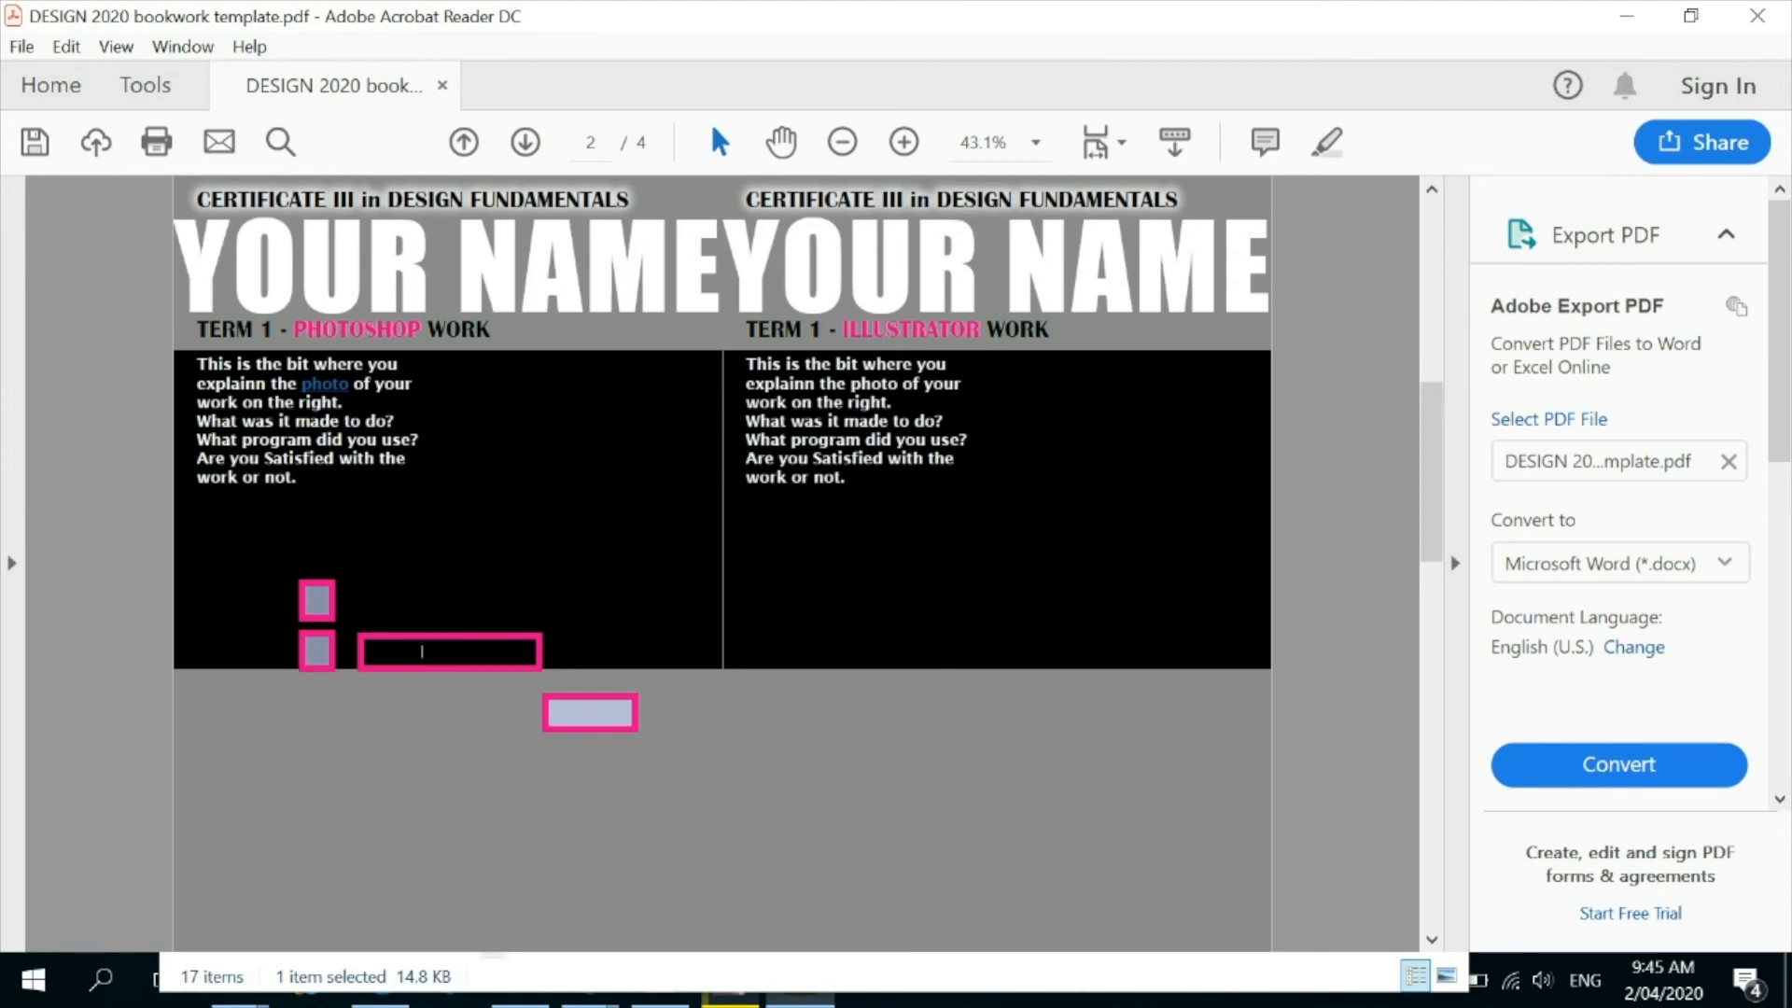
key(Return)
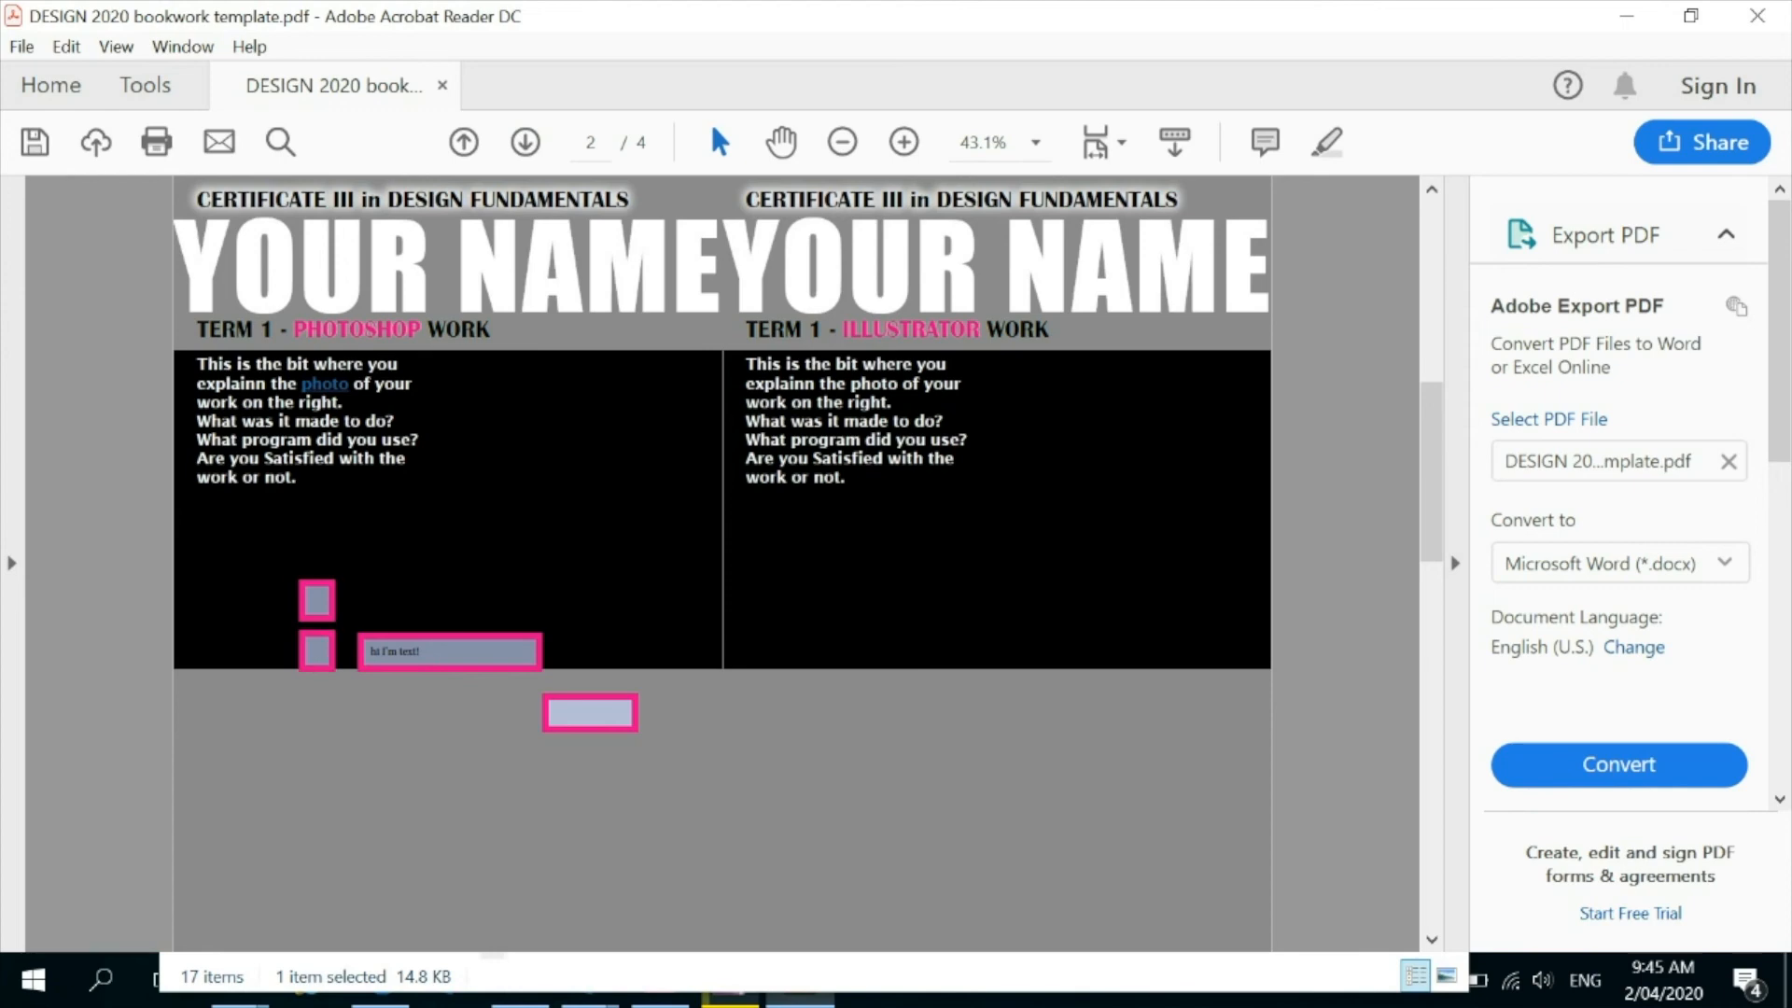
Tick both check boxes beside the text field on the Photoshop page.
click(317, 601)
click(317, 652)
click(419, 733)
Test the list box below the text field by scrolling its options up and down.
click(590, 713)
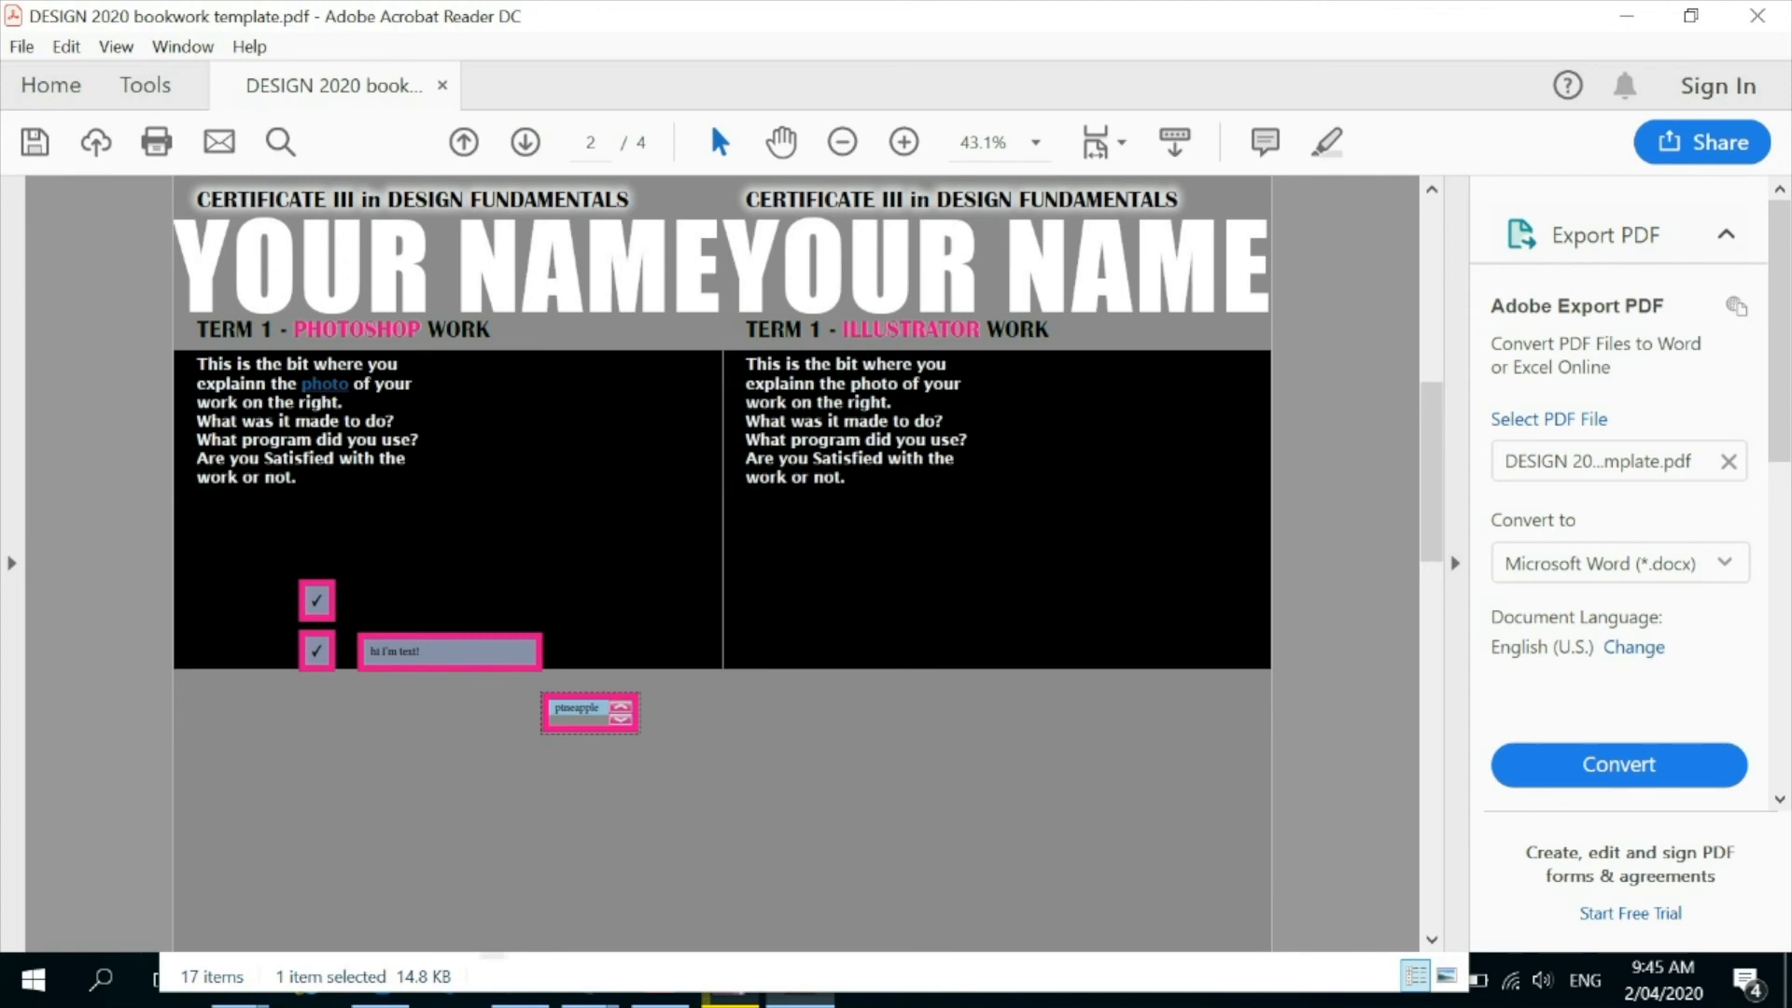
click(621, 707)
click(621, 707)
click(621, 720)
click(621, 720)
Test the hidden link button above the list box, allow the connection to nba.com, look over the web page and close it.
click(572, 588)
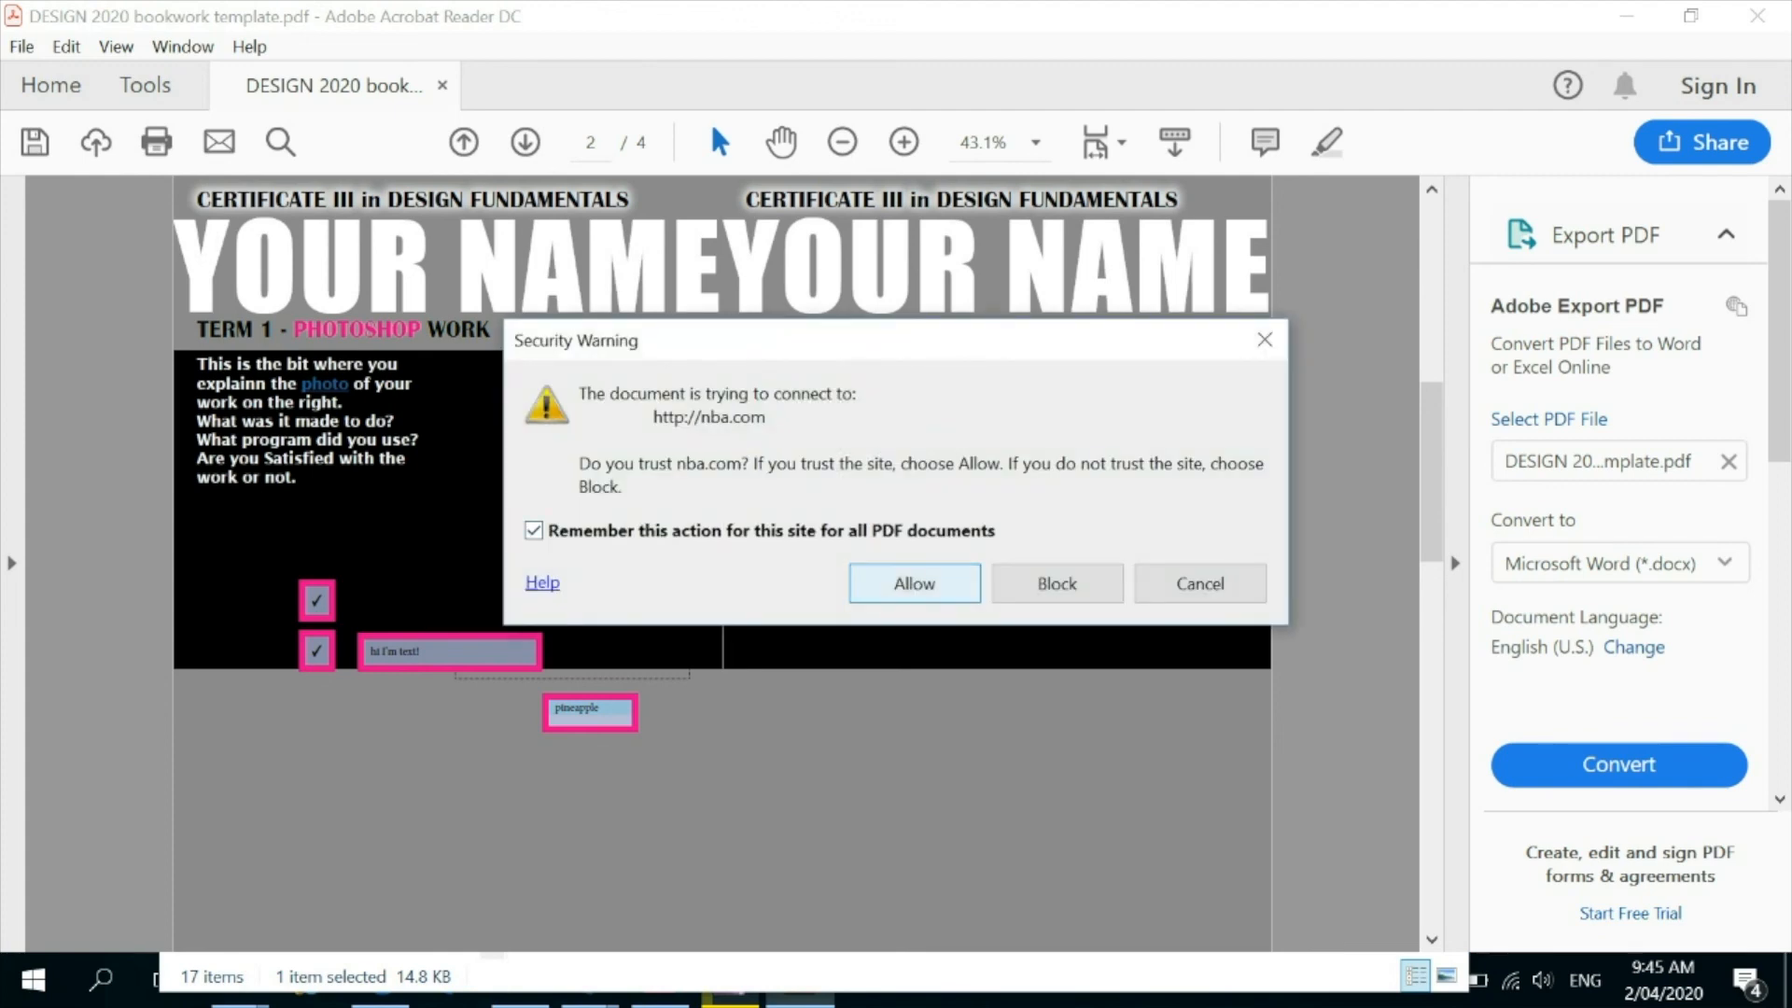
key(Return)
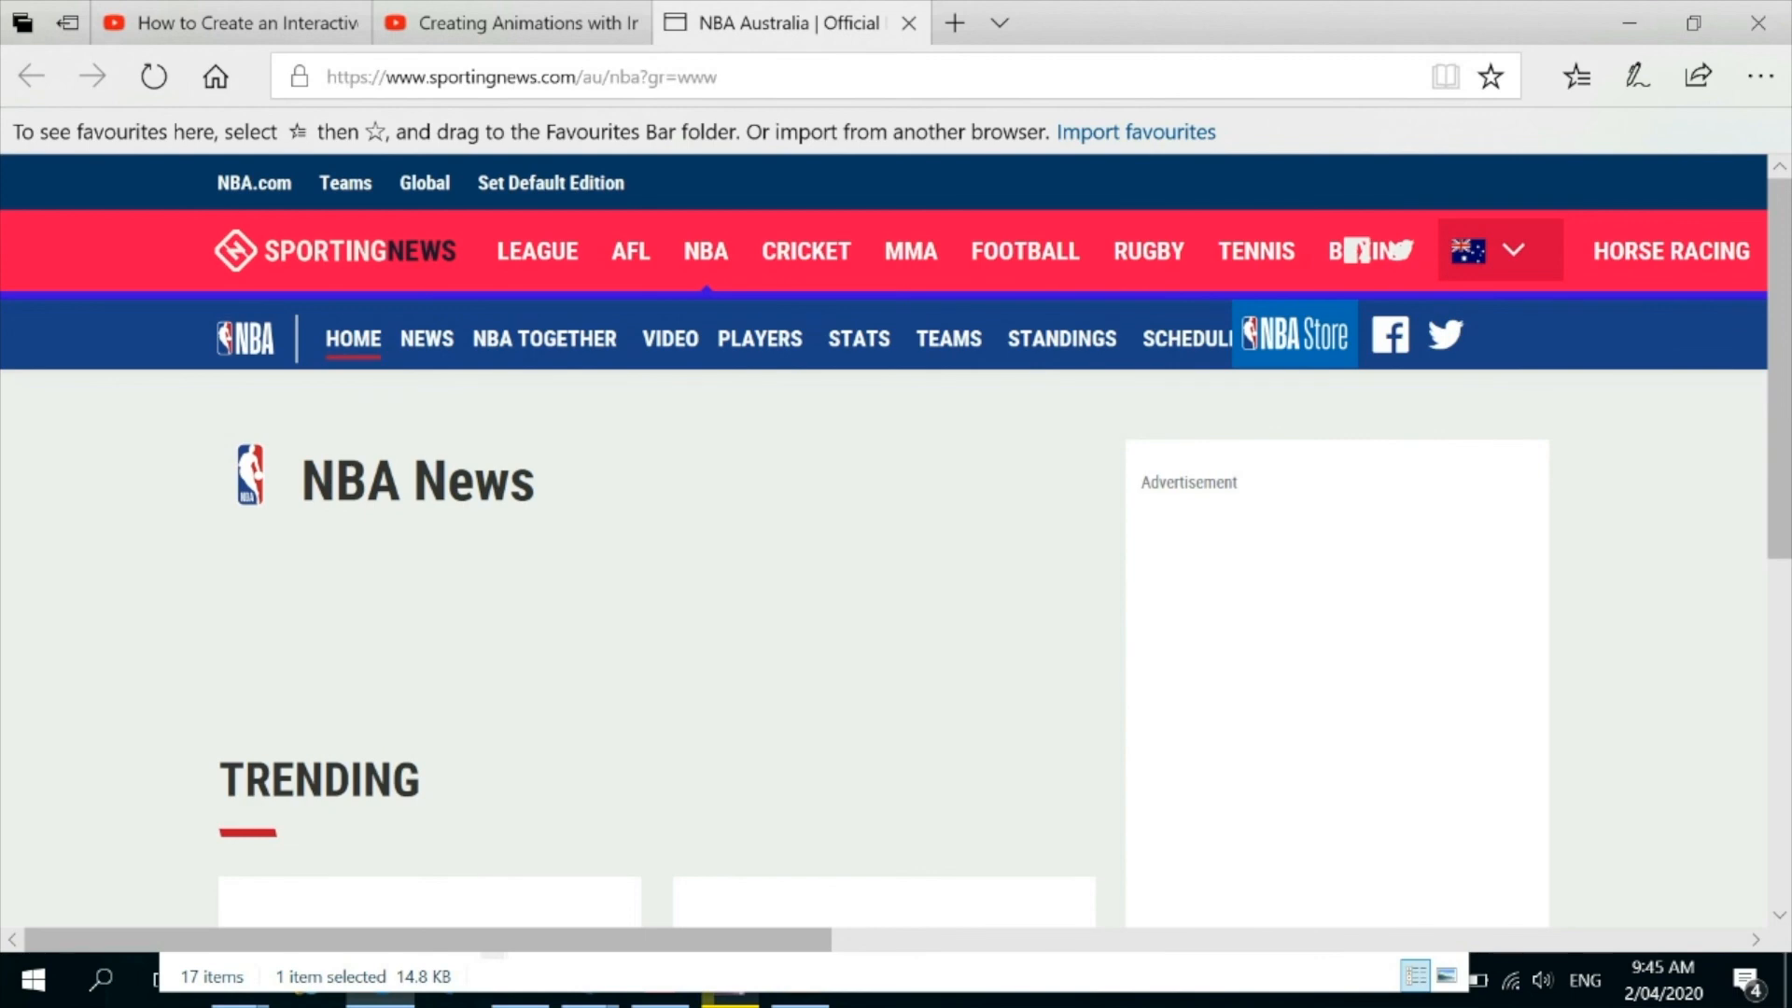
scroll(895, 560, down, 3)
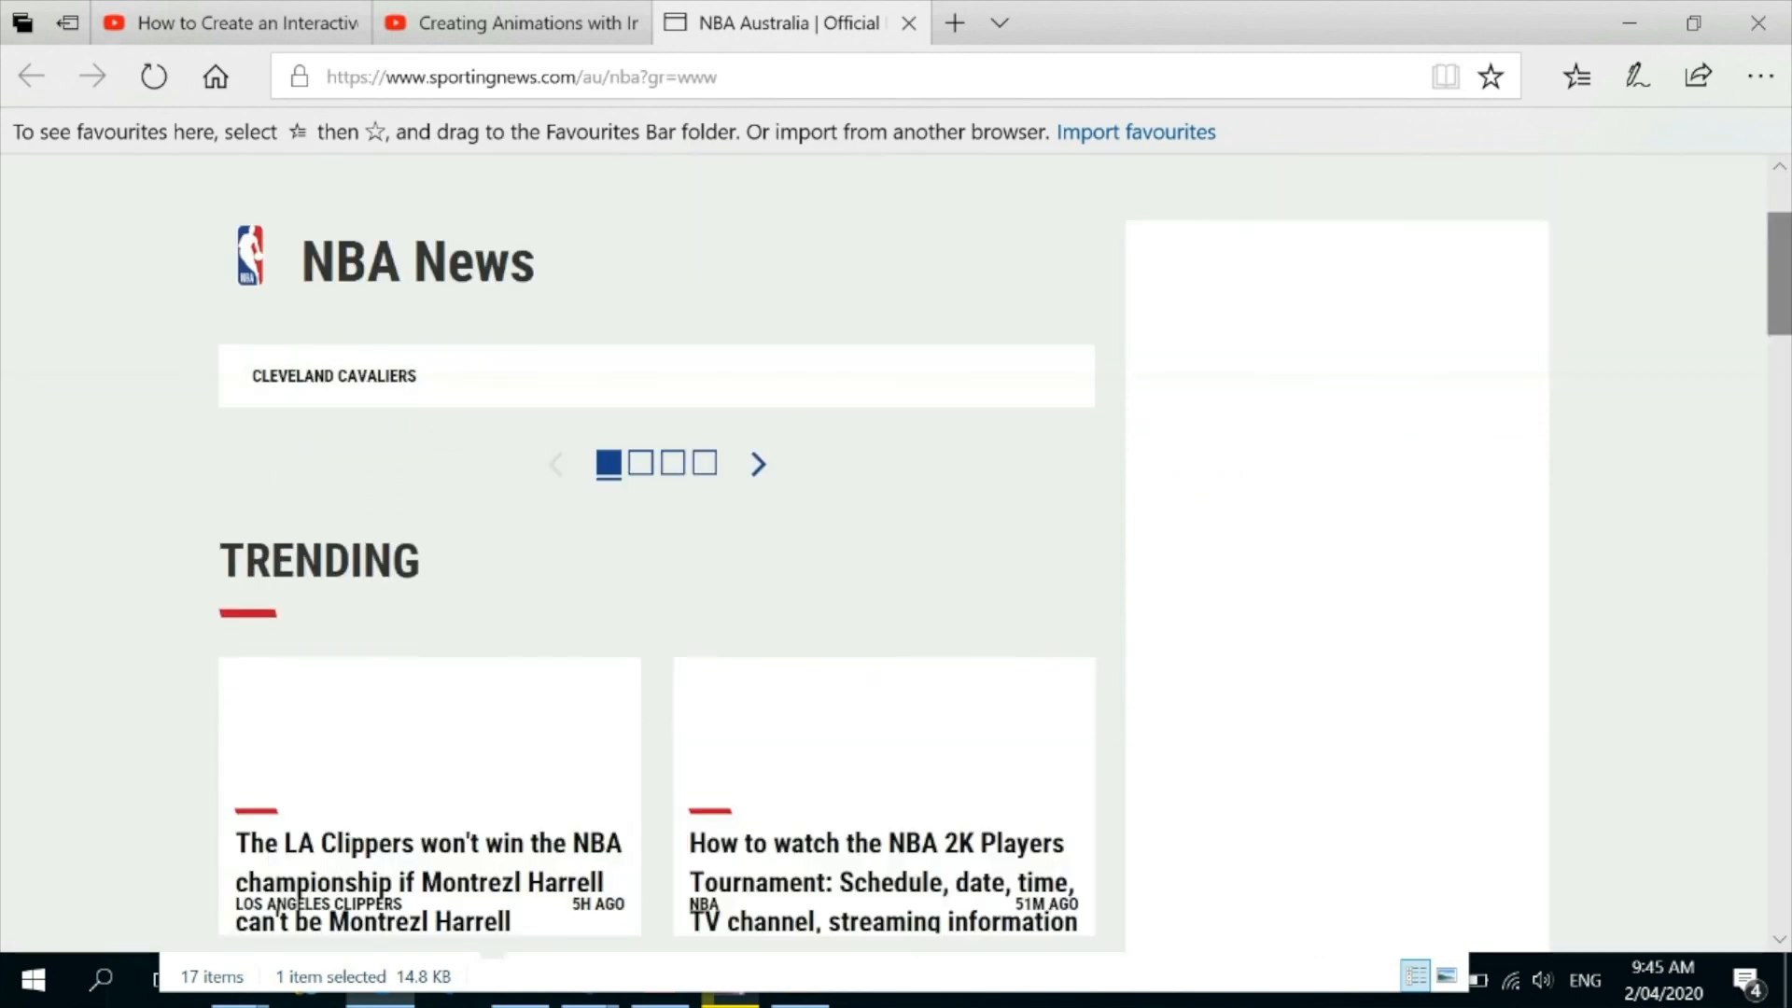
scroll(653, 653, up, 3)
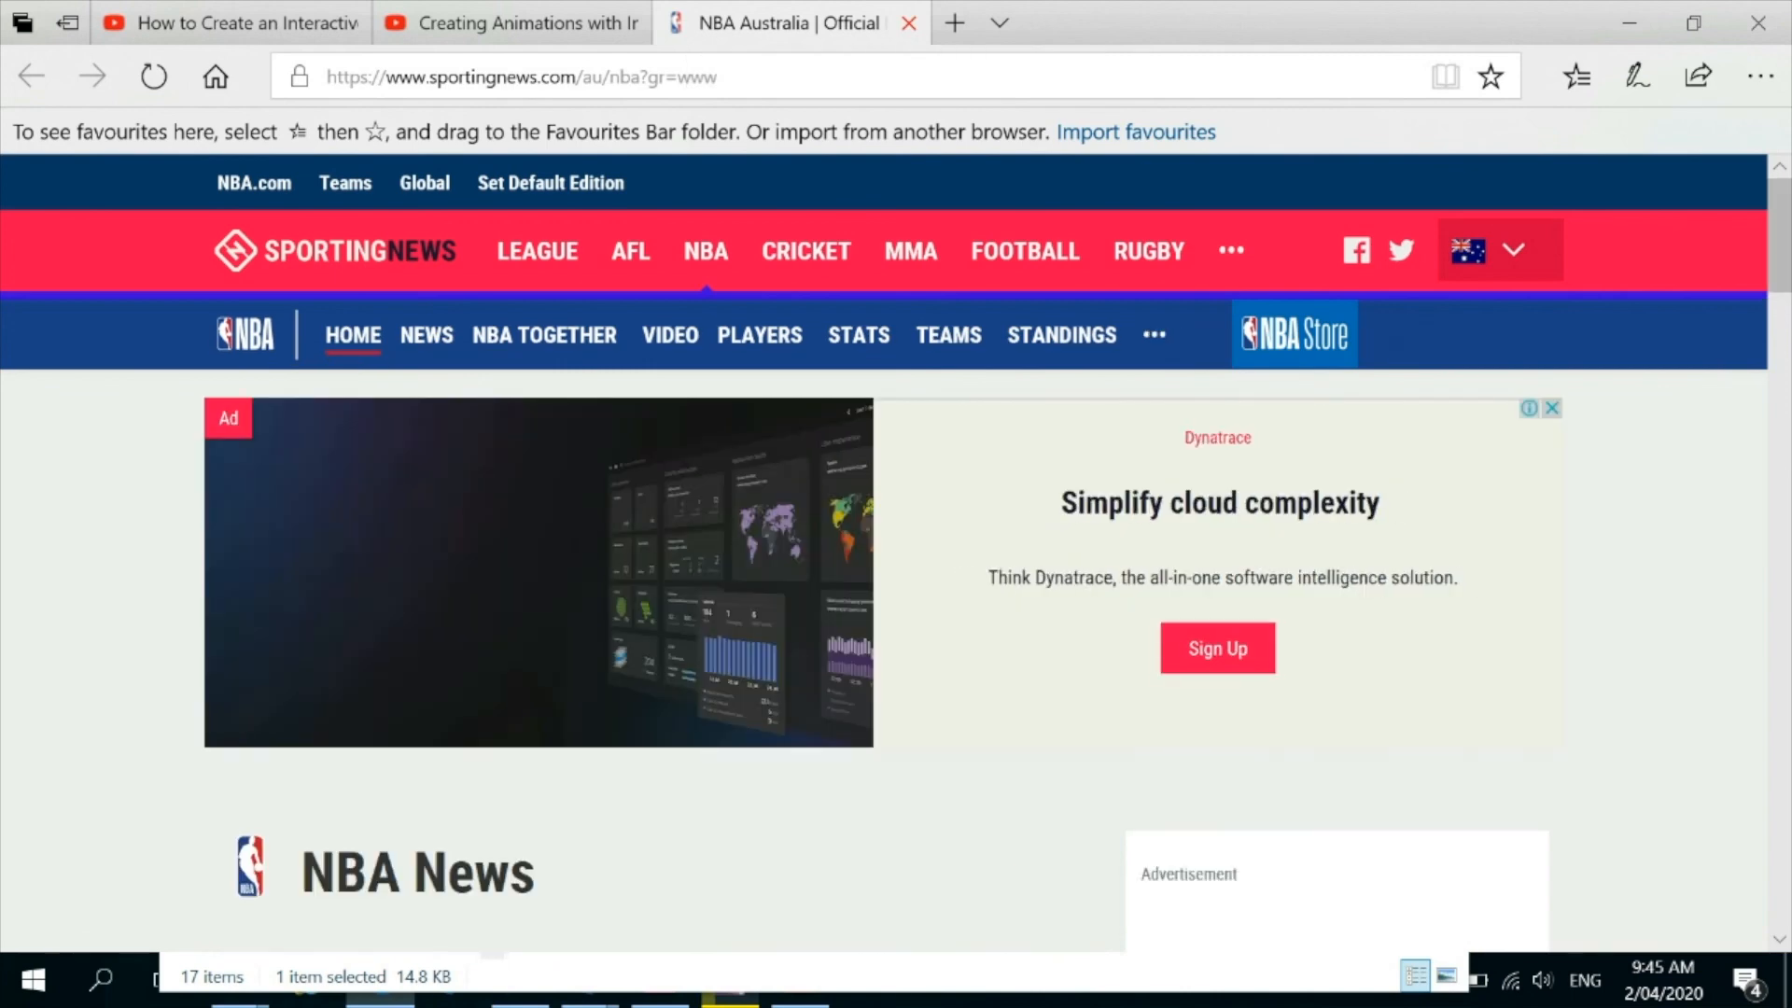
click(908, 23)
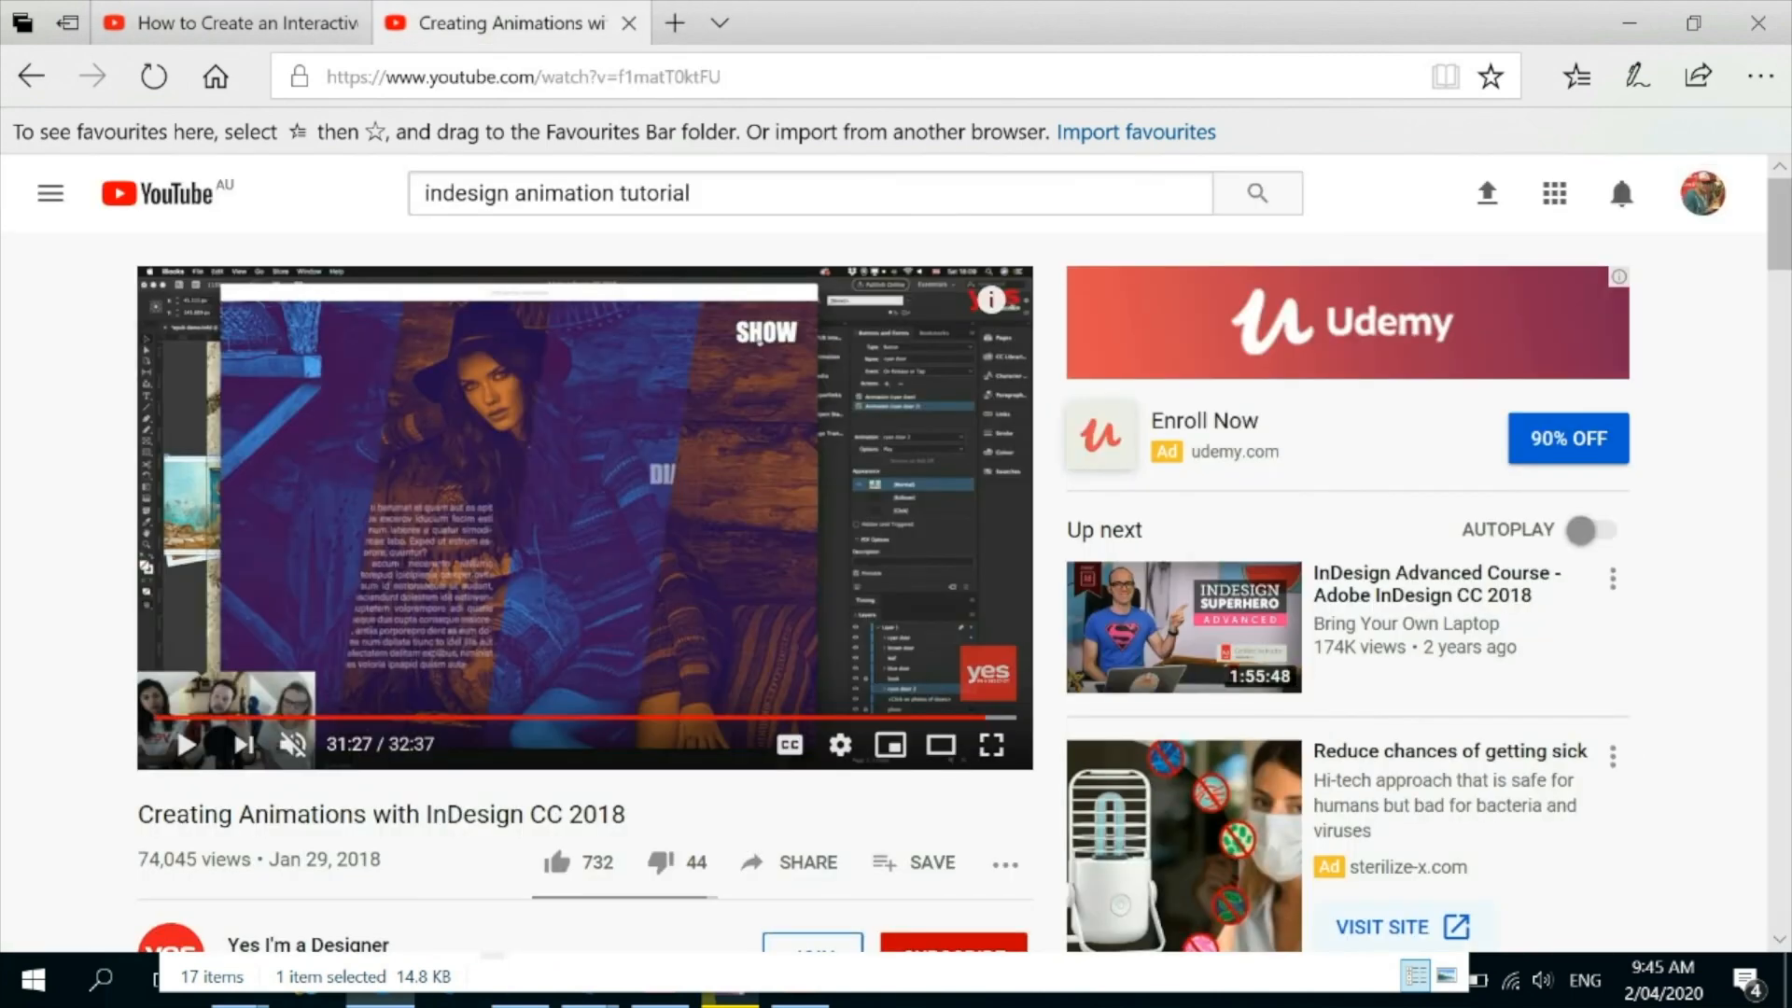
Point out the two YouTube InDesign tutorials open in the browser, and return to the PDF in Acrobat Reader.
click(229, 24)
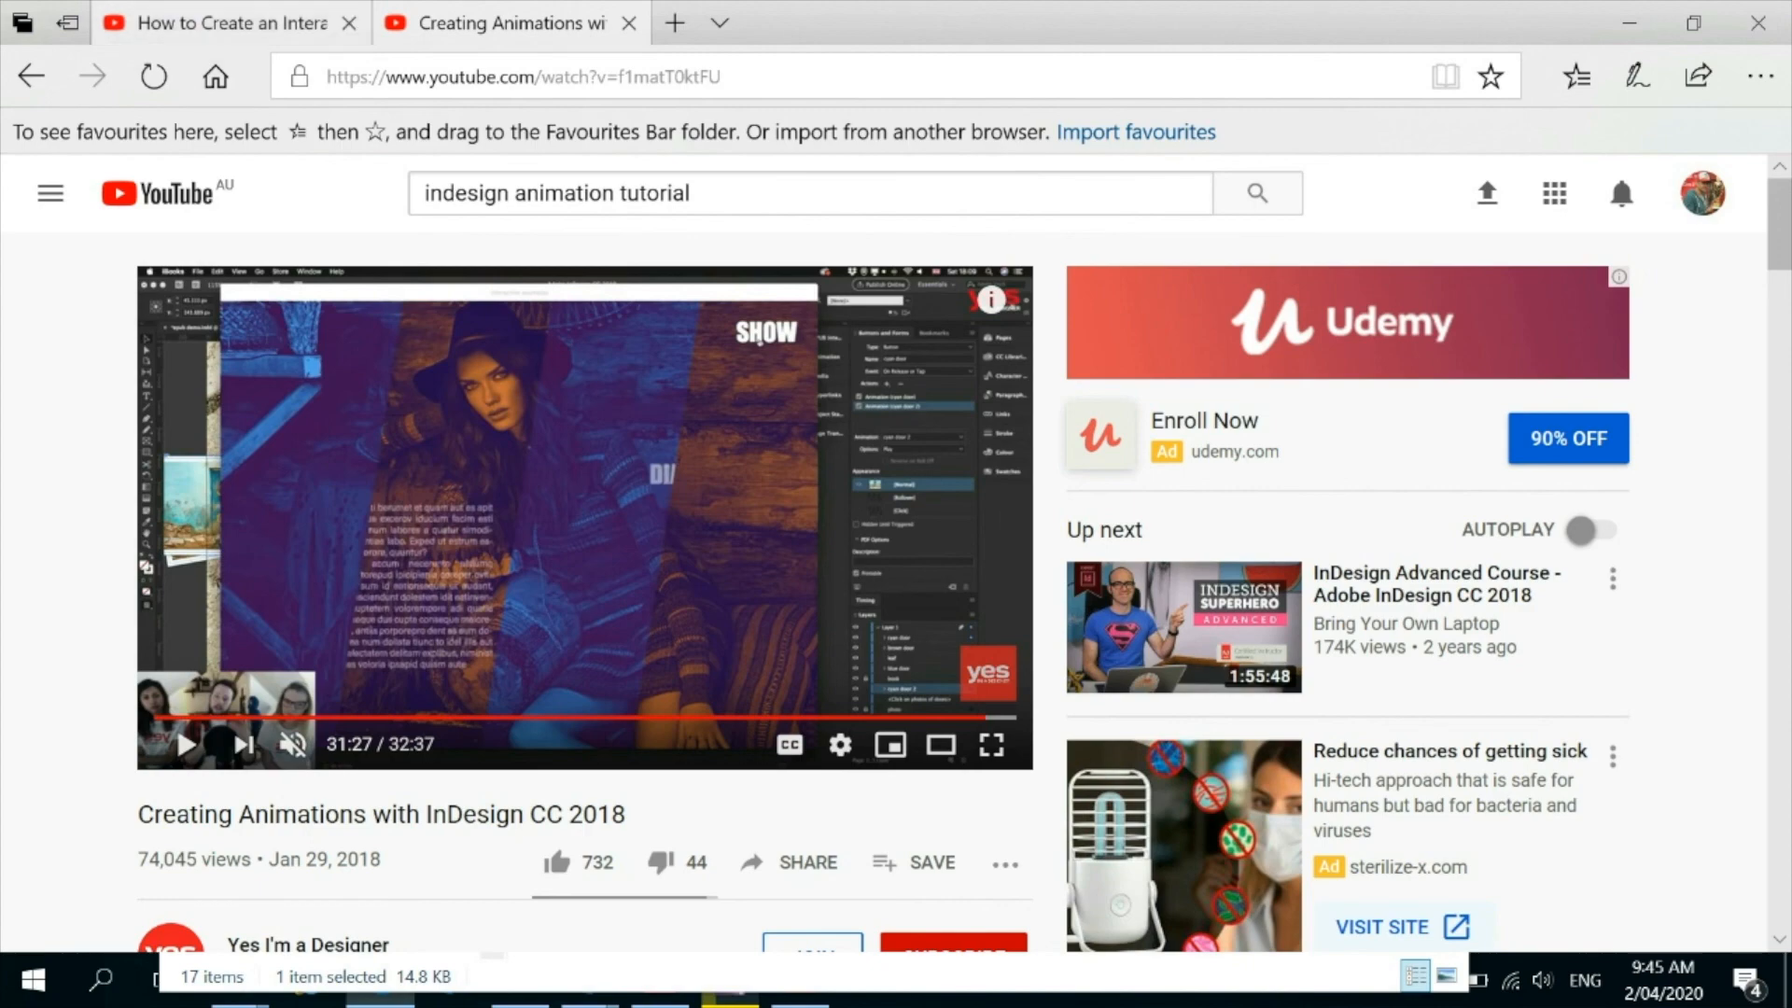
click(494, 24)
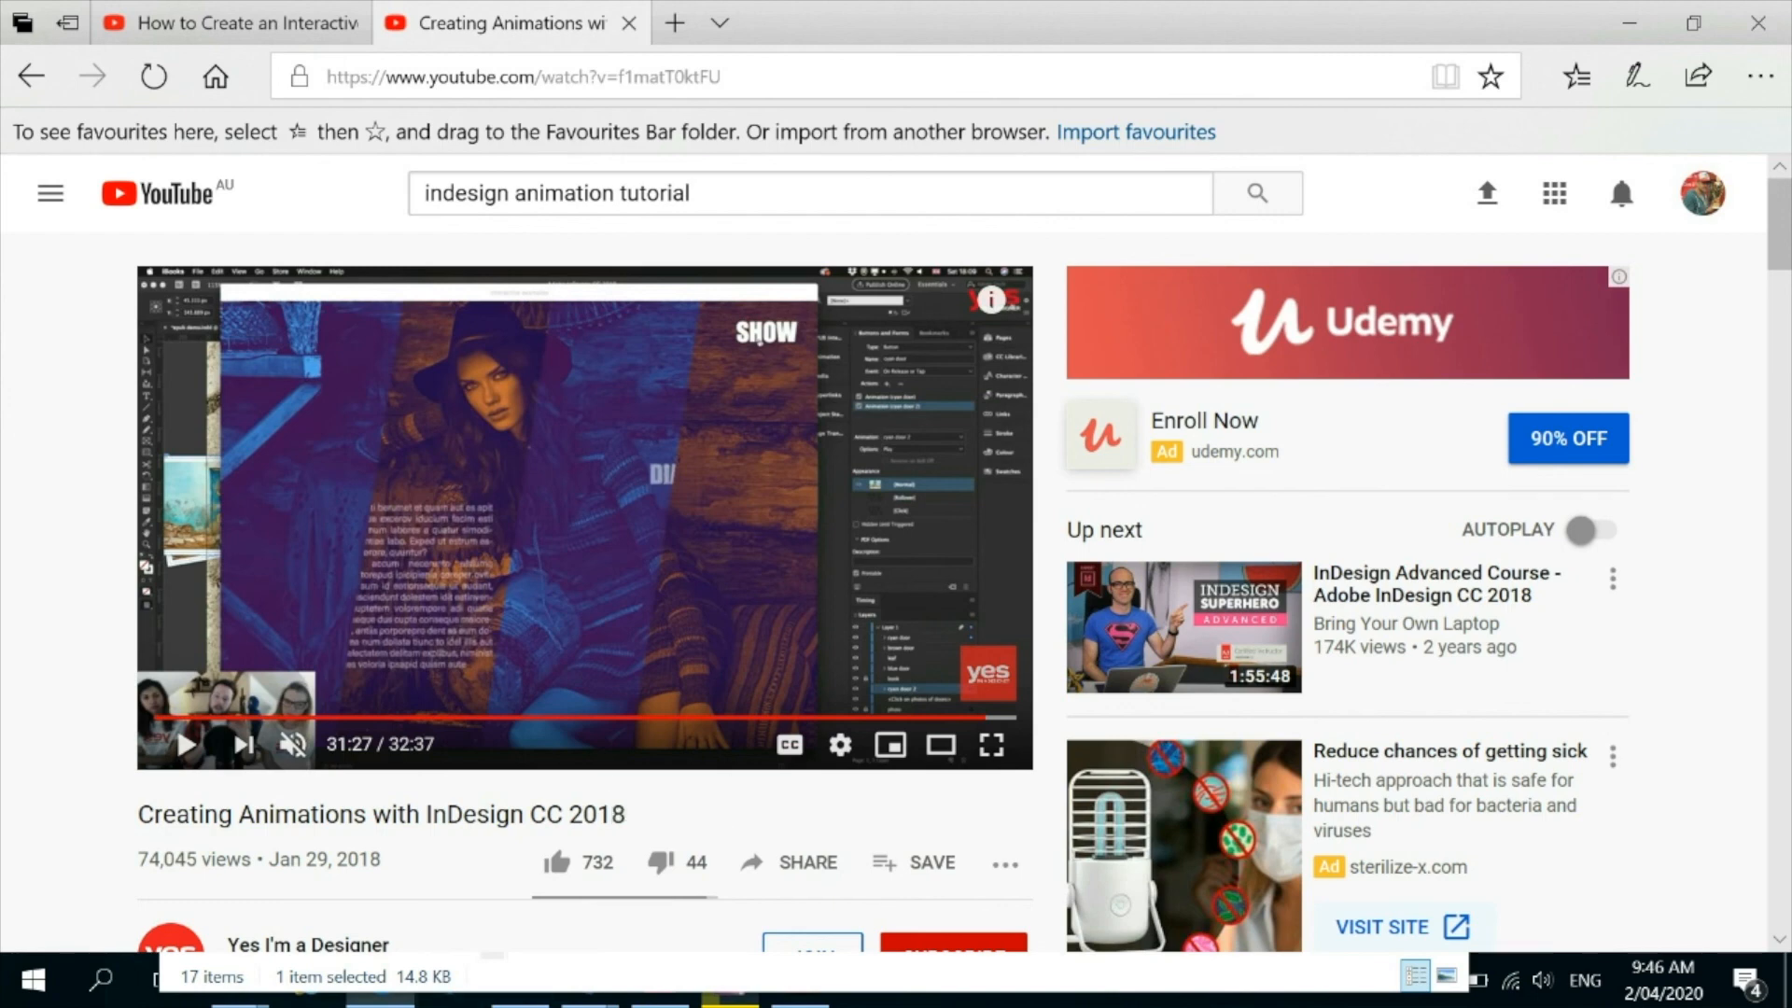
click(234, 22)
click(511, 22)
key(alt+Tab)
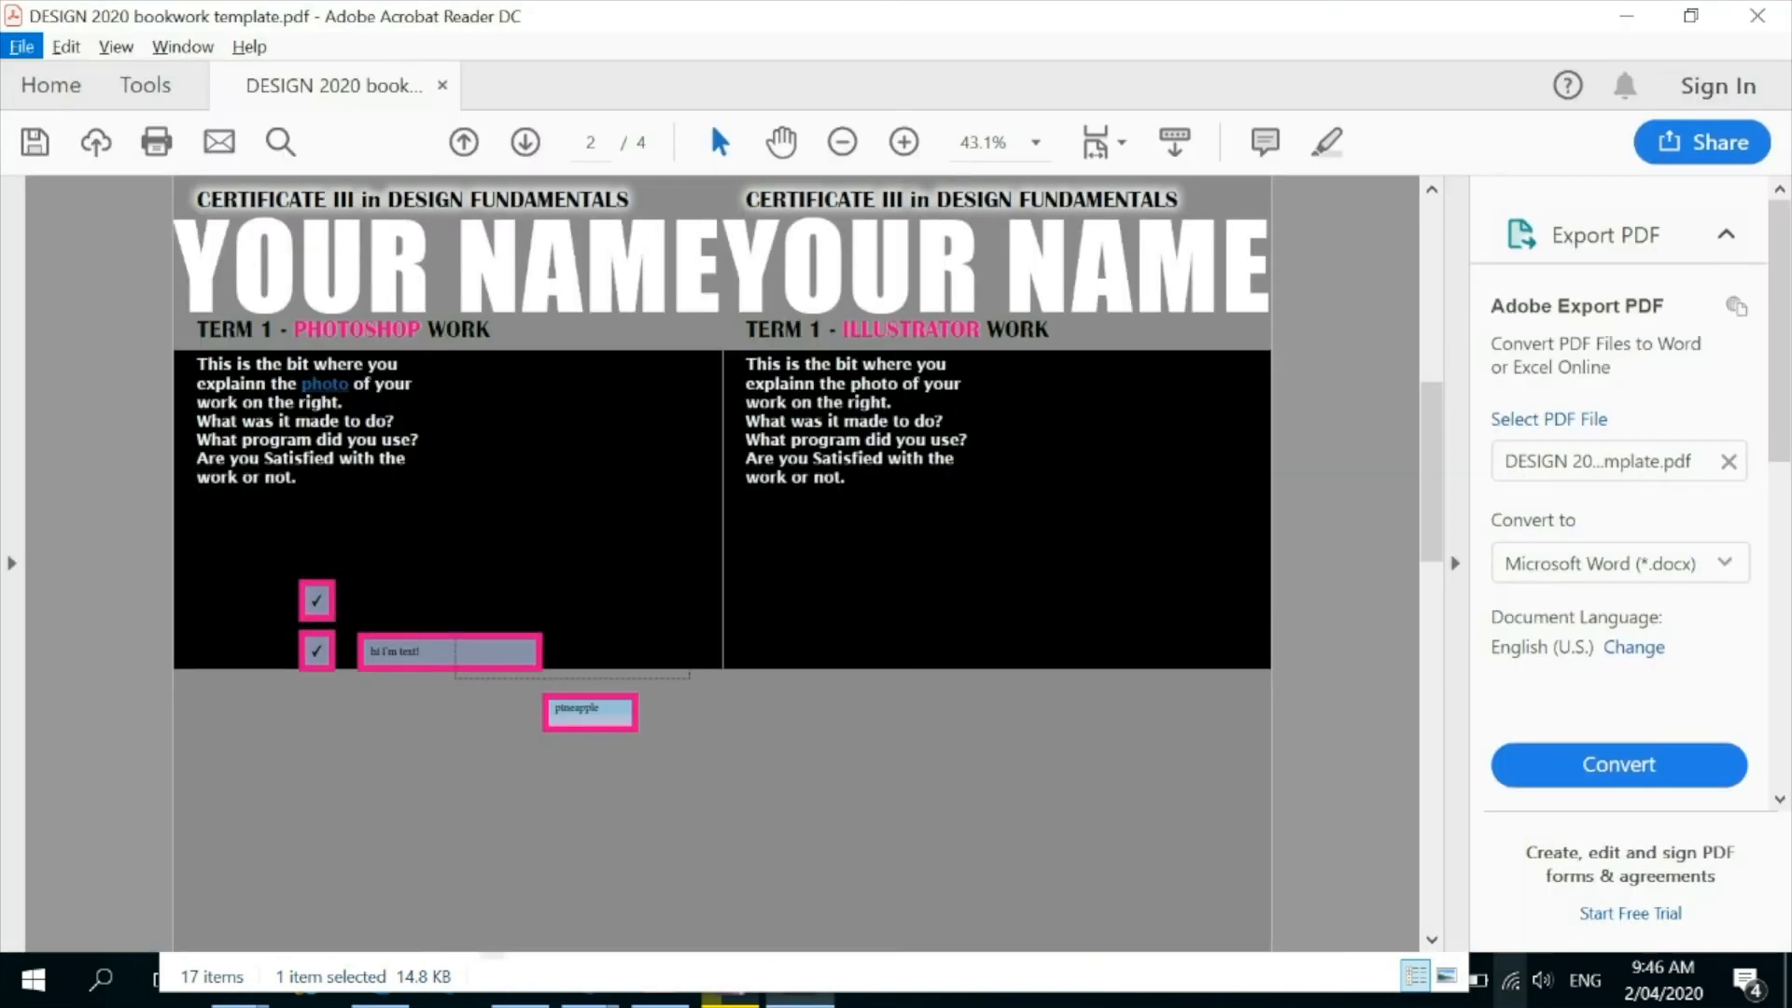